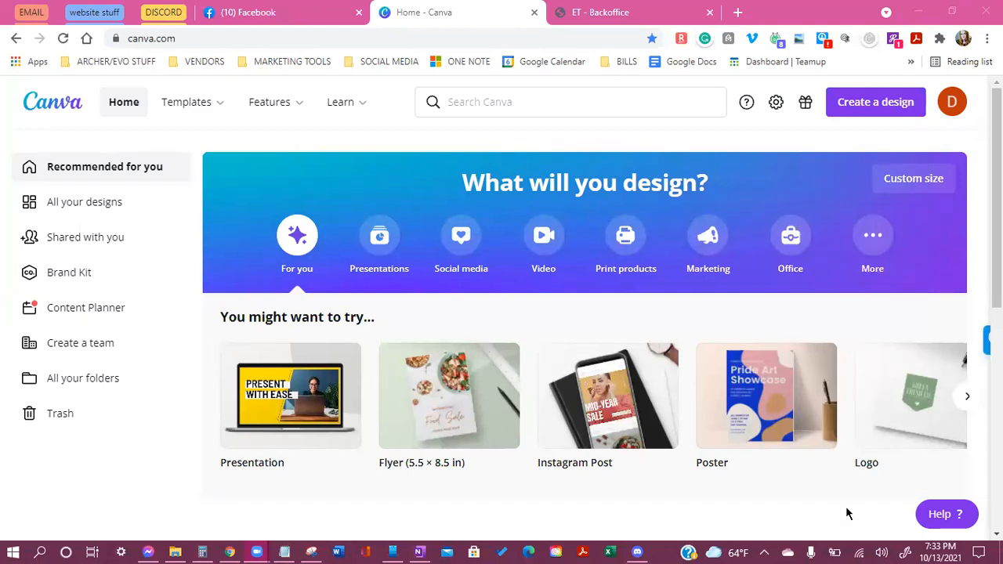
In a new tab, open the First Things First | Rising Tide page from the ARCHER/EVO STUFF bookmarks
click(737, 13)
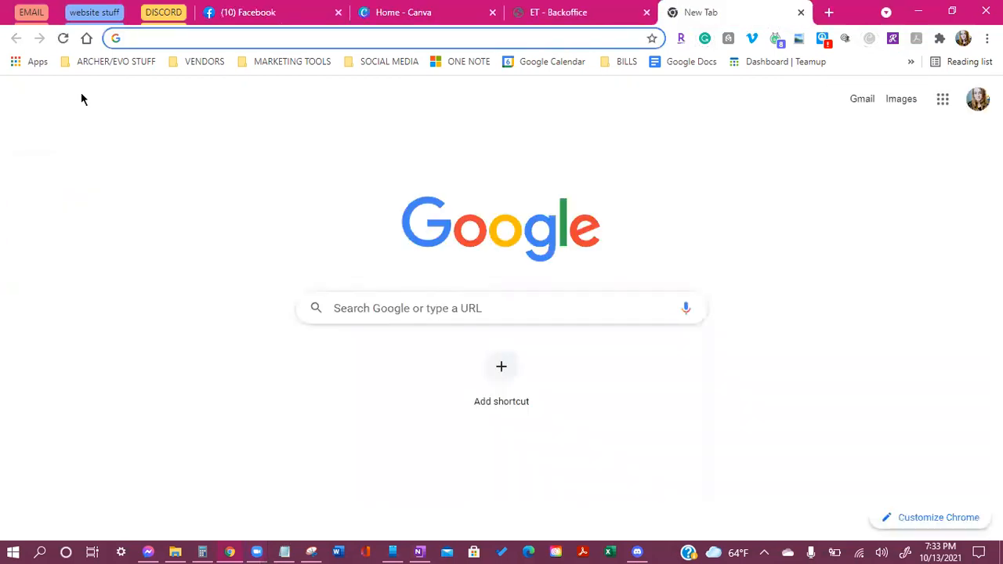
click(109, 61)
click(83, 117)
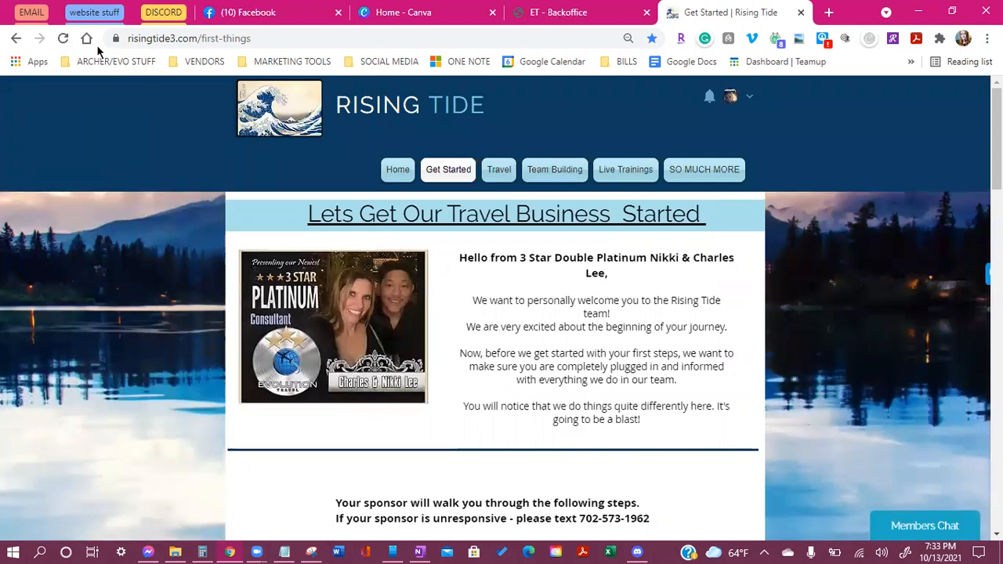
mouse_move(626, 166)
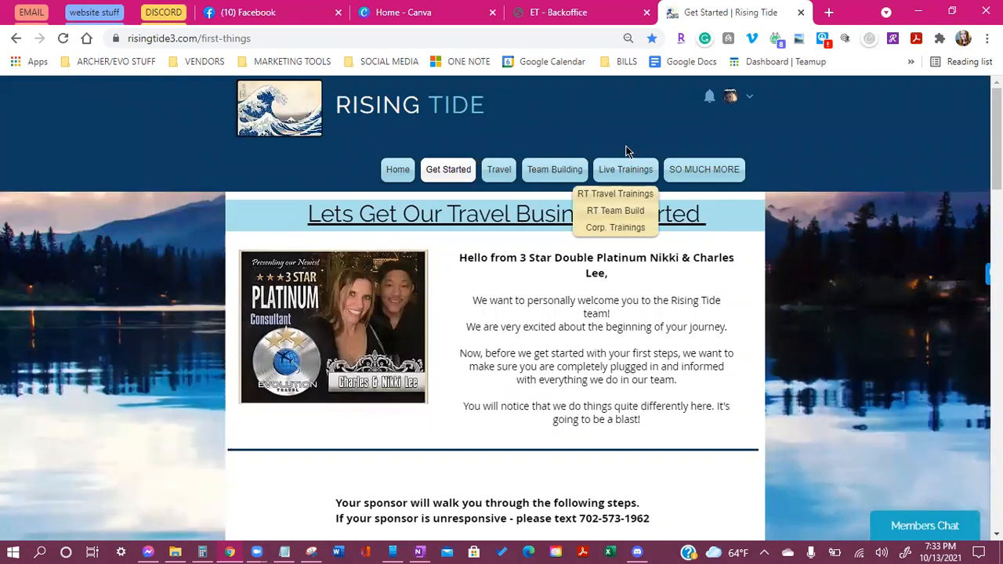
Go to the RT Travel Trainings page and scroll through the training flyers to the bottom
click(608, 198)
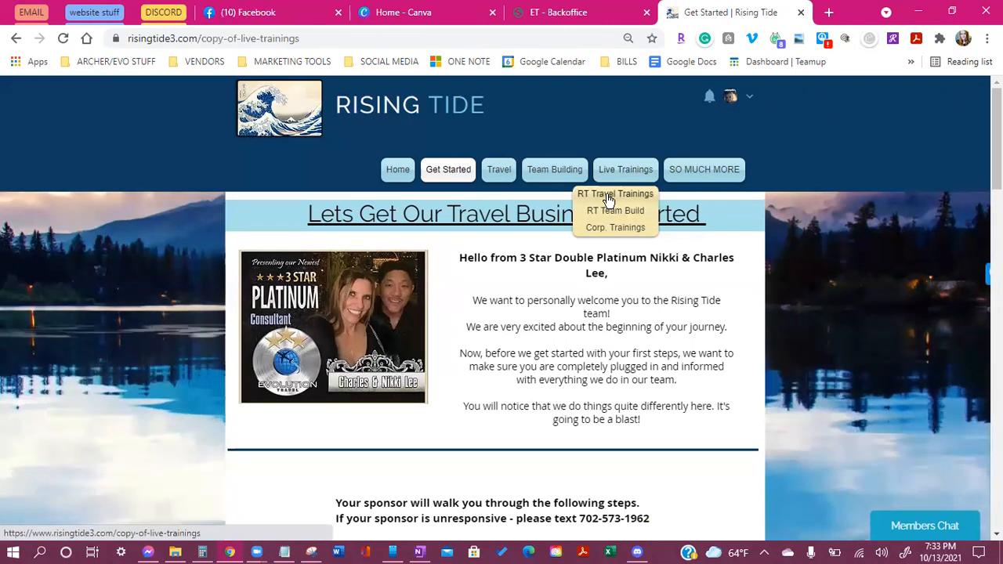
scroll(656, 242, down, 1)
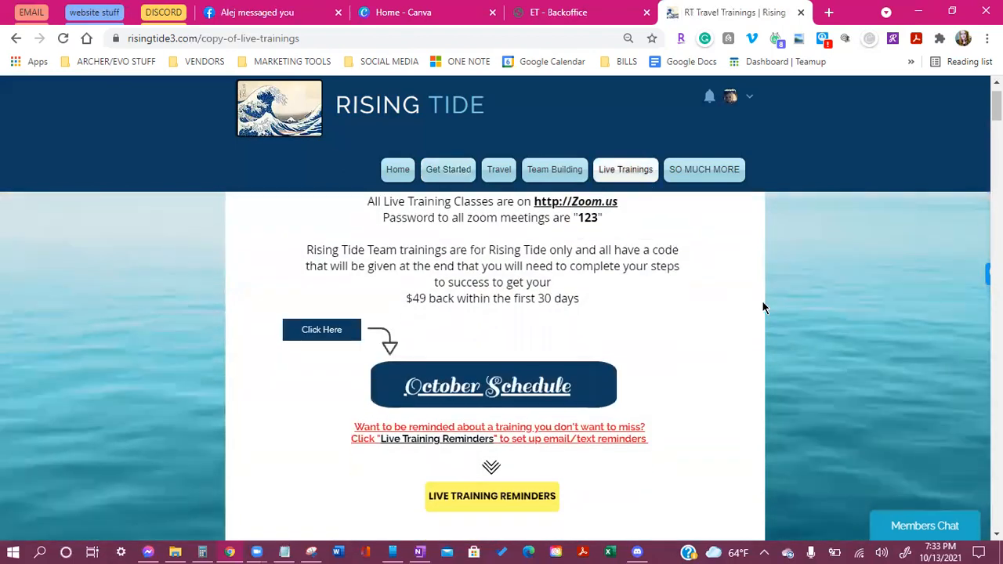
scroll(695, 394, down, 5)
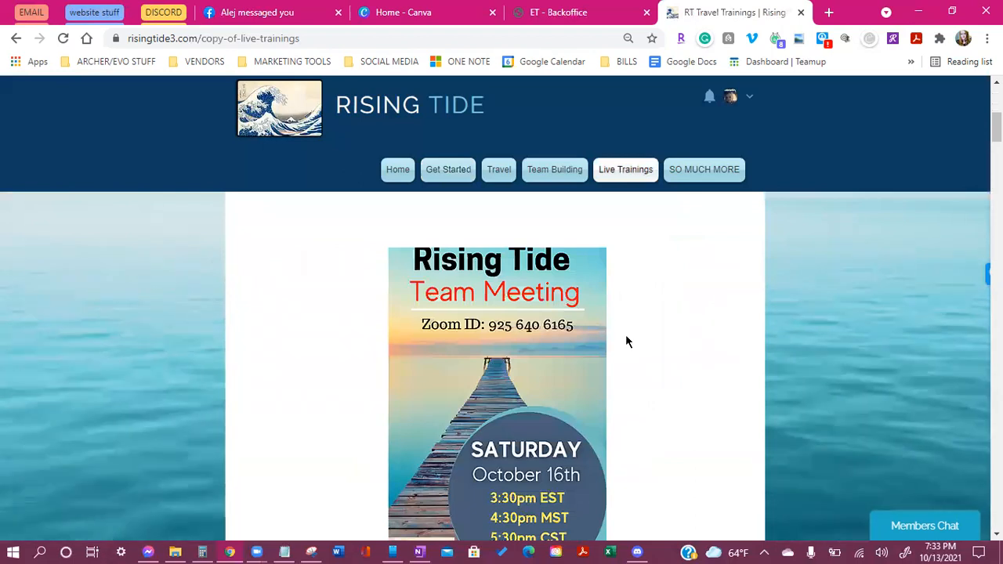
scroll(626, 341, down, 1)
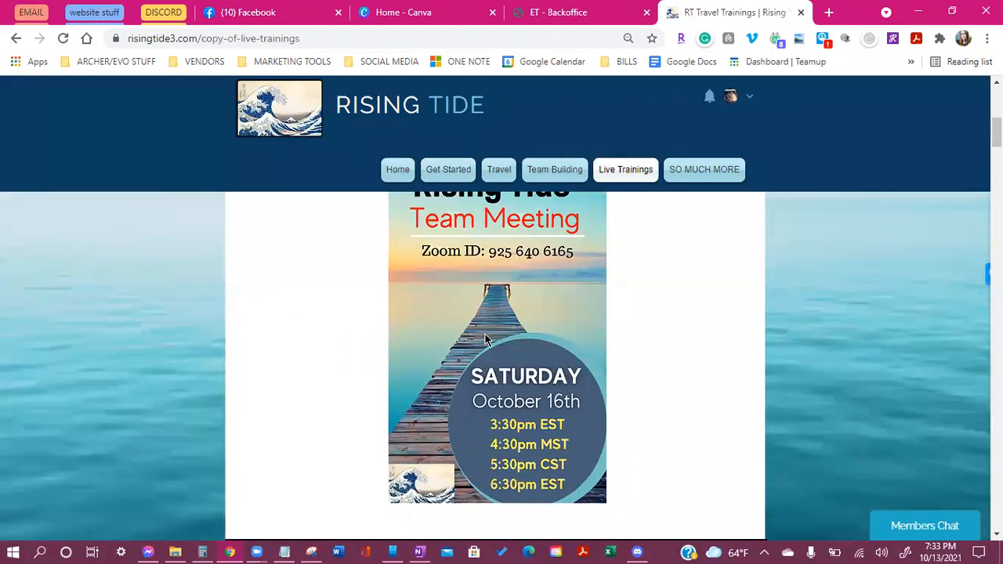
scroll(485, 340, up, 1)
scroll(485, 339, down, 3)
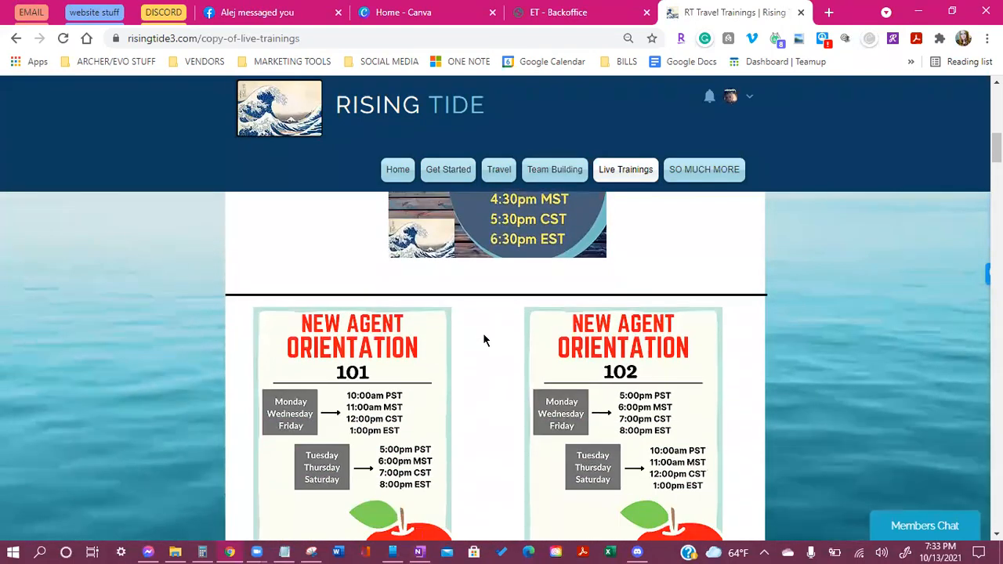
scroll(483, 339, down, 1)
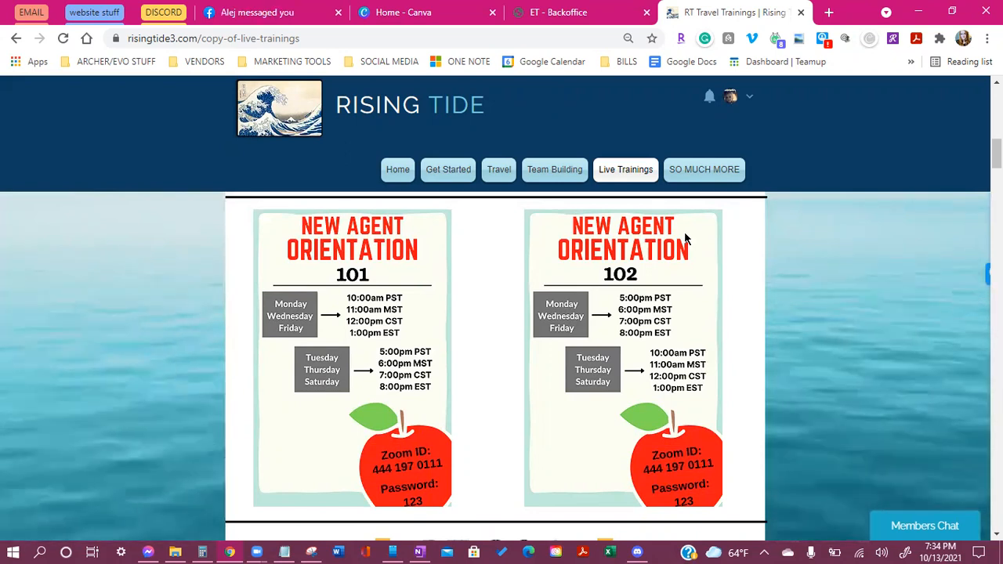
scroll(682, 248, down, 5)
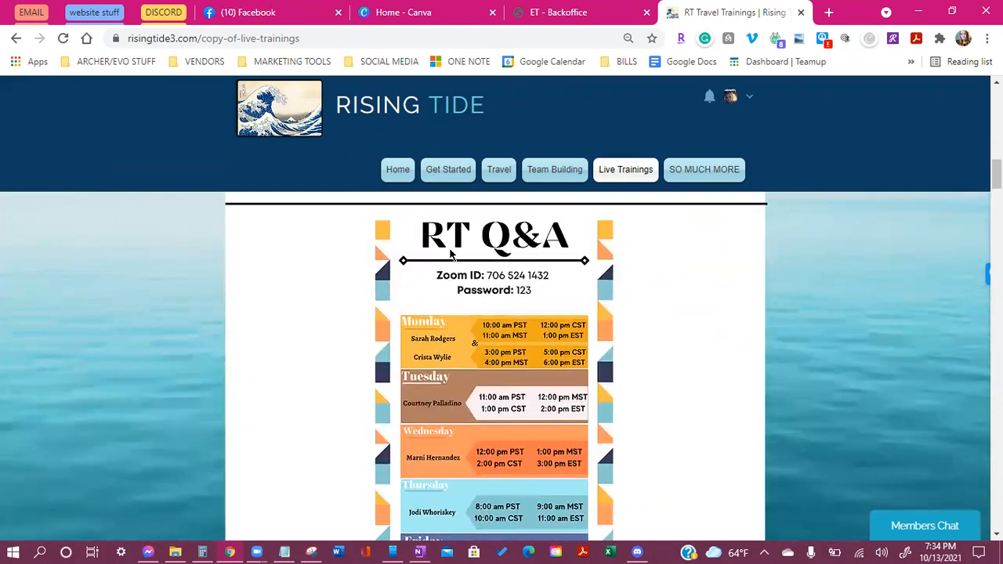
scroll(549, 271, down, 1)
scroll(551, 271, up, 1)
scroll(553, 269, down, 3)
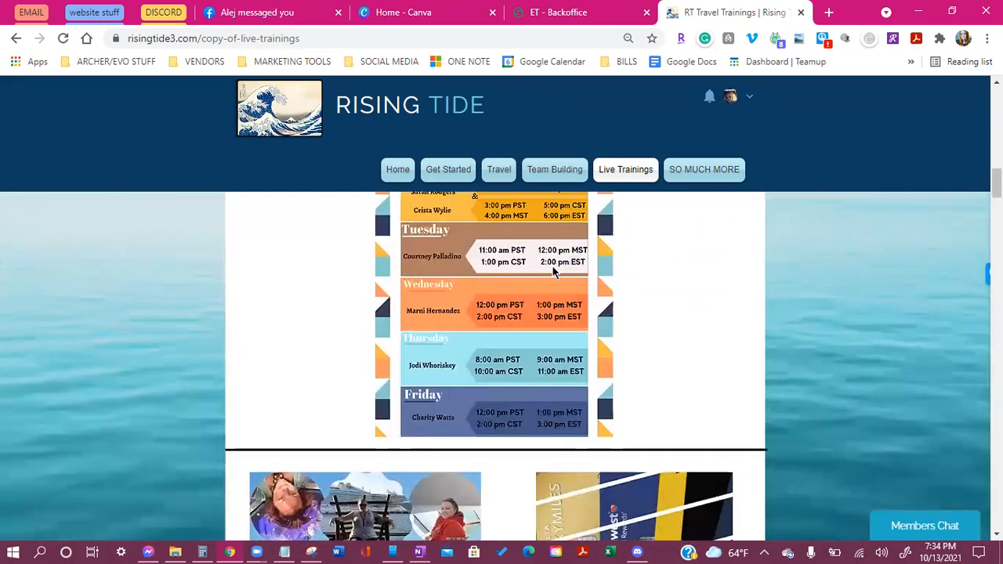
scroll(553, 270, down, 5)
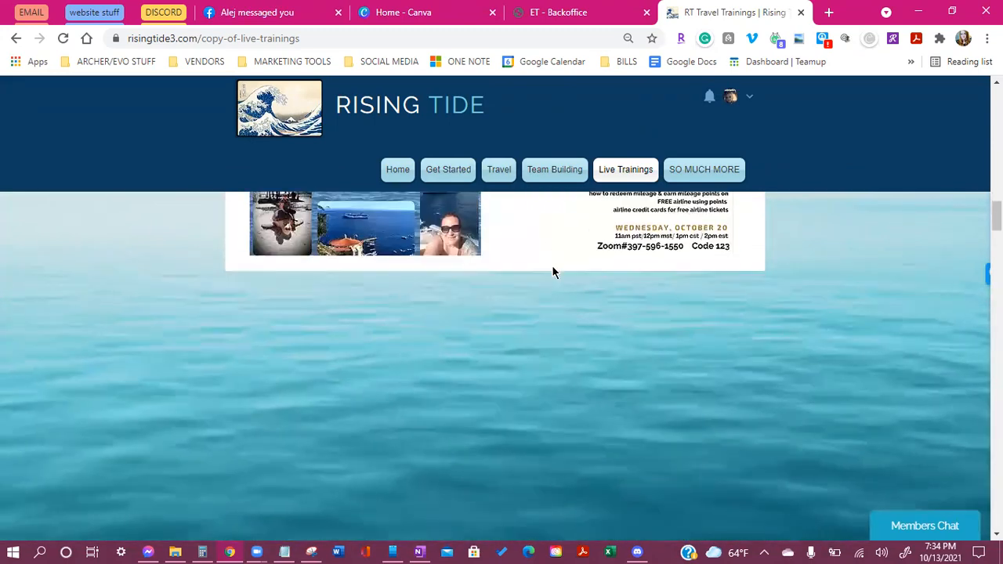
scroll(776, 347, up, 2)
scroll(776, 348, down, 4)
scroll(349, 274, up, 1)
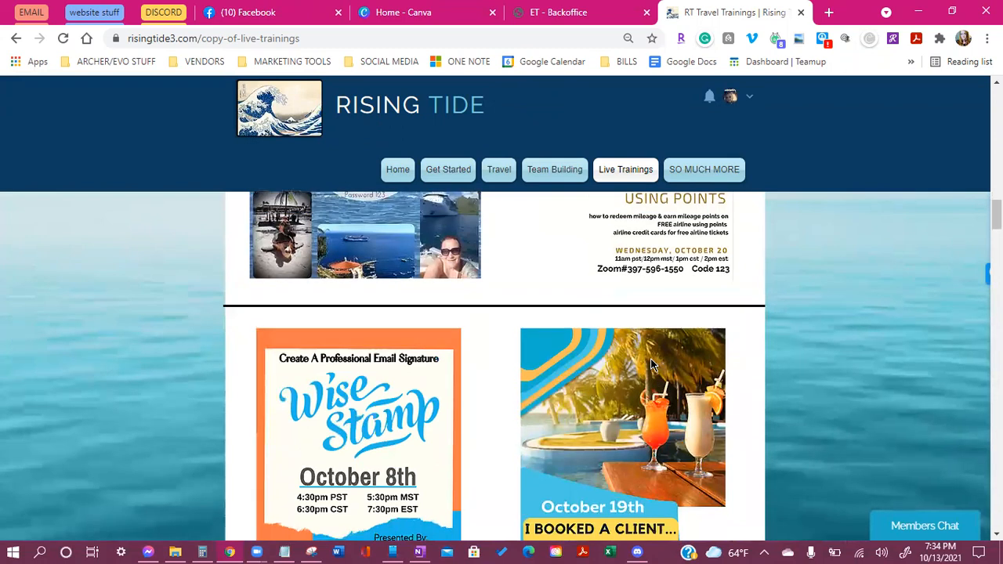
scroll(349, 273, down, 1)
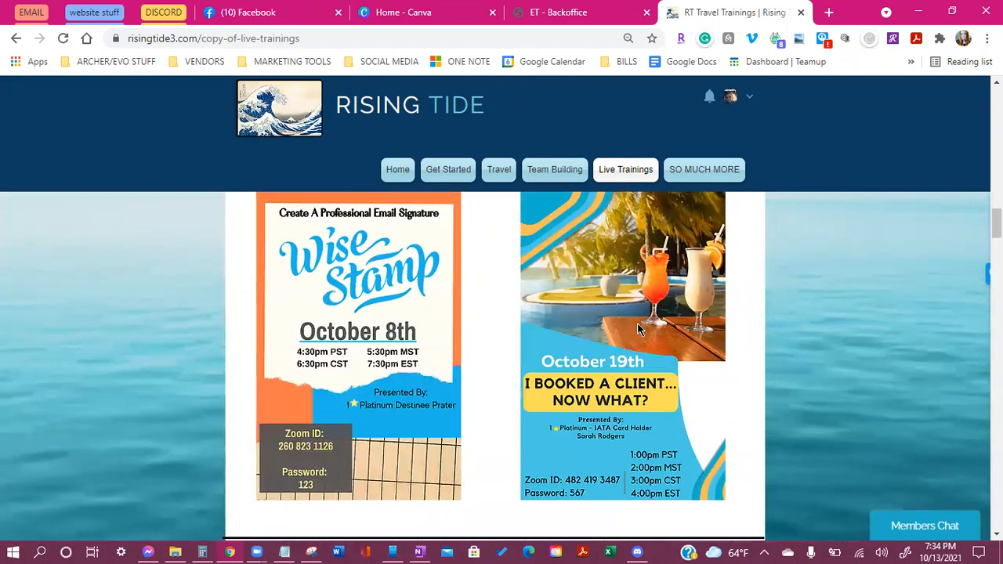
scroll(638, 325, down, 1)
scroll(639, 328, down, 4)
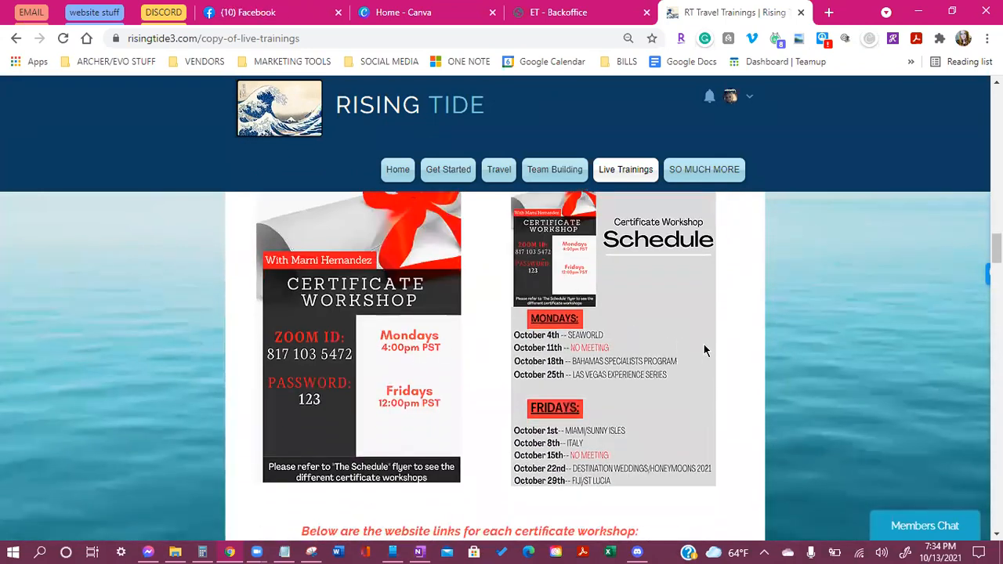
scroll(698, 368, down, 1)
scroll(693, 378, down, 7)
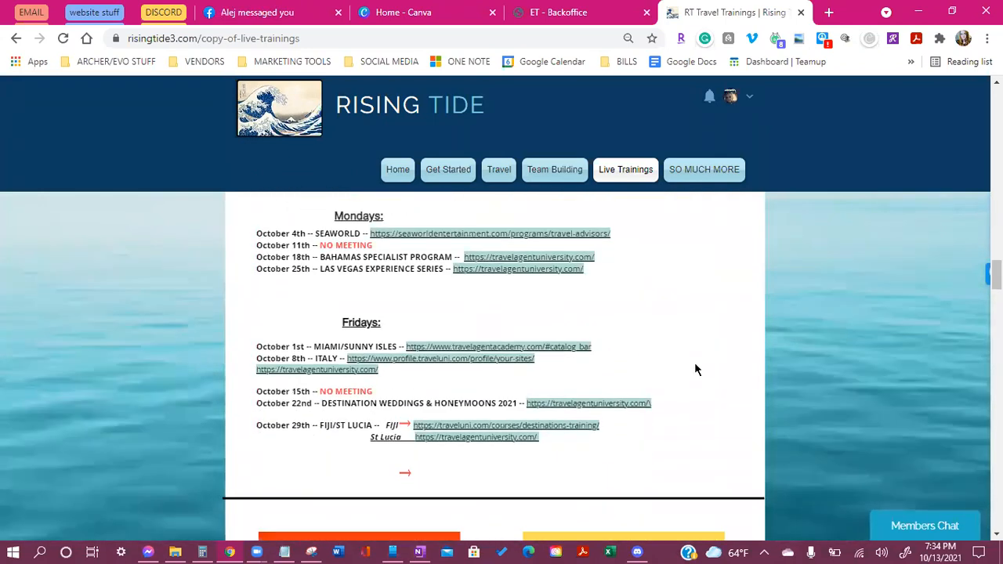
scroll(696, 362, down, 3)
scroll(486, 338, up, 1)
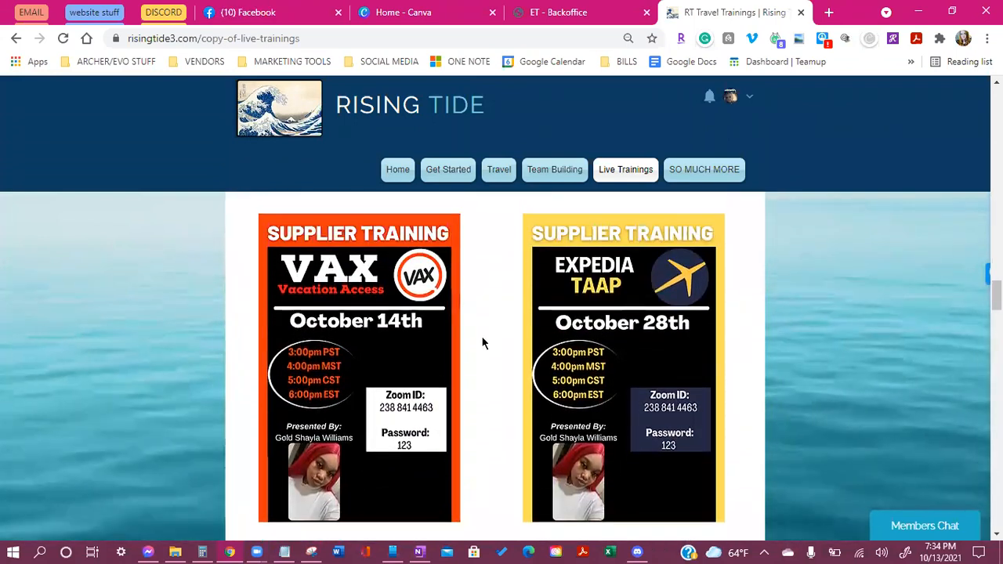
scroll(551, 357, down, 5)
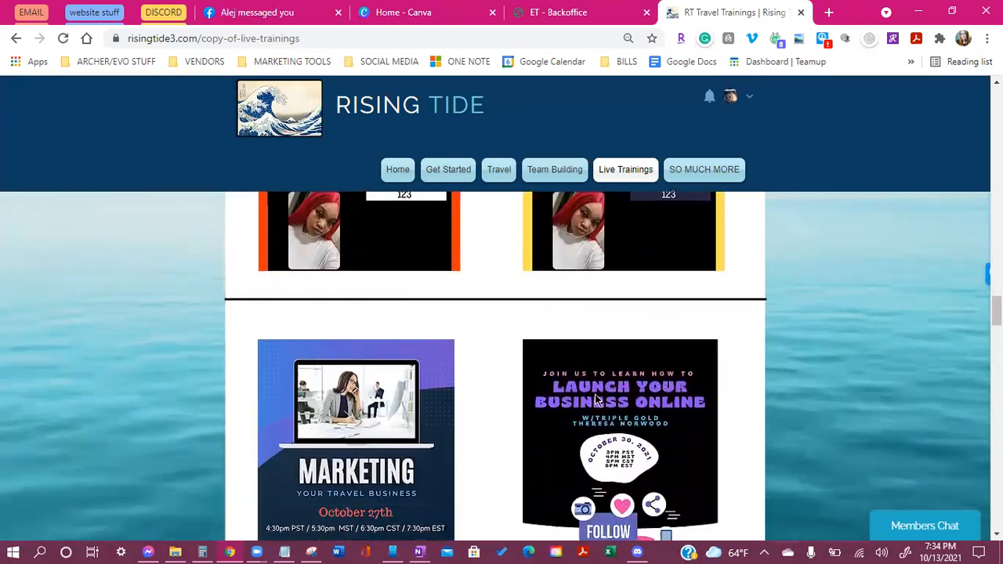
scroll(596, 400, down, 1)
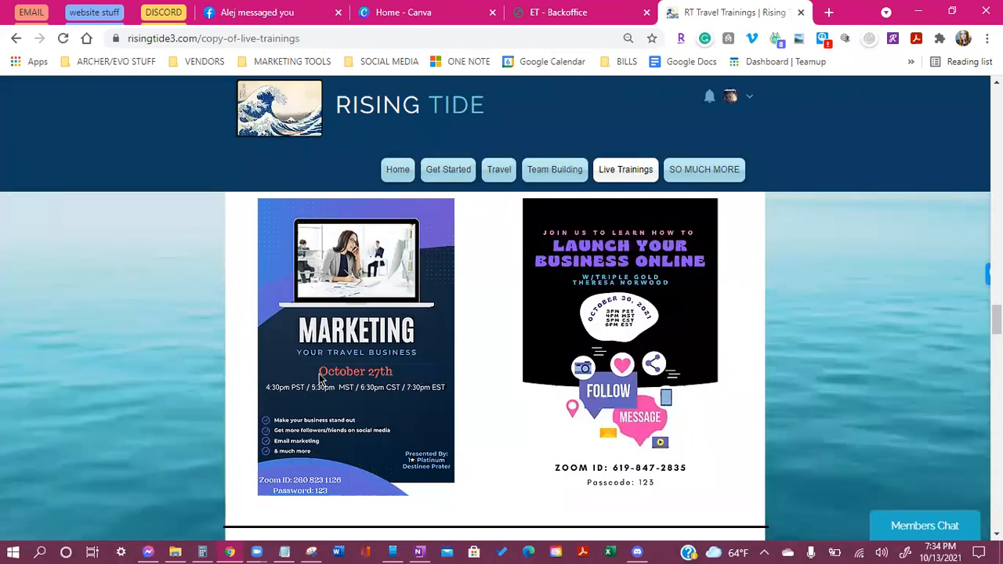
scroll(350, 357, down, 6)
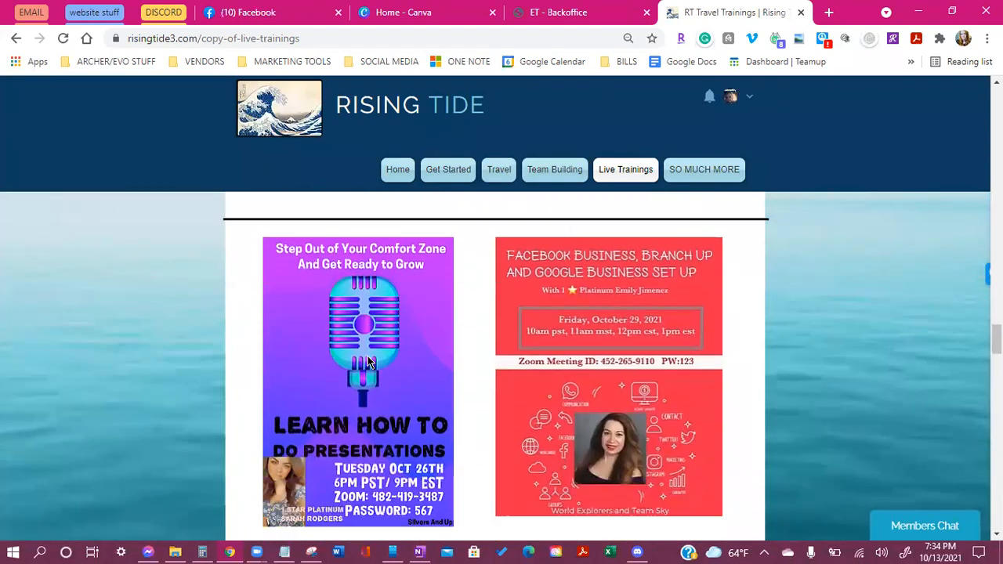
scroll(367, 365, down, 4)
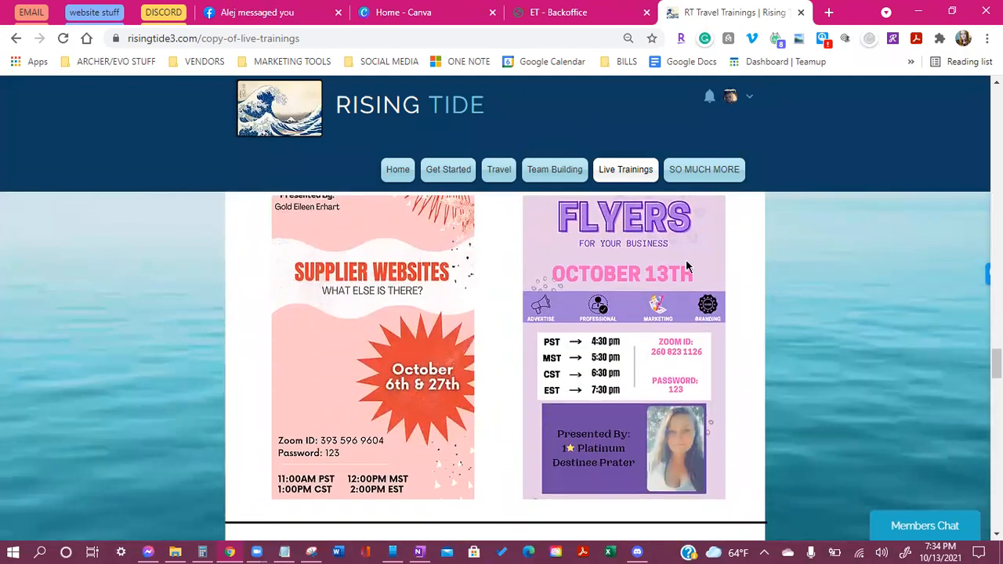
scroll(687, 305, down, 3)
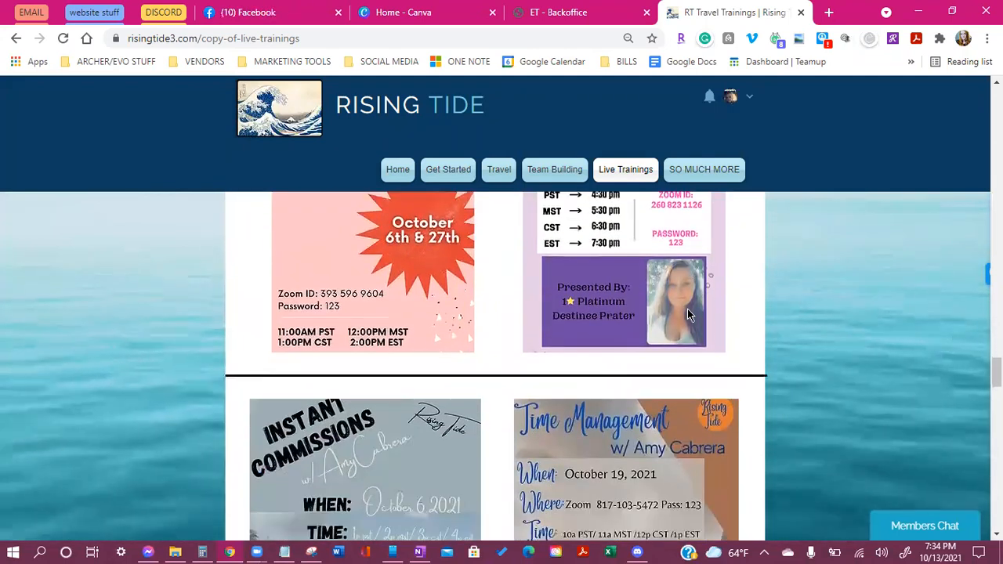
scroll(687, 321, down, 8)
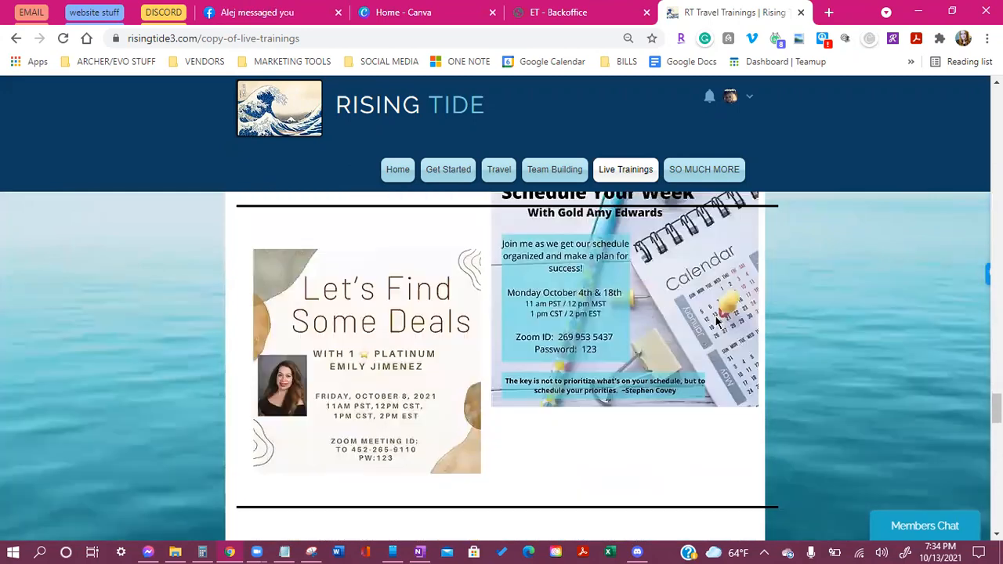
scroll(690, 349, down, 12)
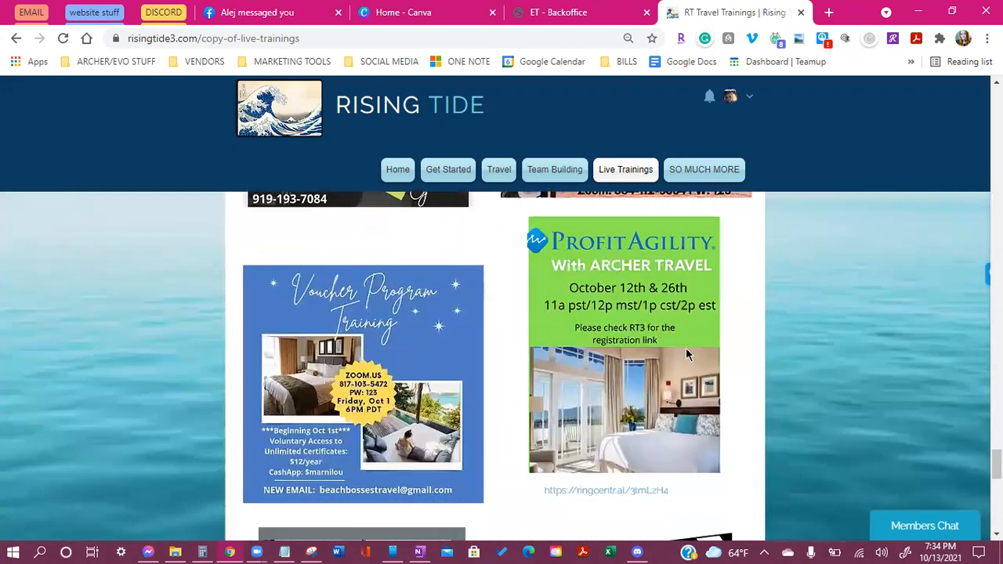
scroll(656, 358, down, 8)
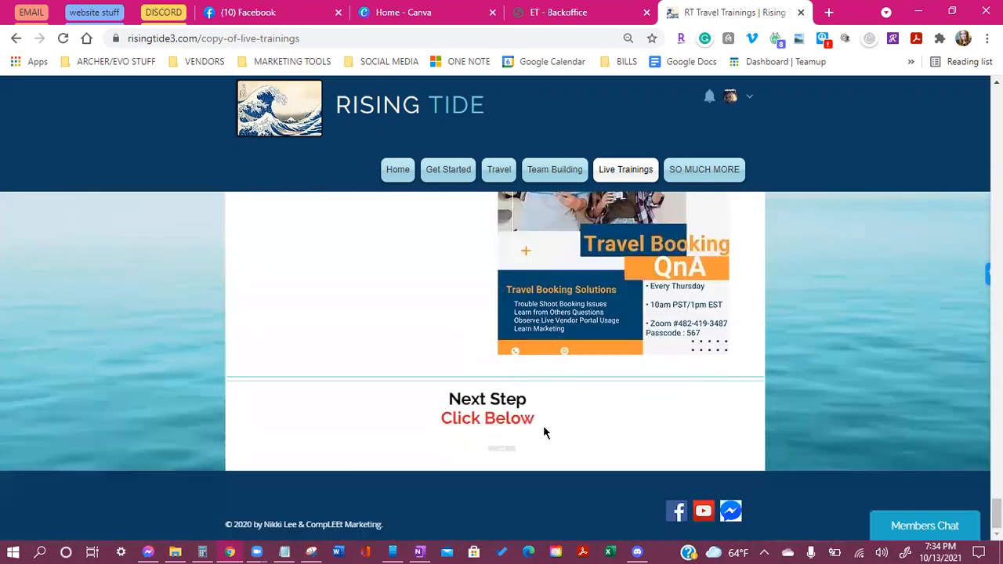
Scroll back up to the October Schedule section
scroll(821, 426, up, 2)
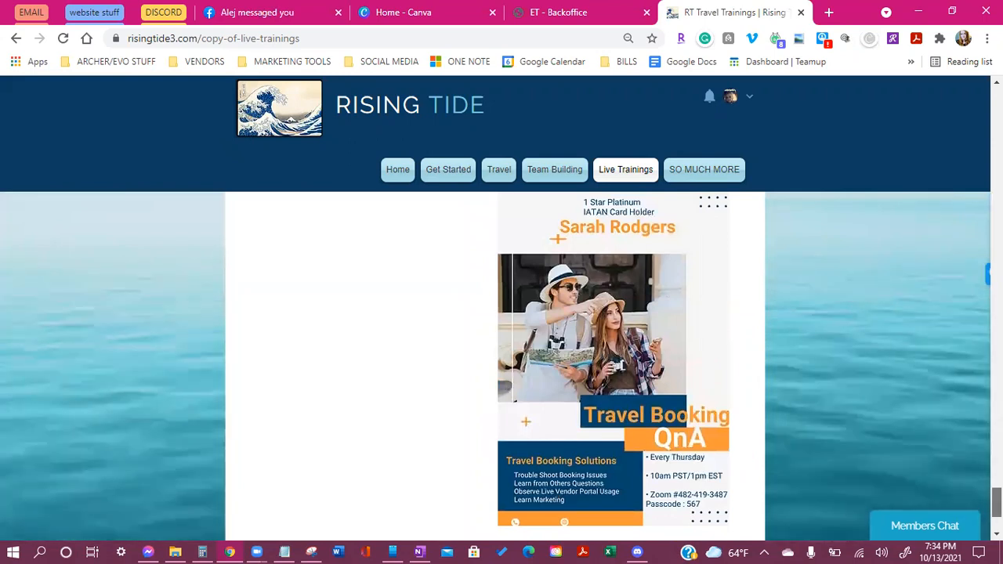
scroll(822, 425, up, 2)
scroll(494, 349, up, 10)
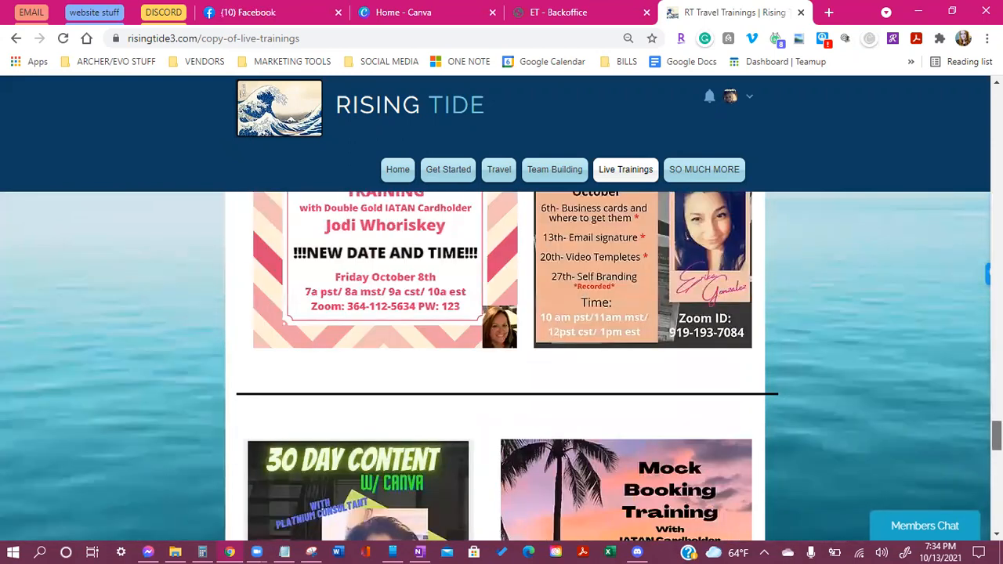
scroll(494, 349, up, 15)
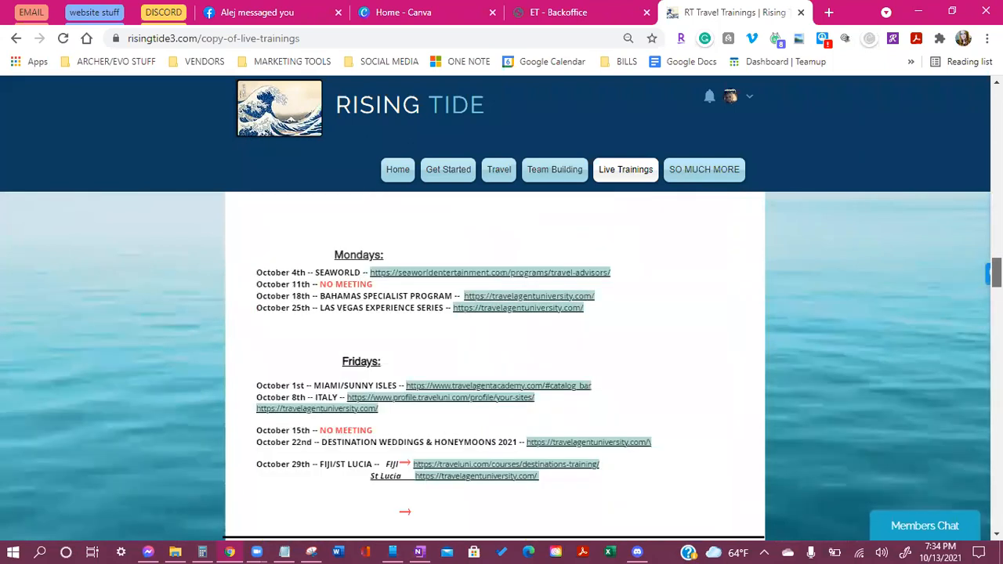
scroll(495, 349, up, 5)
scroll(495, 349, down, 2)
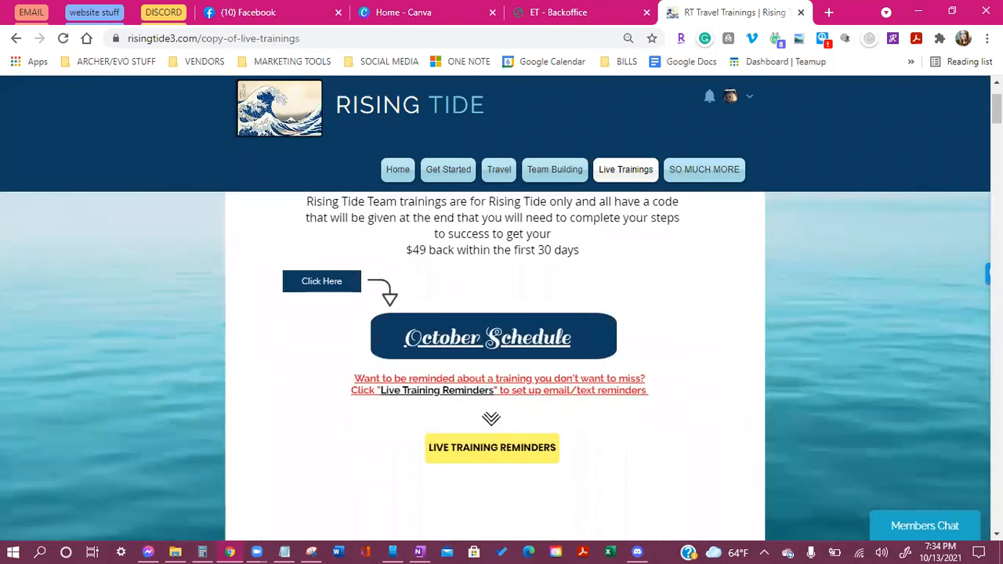
Look over the live training posters, then switch to the 'Home - Canva' browser tab
scroll(494, 349, down, 6)
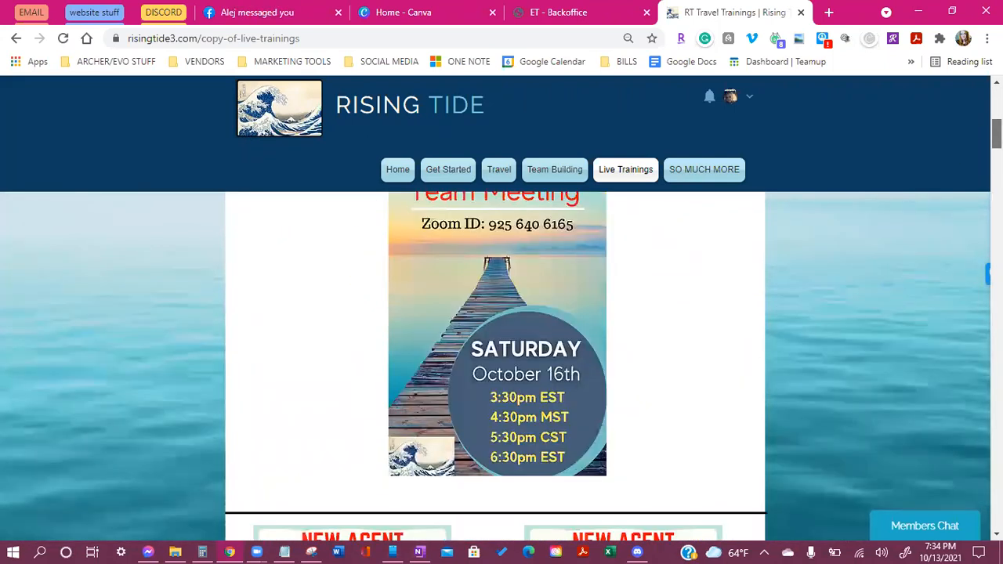
right_click(989, 410)
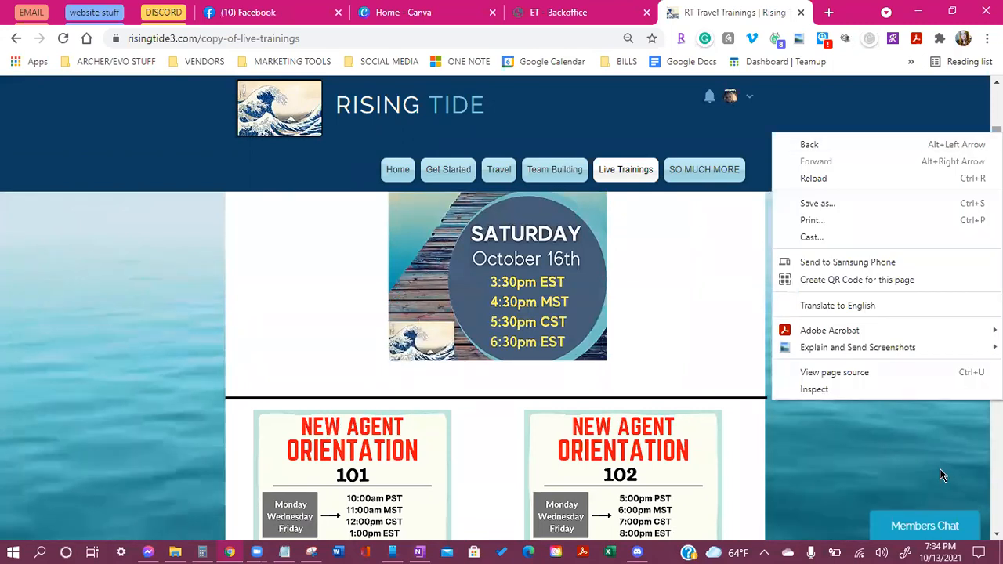
scroll(952, 439, down, 5)
scroll(961, 382, up, 5)
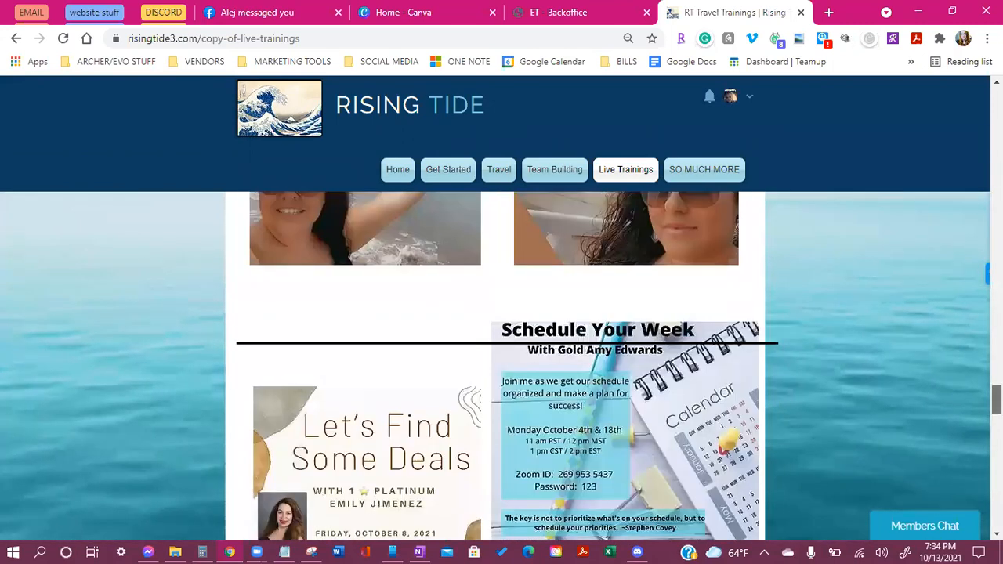
scroll(961, 352, up, 10)
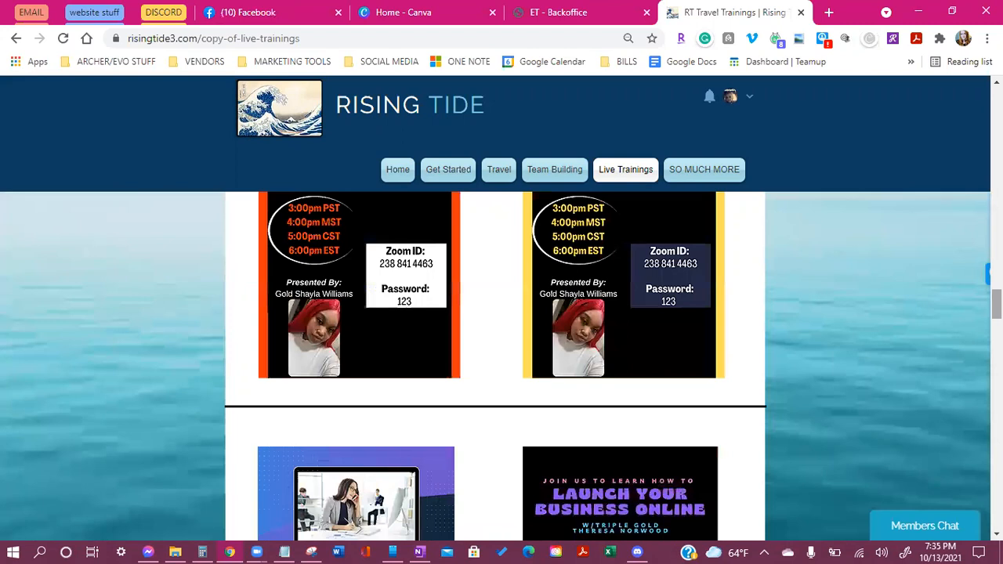
right_click(963, 308)
scroll(972, 285, up, 10)
scroll(971, 284, up, 3)
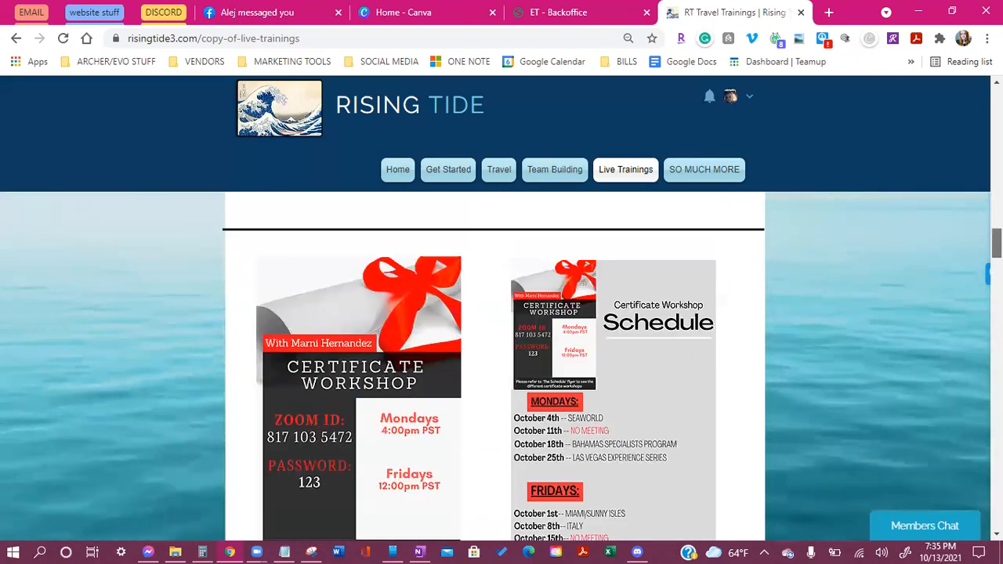
scroll(972, 284, down, 6)
scroll(495, 367, up, 10)
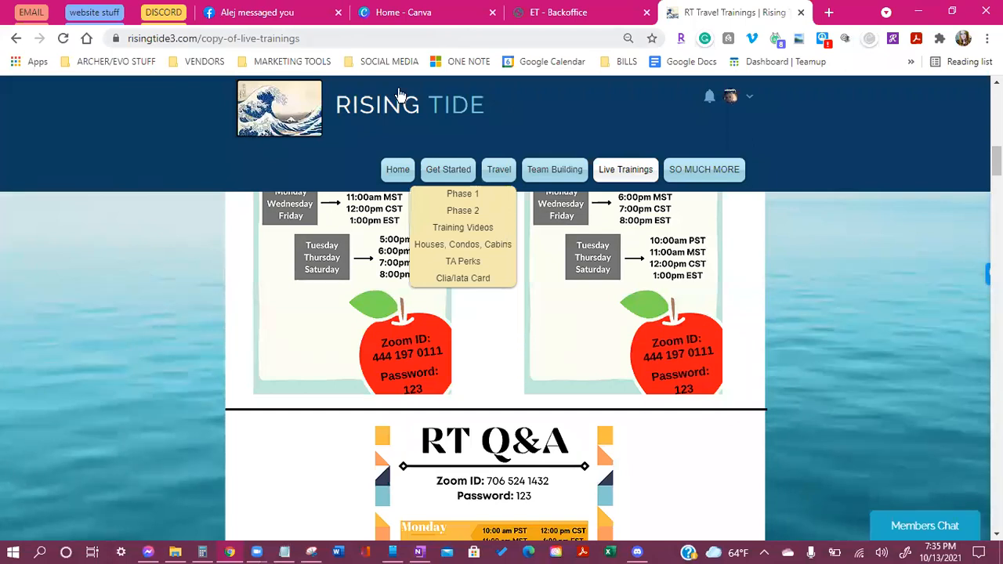
click(423, 13)
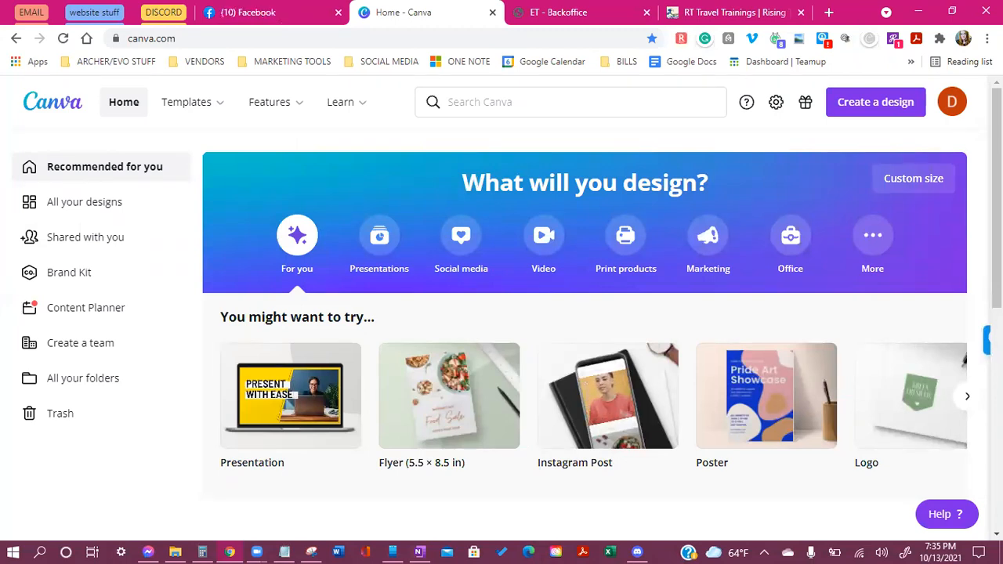
click(180, 43)
triple_click(216, 40)
right_click(216, 40)
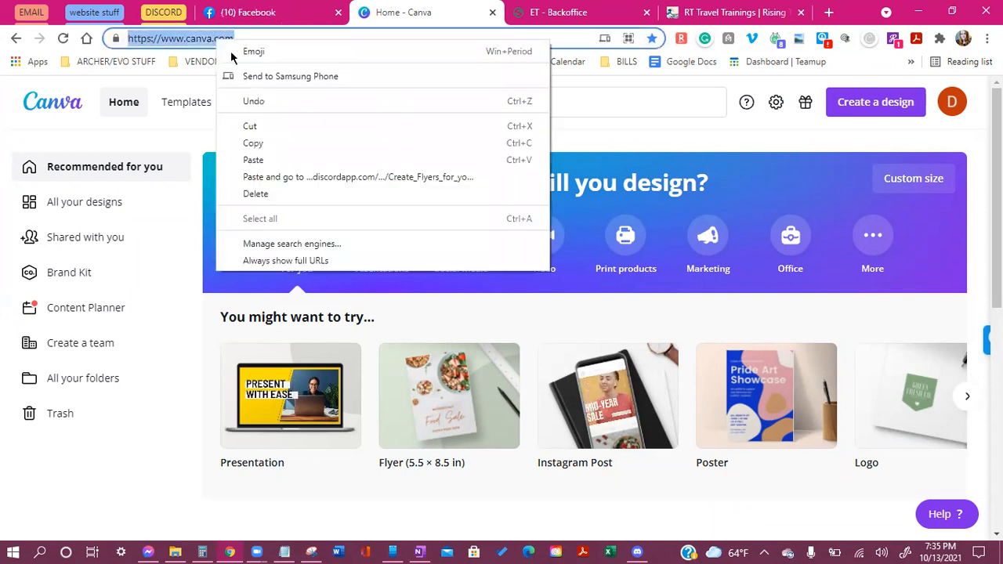
click(345, 160)
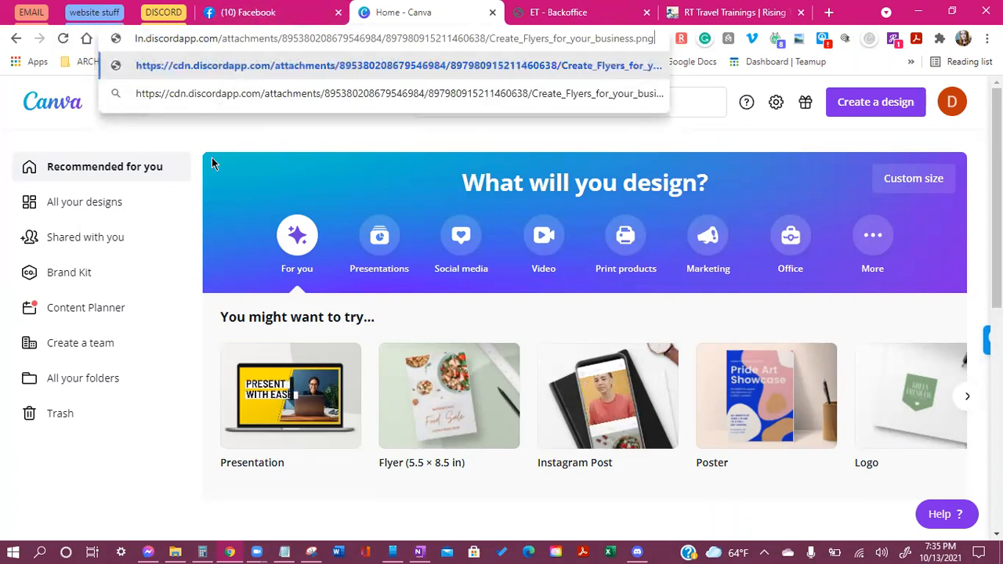
key(Return)
click(212, 43)
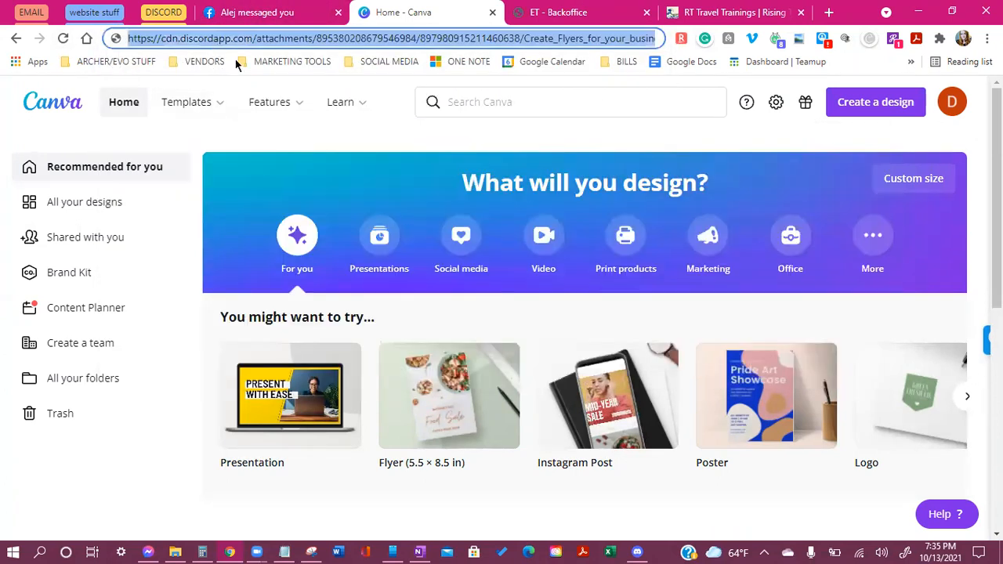
text(canv)
click(249, 71)
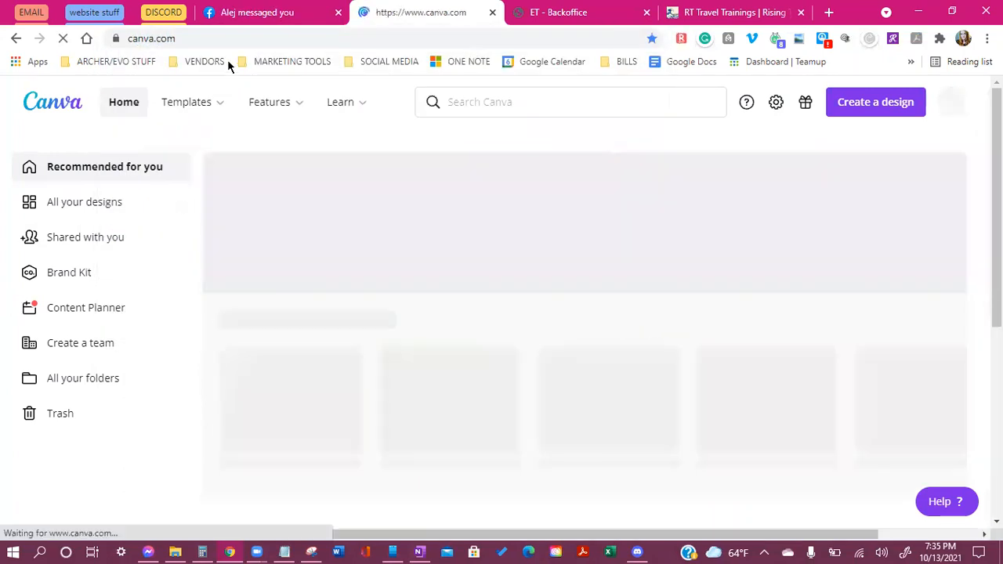
click(214, 38)
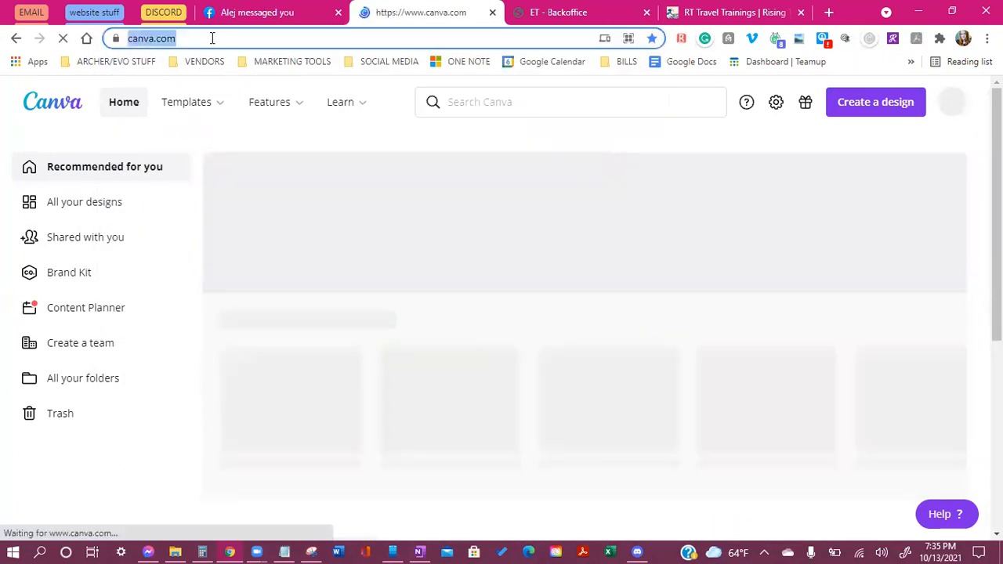
right_click(213, 39)
click(273, 145)
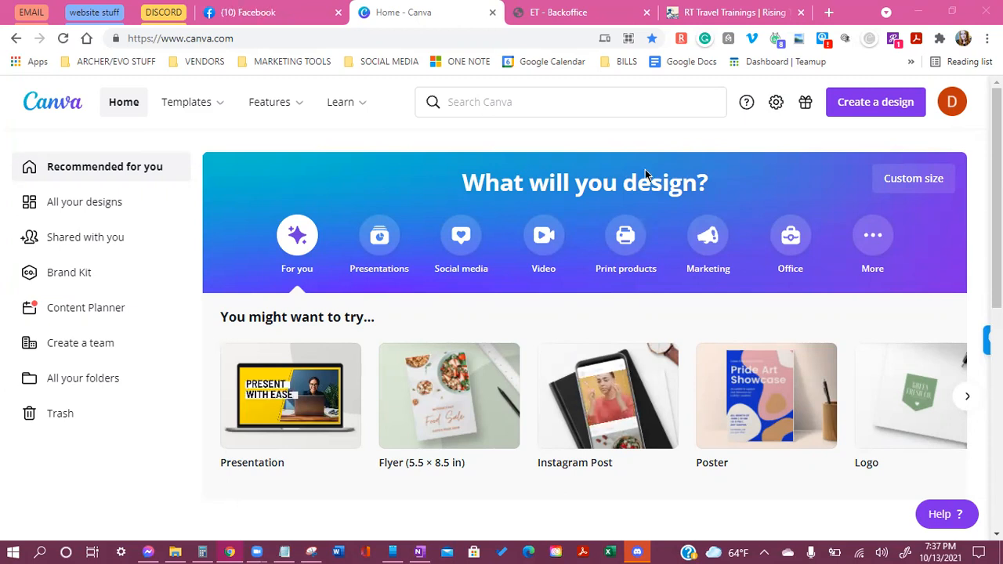
scroll(478, 365, down, 2)
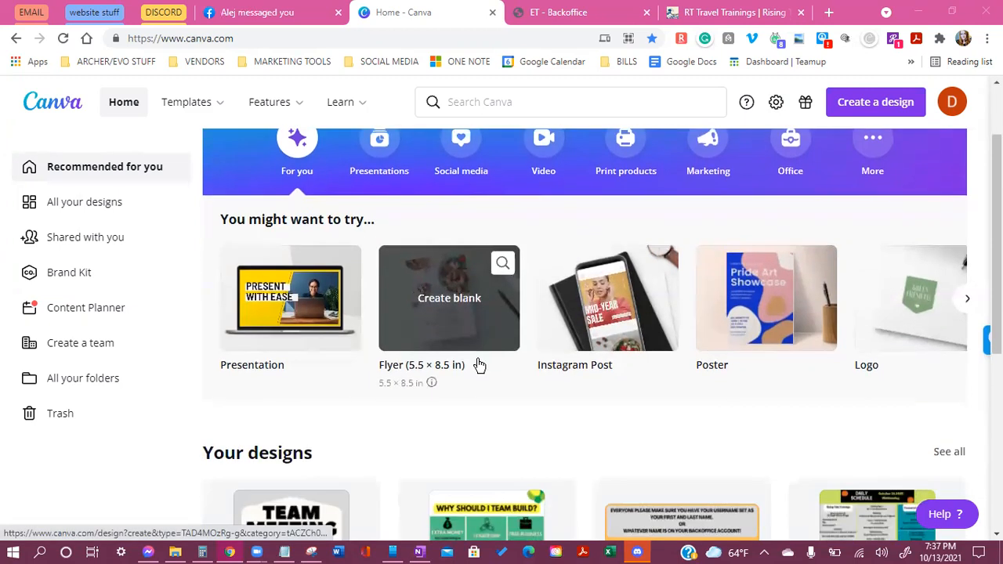
scroll(480, 365, up, 1)
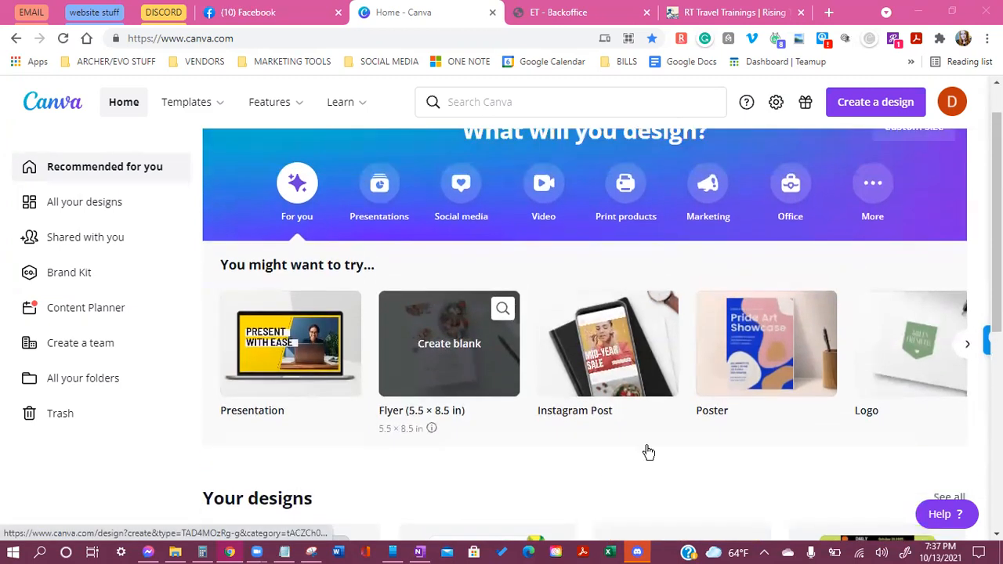
scroll(648, 452, up, 1)
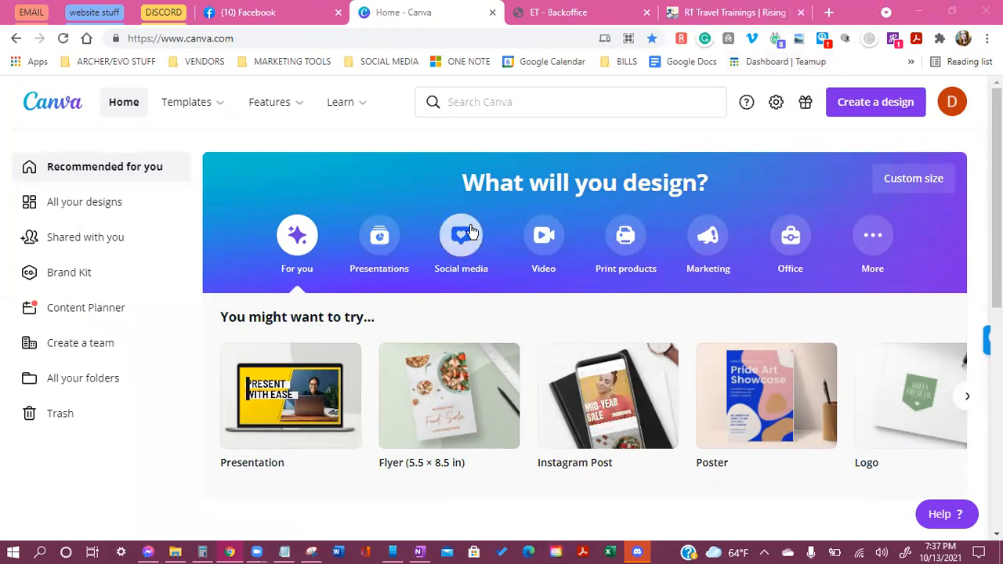
Under Social media, filter to Instagram and create a blank 1080 × 1080 px Instagram Post
click(456, 255)
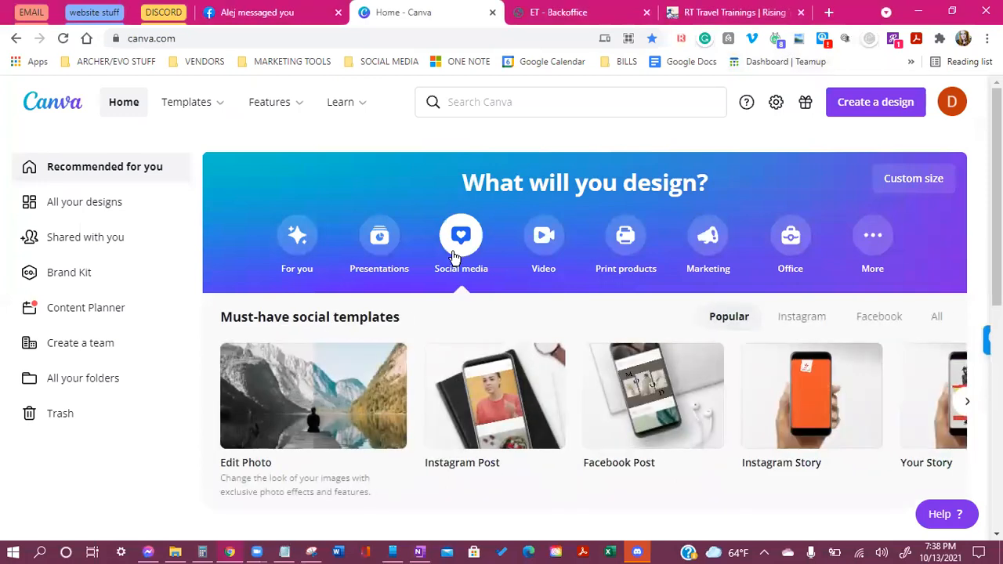
scroll(446, 280, down, 1)
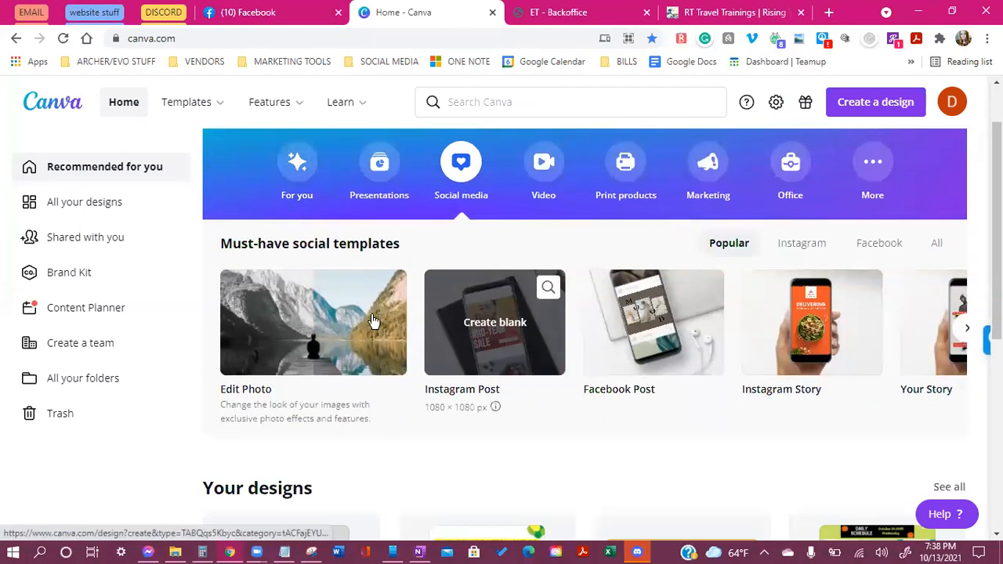
scroll(360, 290, down, 1)
scroll(347, 262, up, 1)
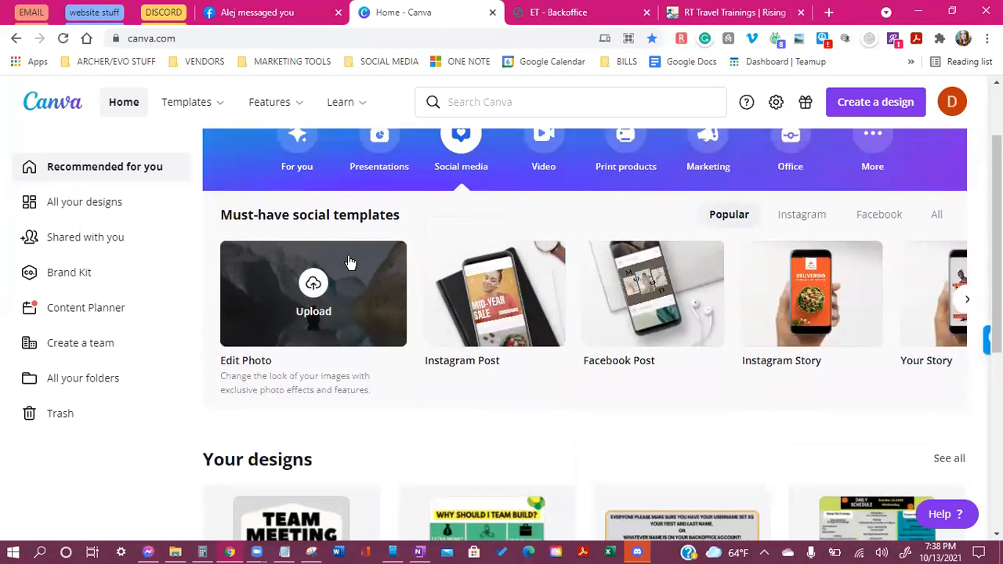
scroll(338, 251, up, 1)
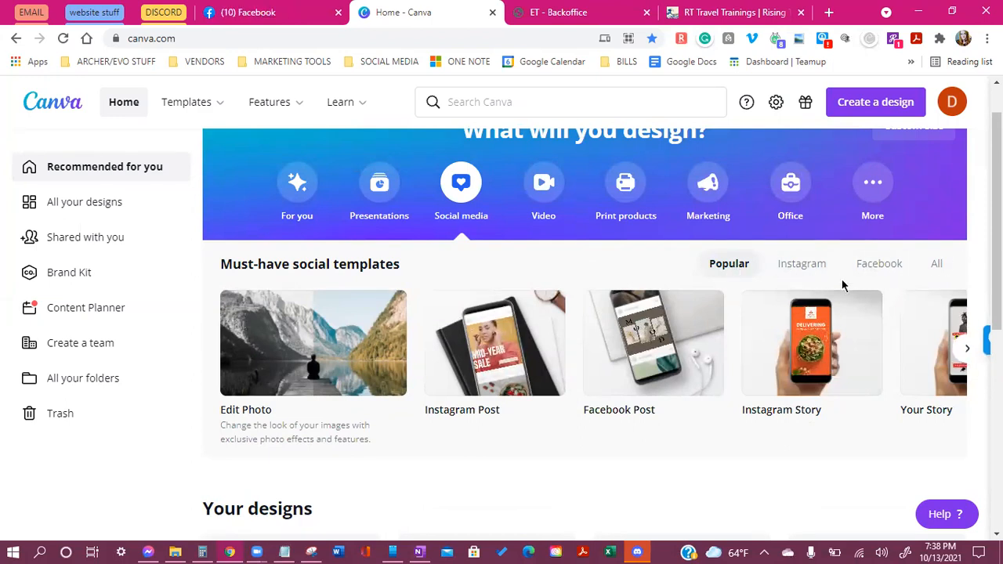
click(804, 264)
scroll(801, 235, down, 1)
scroll(799, 238, up, 1)
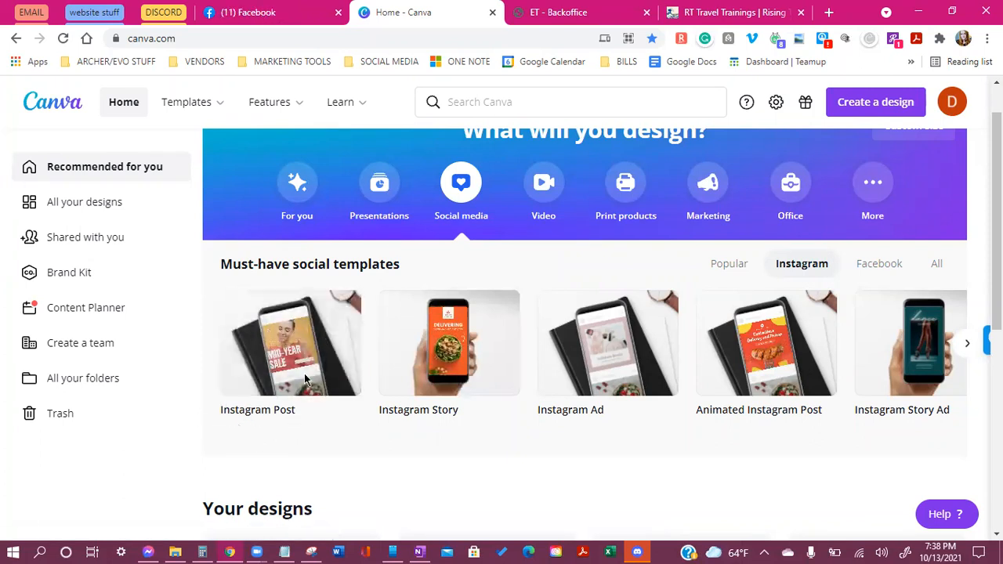
click(258, 342)
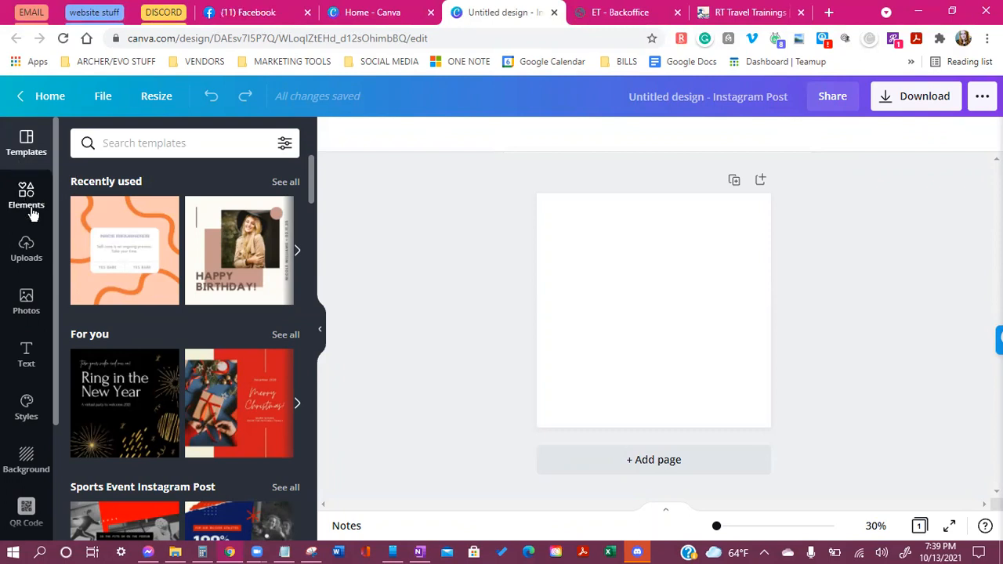
Scroll through the Instagram Post templates and bring up the browser's page zoom setting
scroll(237, 319, down, 2)
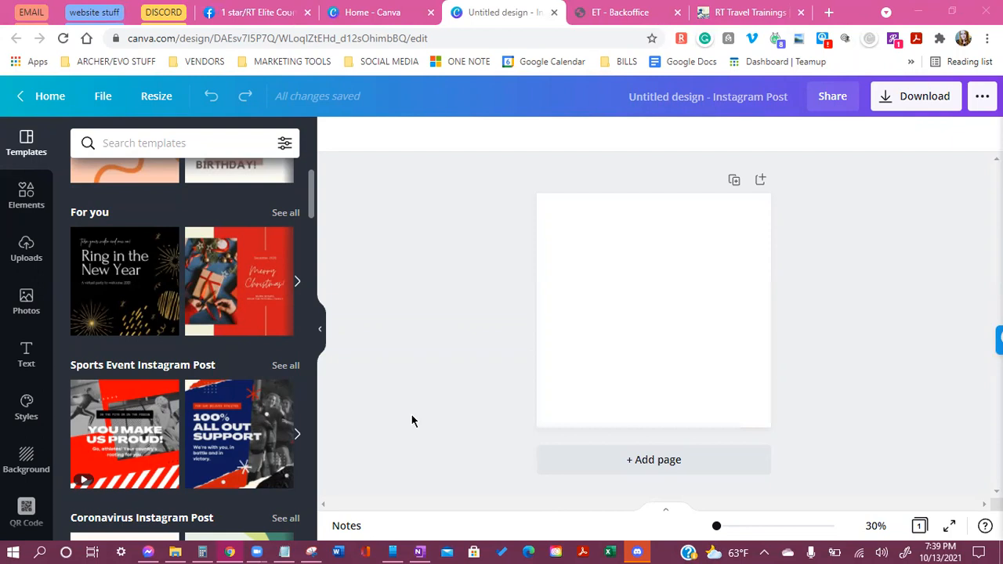
scroll(220, 345, down, 3)
scroll(219, 369, down, 2)
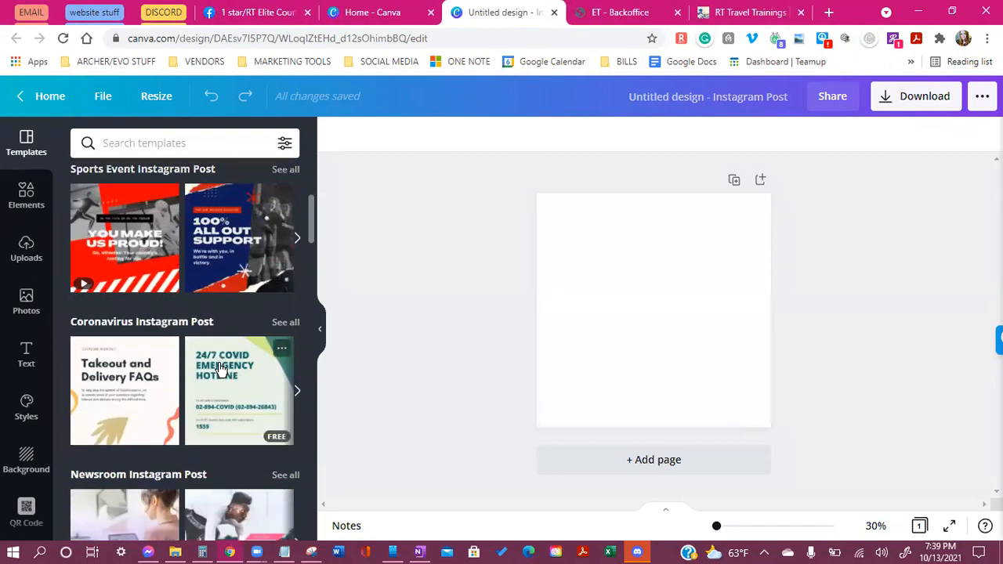
scroll(258, 331, down, 2)
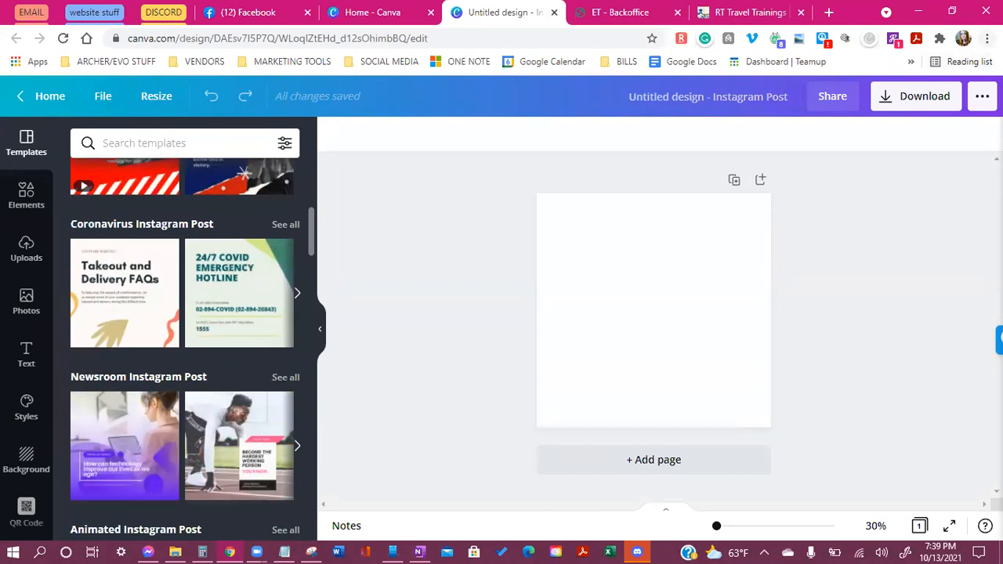
click(988, 38)
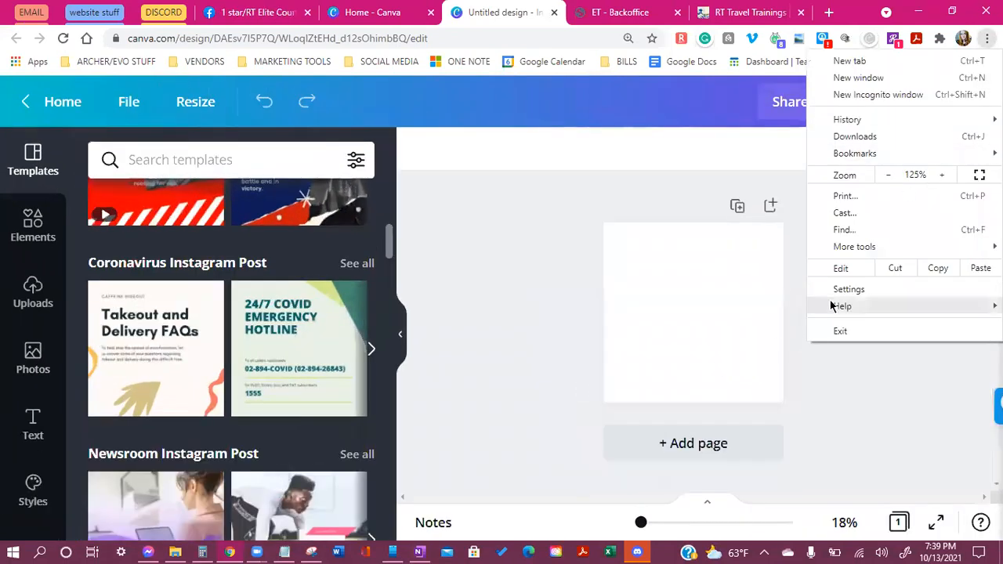
Set the browser page zoom to 150% and start scrolling the template categories
click(946, 181)
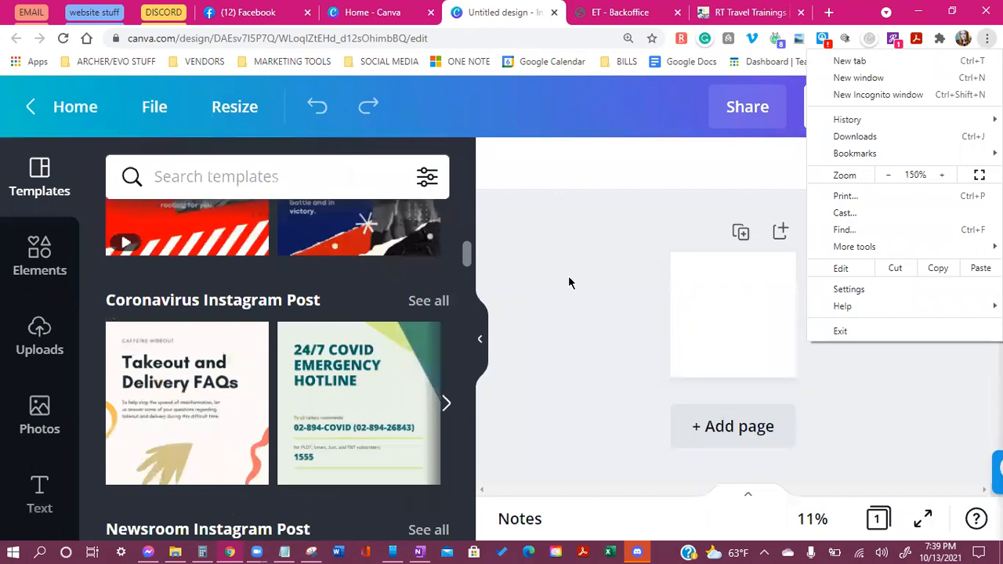
click(503, 307)
scroll(270, 350, down, 3)
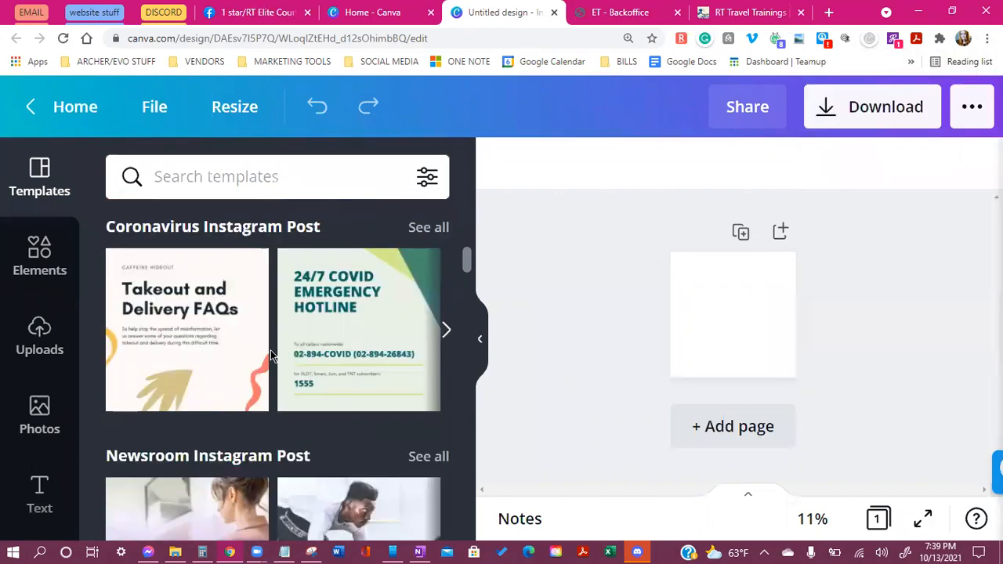
scroll(269, 385, down, 2)
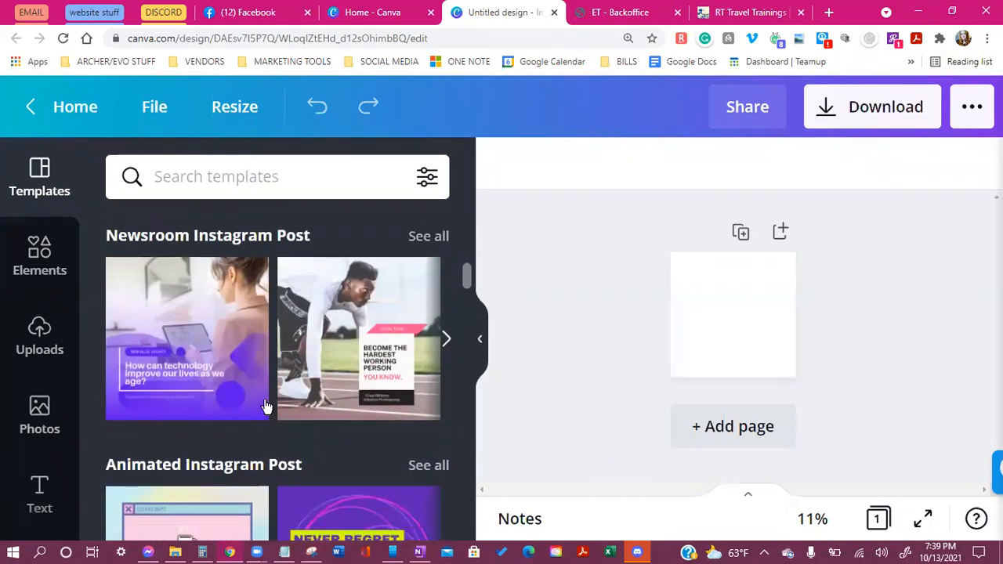
scroll(275, 384, down, 1)
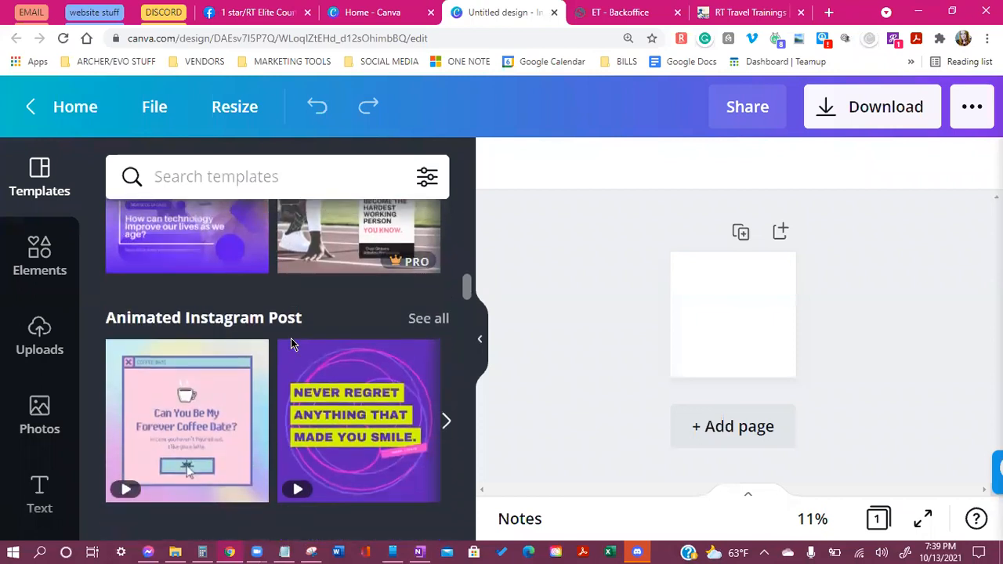
Scroll past the Food, Sale, Birthday, Seasonal and Wedding rows to Travel Instagram Post
scroll(298, 339, down, 10)
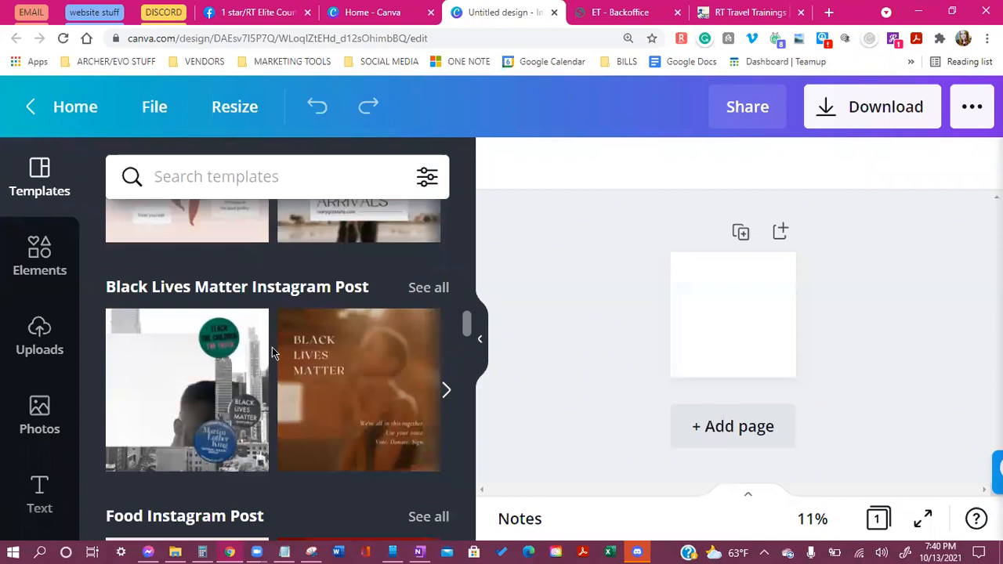
scroll(399, 405, down, 2)
scroll(399, 404, down, 2)
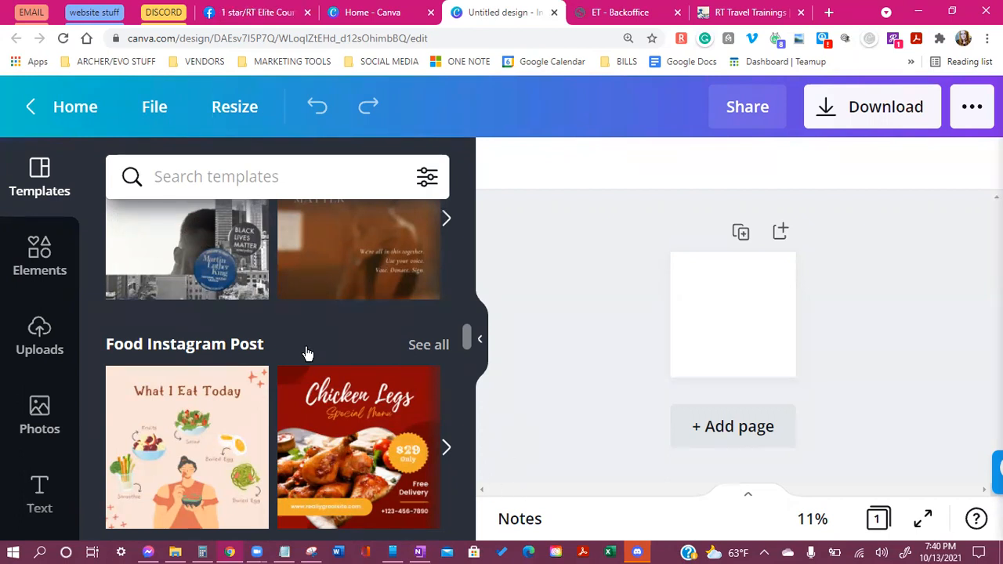
scroll(313, 377, down, 3)
scroll(336, 421, down, 3)
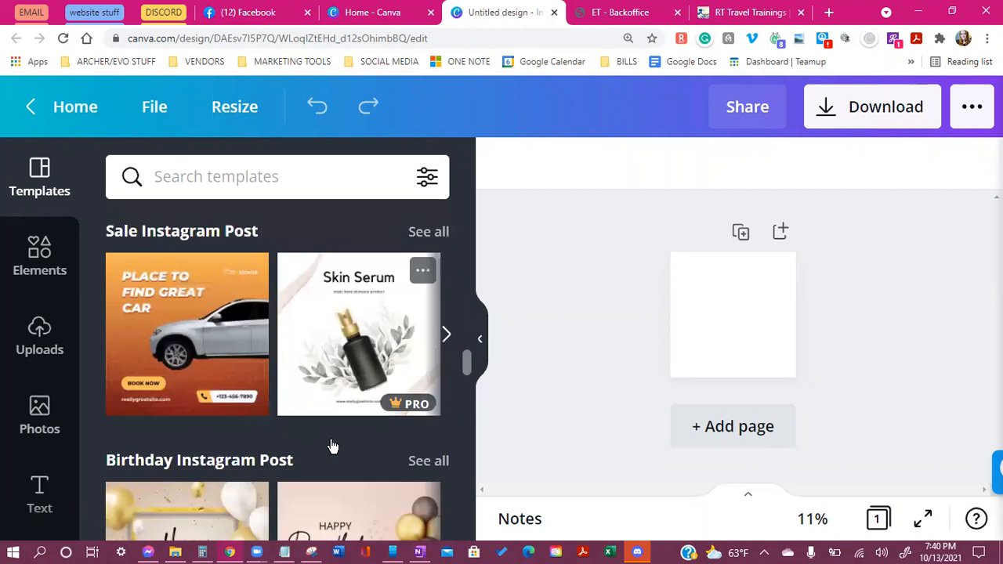
scroll(108, 405, down, 5)
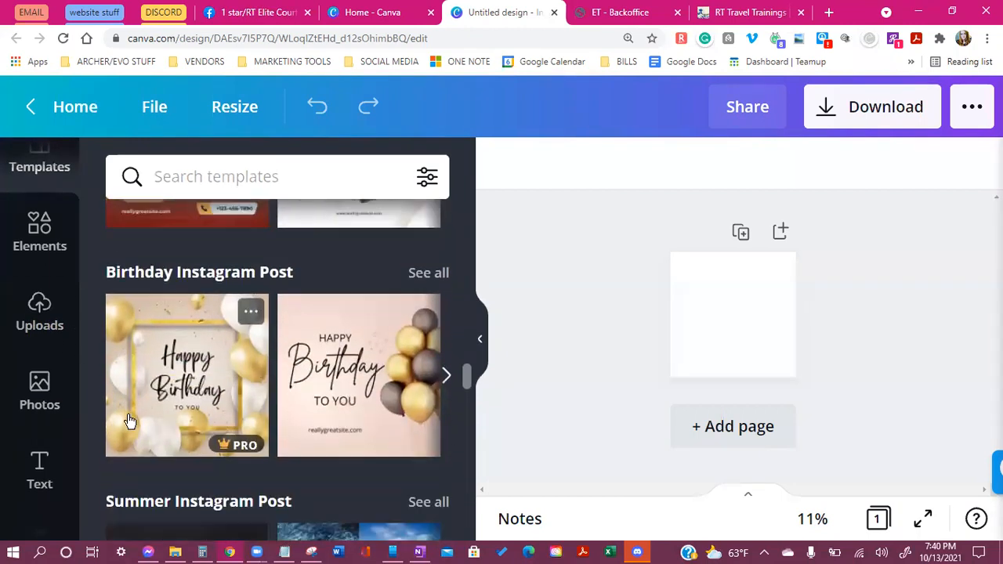
scroll(154, 411, down, 6)
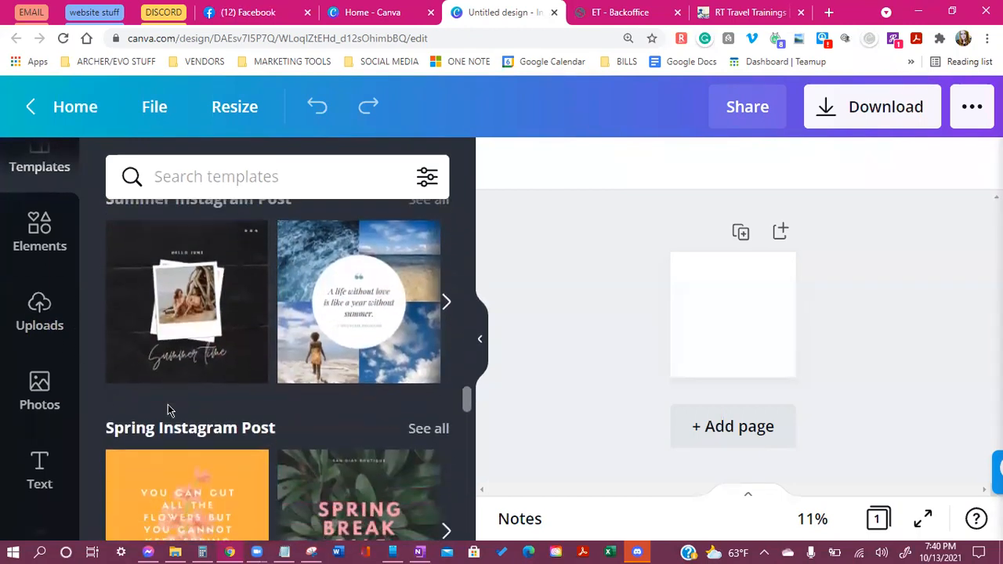
scroll(170, 411, down, 5)
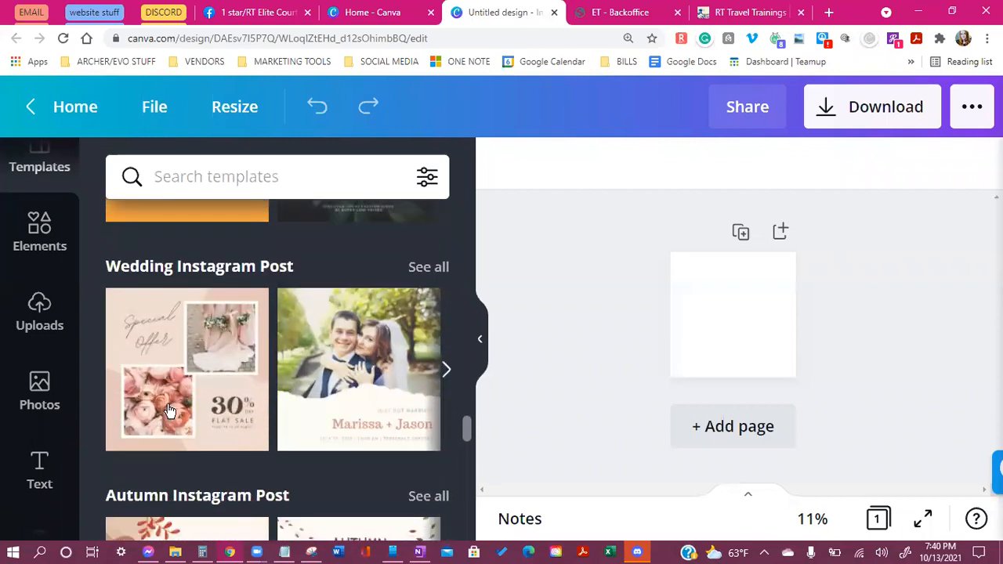
scroll(407, 415, down, 6)
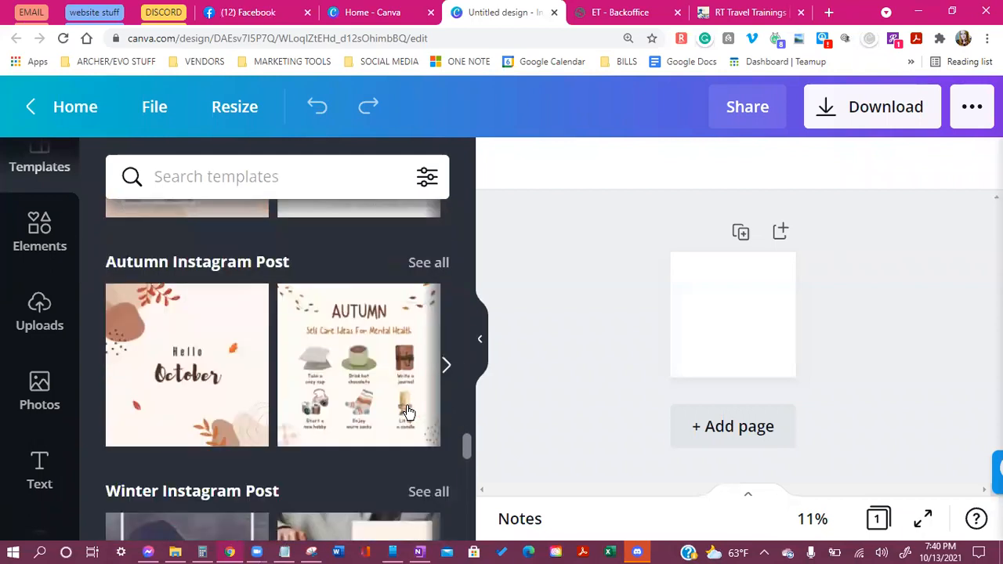
scroll(406, 416, up, 6)
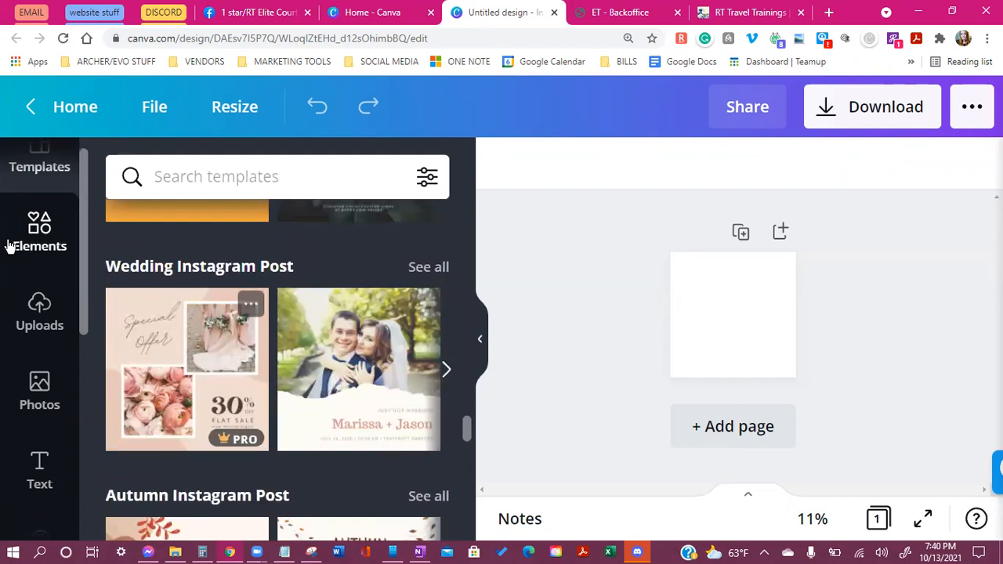
scroll(342, 317, down, 3)
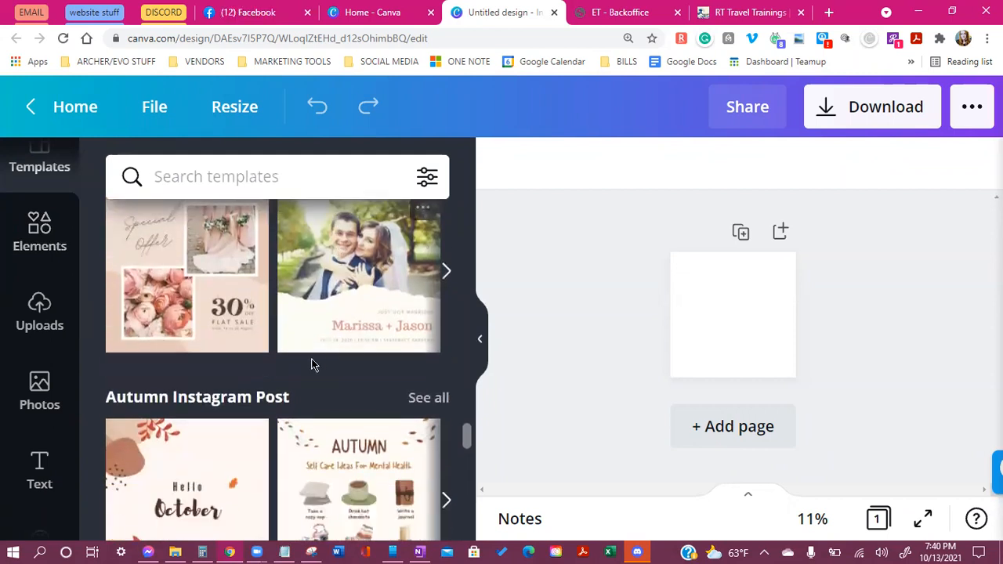
scroll(372, 379, down, 10)
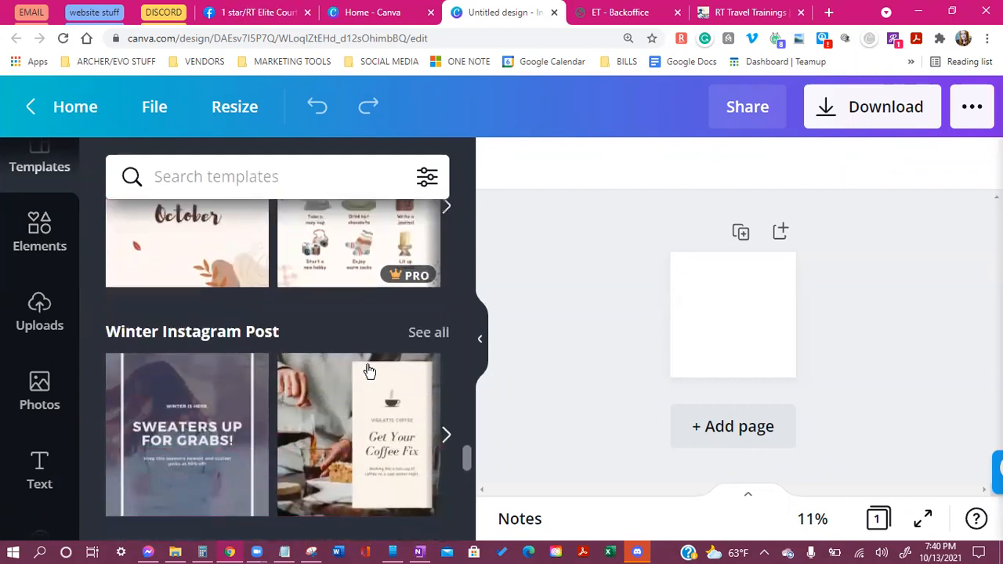
scroll(349, 380, up, 1)
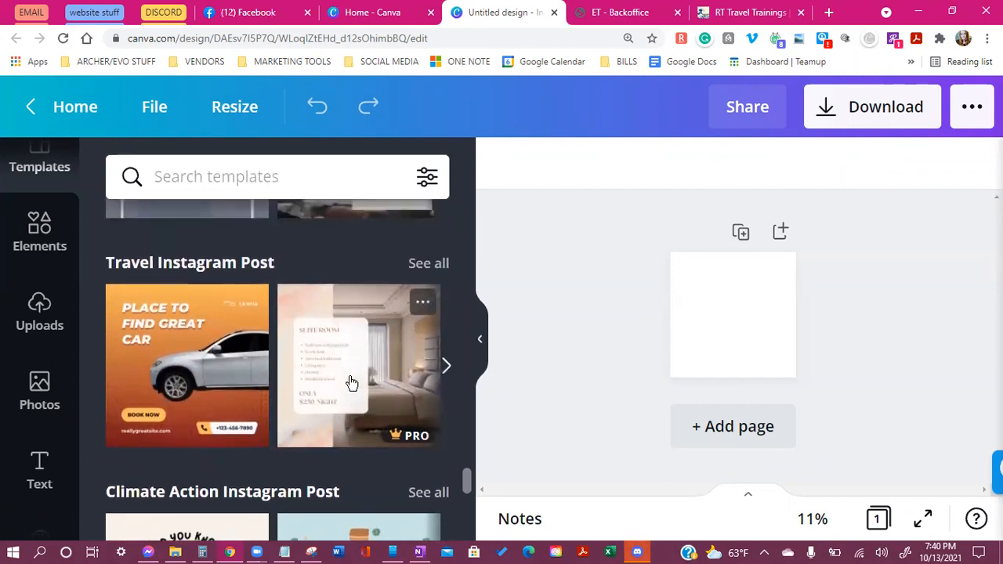
Page the Travel Instagram Post row forward twice to reveal more travel templates
click(446, 371)
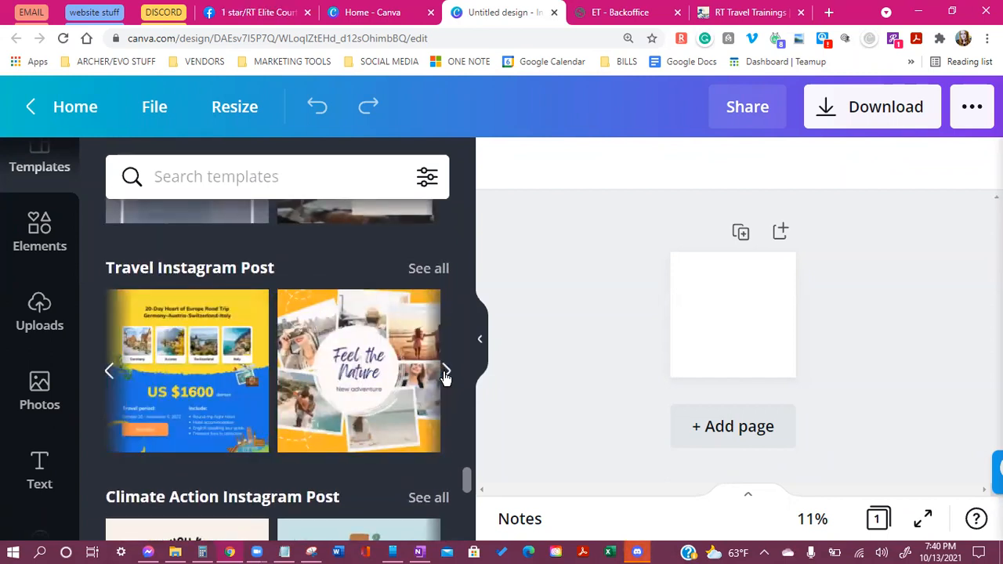
click(445, 373)
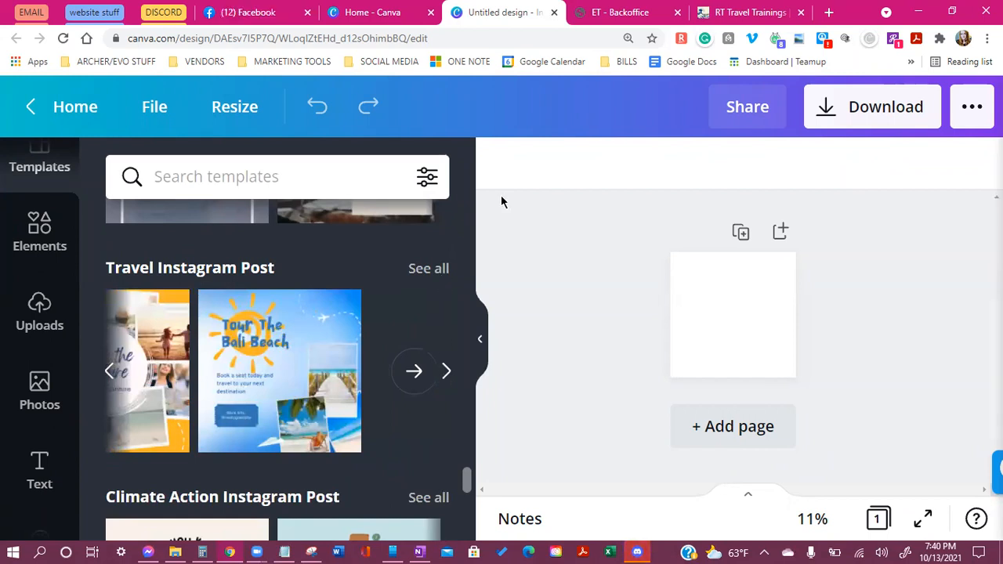
scroll(321, 444, down, 2)
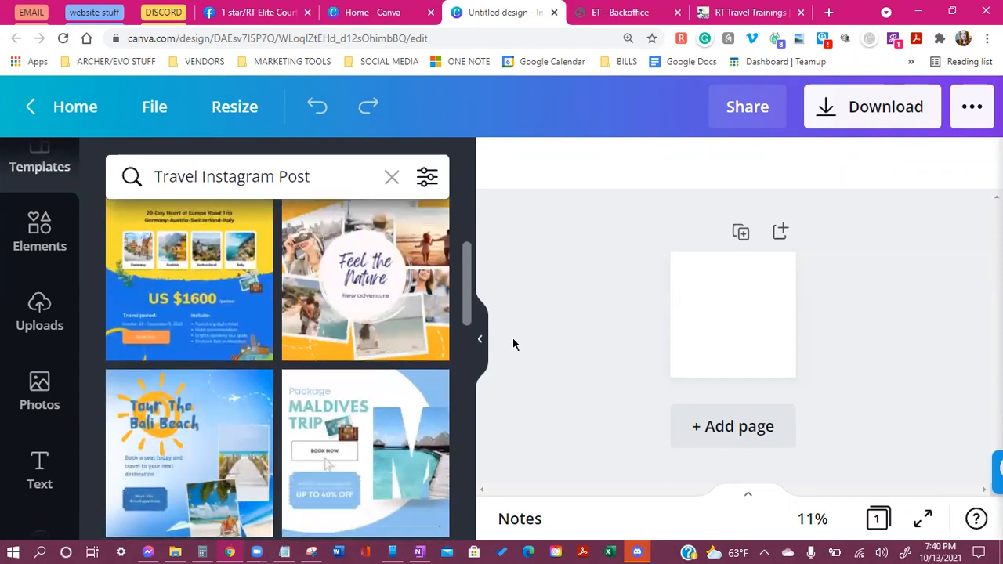
Scroll through Travel results such as Hello California, Top 5 Beach Destinations and Packing List
scroll(253, 280, down, 1)
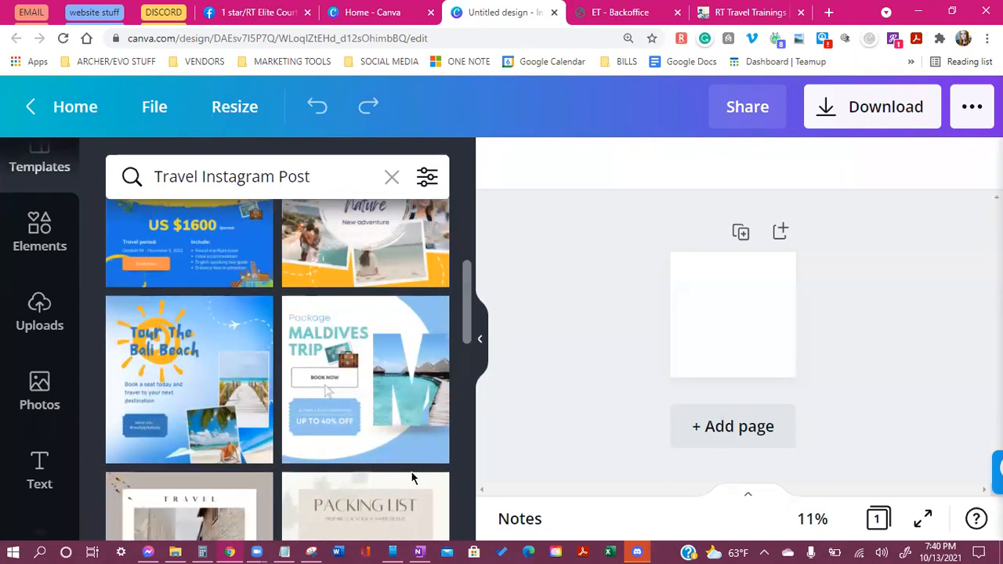
scroll(368, 376, down, 1)
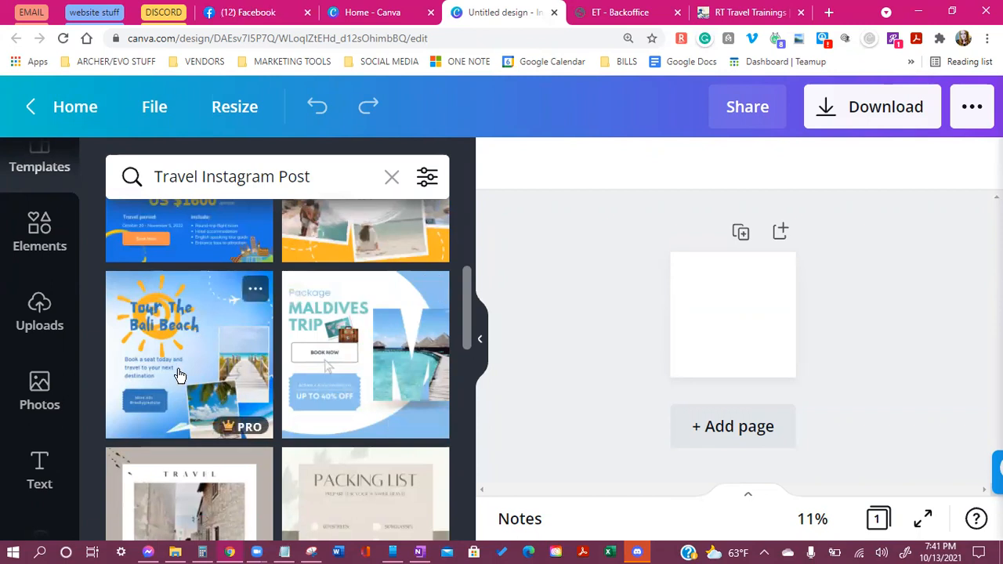
scroll(180, 376, up, 3)
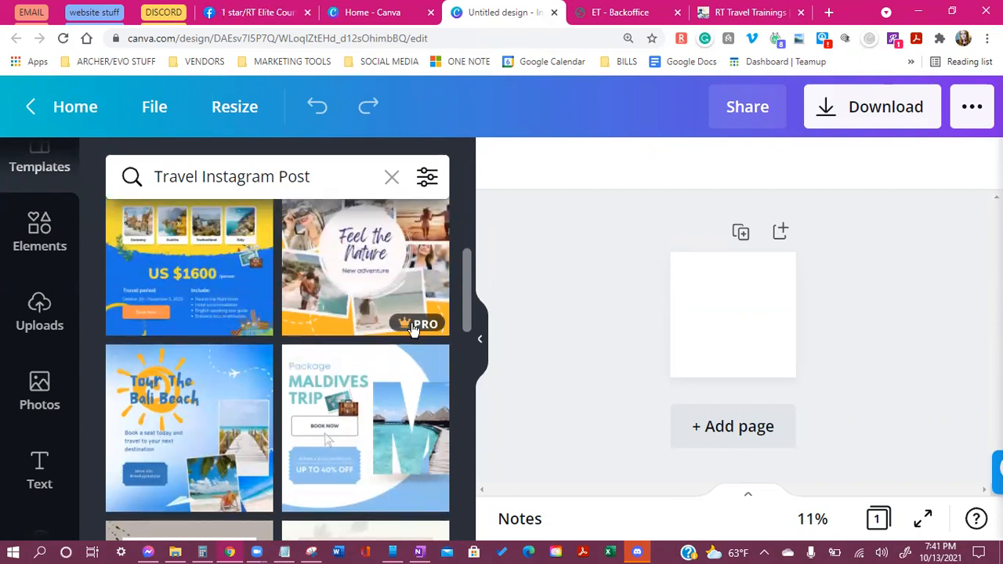
scroll(361, 310, up, 4)
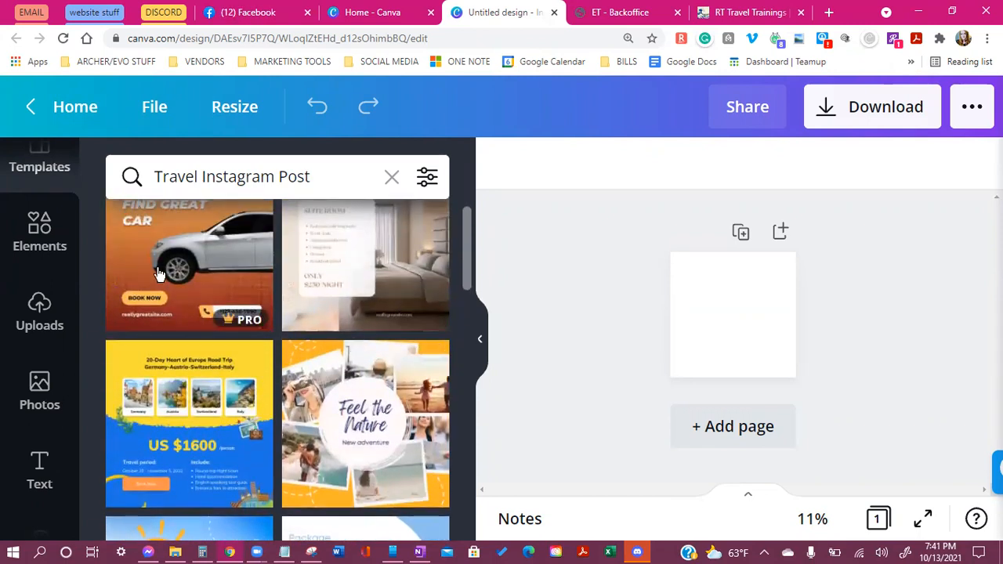
scroll(184, 286, up, 1)
scroll(309, 302, down, 3)
scroll(286, 317, down, 5)
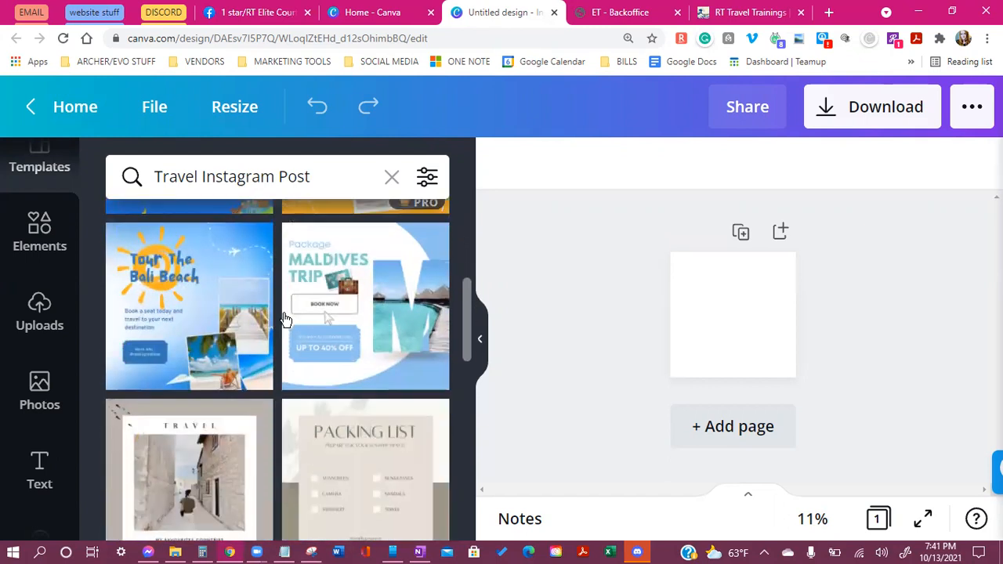
scroll(160, 331, up, 4)
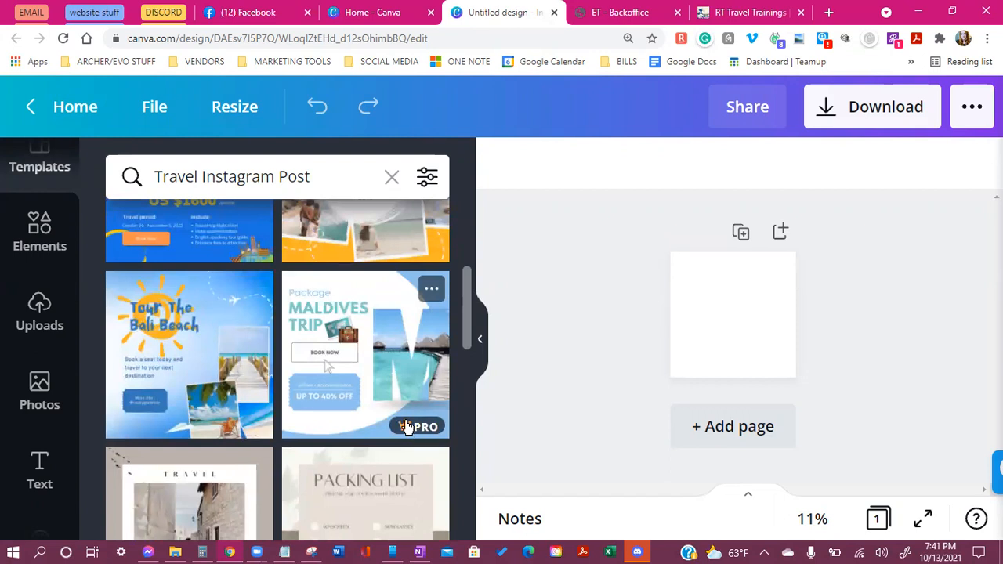
scroll(349, 376, down, 3)
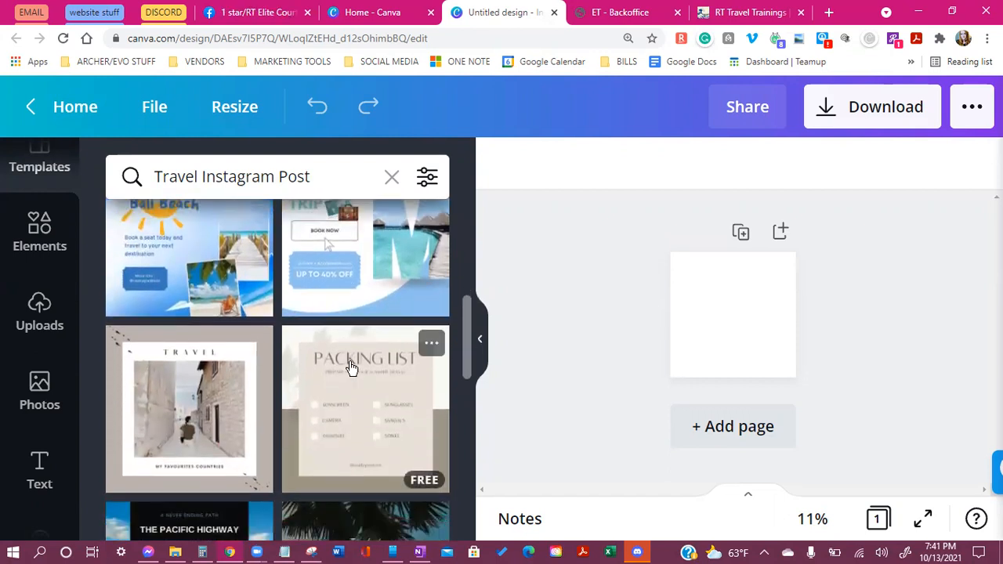
scroll(363, 327, down, 2)
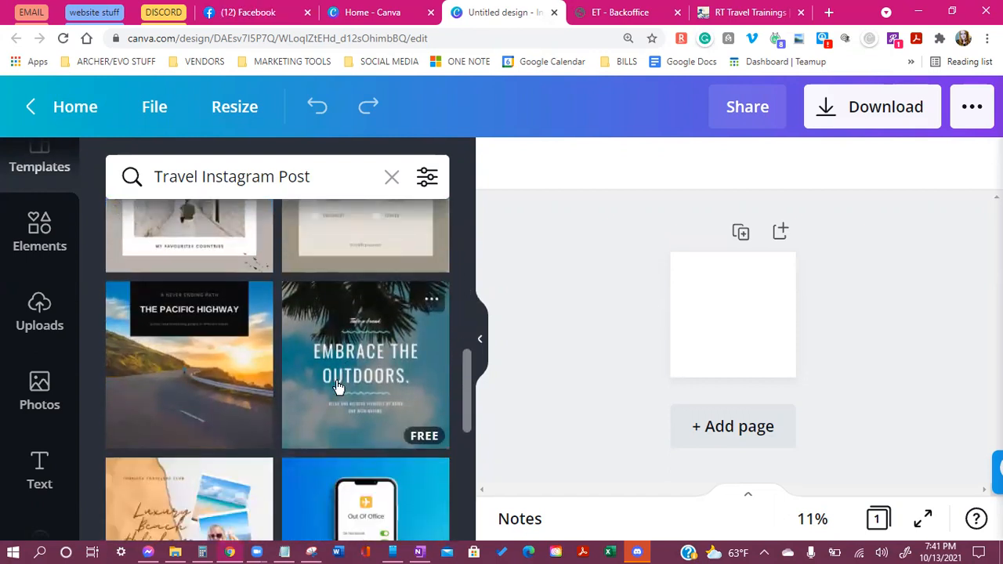
scroll(208, 329, down, 1)
scroll(367, 363, down, 2)
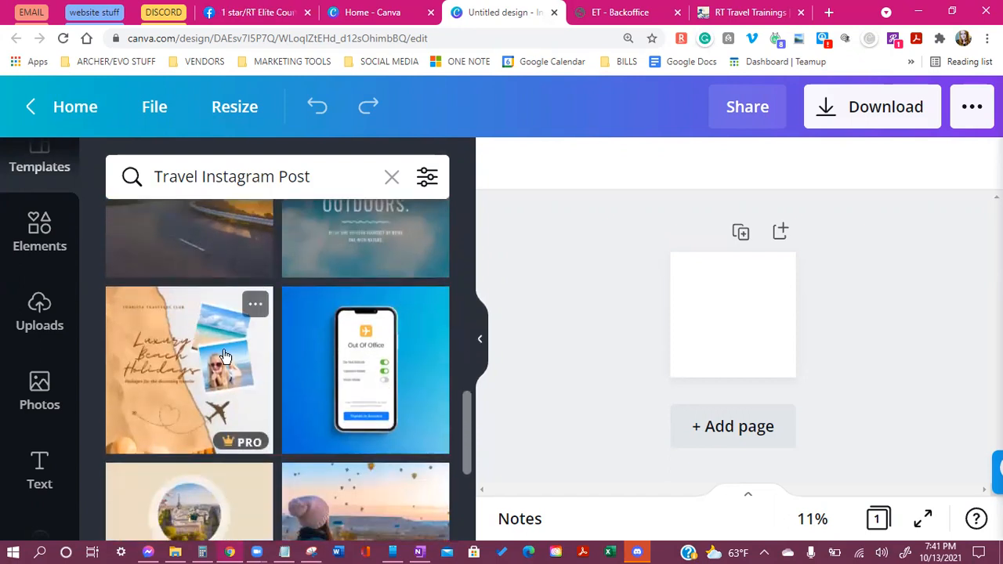
scroll(367, 363, down, 2)
scroll(196, 421, down, 2)
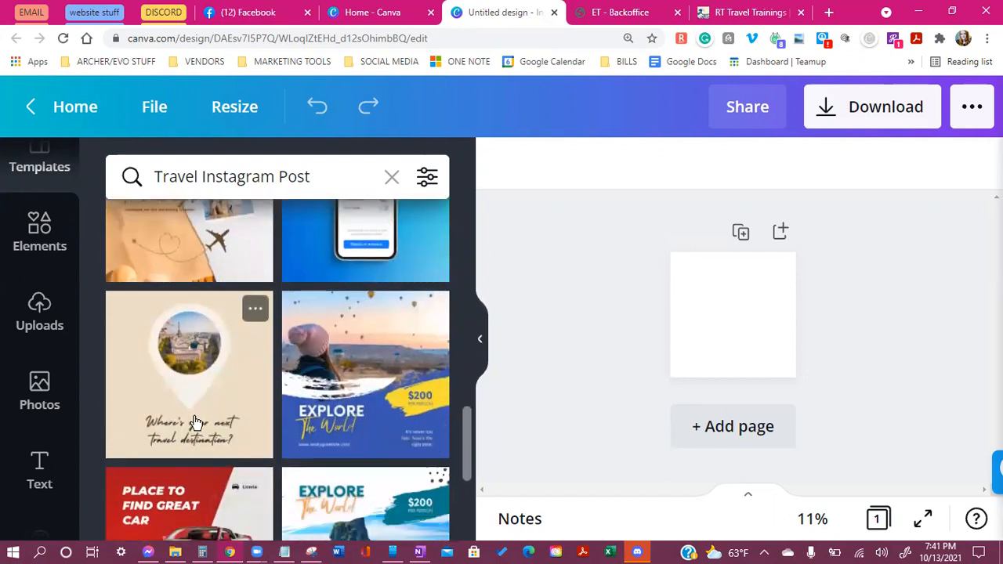
scroll(309, 400, down, 2)
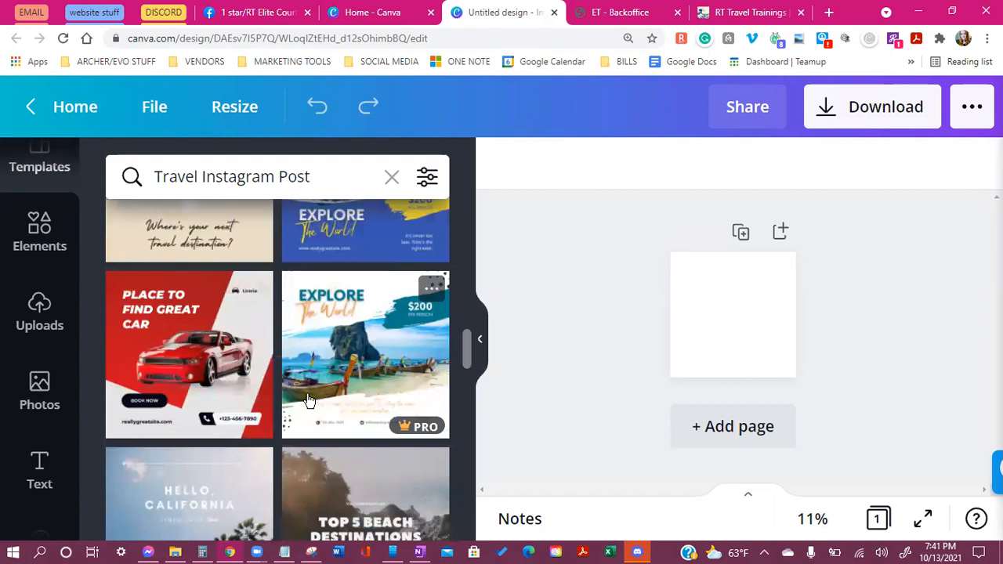
scroll(309, 401, down, 6)
scroll(378, 398, up, 2)
scroll(347, 384, up, 2)
scroll(304, 376, down, 5)
scroll(304, 366, up, 2)
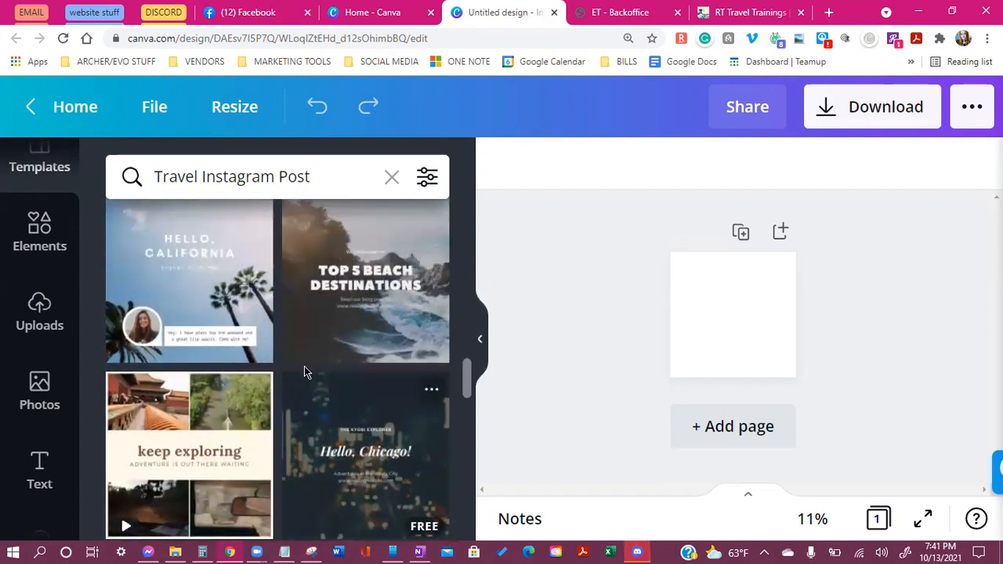
scroll(304, 372, down, 5)
scroll(305, 377, up, 5)
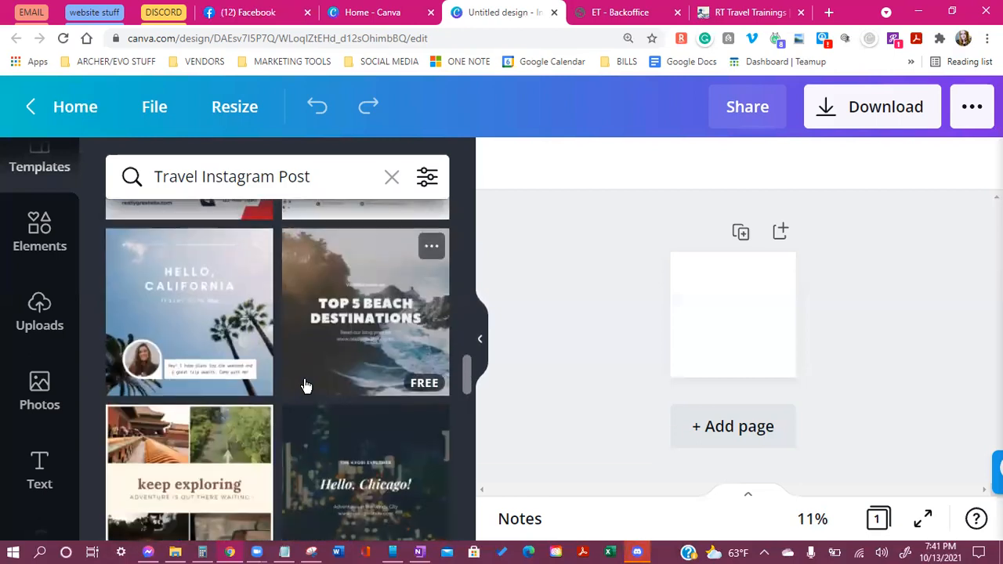
scroll(306, 385, up, 6)
scroll(331, 387, down, 2)
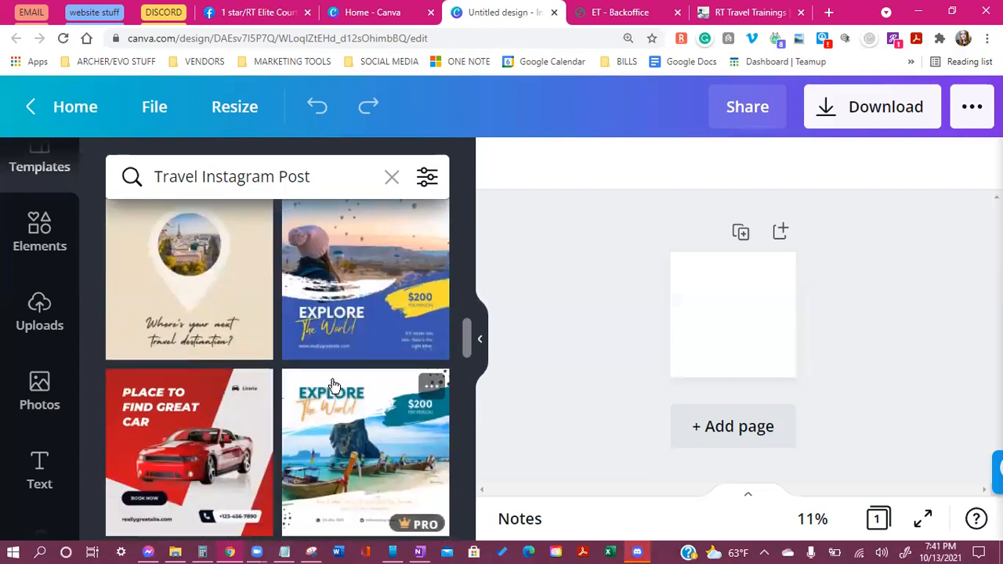
scroll(332, 387, down, 5)
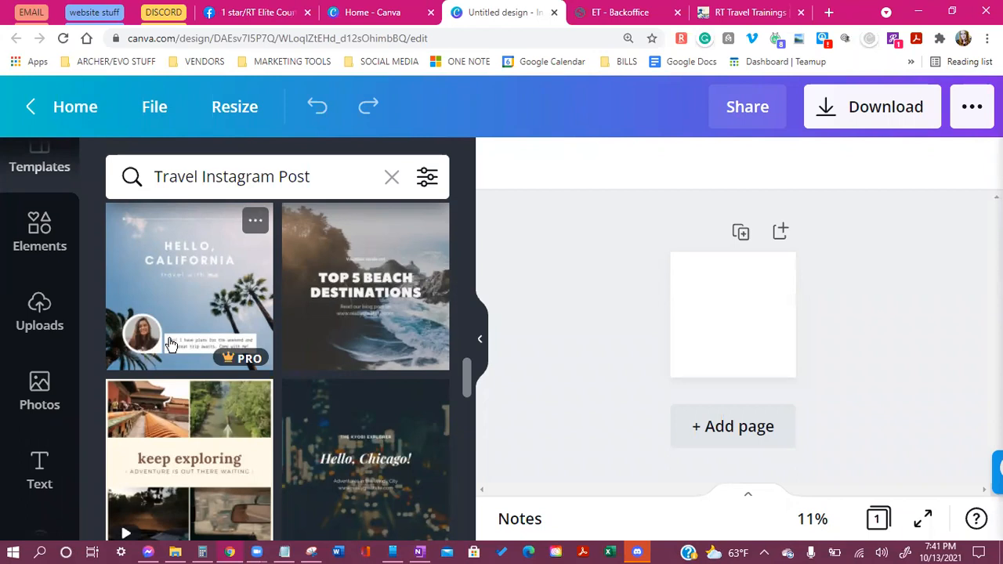
Scroll back up until the Maldives Trip template shows
scroll(137, 339, up, 5)
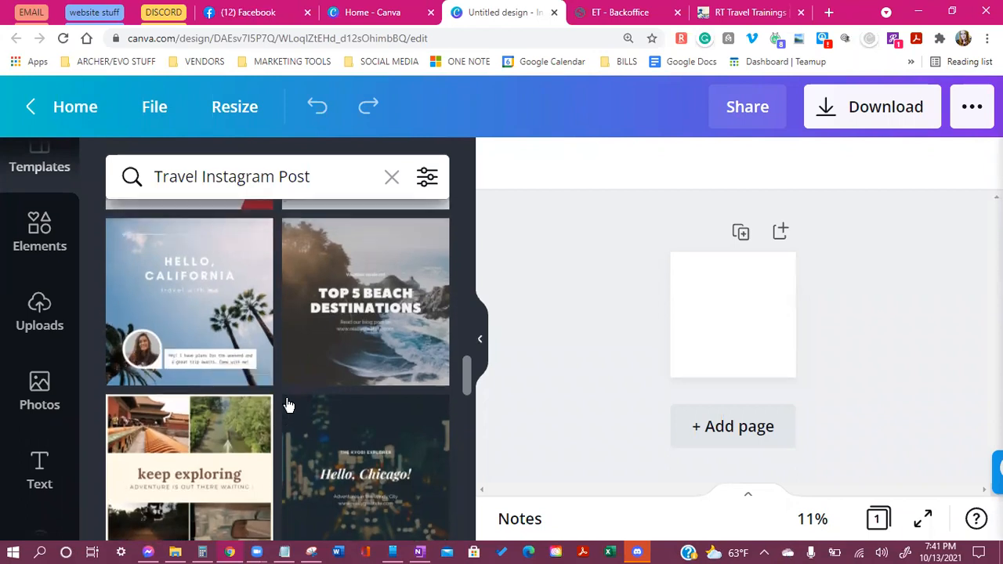
scroll(305, 403, up, 2)
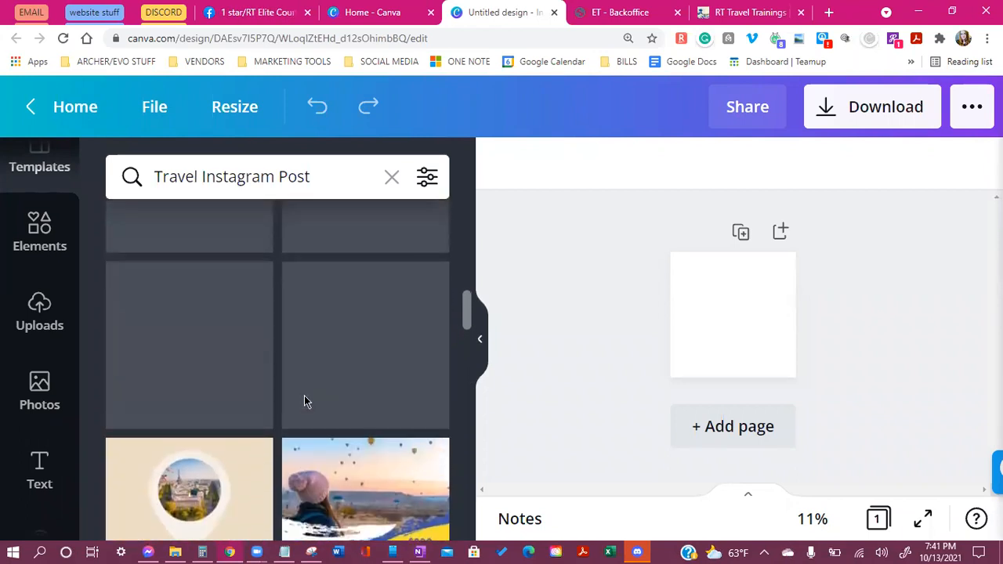
scroll(400, 382, up, 3)
scroll(400, 382, up, 5)
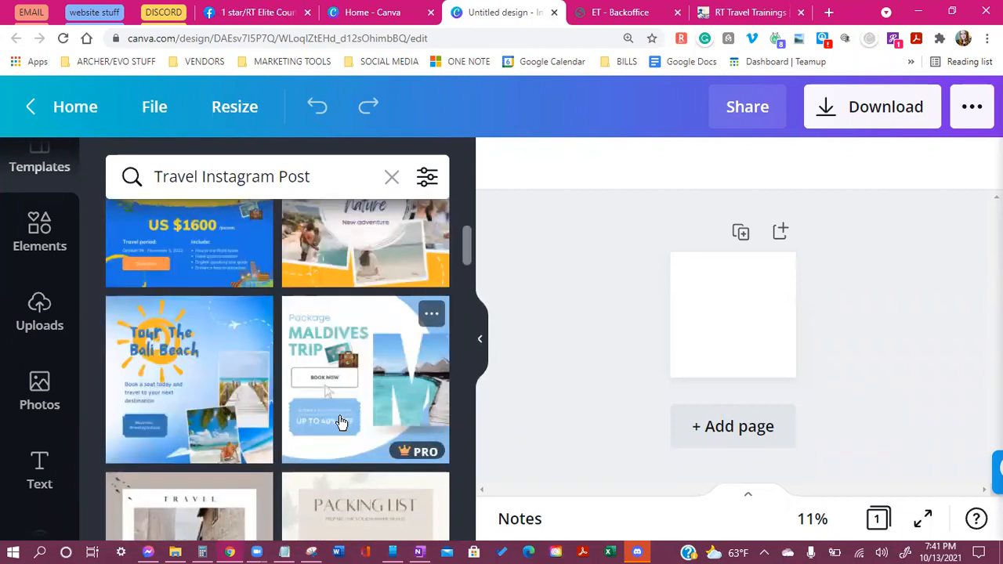
Apply the Maldives Trip template, reset browser zoom to 100%, and enlarge the canvas view
click(337, 366)
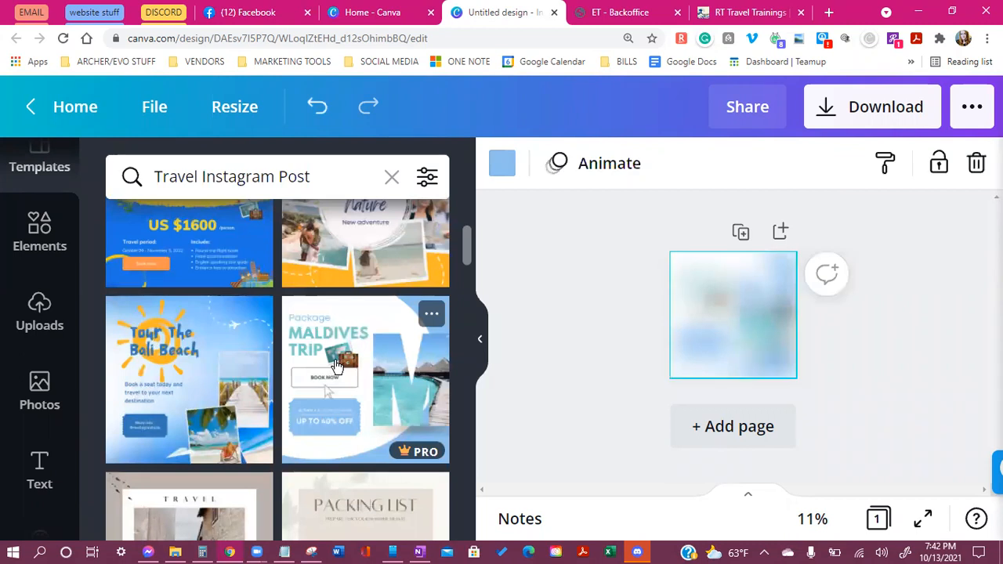
click(987, 38)
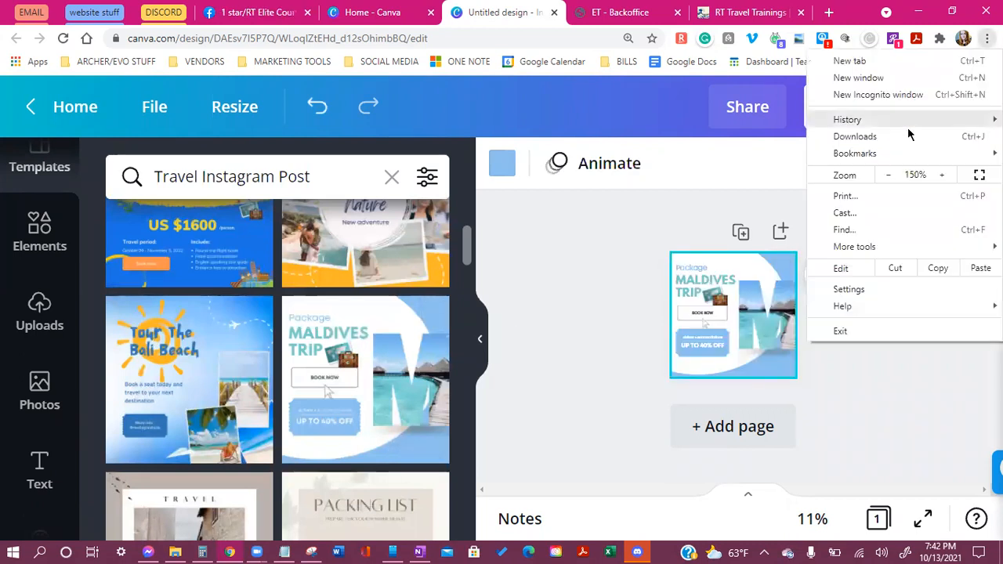
click(889, 175)
click(890, 175)
click(889, 175)
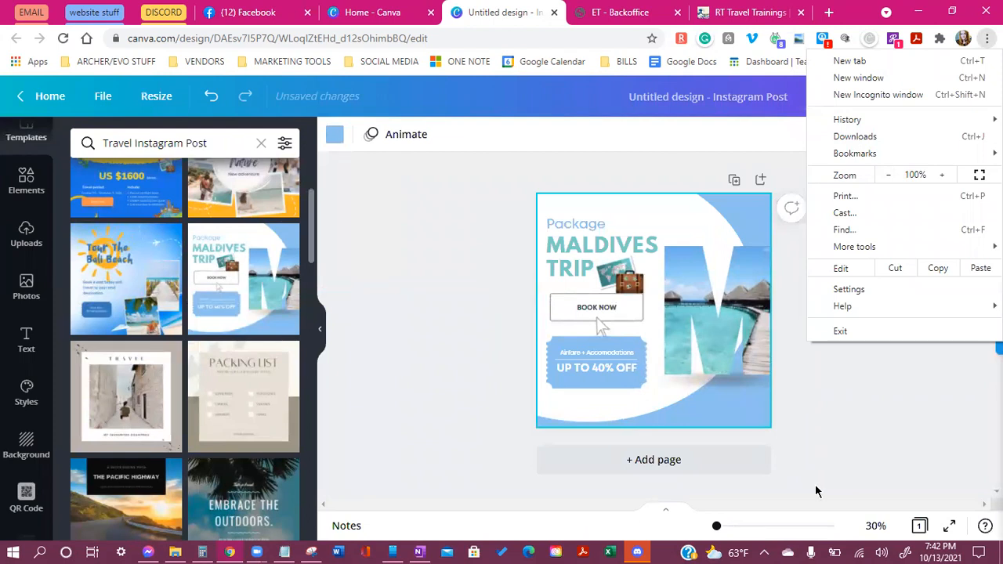
drag(716, 527, 724, 527)
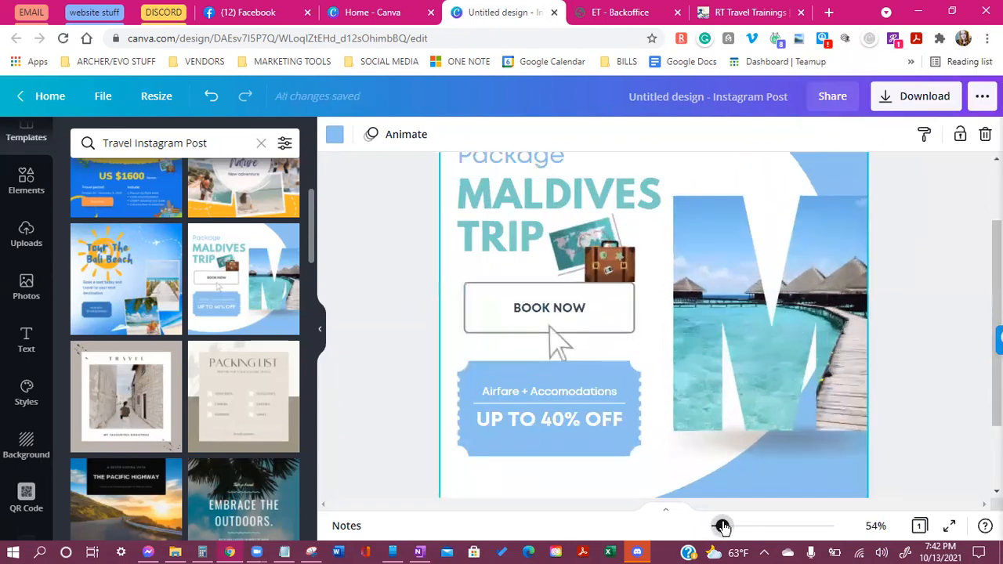
scroll(667, 378, up, 2)
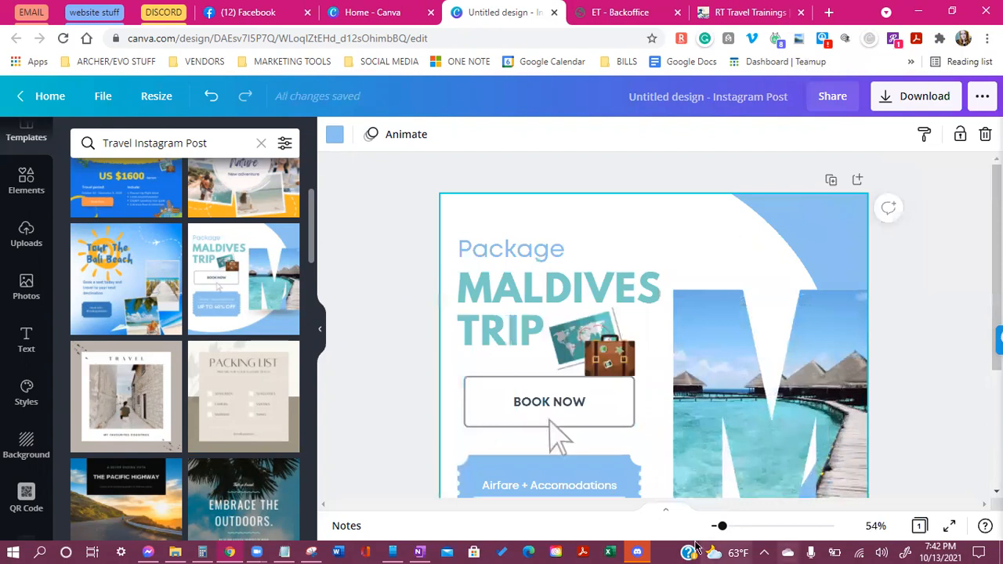
drag(723, 527, 719, 526)
scroll(854, 390, down, 1)
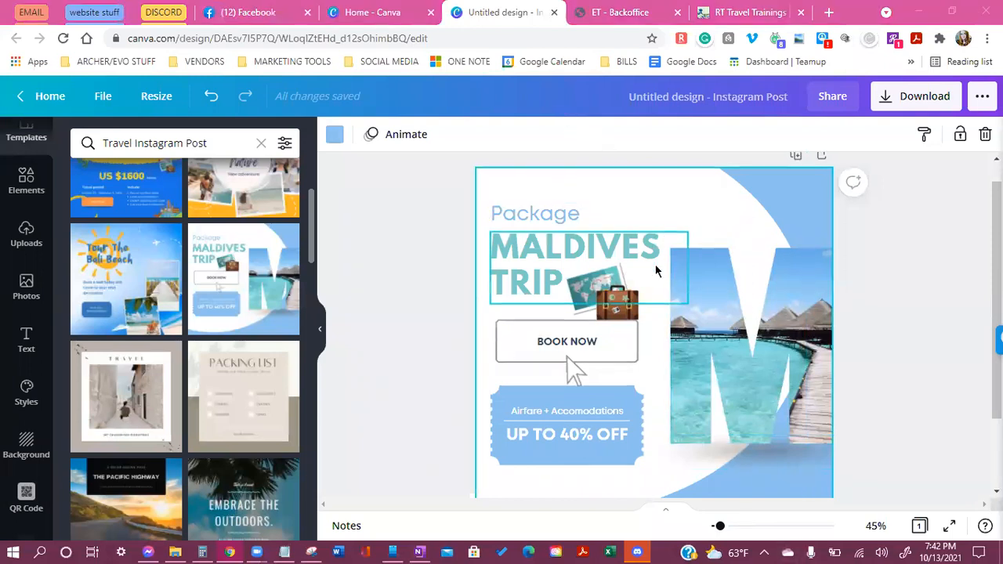
scroll(898, 373, down, 2)
scroll(880, 329, up, 1)
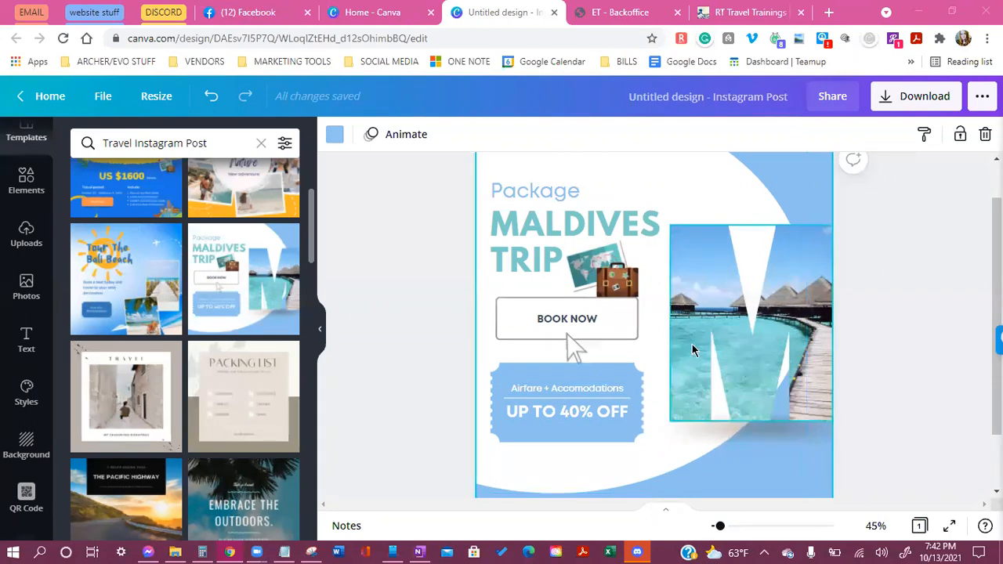
scroll(693, 349, up, 1)
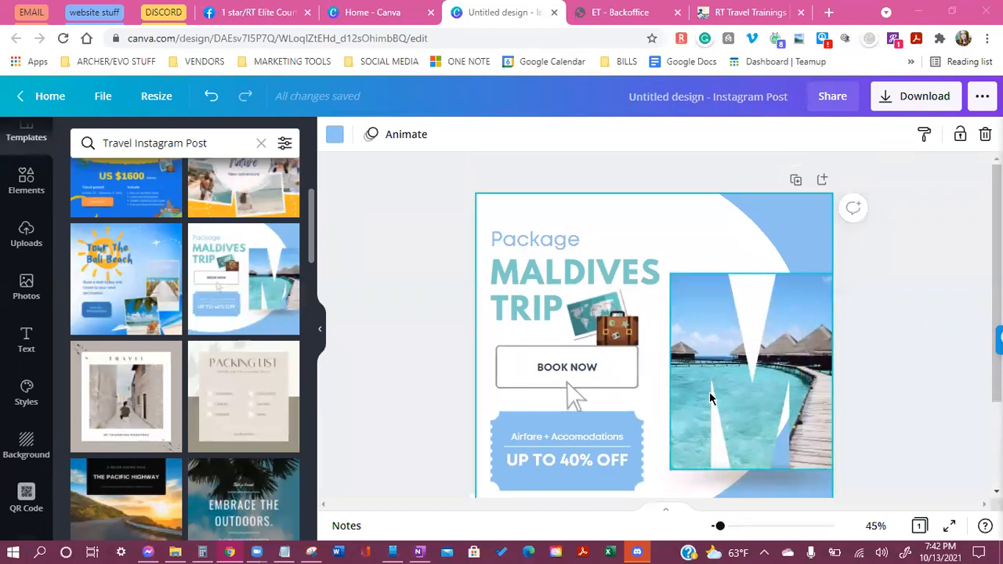
scroll(726, 398, down, 1)
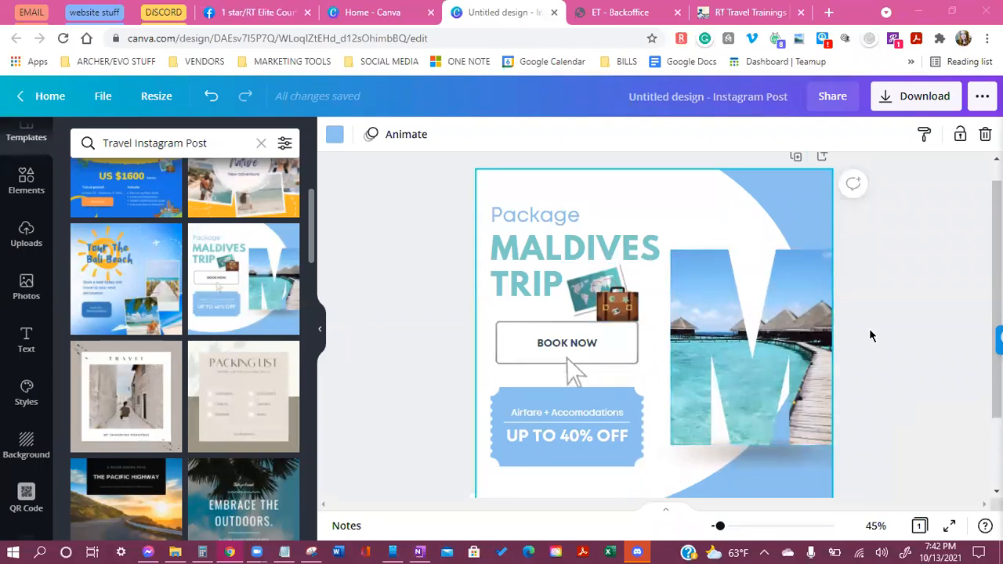
click(816, 321)
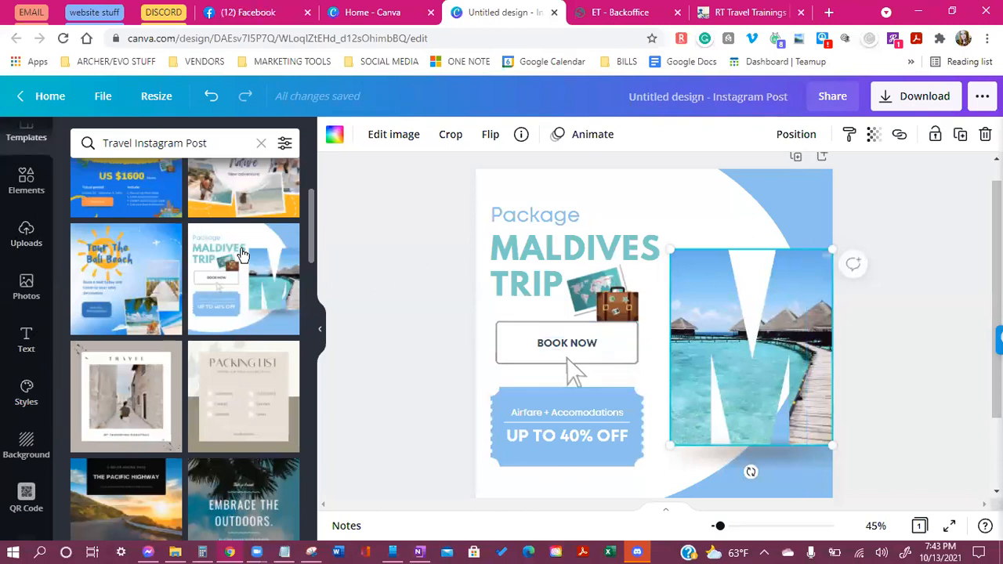
scroll(12, 251, up, 1)
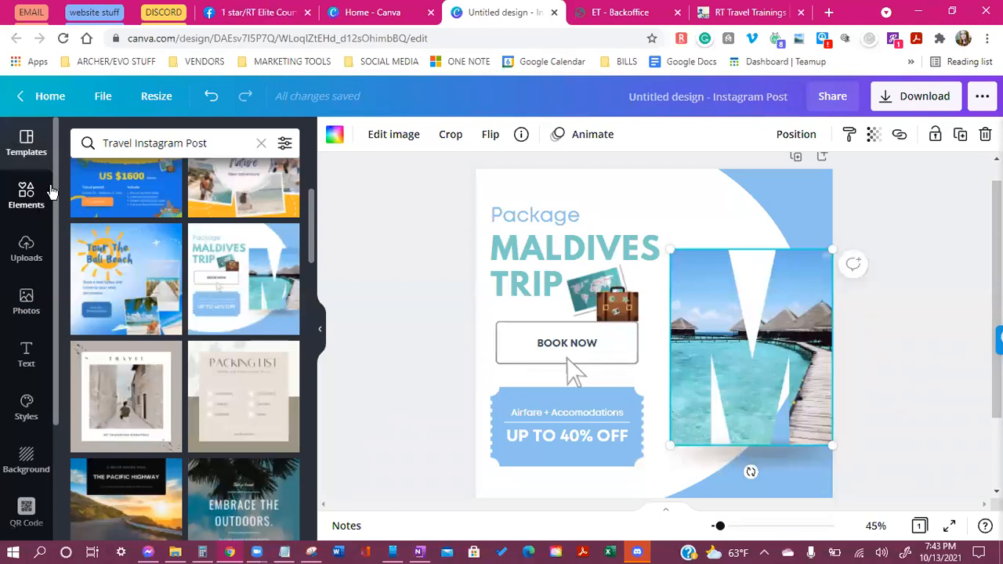
In Elements, scroll to Frames and list all frames, such as circle, scalloped and landscape
click(38, 201)
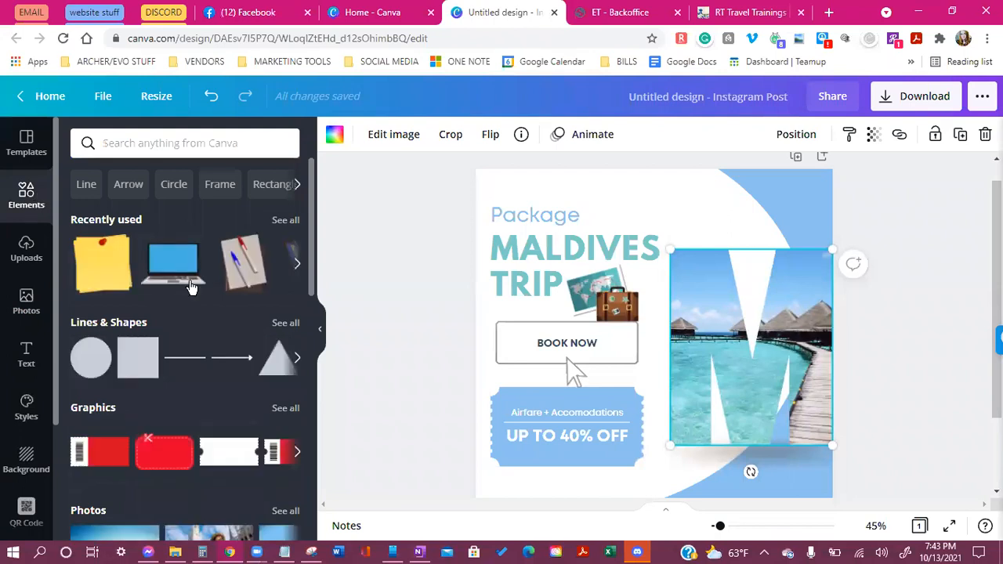
scroll(119, 285, down, 2)
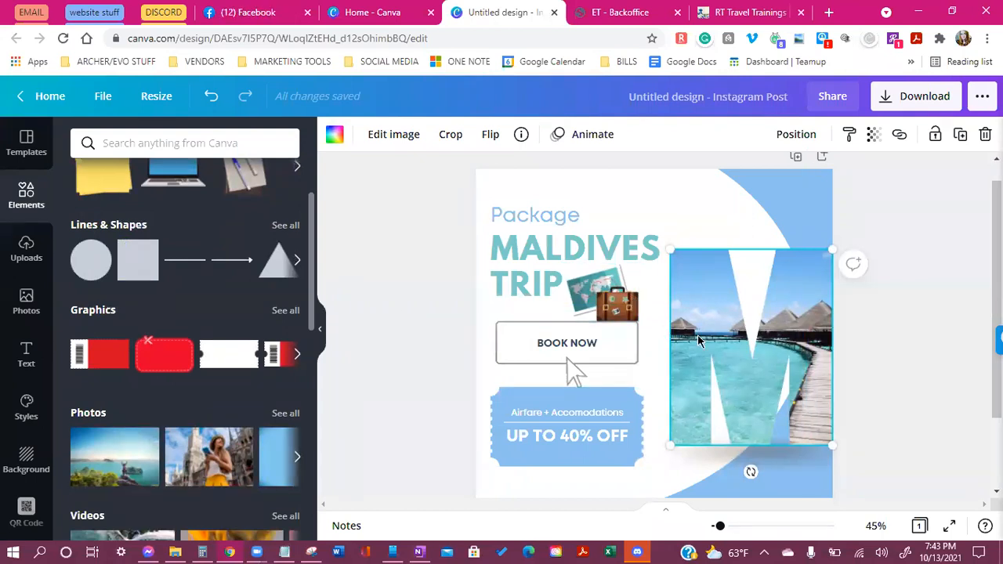
scroll(259, 403, down, 7)
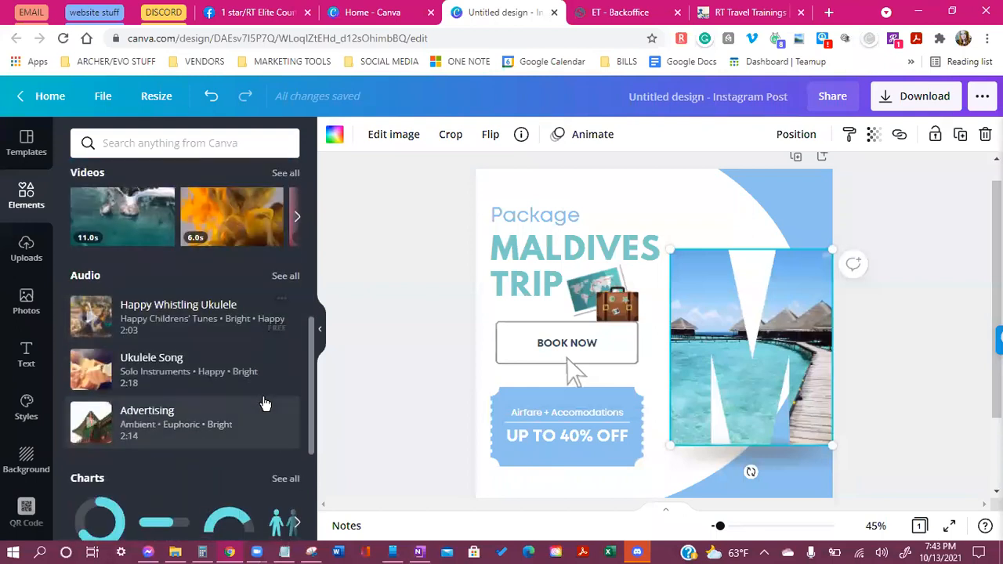
scroll(262, 398, down, 1)
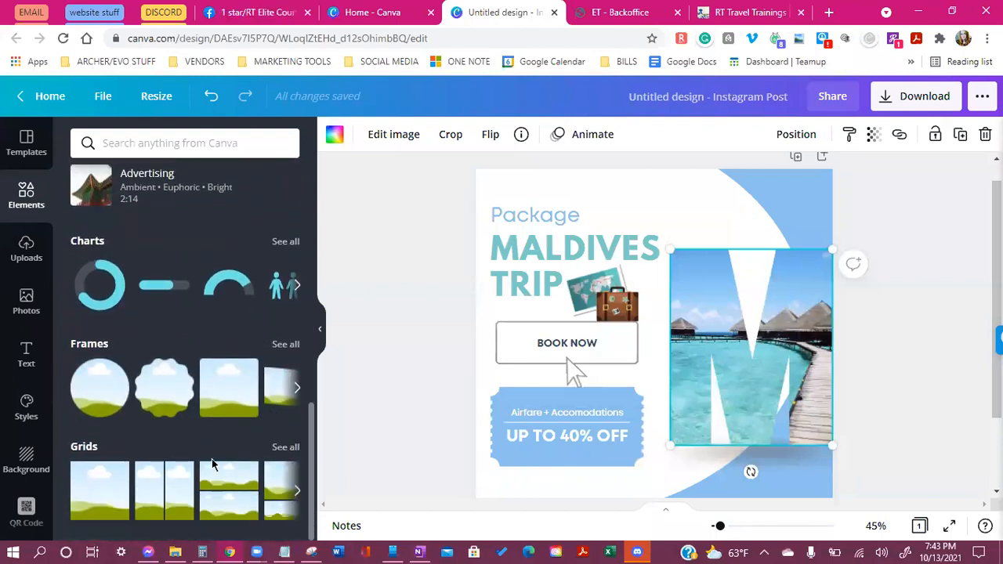
scroll(191, 454, up, 1)
scroll(123, 410, down, 1)
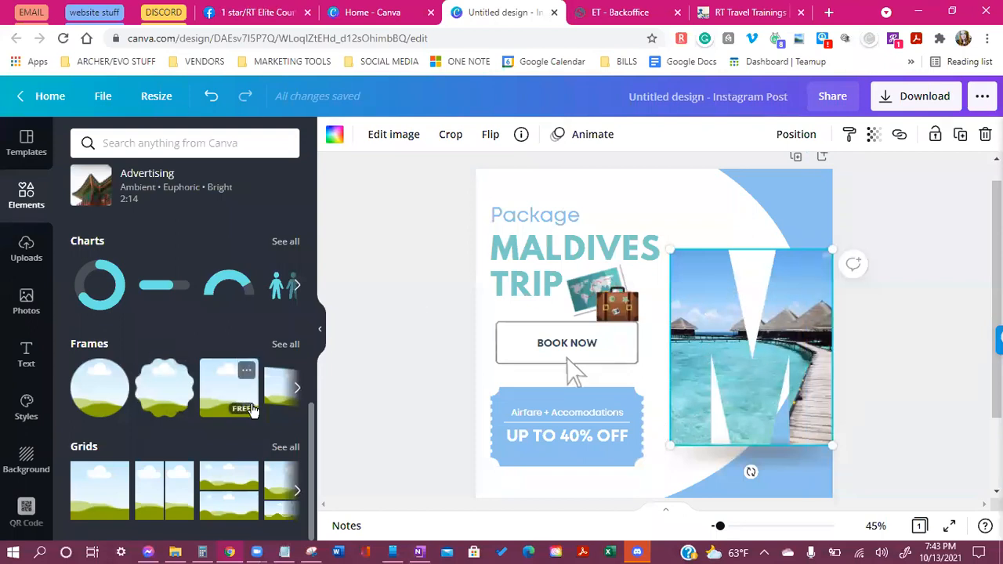
click(287, 345)
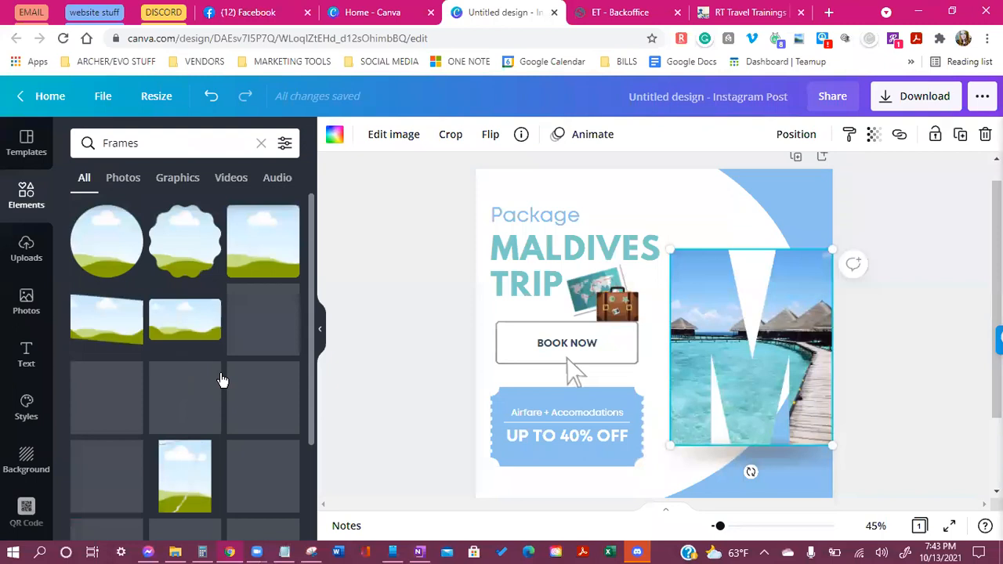
Scroll the Frames results past the shape frames to the alphabet letter and number frames
scroll(193, 399, down, 3)
scroll(190, 423, down, 5)
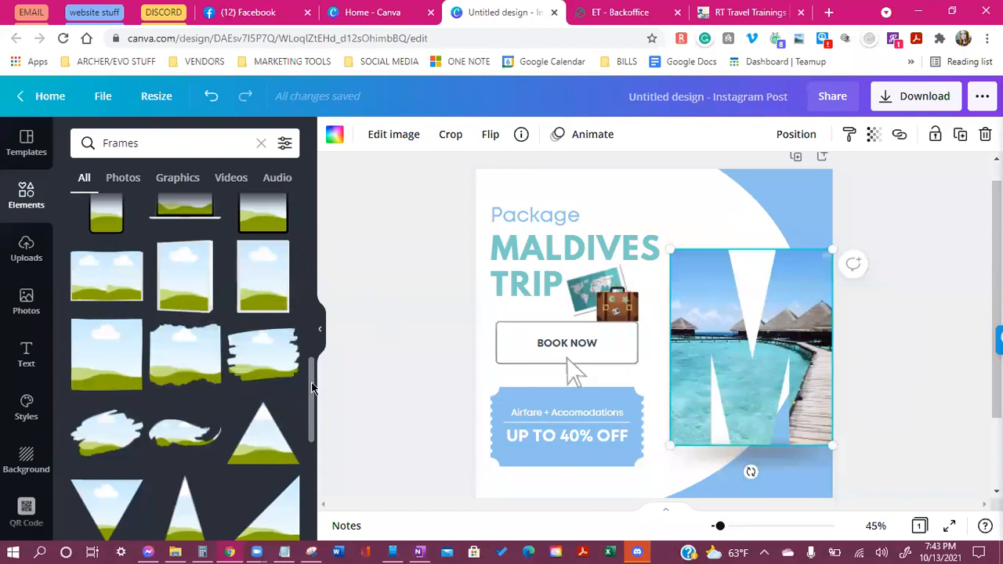
mouse_move(312, 387)
mouse_down()
mouse_move(314, 453)
mouse_move(339, 304)
mouse_up()
mouse_move(191, 334)
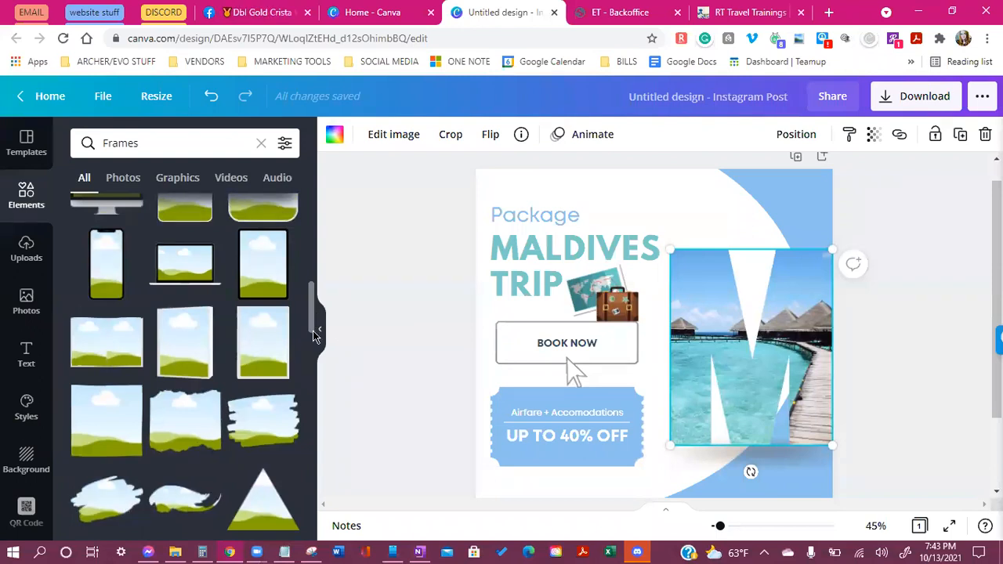
drag(314, 315, 311, 319)
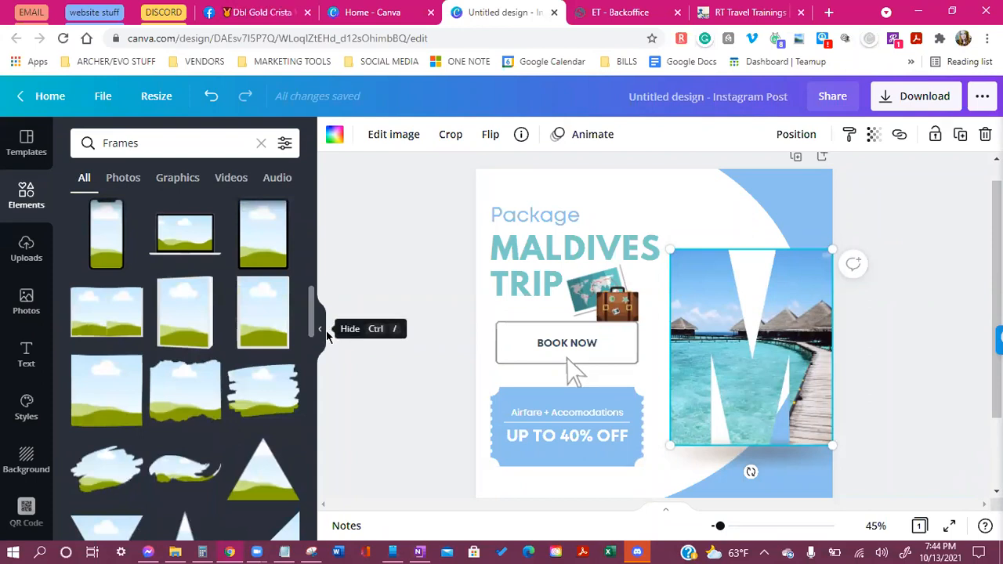
drag(313, 315, 312, 517)
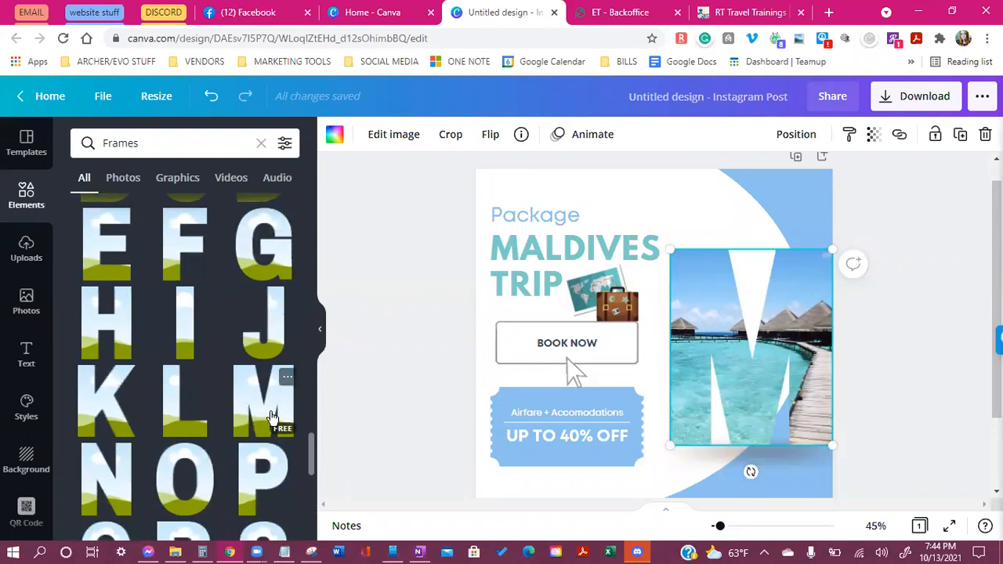
scroll(261, 394, down, 3)
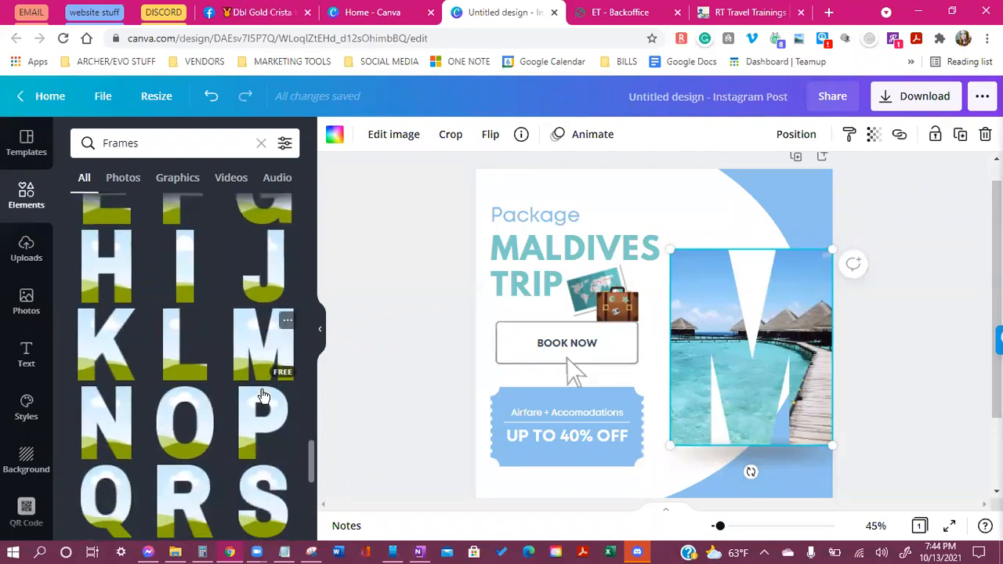
scroll(235, 408, up, 2)
scroll(204, 414, down, 1)
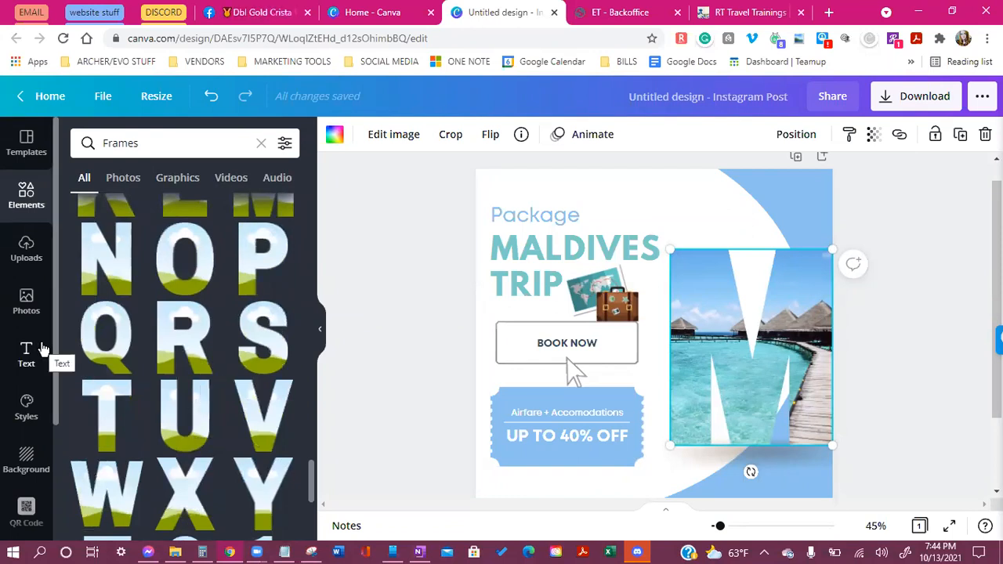
scroll(212, 453, down, 3)
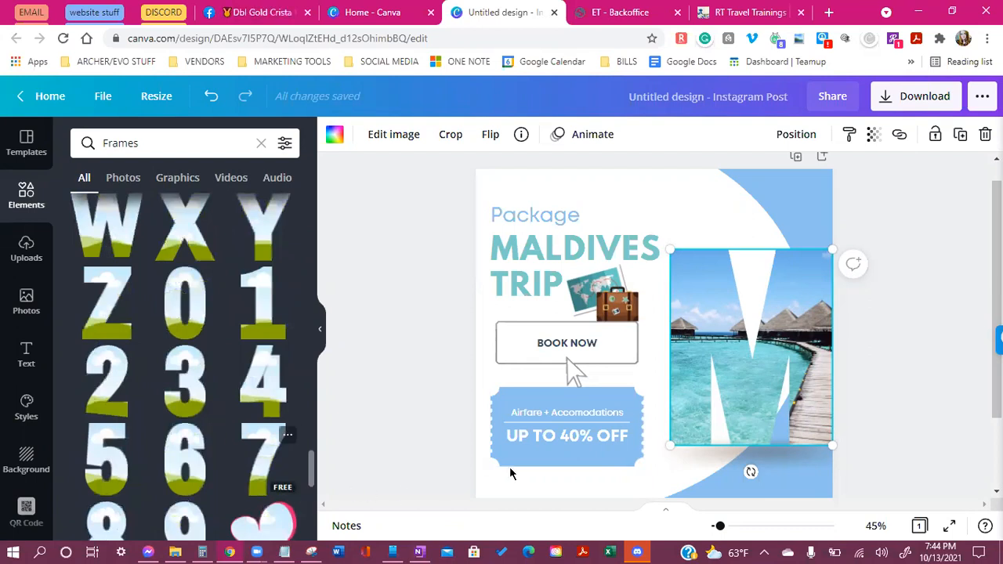
scroll(658, 384, up, 1)
scroll(122, 335, up, 1)
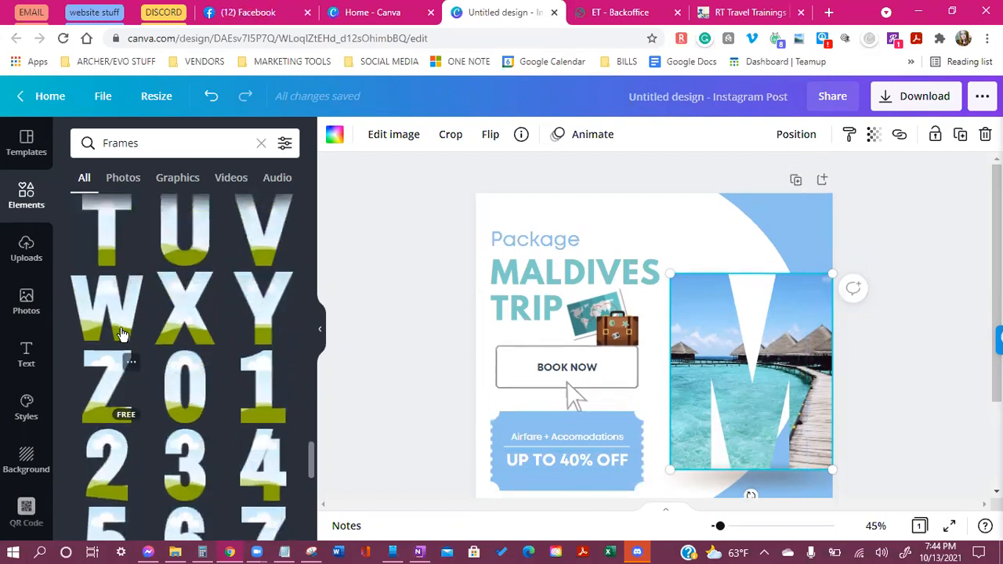
scroll(122, 335, up, 1)
Add the T frame, move the beach photo from the M frame into it, and delete the empty mountain frame
drag(110, 287, 620, 286)
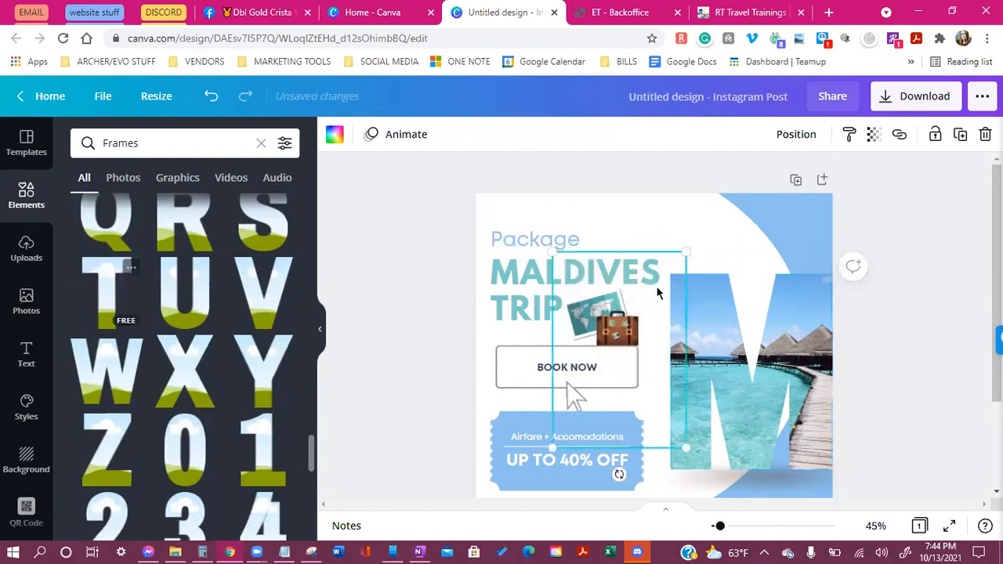
right_click(724, 374)
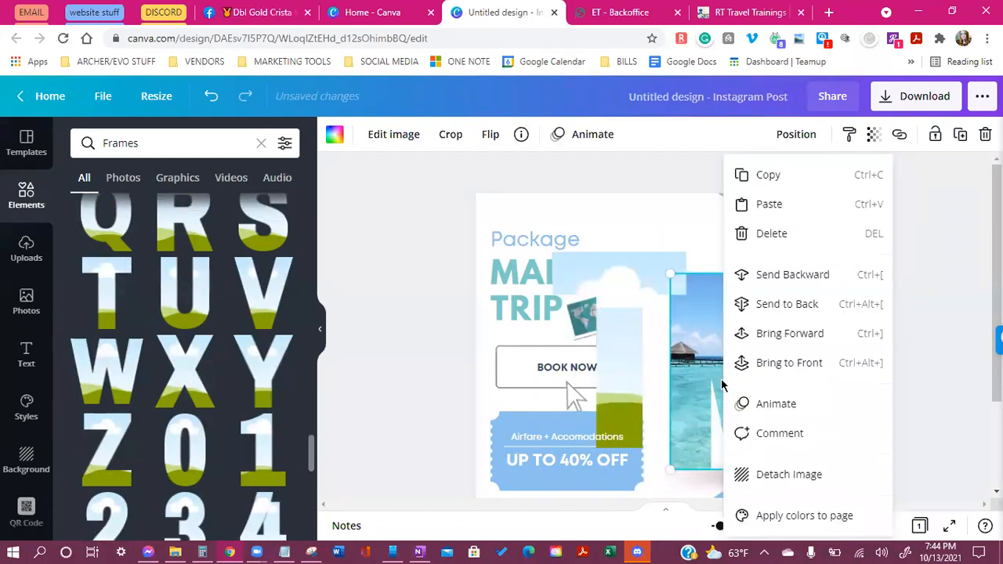
right_click(711, 370)
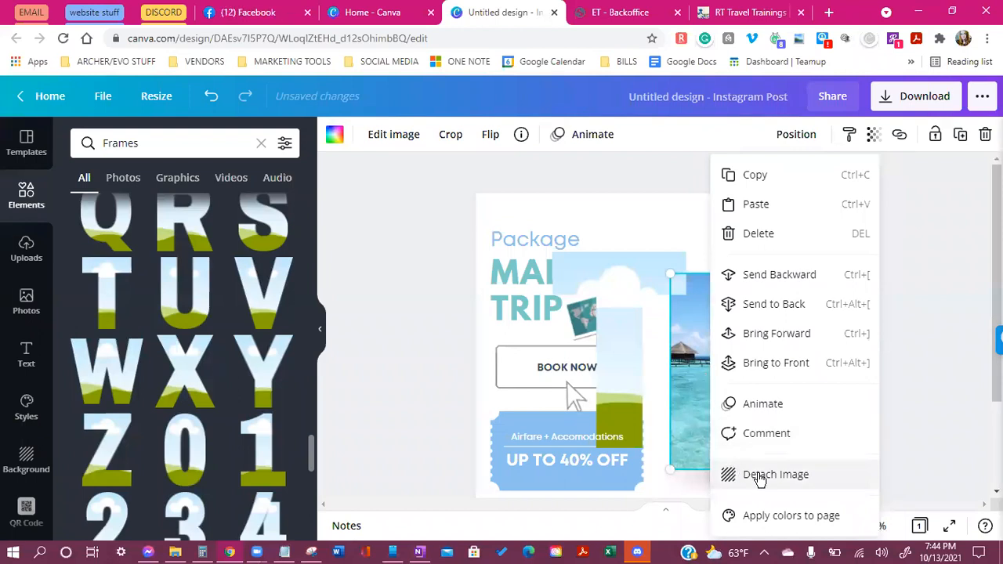
click(757, 474)
drag(702, 391, 595, 313)
click(759, 412)
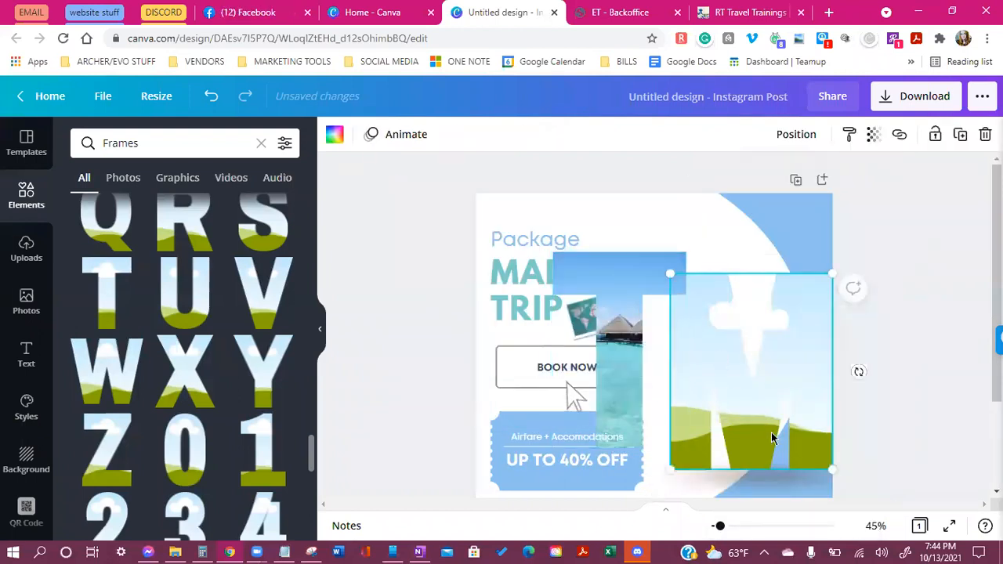
key(Delete)
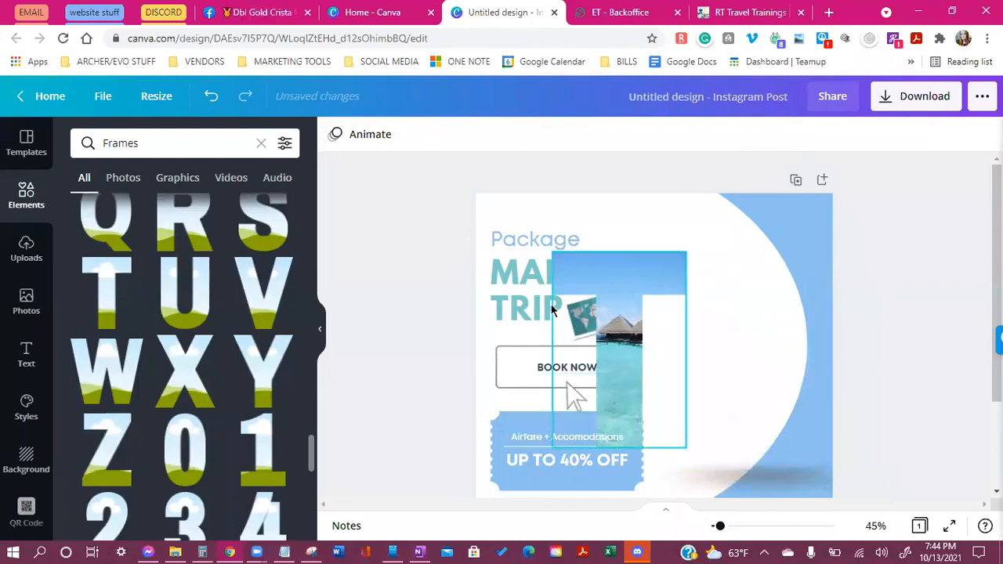
Move the T-shaped photo frame right and adjust the photo's crop inside it
drag(614, 290, 786, 400)
double_click(728, 347)
click(906, 393)
click(928, 415)
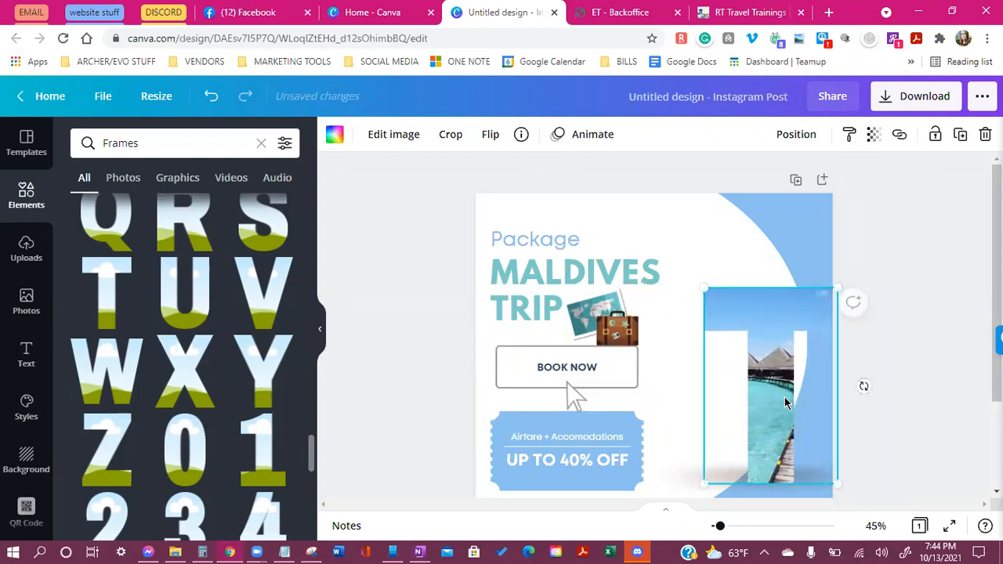
Detach the photo from the T frame, move it up-left, and delete the empty T frame
right_click(786, 401)
click(809, 485)
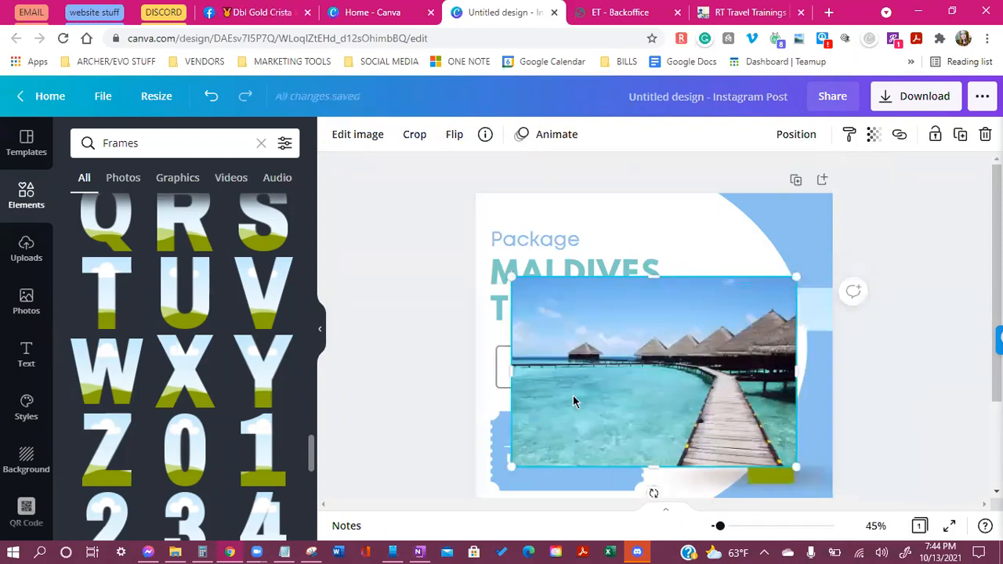
drag(573, 396, 552, 312)
click(790, 456)
key(Delete)
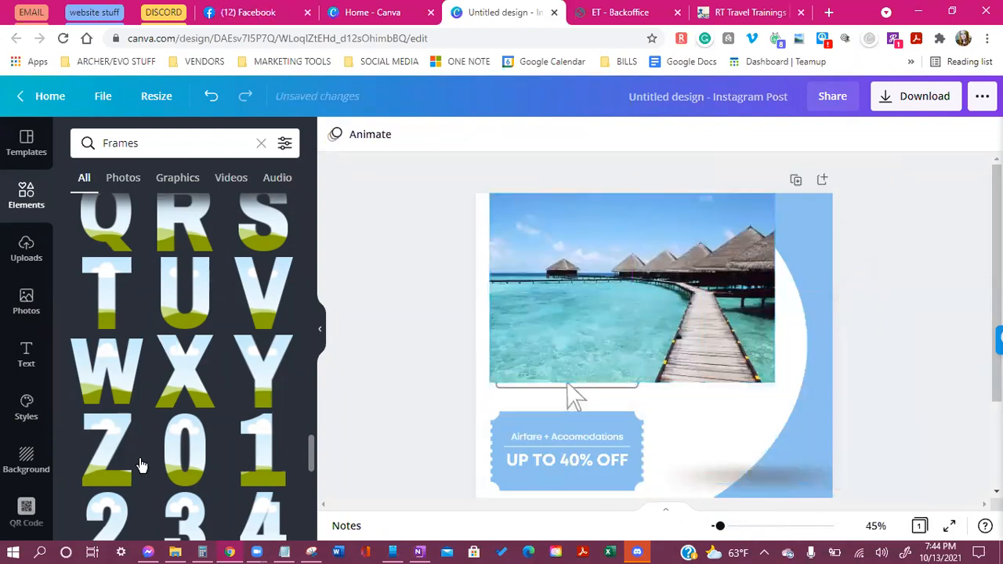
Add a new photo frame from Elements and drop the Maldives photo into it
scroll(139, 465, up, 8)
scroll(180, 439, up, 3)
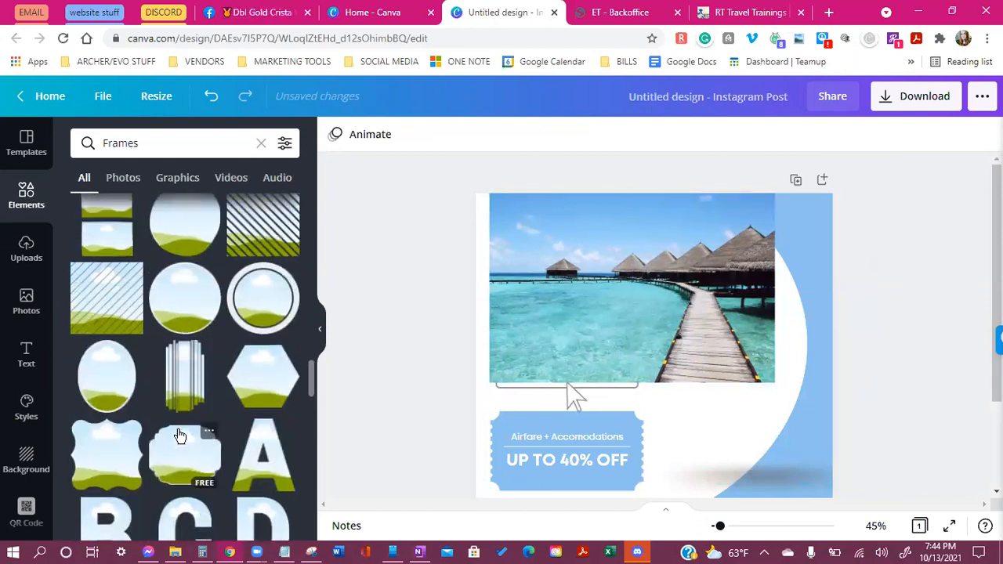
scroll(179, 453, up, 10)
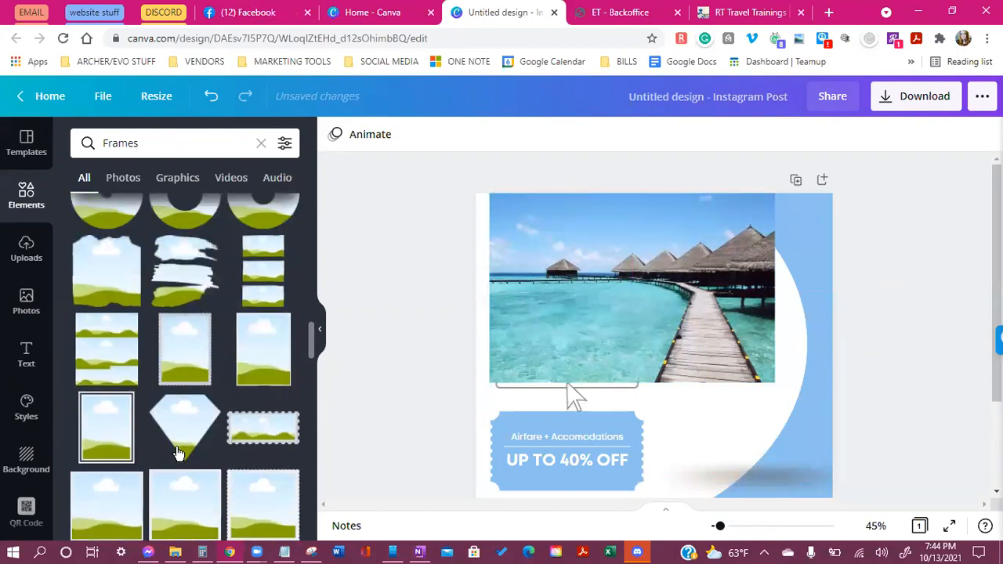
scroll(171, 435, up, 10)
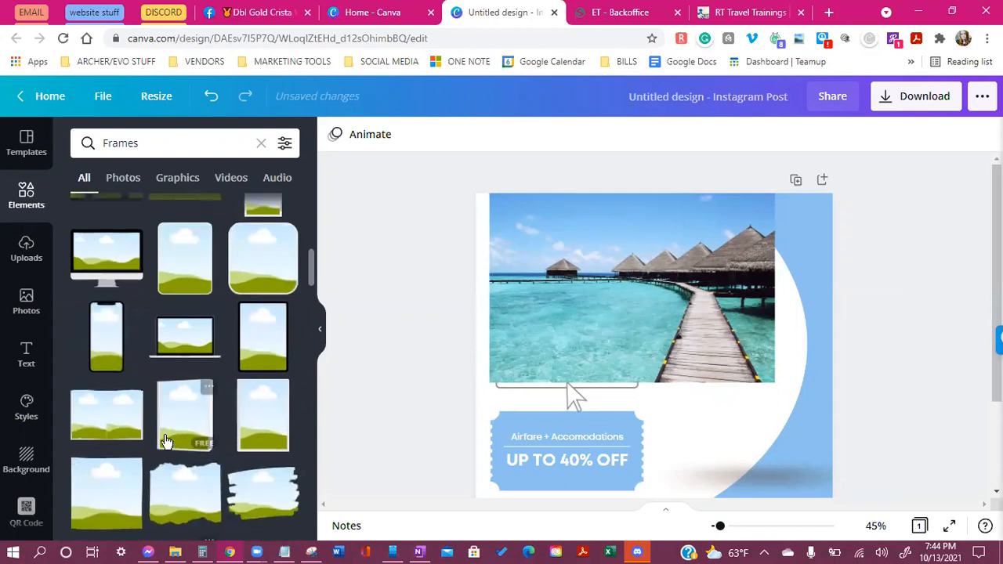
click(172, 415)
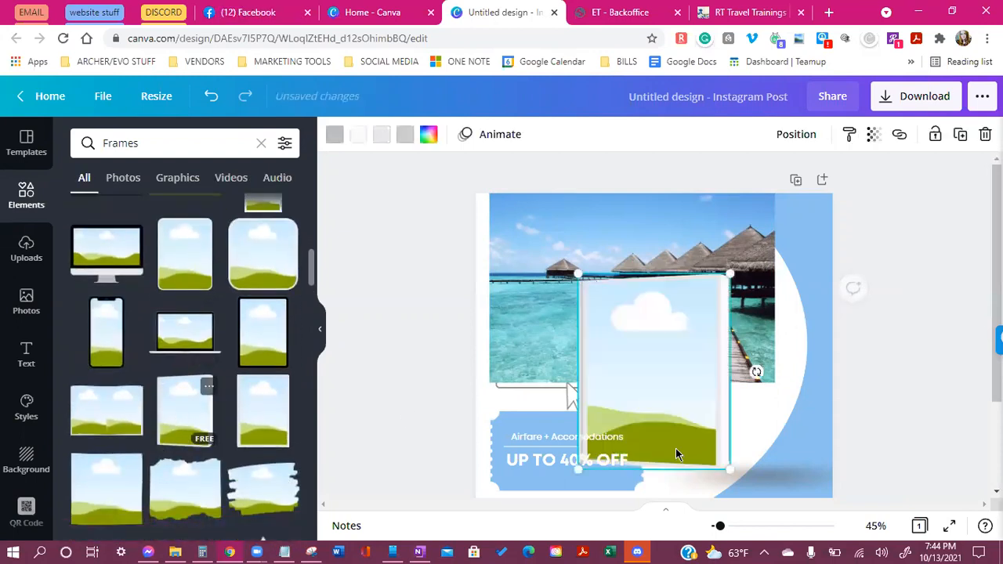
drag(616, 358, 705, 373)
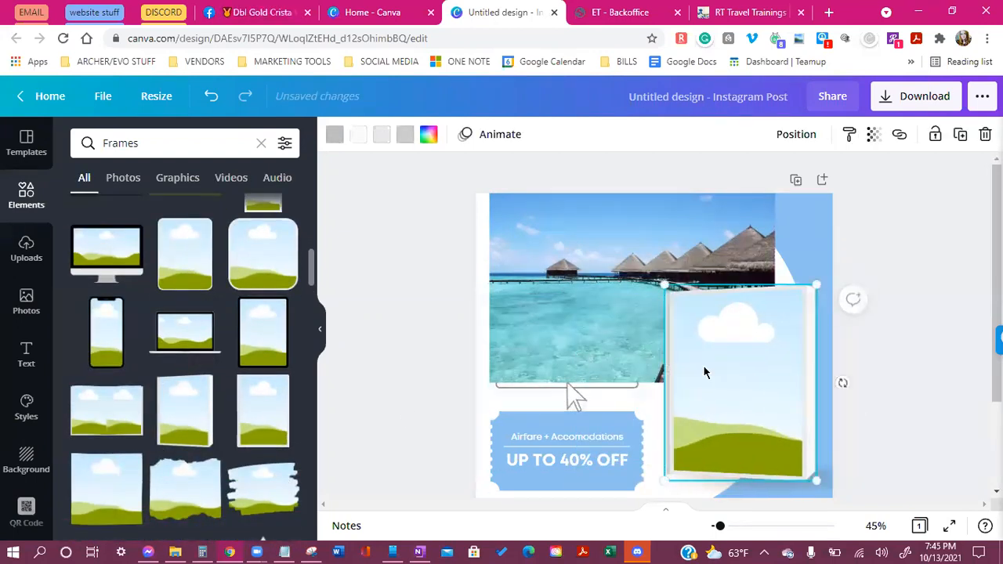
drag(601, 347, 741, 418)
click(843, 444)
Detach the photo, move it to the page's top-left, and delete the empty frame
scroll(842, 444, down, 1)
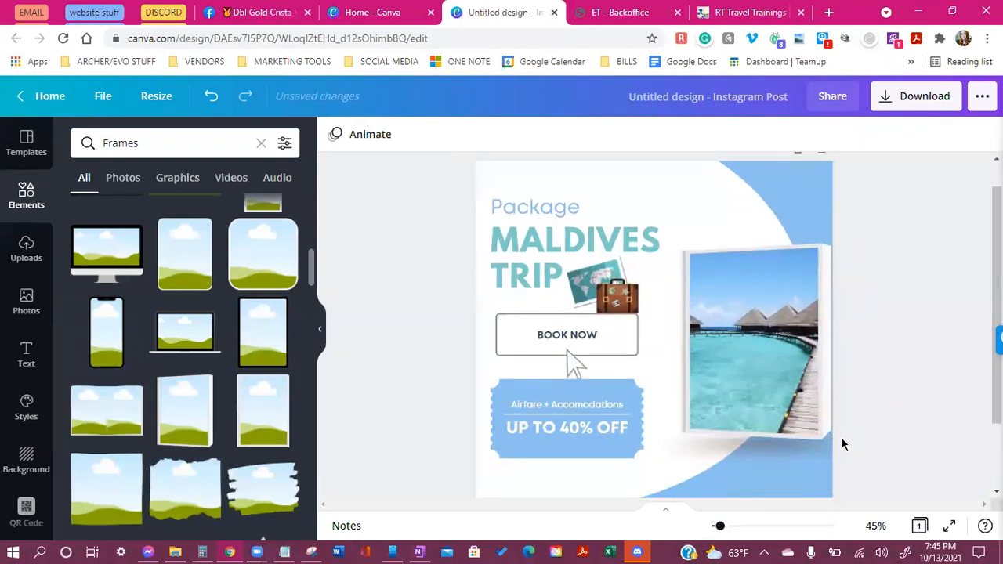
scroll(844, 458, up, 1)
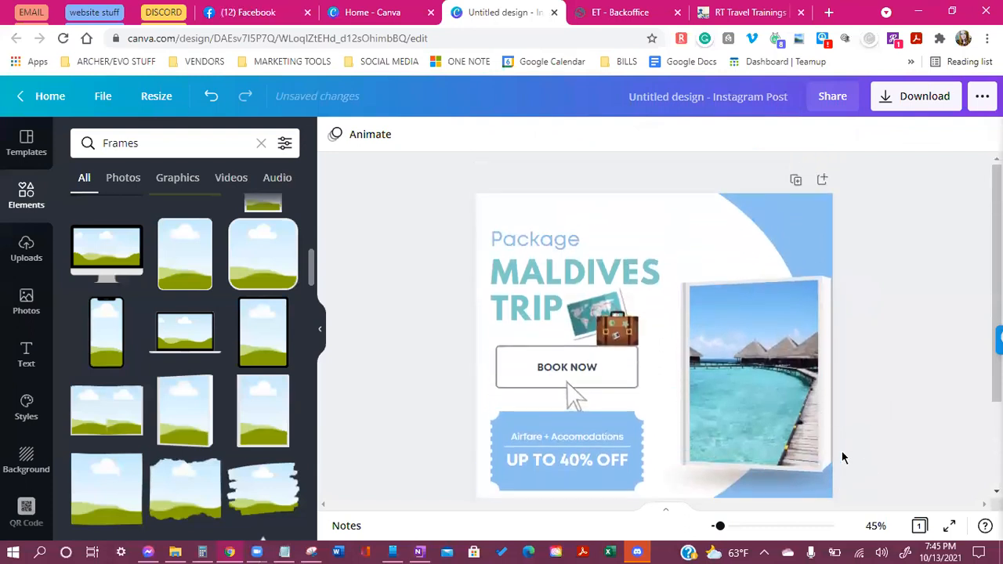
right_click(790, 405)
click(837, 475)
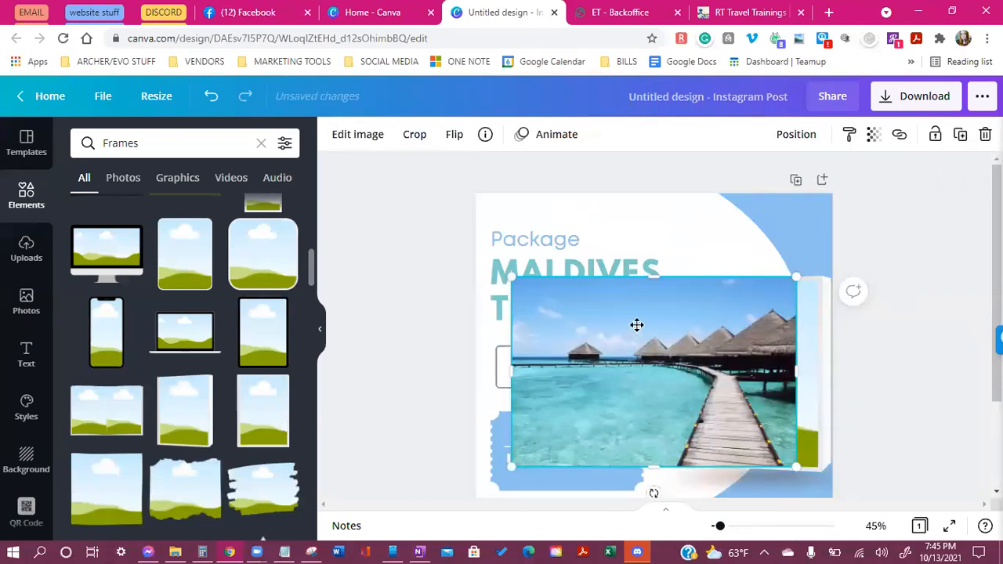
drag(636, 325, 602, 254)
click(773, 426)
key(Delete)
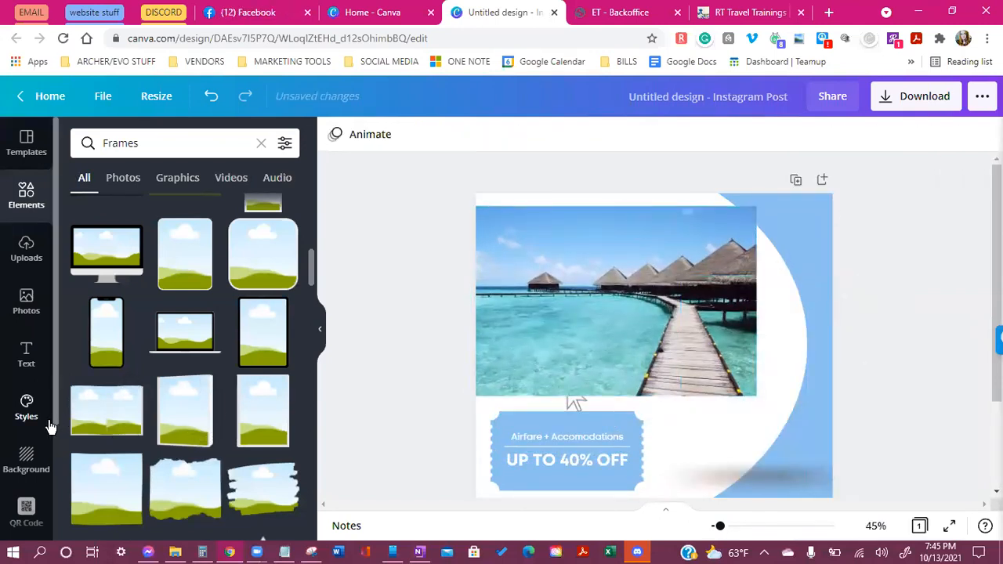
Add a phone-shaped frame to the page, then delete it
scroll(117, 372, up, 1)
drag(118, 377, 765, 295)
drag(777, 352, 767, 359)
key(Delete)
scroll(709, 352, down, 2)
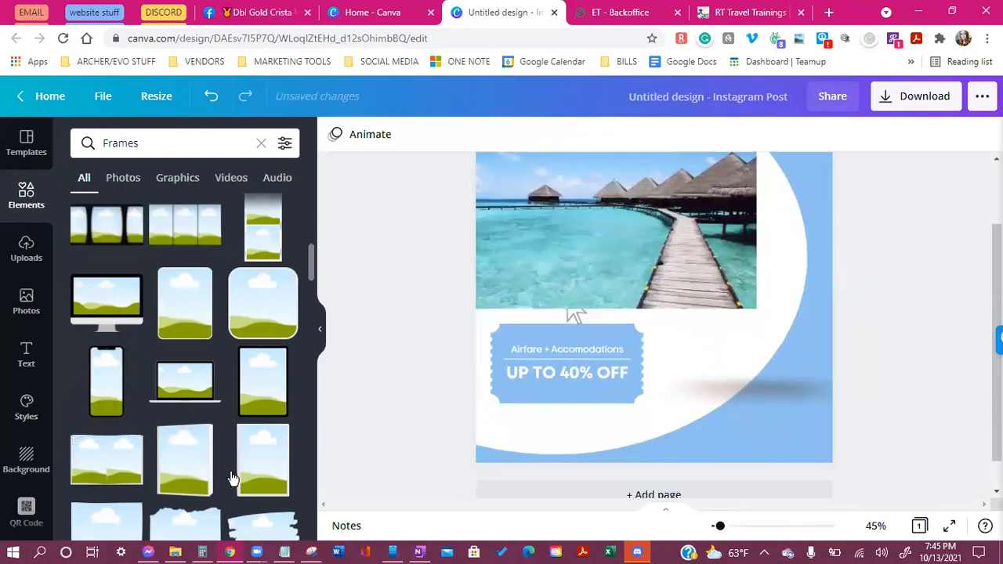
Add a two-panel frame, drop the Maldives photo into it, then detach and copy the photo
drag(715, 309, 687, 332)
drag(651, 227, 753, 344)
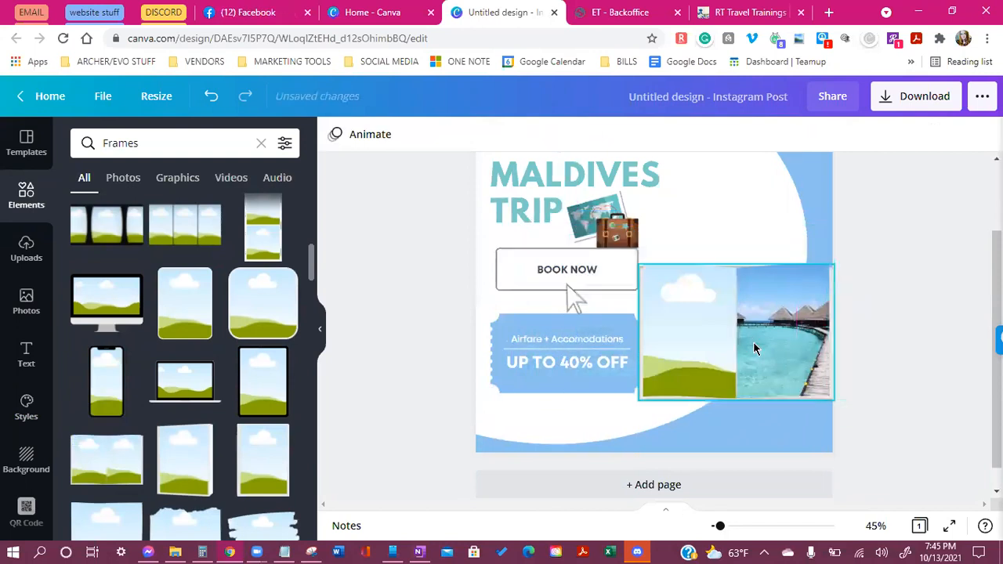
right_click(801, 352)
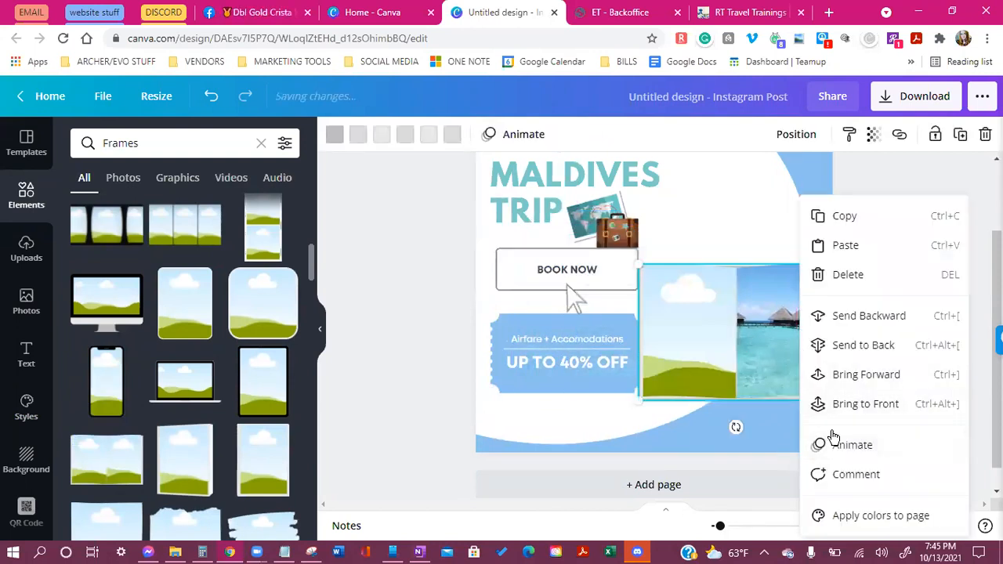
scroll(889, 184, down, 1)
right_click(772, 331)
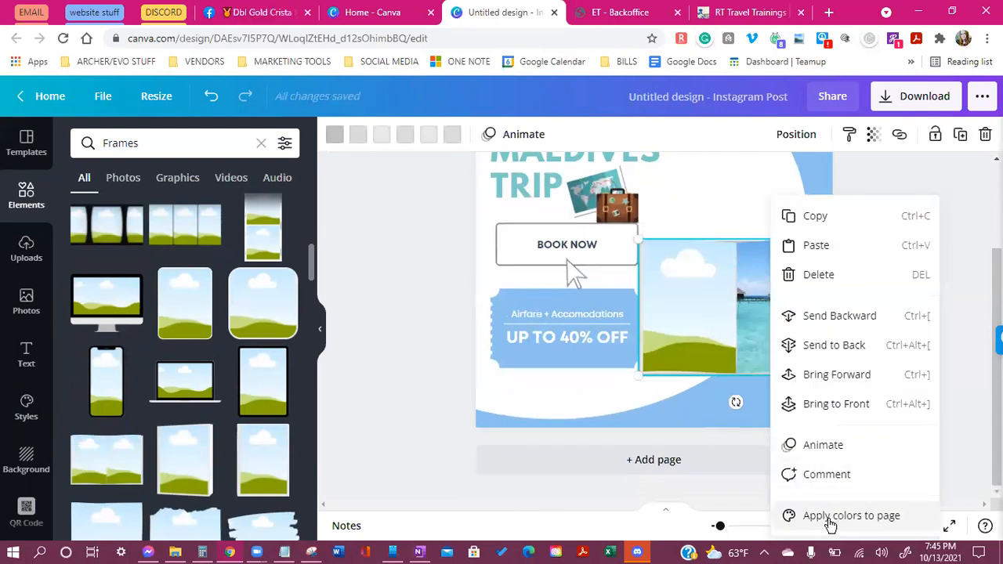
right_click(746, 345)
click(731, 327)
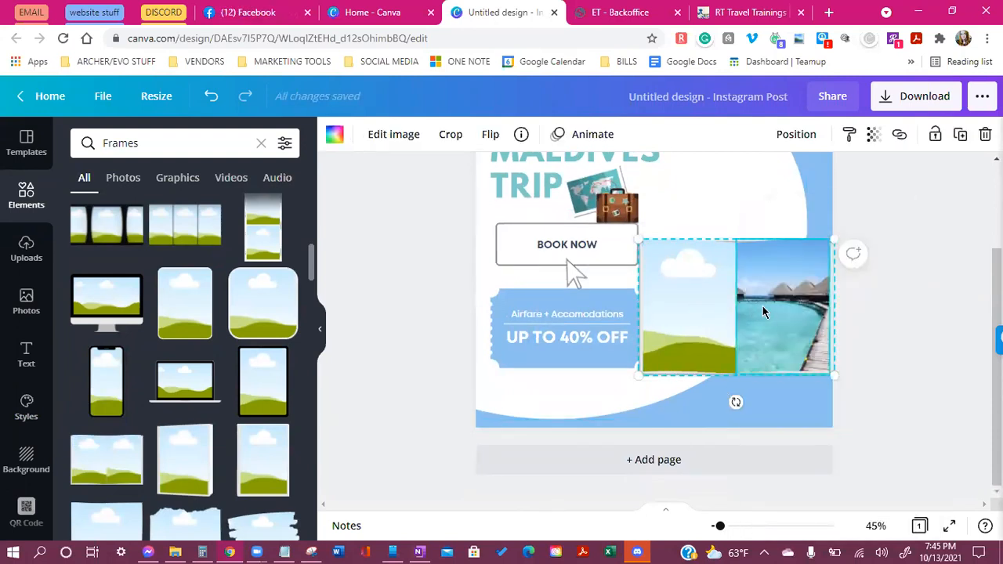
right_click(762, 329)
click(838, 480)
right_click(725, 303)
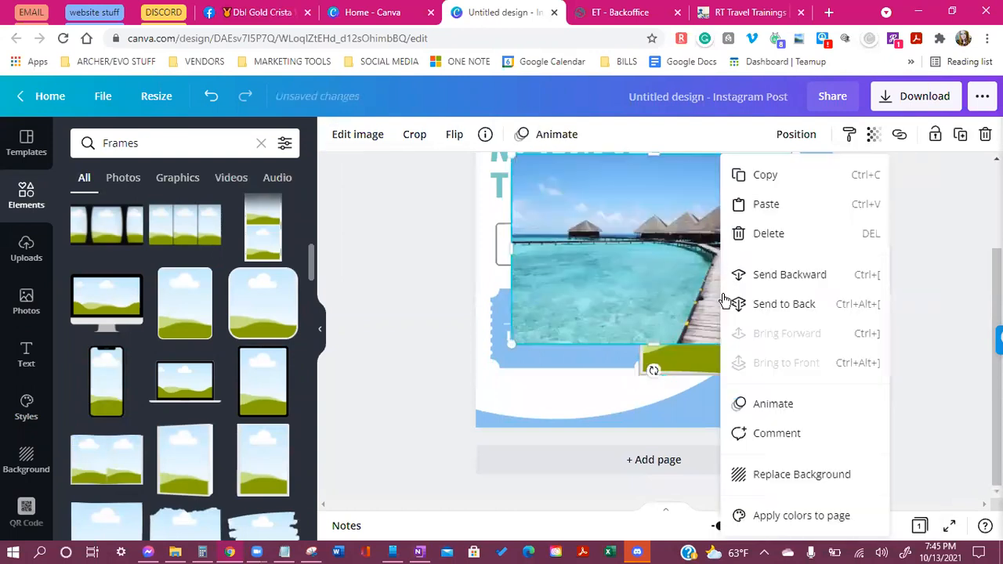
click(773, 178)
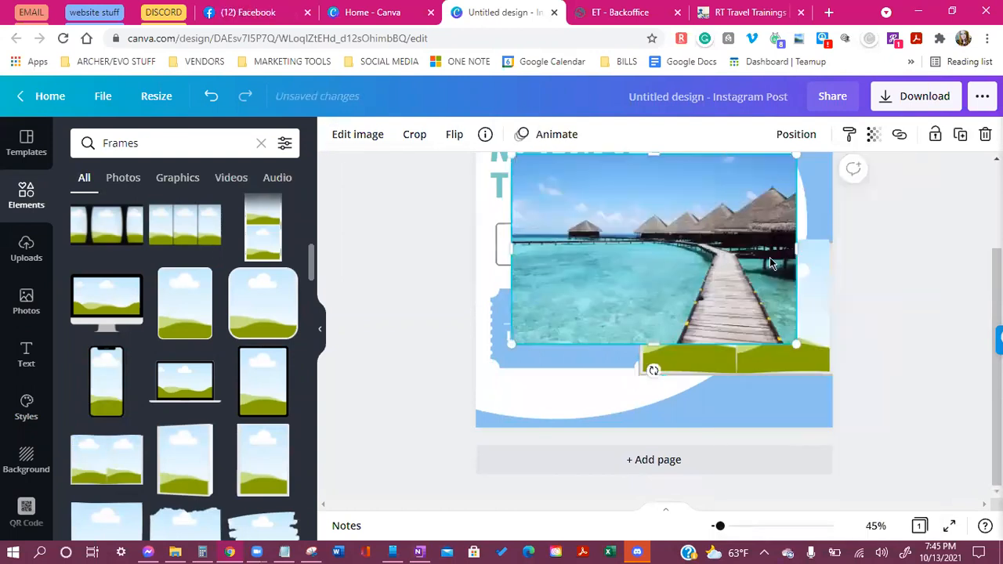
Place the beach photo into the frame's right panel and adjust its crop
click(593, 407)
right_click(593, 408)
click(639, 257)
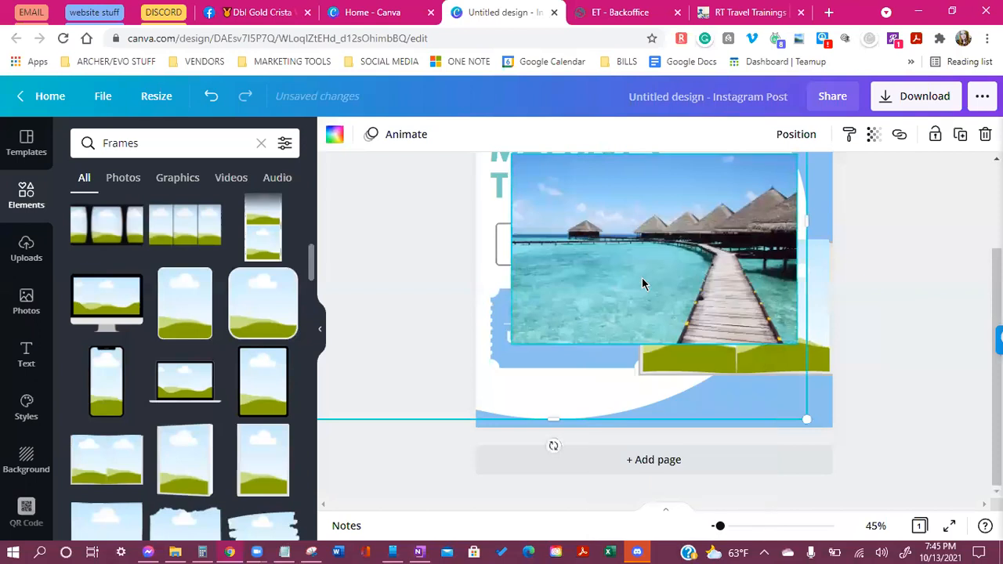
click(663, 284)
drag(662, 290, 733, 348)
double_click(806, 338)
click(858, 413)
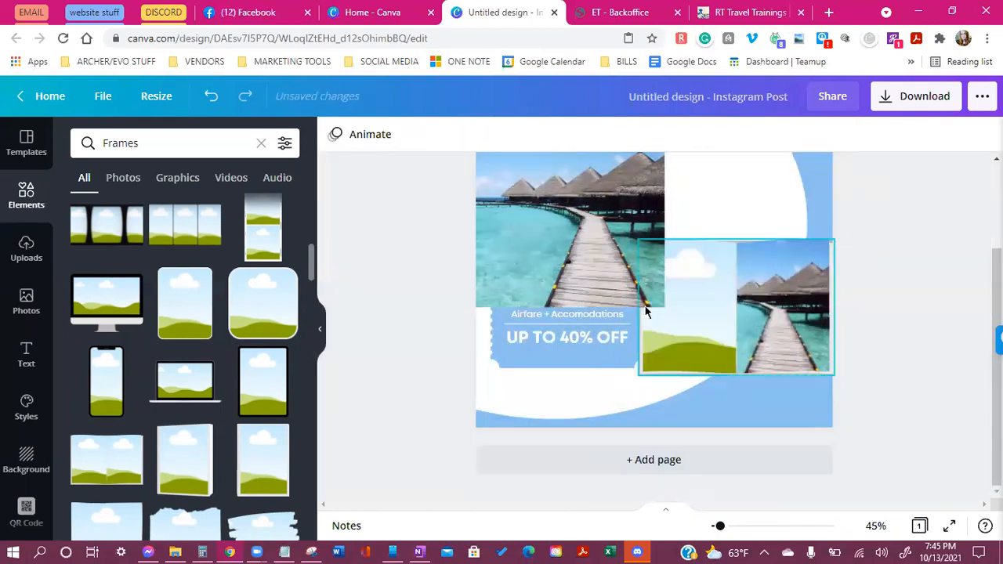
Fill the left panel with the beach photo and adjust both panels' crops
click(647, 306)
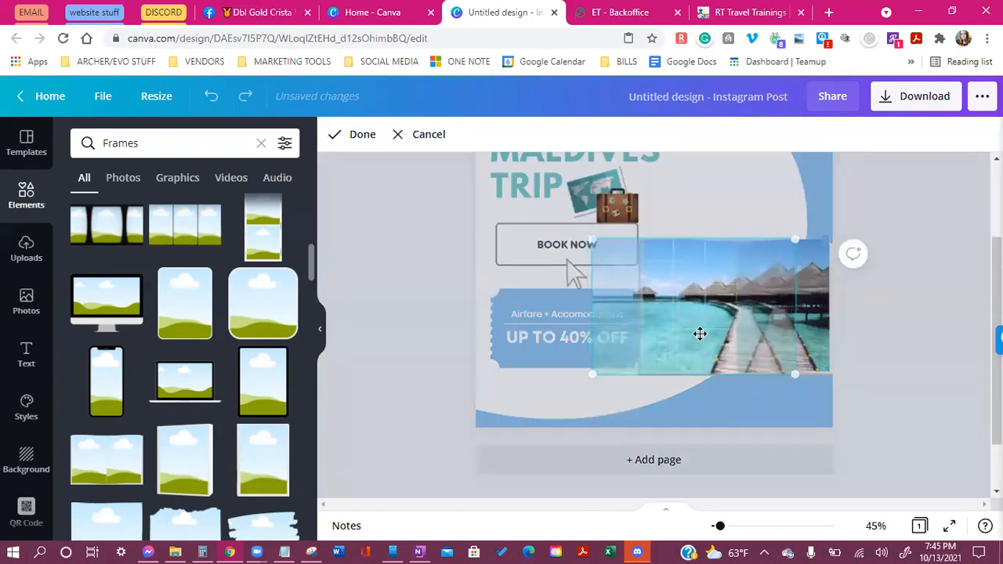
drag(698, 334, 757, 341)
click(993, 387)
click(756, 358)
double_click(727, 342)
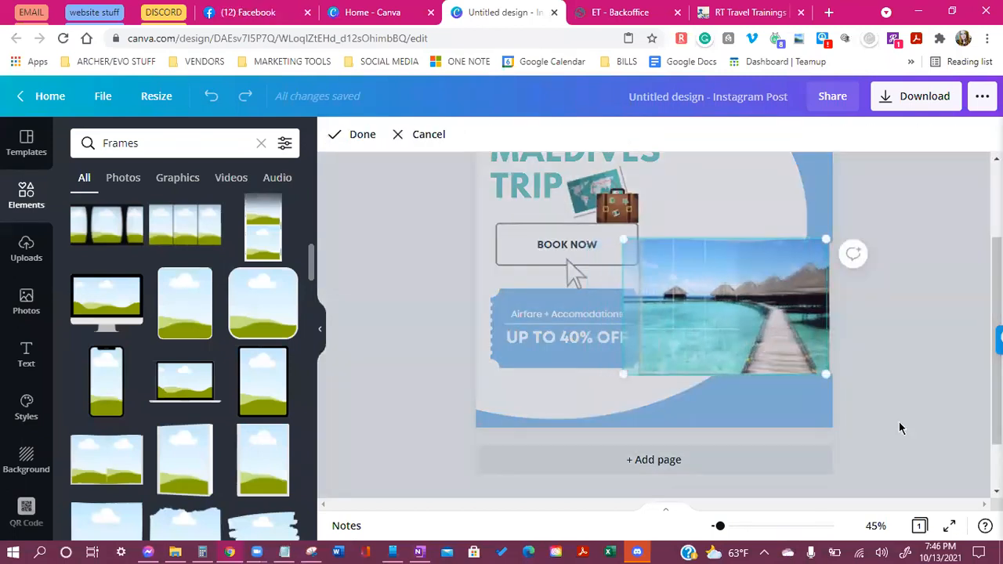
click(900, 428)
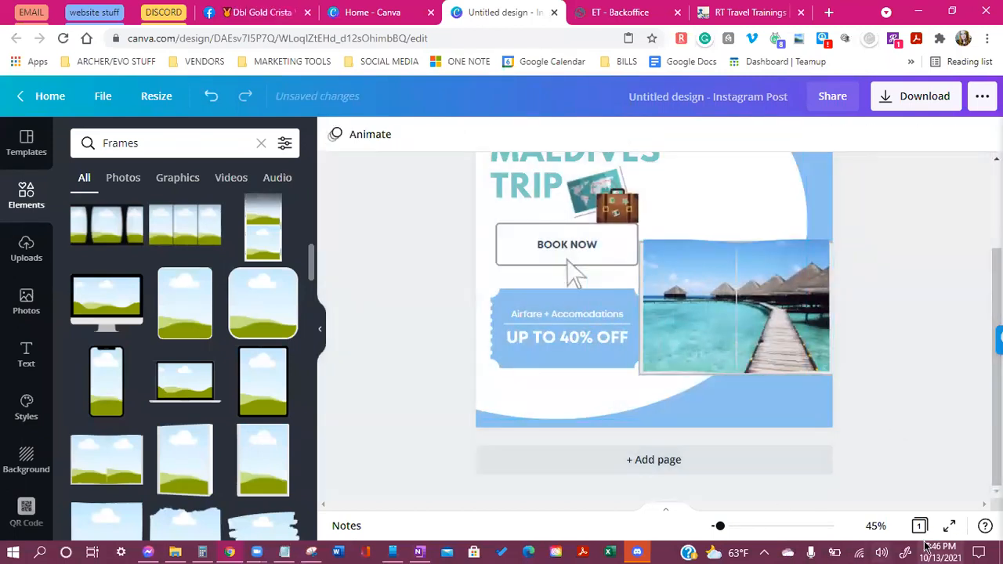
Shrink the two-panel frame and move it up to the right of BOOK NOW
click(782, 339)
drag(639, 374, 651, 367)
drag(766, 319, 763, 262)
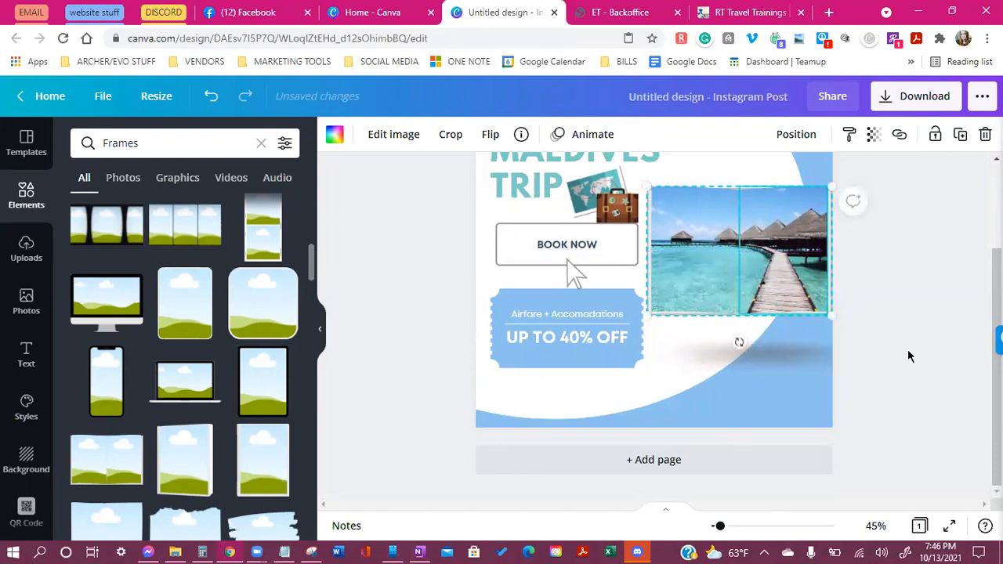
click(910, 356)
scroll(908, 358, up, 3)
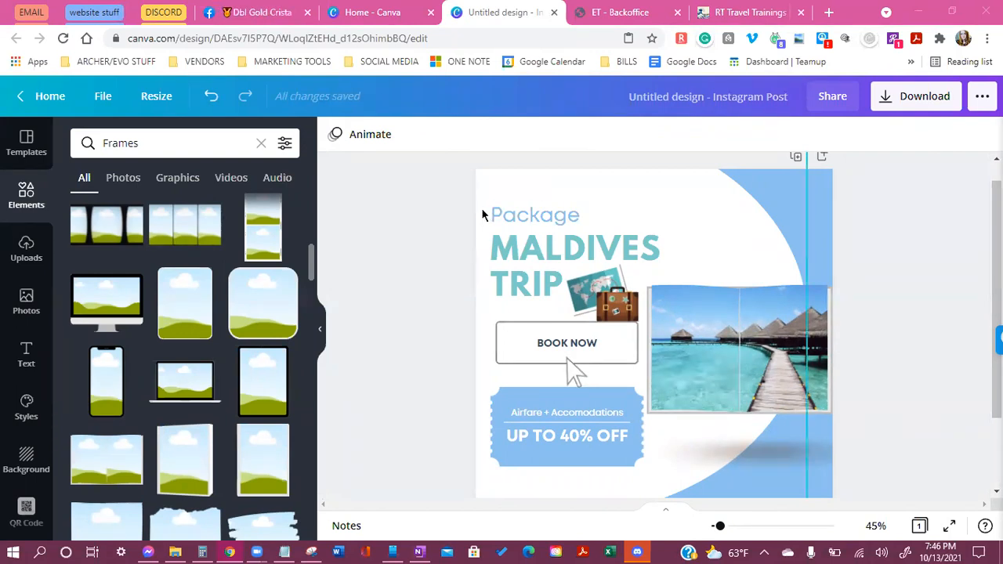
Replace the MALDIVES TRIP text with 'LETS GET YOUR NEXT TRIP BOOKED TODAY'
scroll(517, 245, down, 1)
drag(533, 225, 557, 277)
double_click(557, 282)
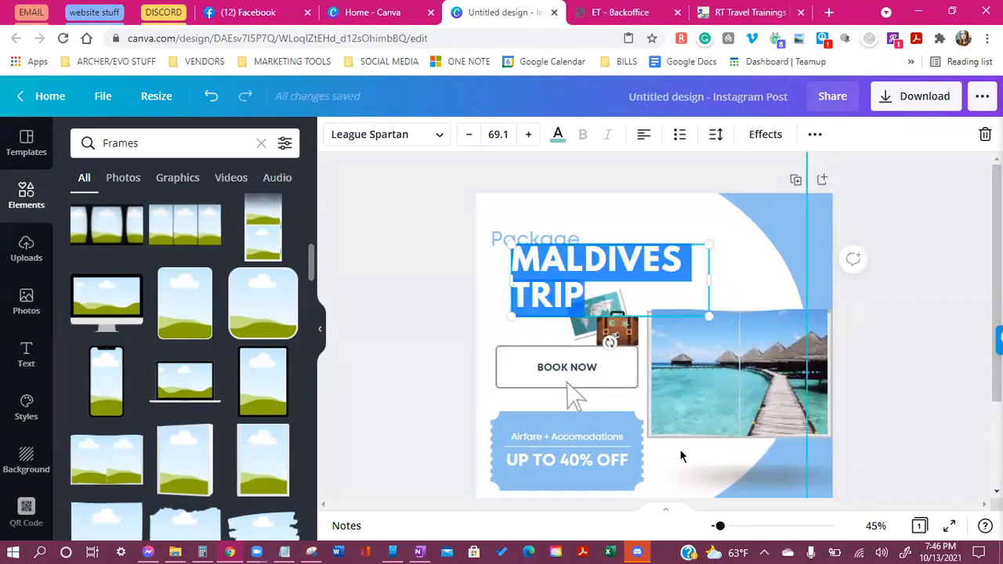
text(CONTAC)
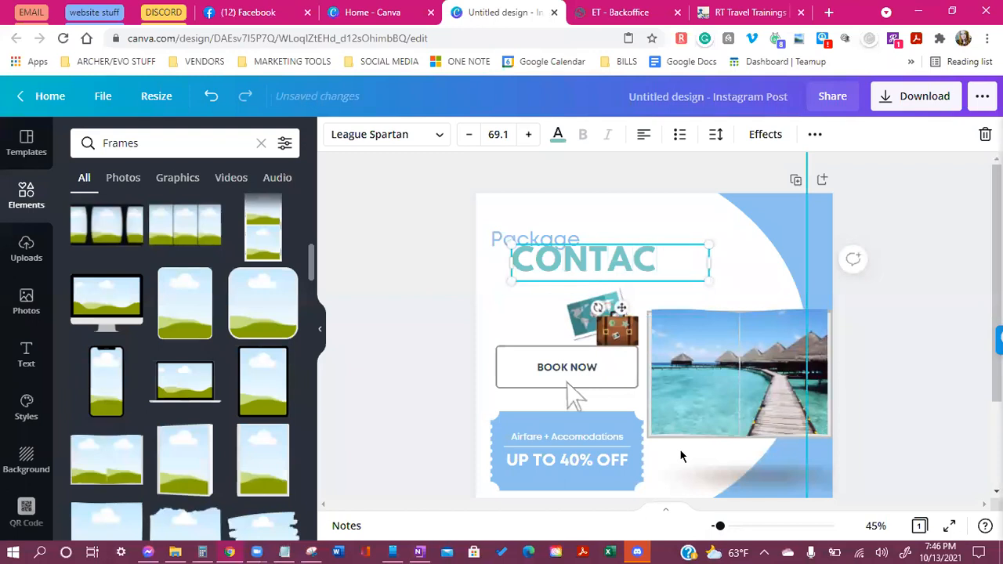
text(T)
key(BackSpace)
key(BackSpace)
key(BackSpace)
key(BackSpace)
key(BackSpace)
key(BackSpace)
key(BackSpace)
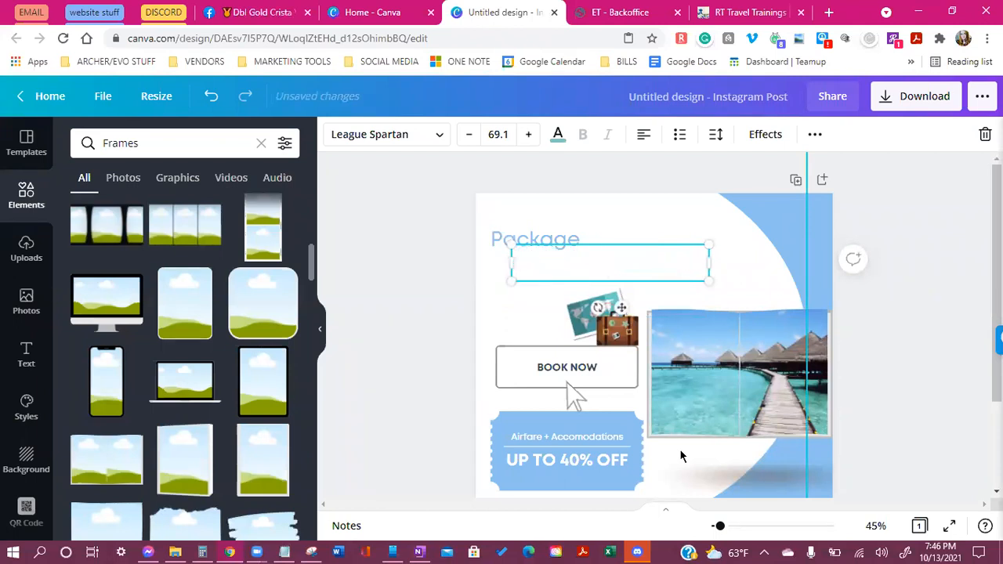
text(LETS G)
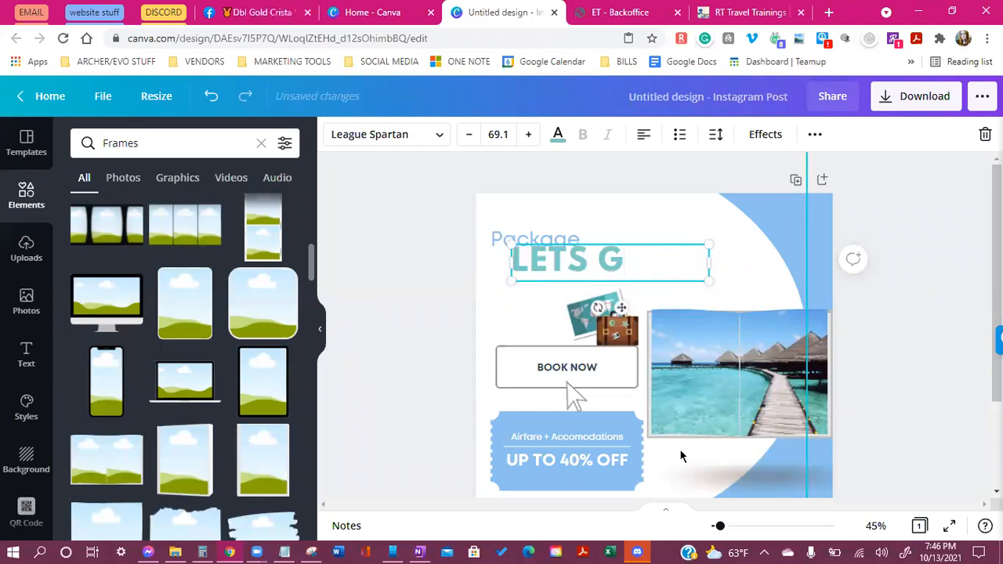
text(ET YOUR NEXT TRIP BO)
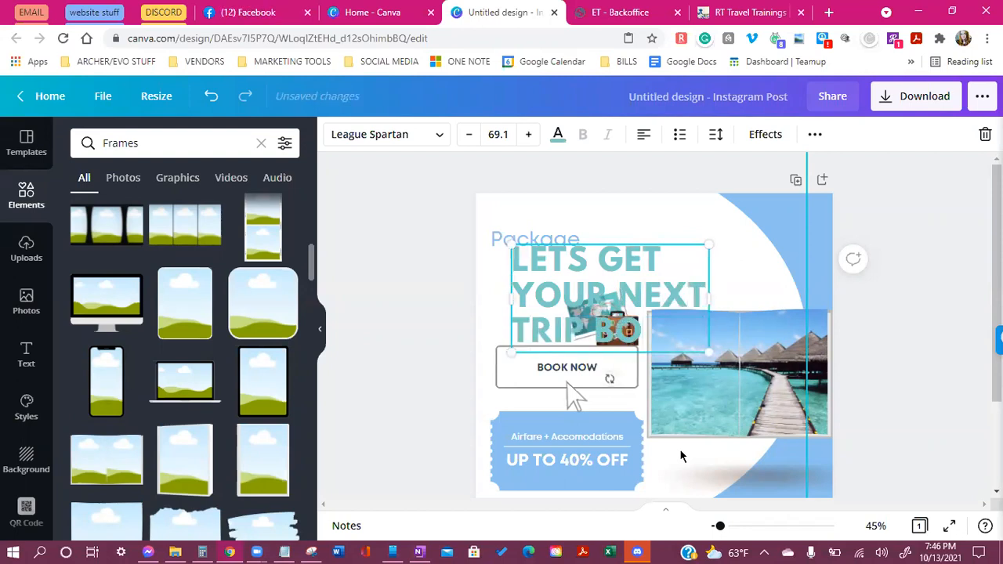
text(OKED)
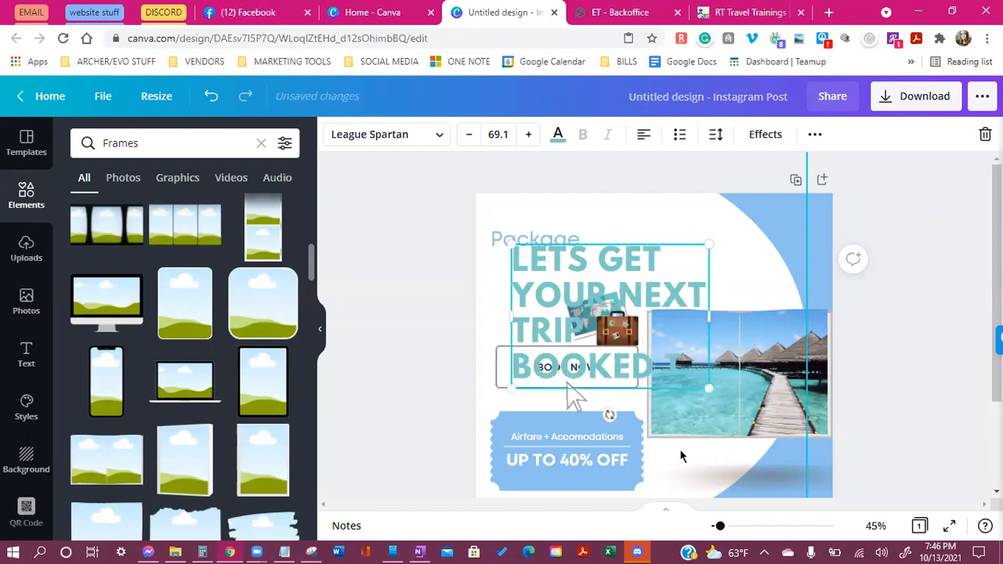
text( TODAY)
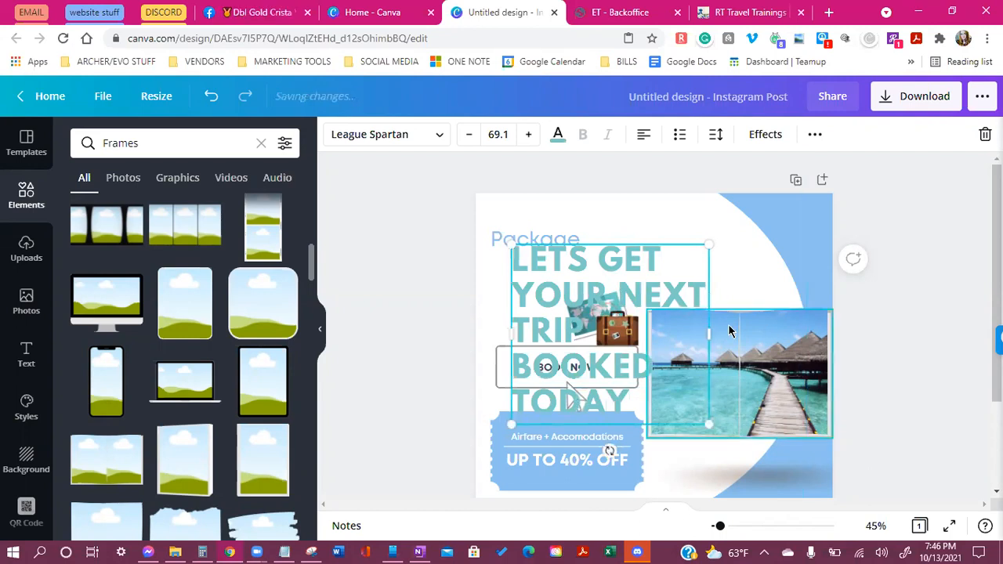
Widen the headline box so it wraps to two lines and reduce the font to 67.1
drag(707, 334, 818, 337)
drag(510, 296, 464, 296)
click(468, 134)
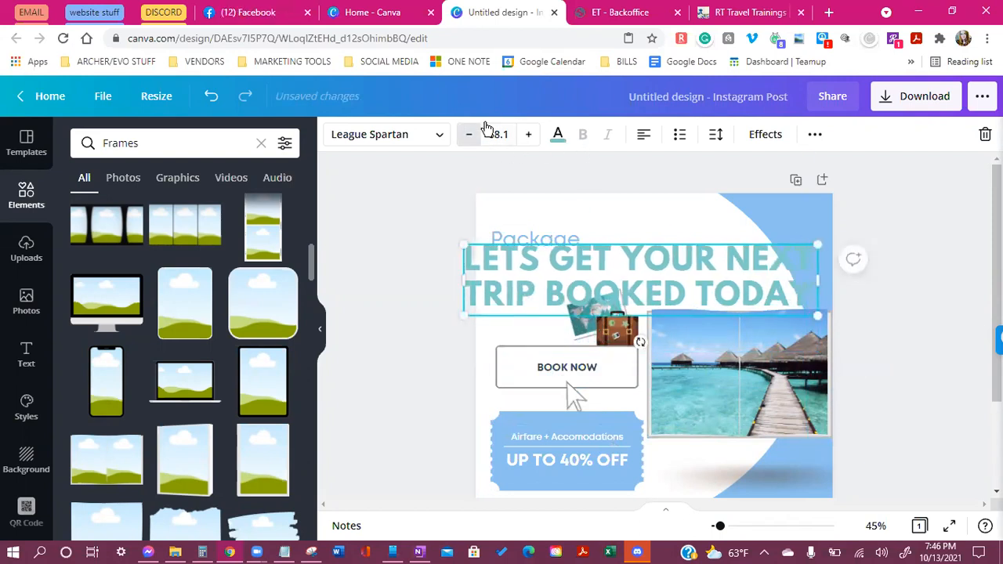
click(469, 134)
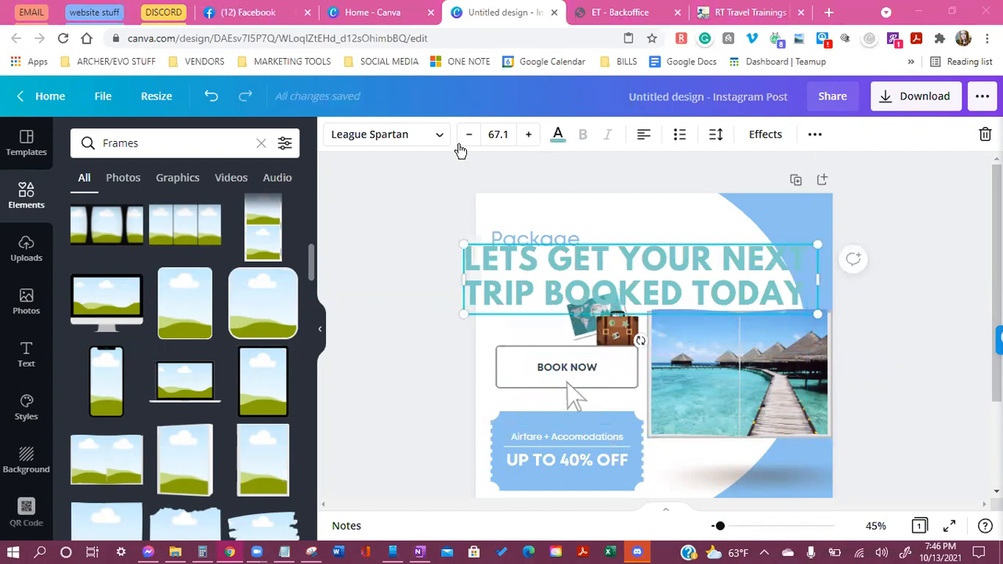
Shrink the headline font to 42.1 and centre-align the text
drag(800, 289, 470, 248)
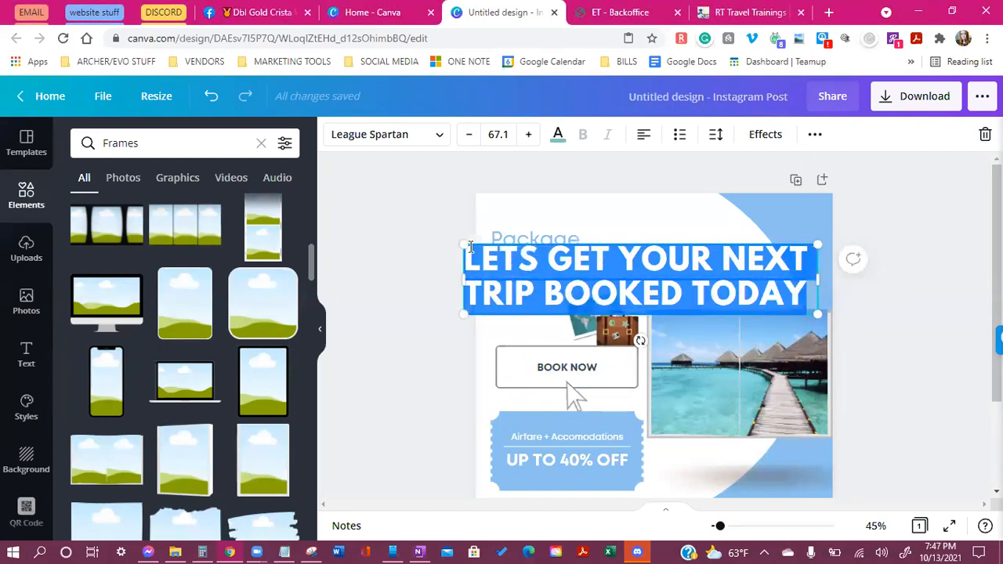
triple_click(471, 144)
triple_click(470, 145)
triple_click(470, 146)
triple_click(470, 146)
triple_click(469, 146)
triple_click(468, 146)
double_click(468, 146)
double_click(469, 145)
double_click(469, 147)
click(468, 147)
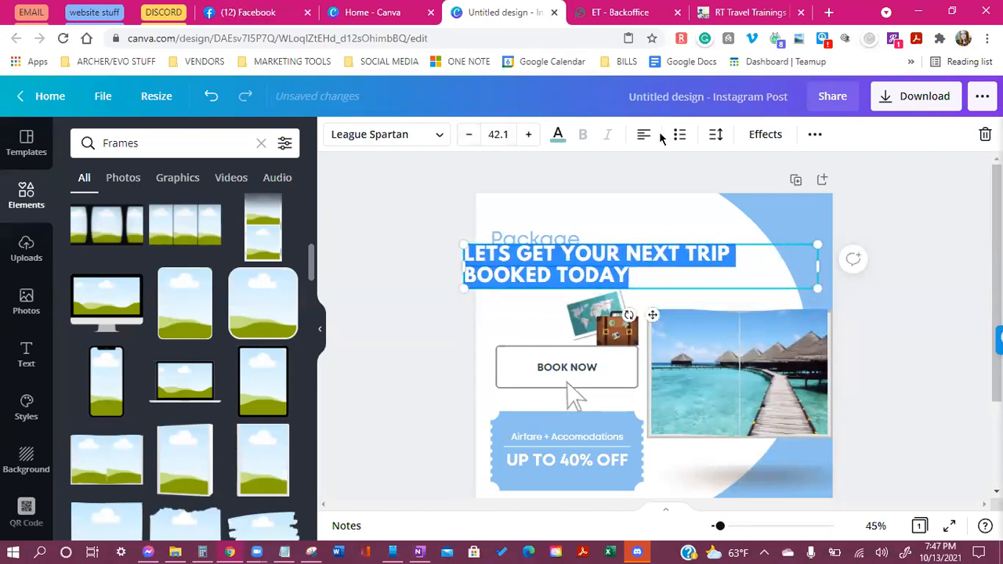
click(642, 138)
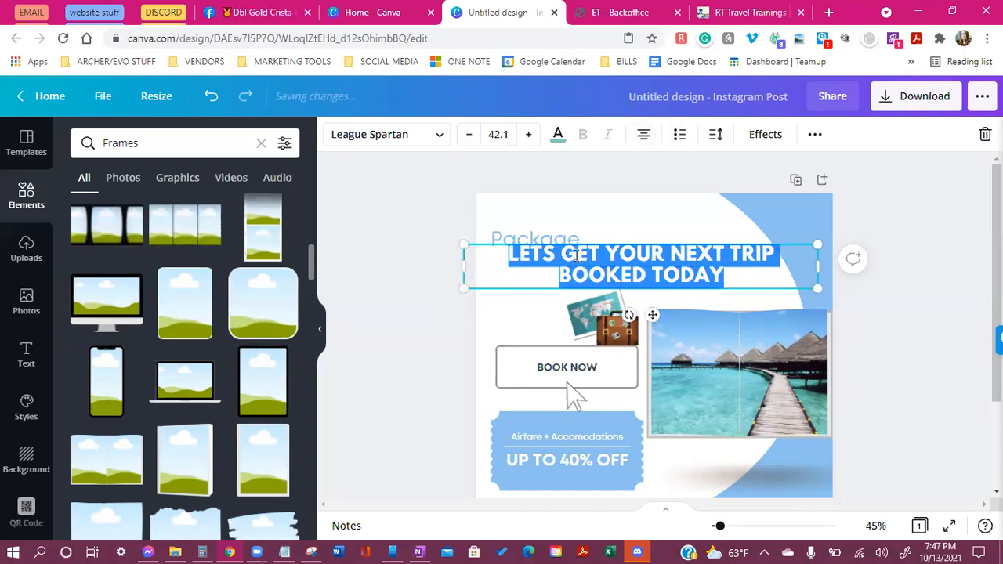
Edit the headline to 'GET YOUR NEXT TRIP BOOKED TODAY!' and shrink it to 37.1
click(562, 252)
key(BackSpace)
key(BackSpace)
key(BackSpace)
key(BackSpace)
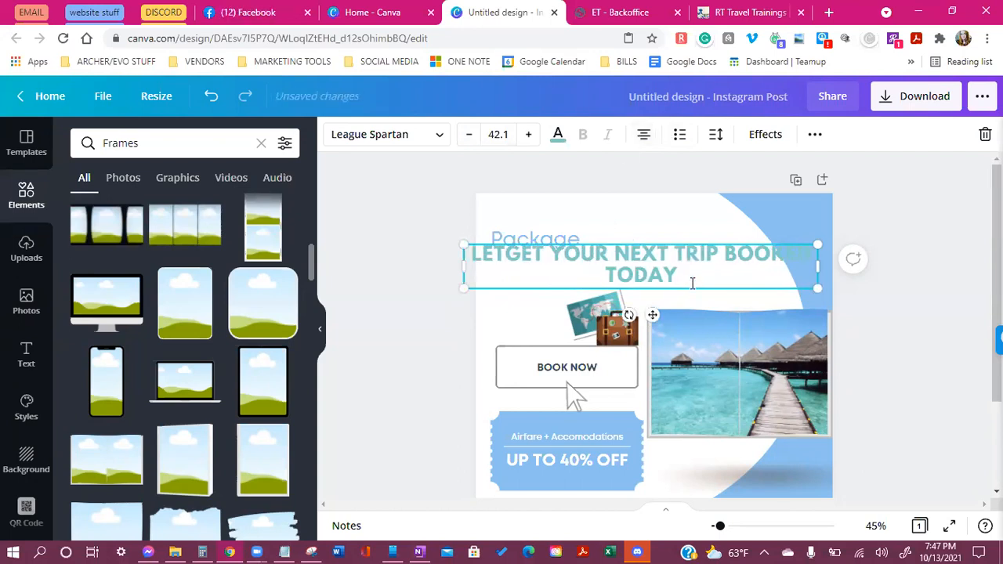
key(BackSpace)
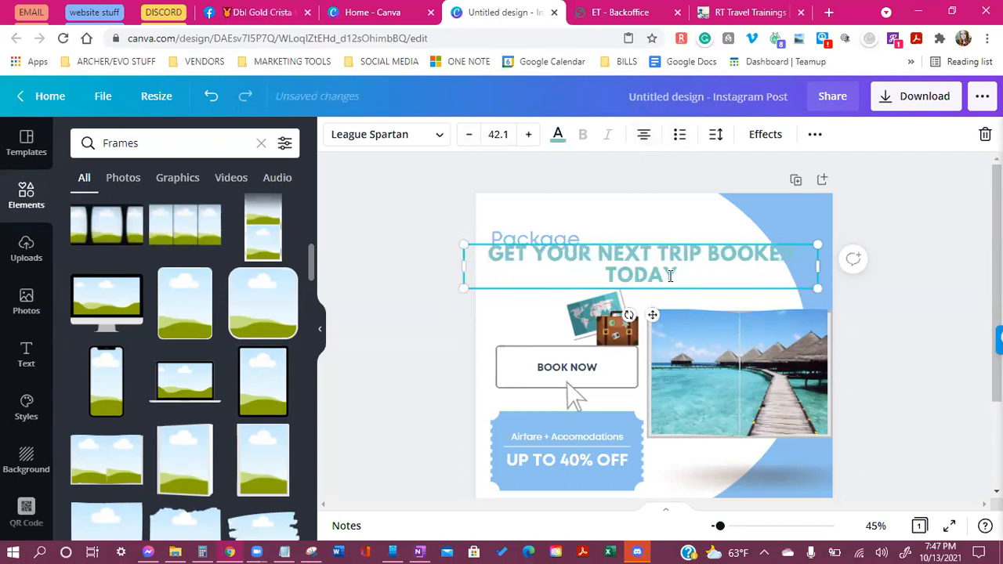
text(!)
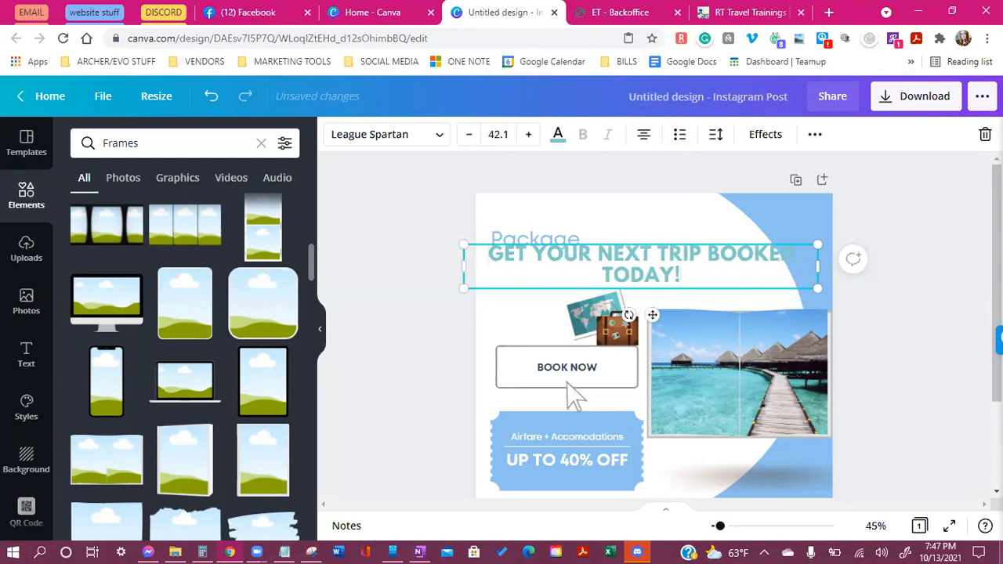
key(ctrl+a)
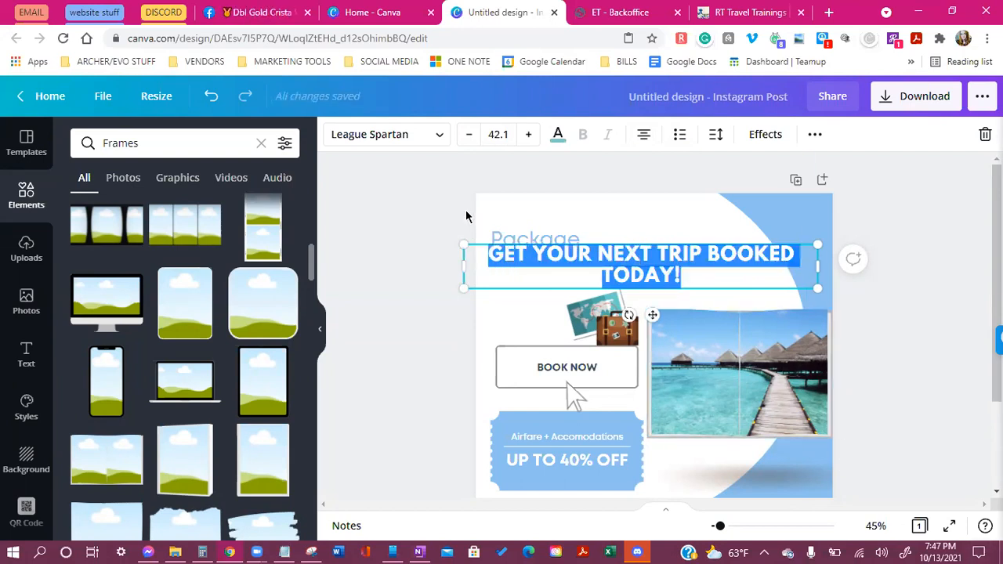
click(471, 141)
click(471, 142)
click(471, 141)
click(471, 141)
click(471, 141)
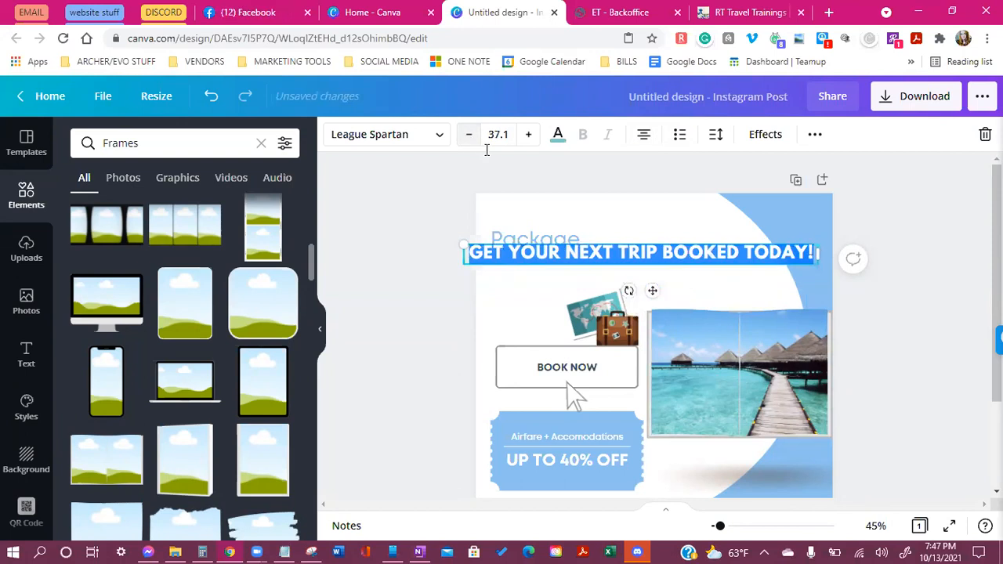
Narrow the headline box to two lines and colour the text dark navy
drag(820, 252, 703, 243)
click(692, 289)
drag(617, 262, 676, 257)
click(565, 137)
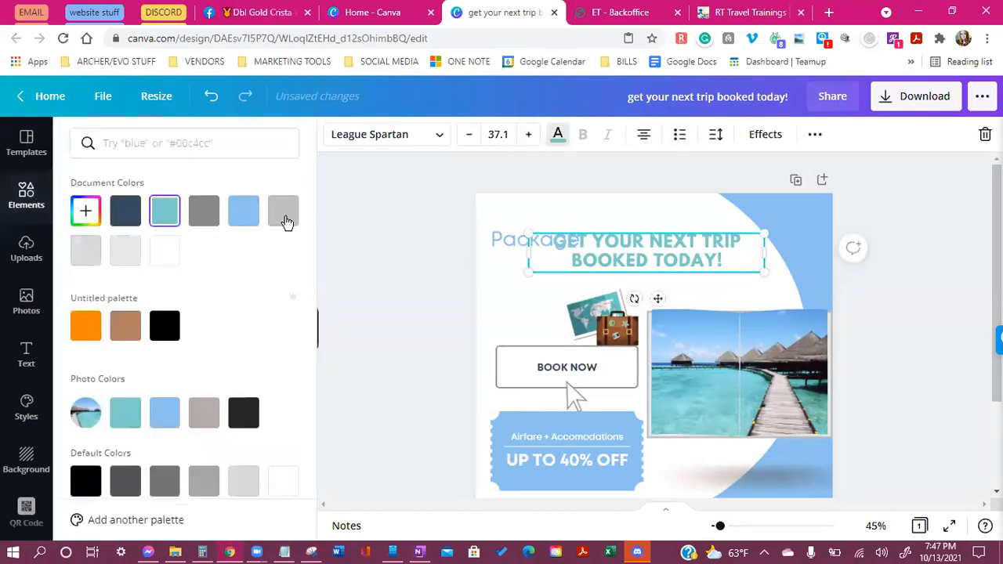
click(135, 220)
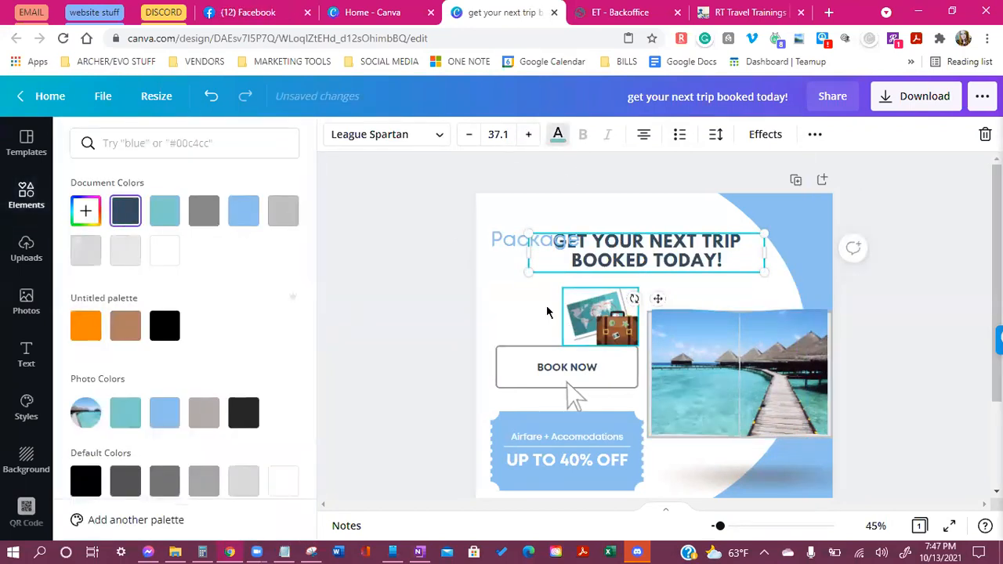
Delete the Package text and move the enlarged headline toward the top of the design
click(502, 245)
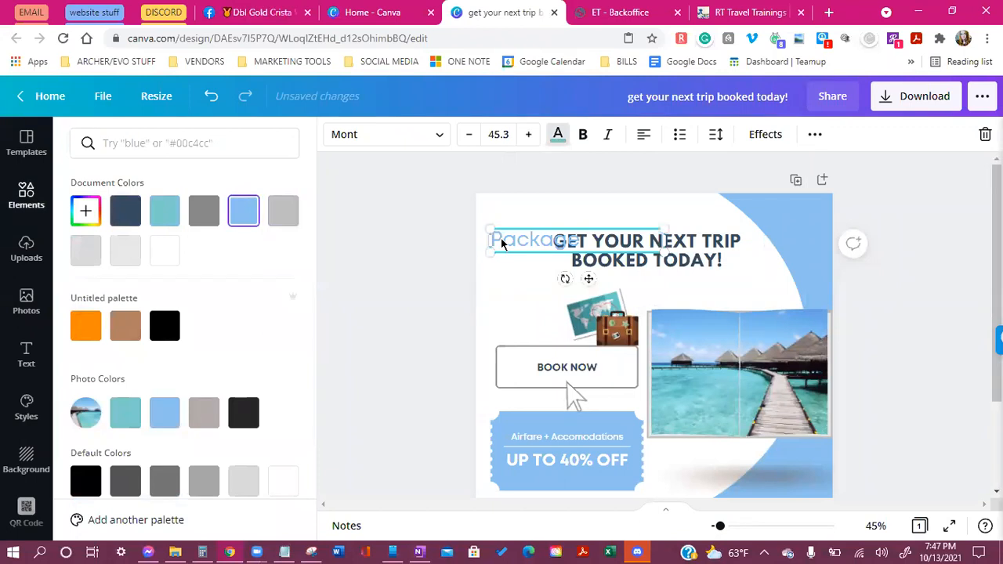
key(Delete)
drag(657, 259, 620, 239)
drag(736, 262, 780, 296)
drag(680, 242, 648, 234)
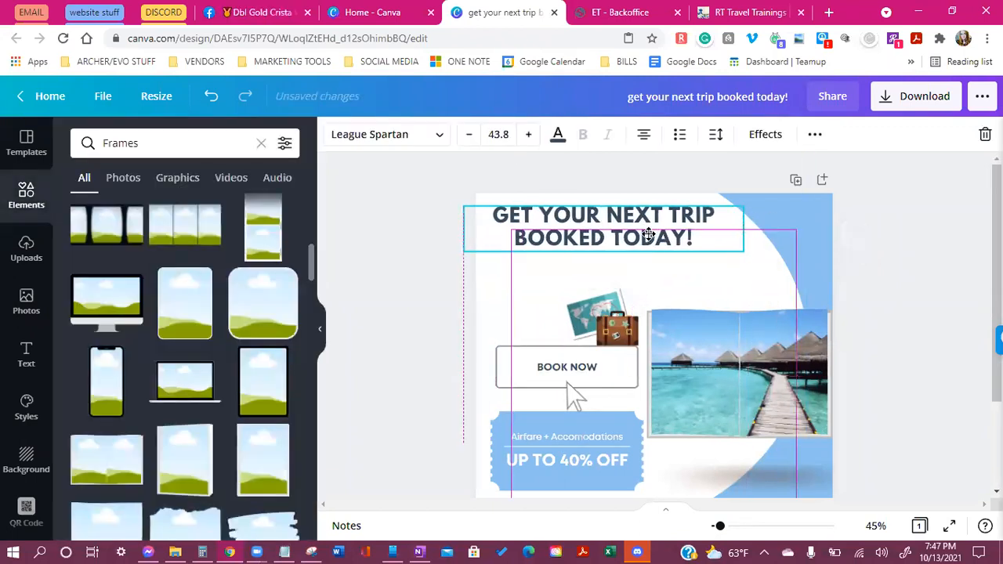
click(905, 304)
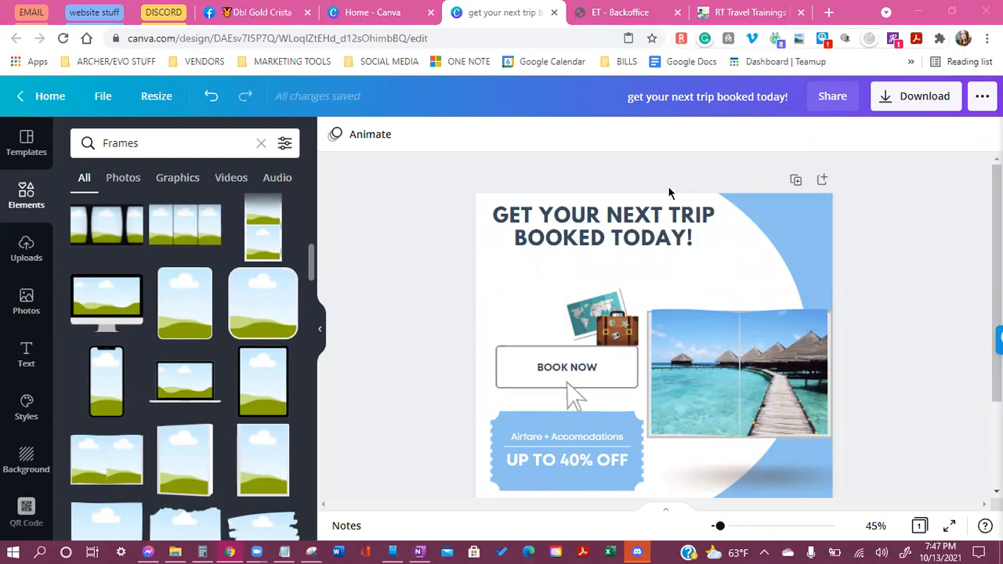
Shrink the headline to 31.9 and place it at right, just above the beach photo
scroll(566, 369, down, 1)
scroll(567, 368, up, 1)
click(588, 238)
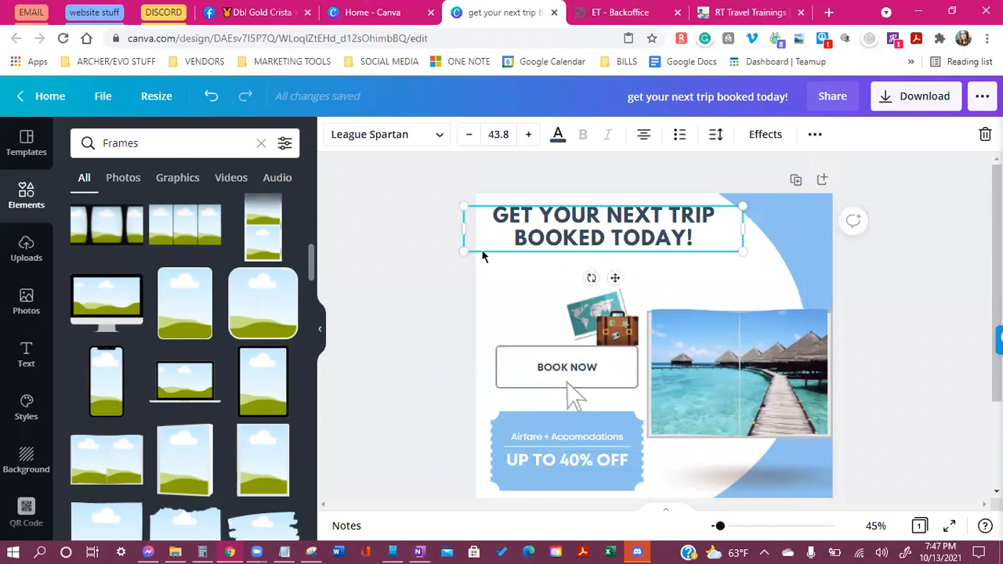
drag(670, 228, 766, 272)
drag(676, 261, 752, 284)
click(724, 252)
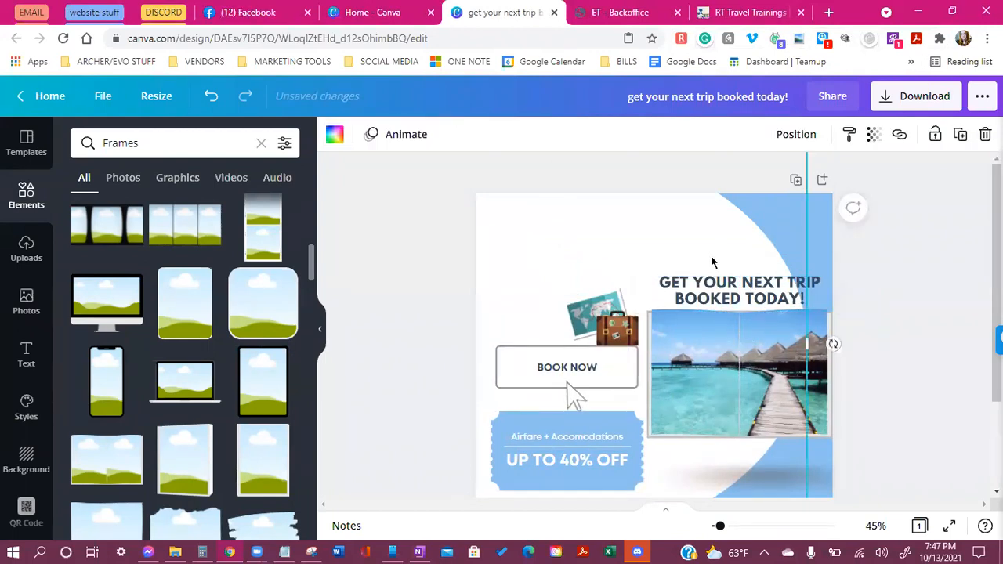
Add an orange circle frame near the bottom and shrink it to 285 by 285
scroll(582, 440, down, 2)
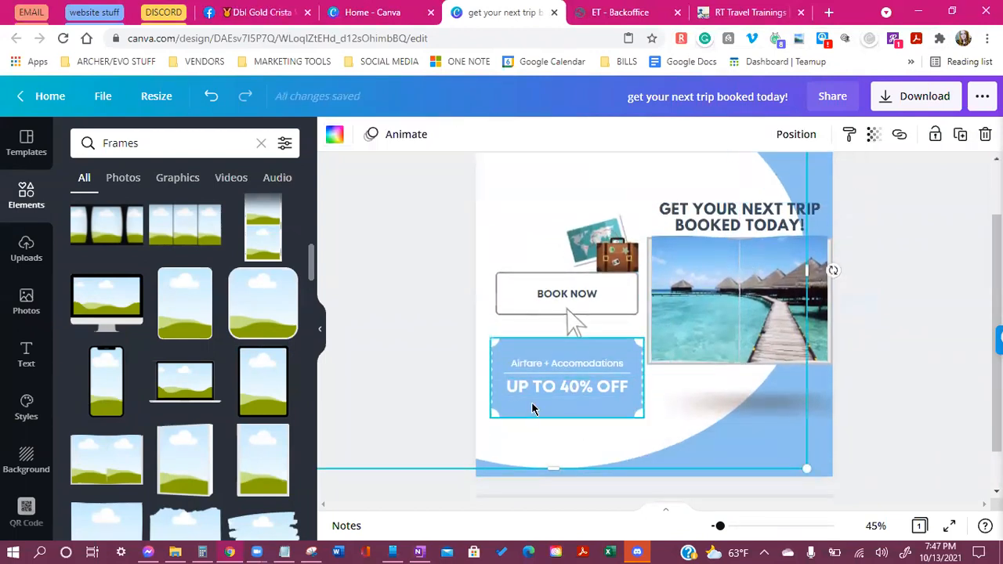
click(898, 480)
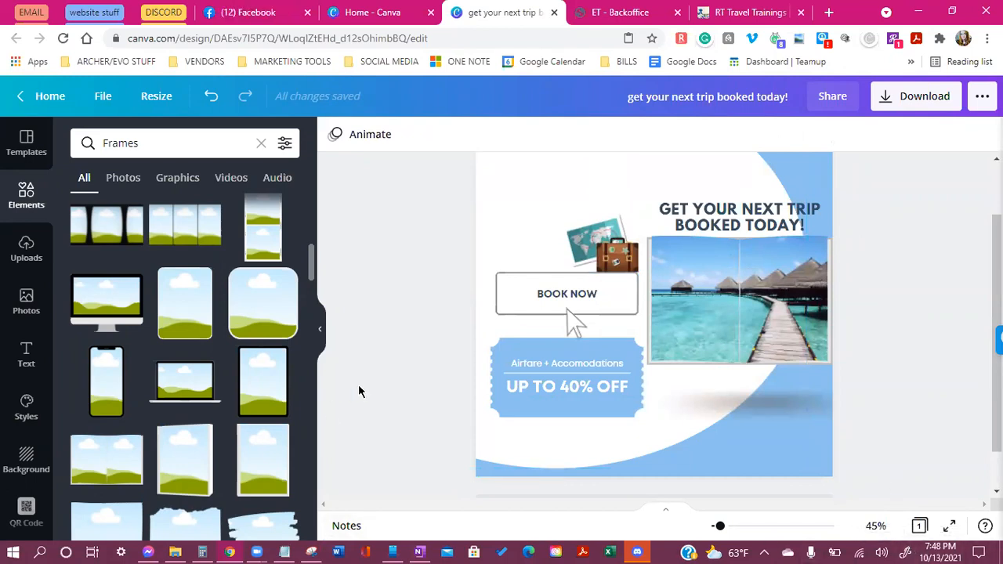
scroll(400, 380, up, 2)
scroll(516, 354, down, 1)
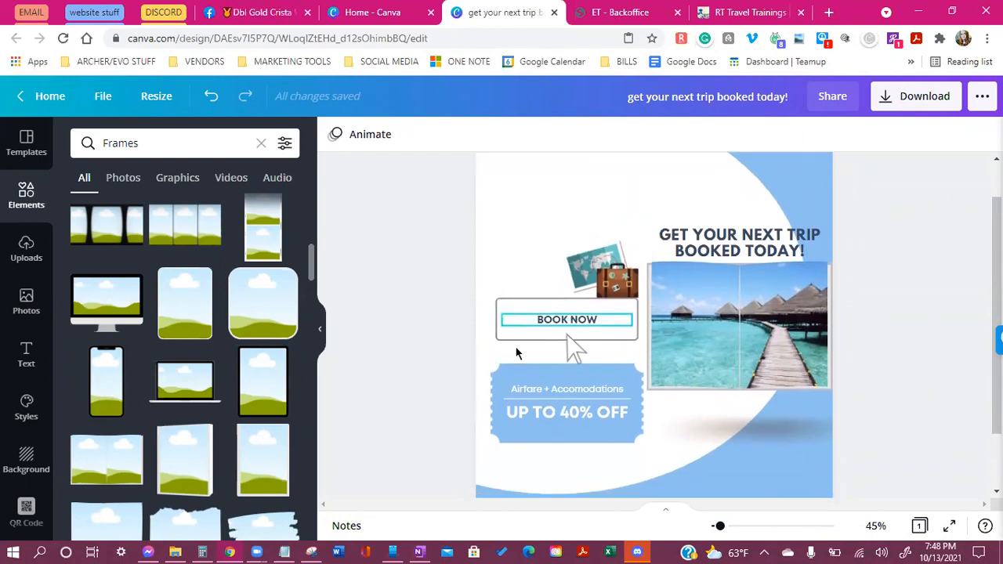
scroll(141, 384, up, 3)
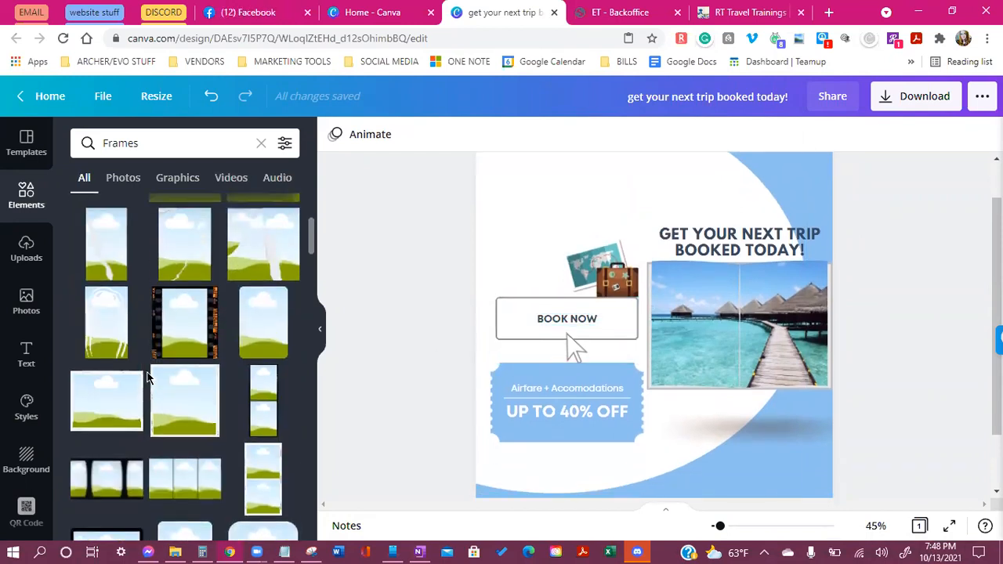
scroll(149, 376, up, 3)
scroll(230, 359, down, 4)
scroll(235, 359, down, 10)
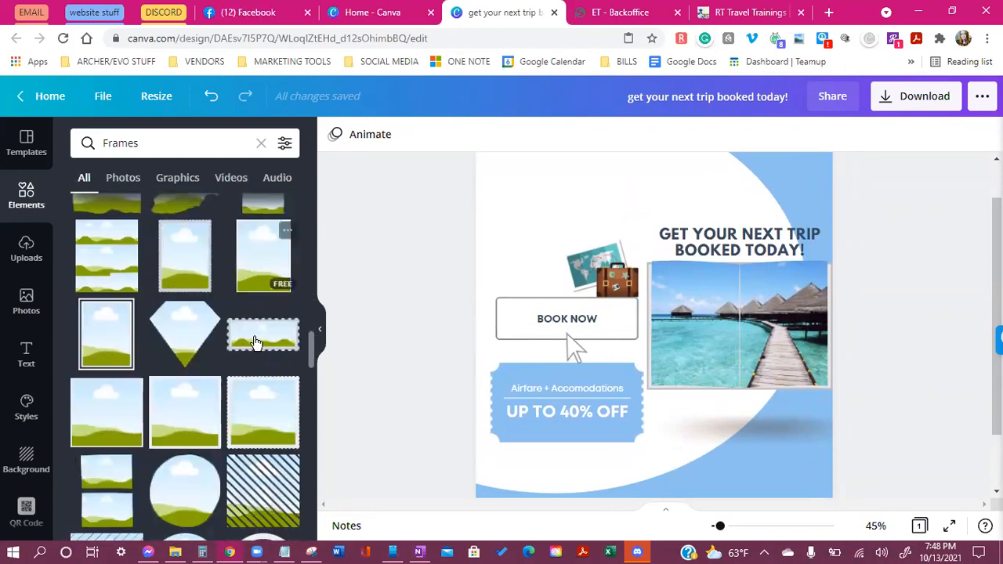
drag(309, 361, 309, 511)
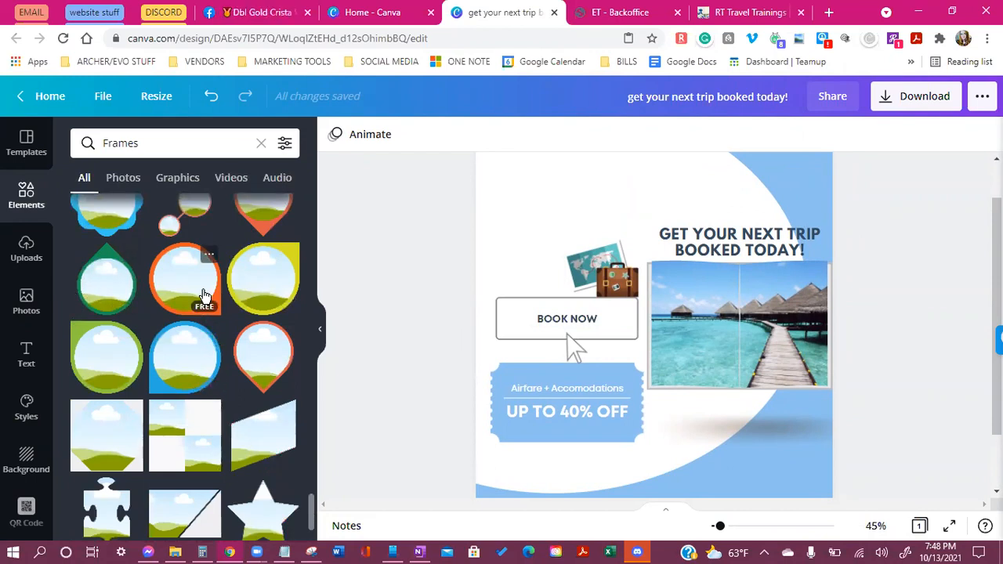
scroll(204, 291, down, 1)
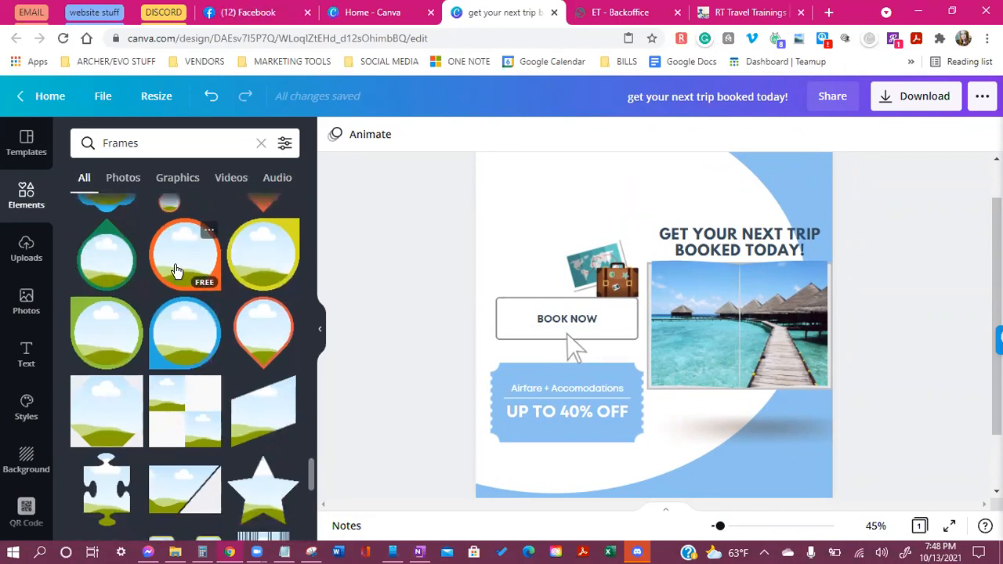
drag(176, 270, 506, 386)
drag(674, 333, 541, 411)
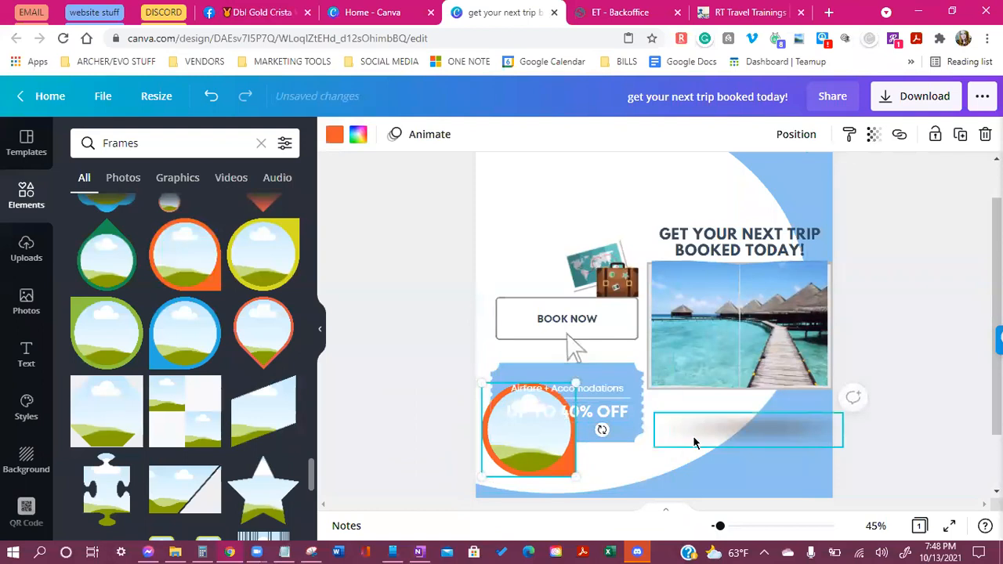
Move the UP TO 40% OFF text upward and place the blue ticket beside the orange circle
drag(615, 423, 604, 233)
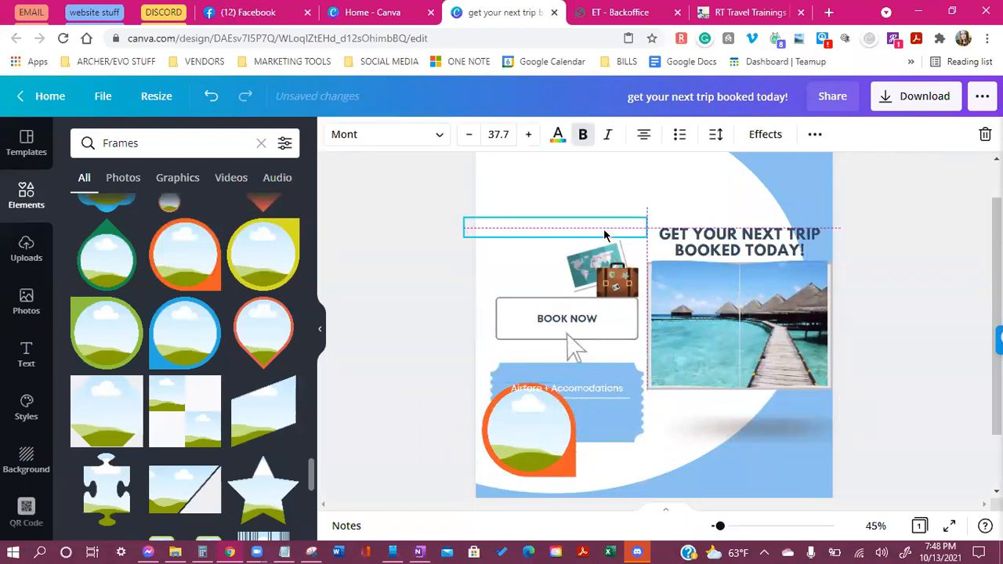
click(622, 385)
drag(622, 385, 623, 167)
click(587, 404)
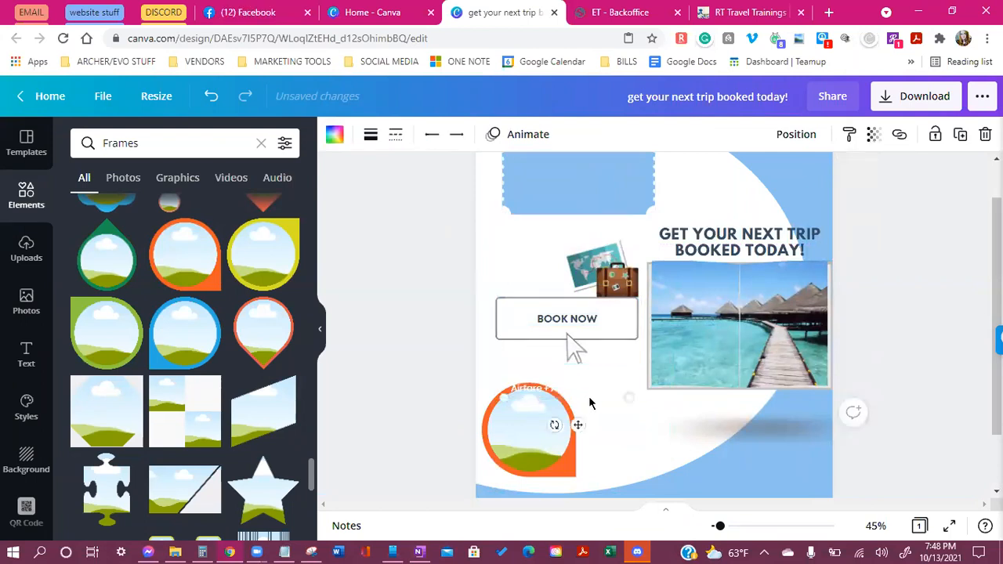
click(590, 403)
drag(587, 209, 673, 470)
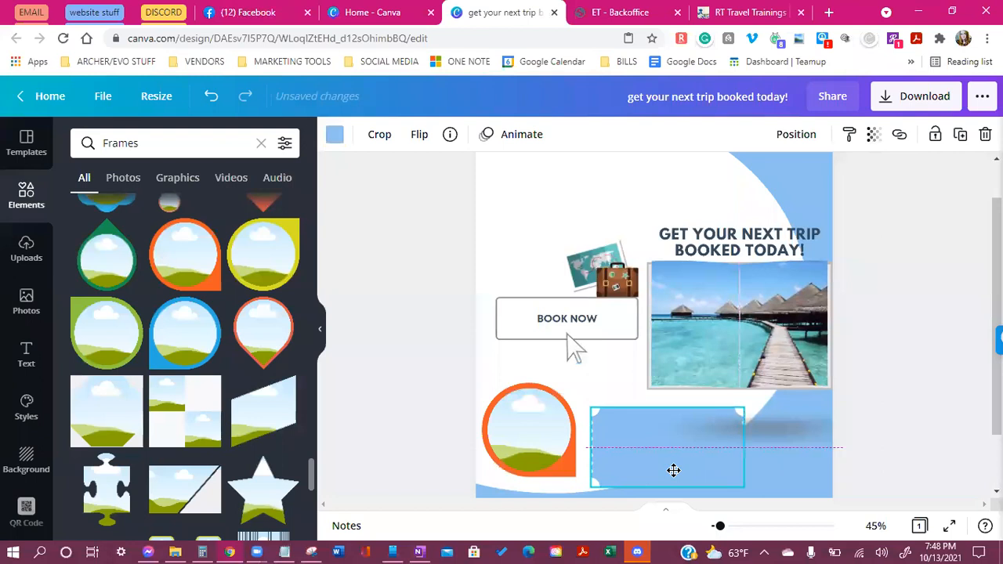
Recolour the ticket shape light grey after trying white and dark navy
click(334, 134)
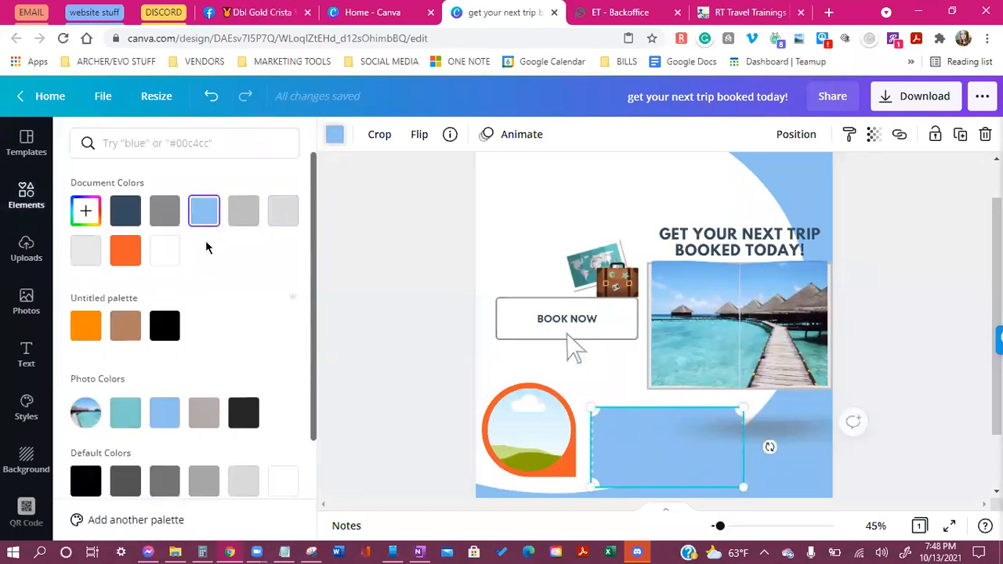
click(174, 262)
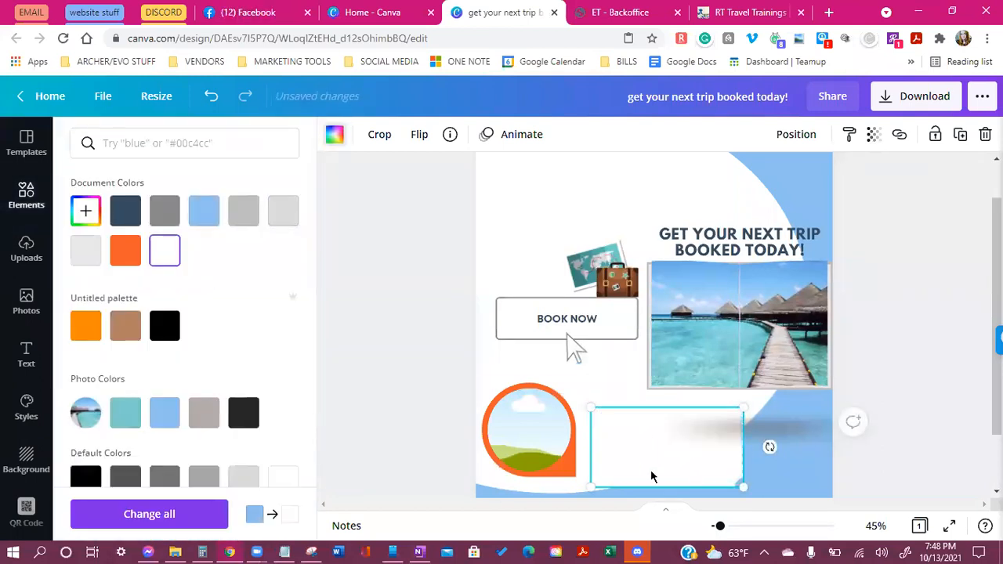
click(129, 213)
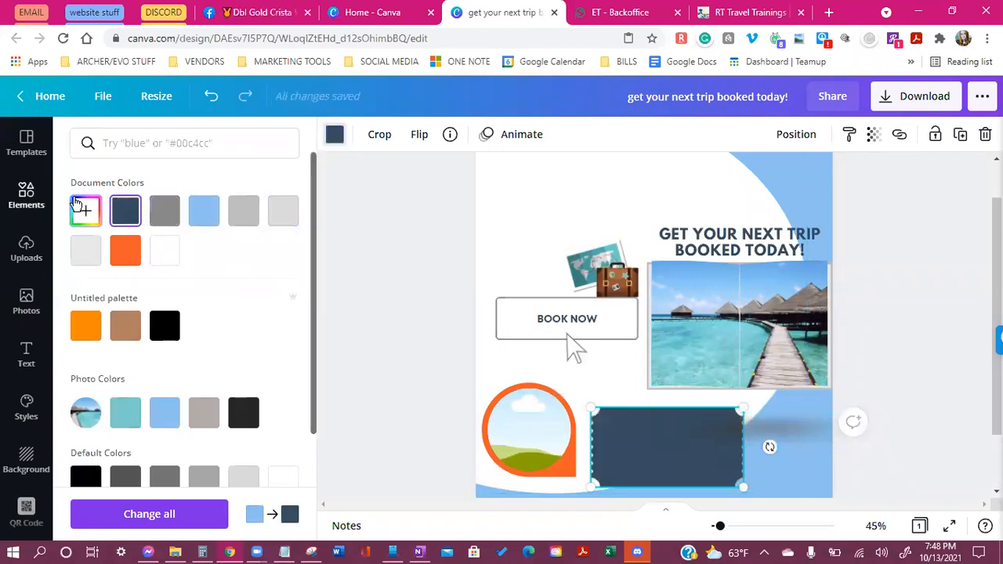
click(89, 252)
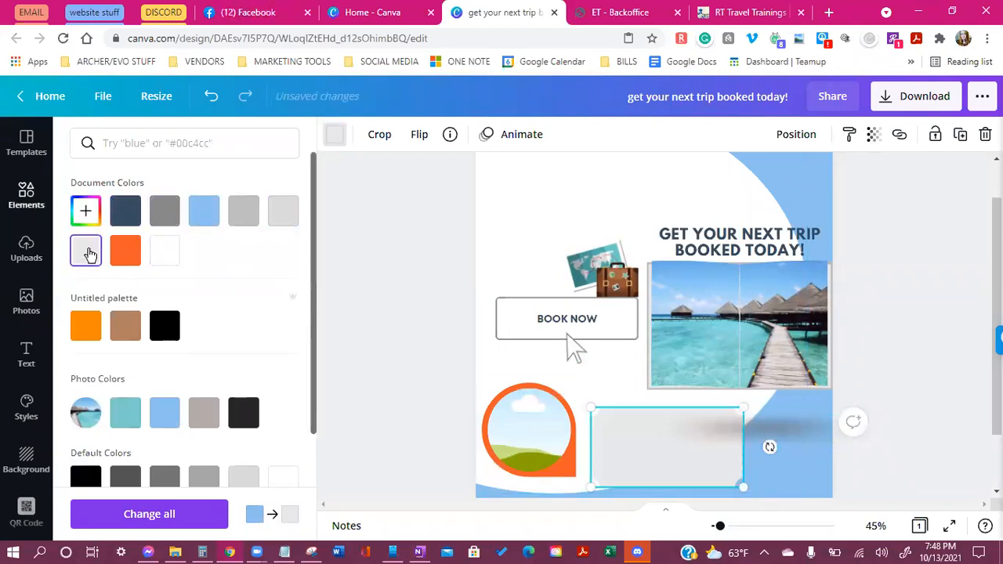
Shrink the grey ticket and line up two duplicates to its right as one longer strip
click(784, 445)
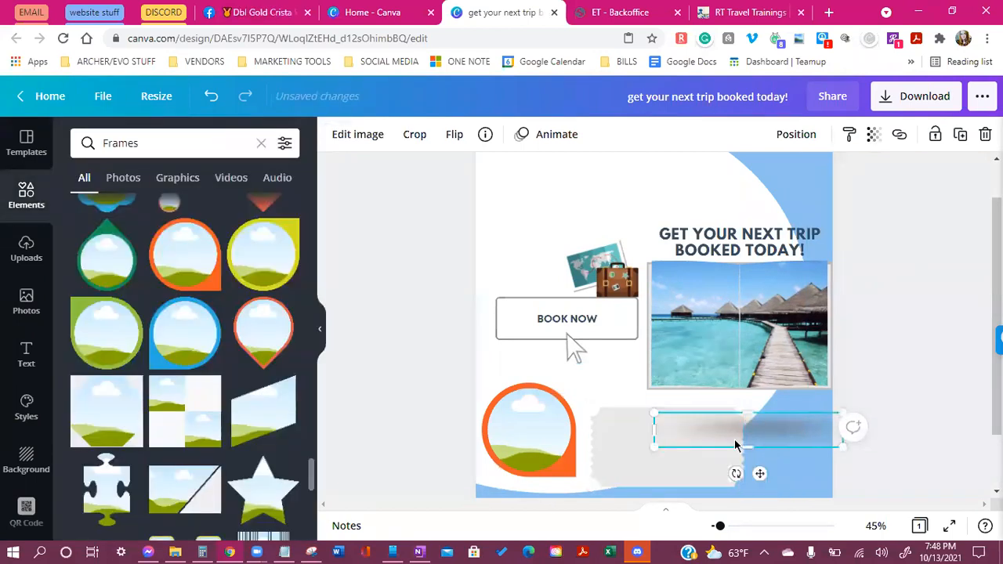
click(634, 461)
drag(741, 484, 624, 453)
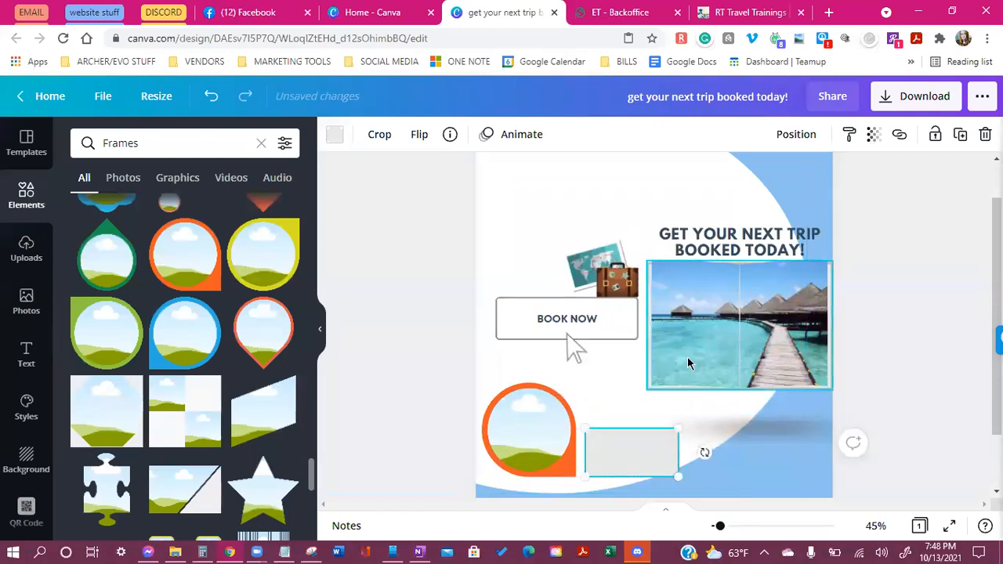
click(958, 135)
drag(663, 436, 751, 461)
click(962, 137)
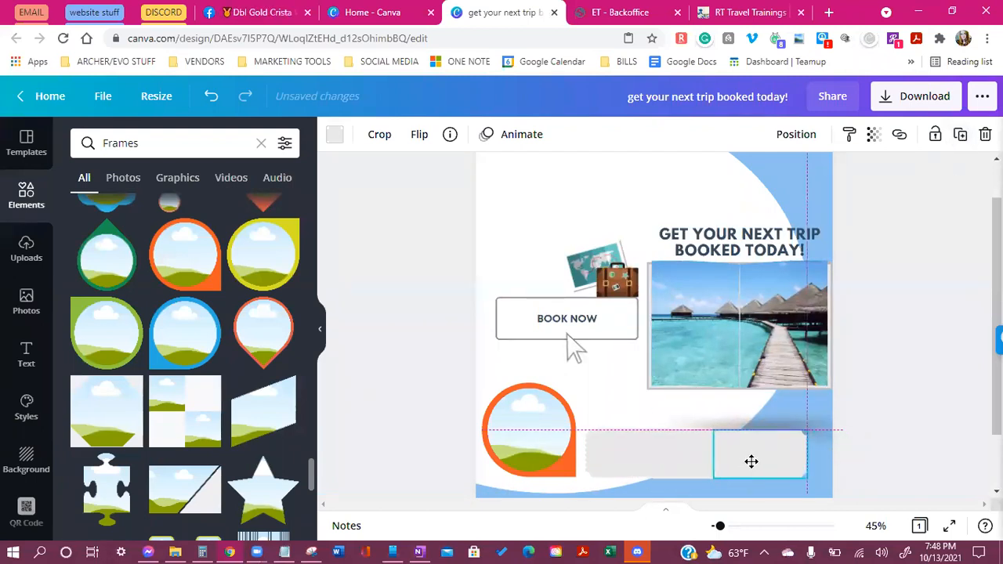
drag(813, 467, 823, 472)
click(606, 463)
click(423, 506)
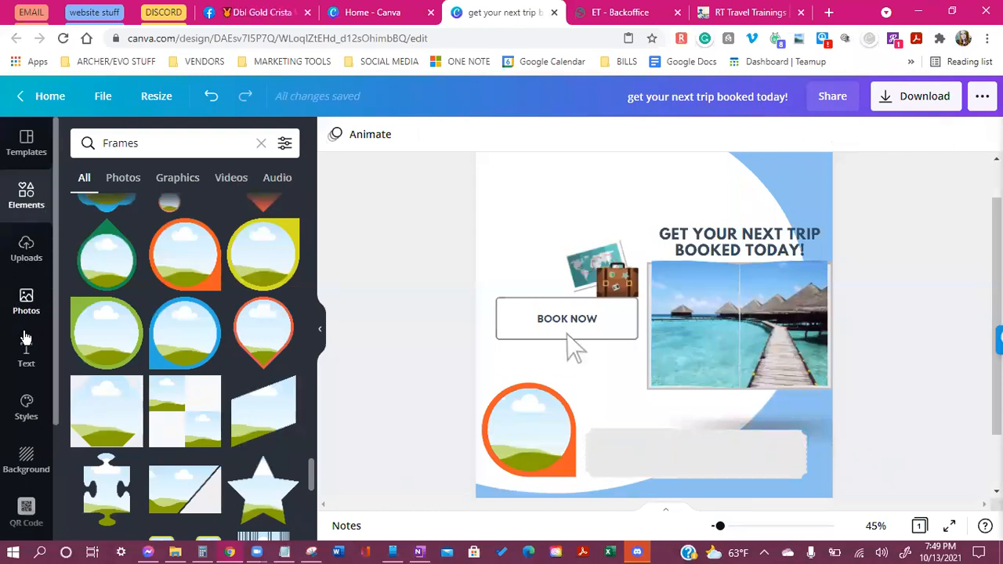
click(26, 355)
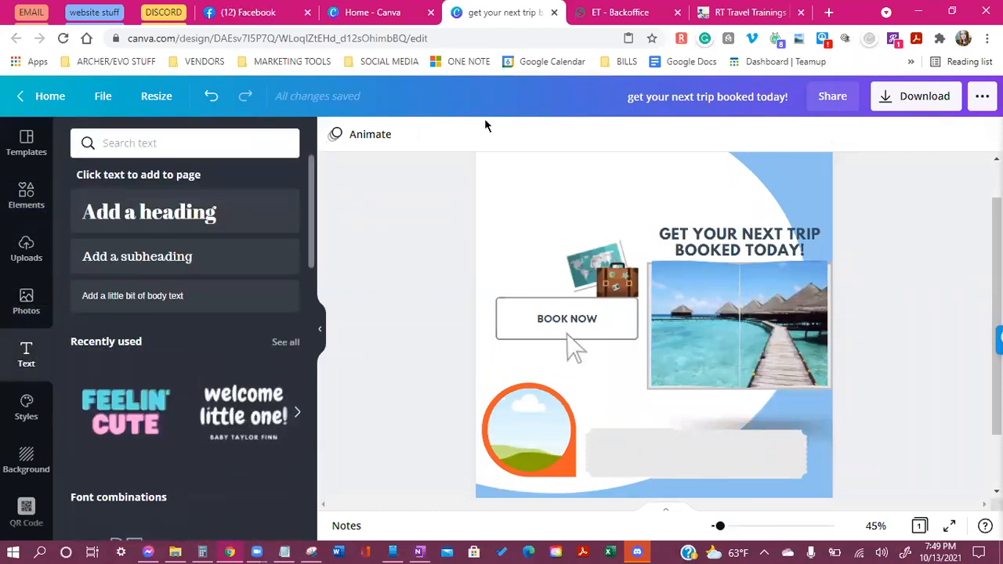
Add an enlarged black subheading and move it onto the grey ticket
click(164, 263)
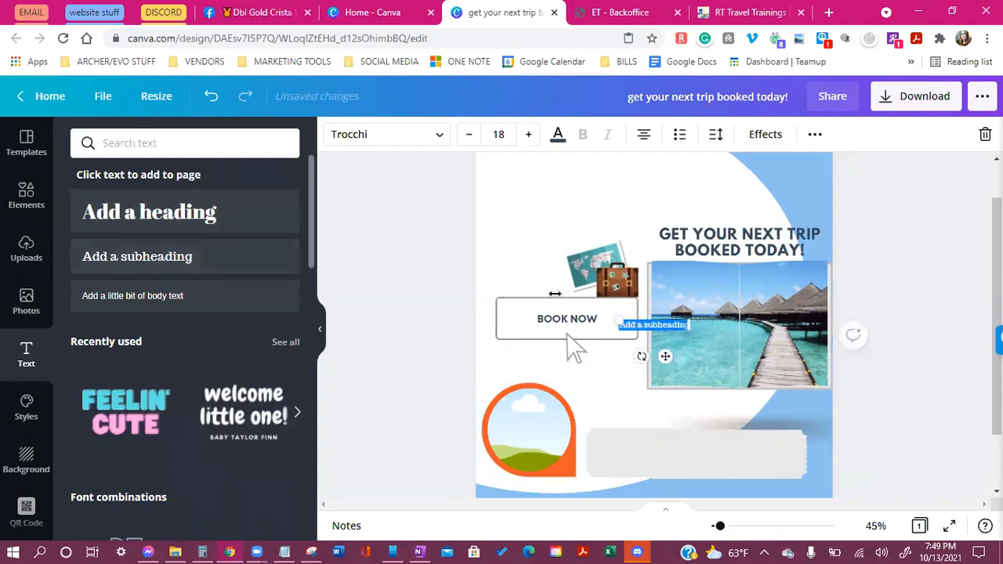
click(524, 138)
click(523, 138)
click(524, 138)
click(524, 138)
click(523, 138)
click(524, 138)
click(523, 138)
drag(667, 360, 676, 488)
click(557, 137)
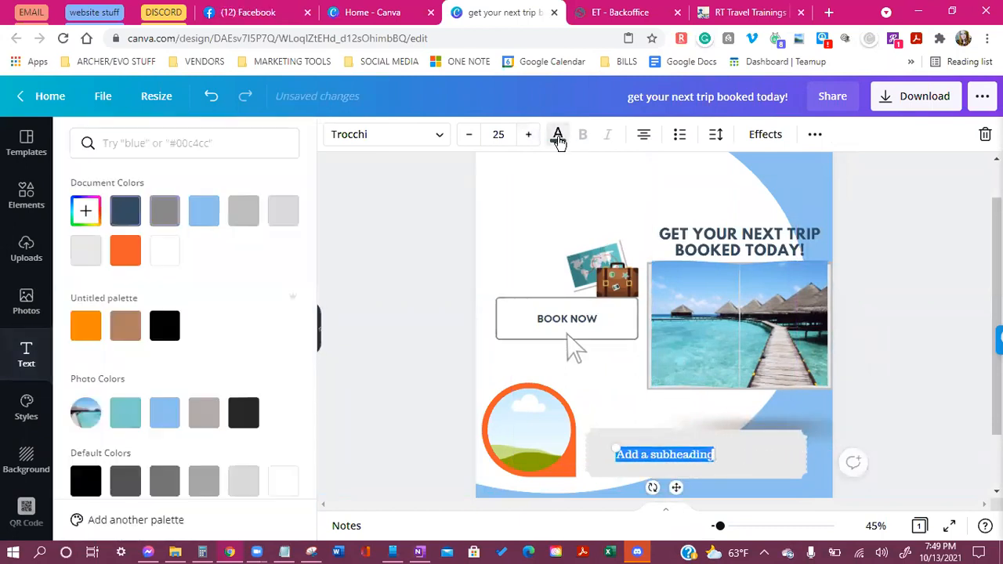
click(164, 325)
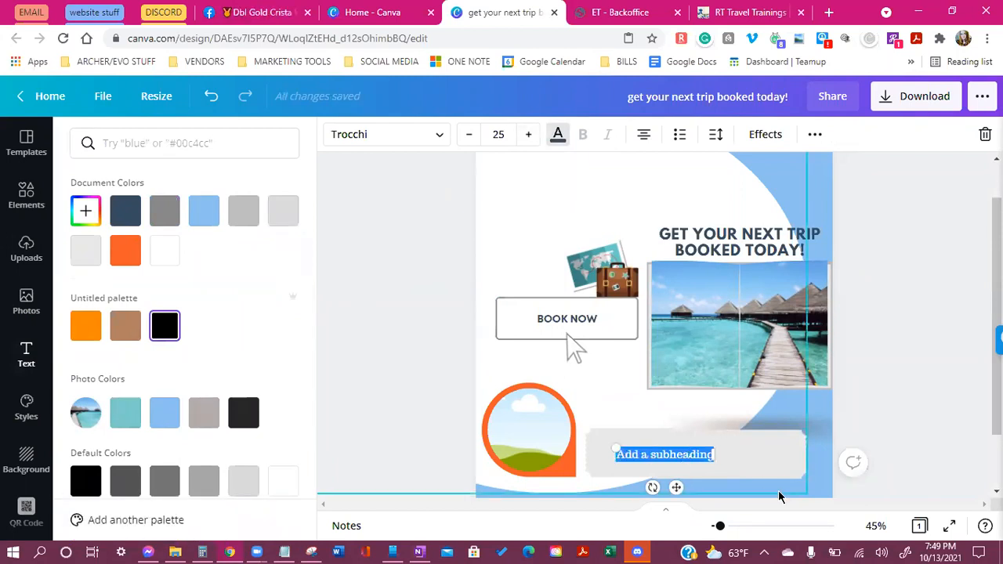
Change the subheading to 'Travel Agent' in Agrandir Tight, size 28, aligned on the ticket
key(BackSpace)
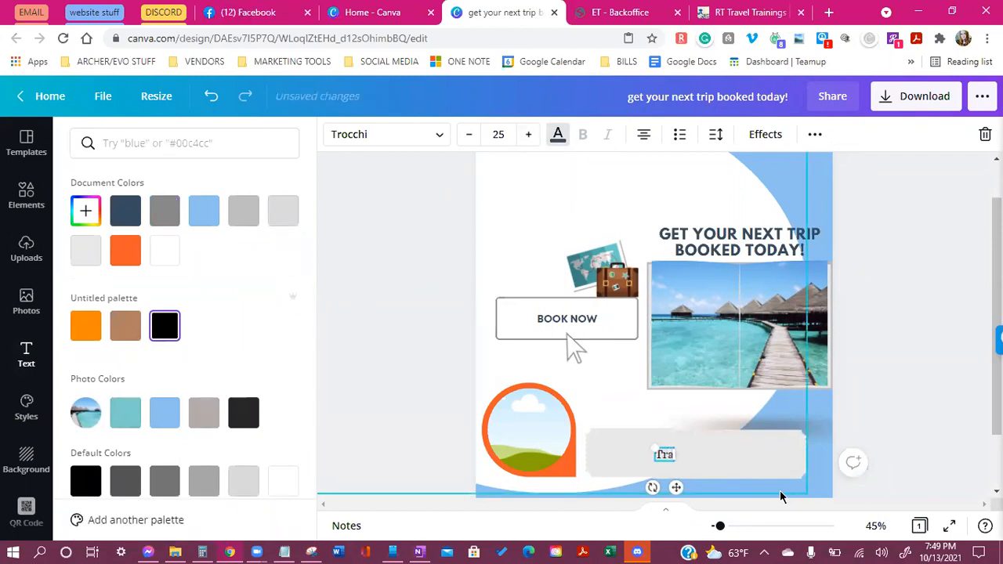
text(Travel Agent)
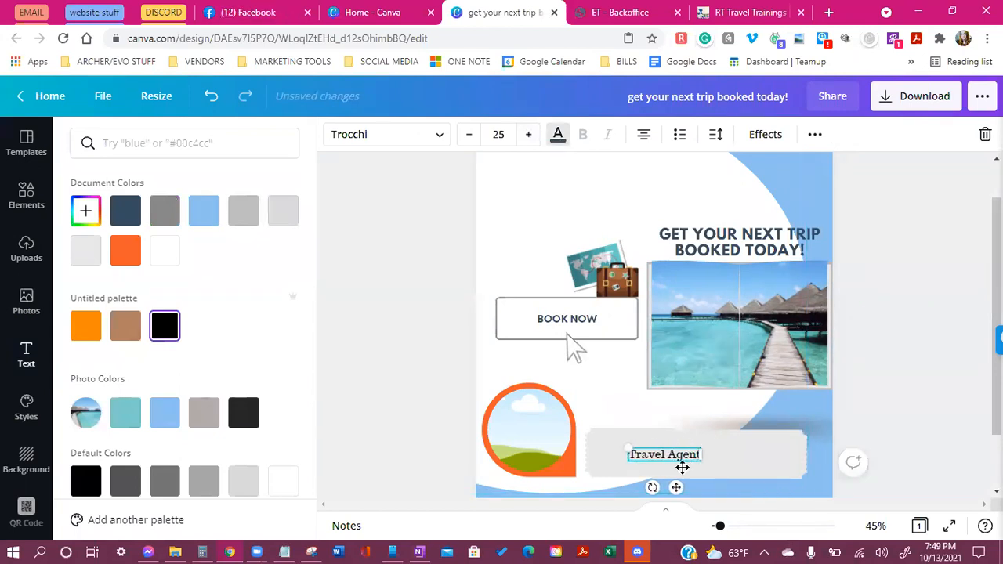
key(Return)
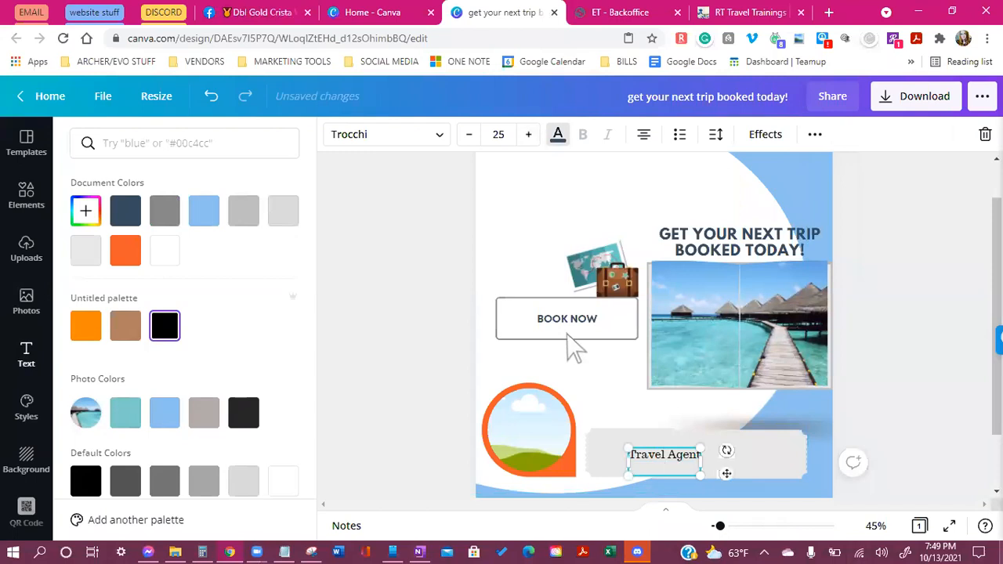
key(BackSpace)
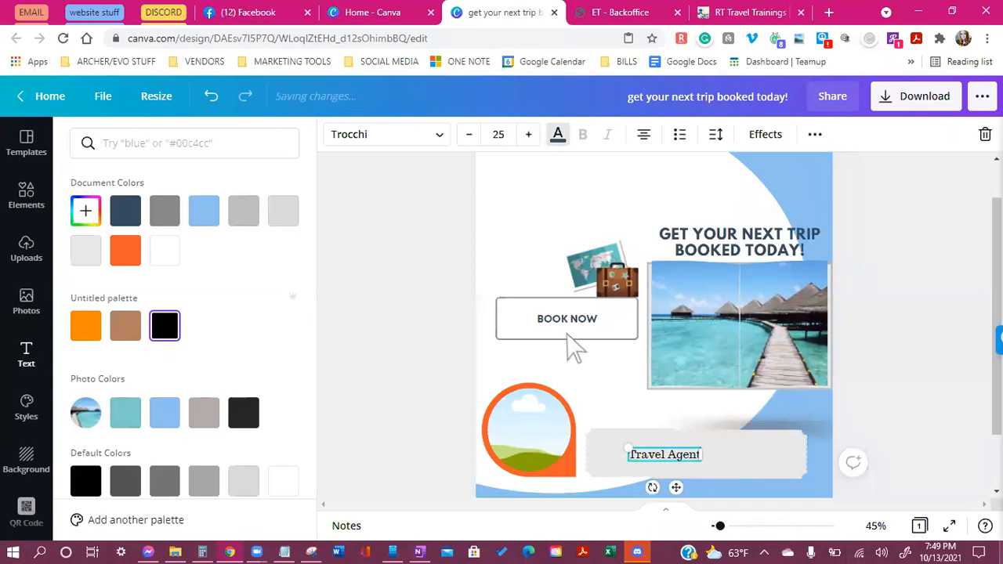
drag(678, 487, 698, 474)
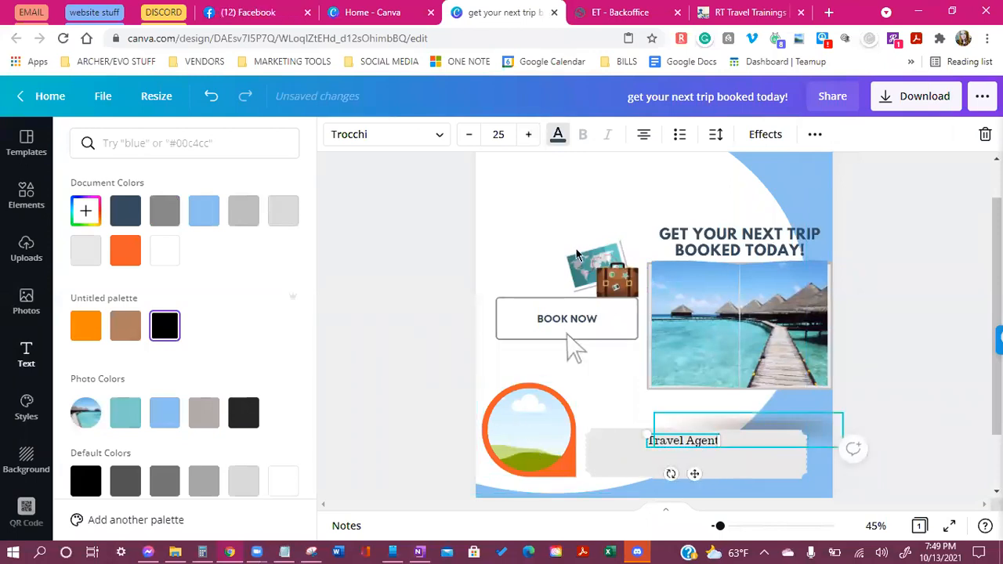
click(415, 135)
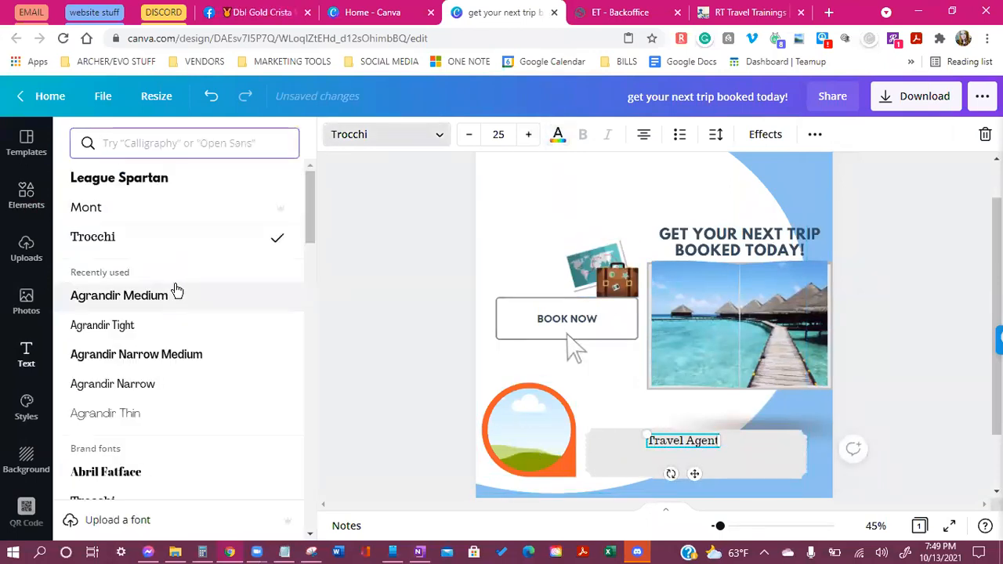
click(189, 327)
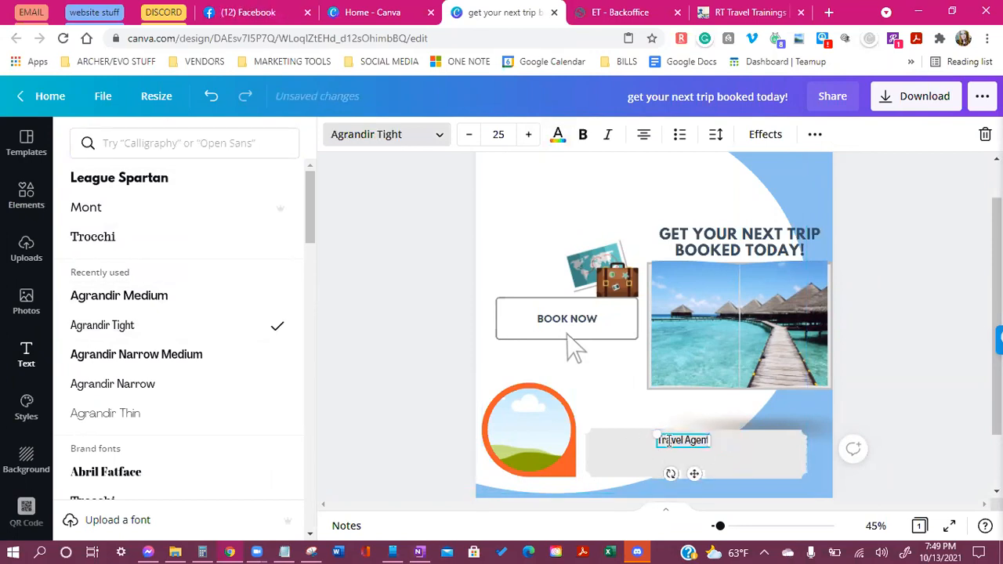
click(528, 134)
click(529, 134)
click(737, 464)
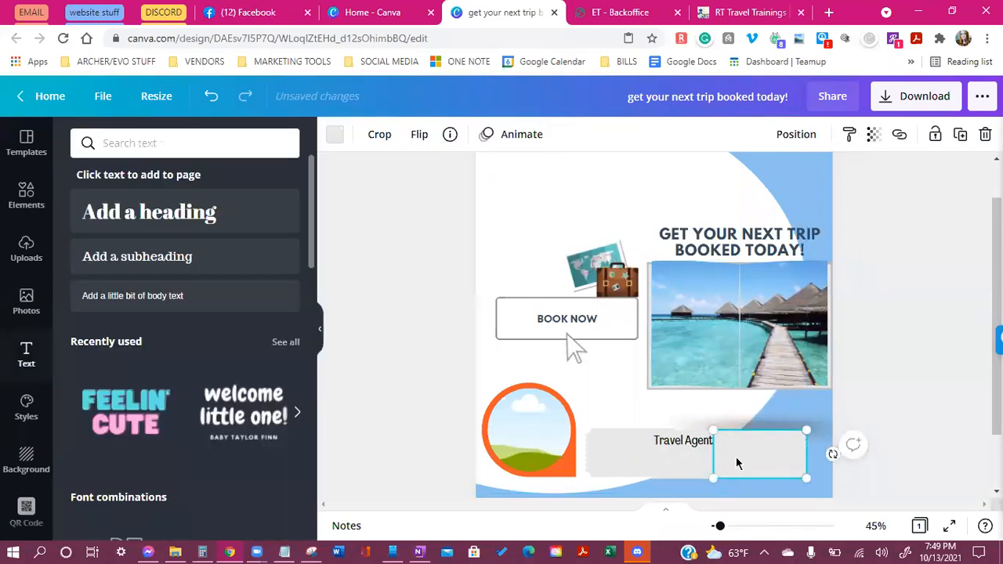
click(680, 444)
drag(694, 479, 697, 479)
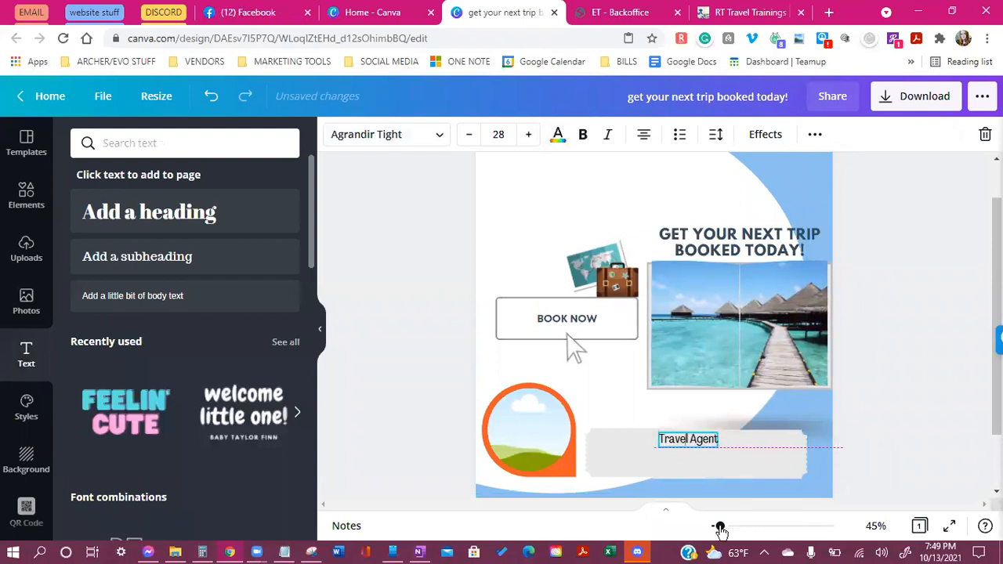
drag(720, 531, 726, 526)
scroll(727, 374, down, 3)
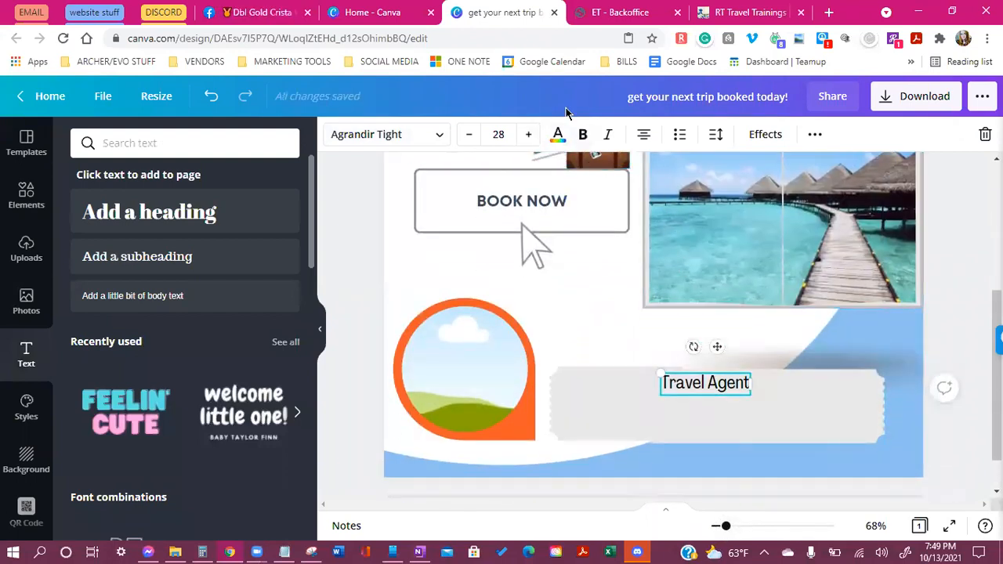
Make the 'Travel Agent' label bold
click(947, 424)
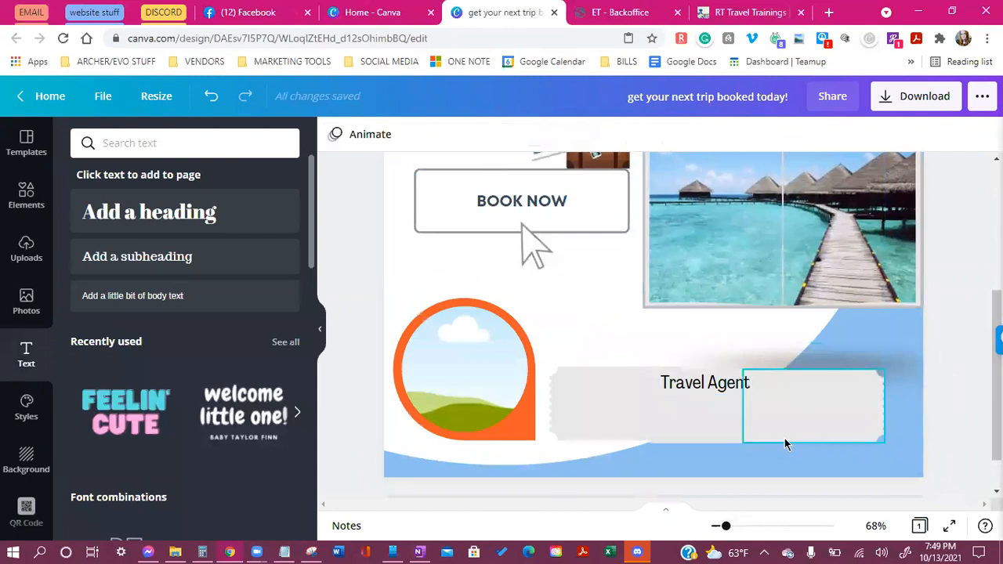
click(596, 433)
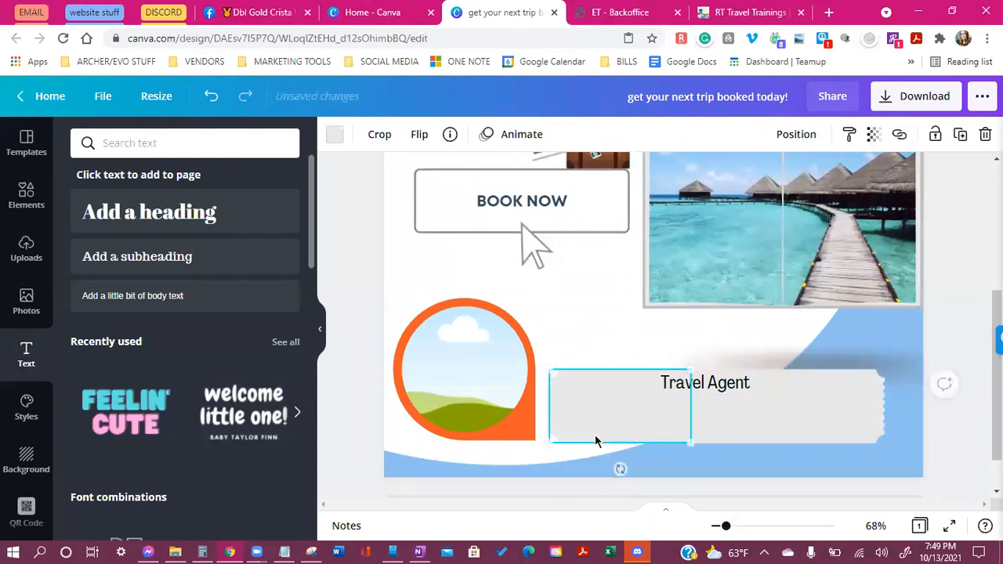
click(604, 307)
click(710, 384)
key(ctrl+b)
click(810, 406)
click(735, 392)
Add text lines with the agent's full name and phone number beneath 'Travel Agent'
drag(115, 280, 664, 436)
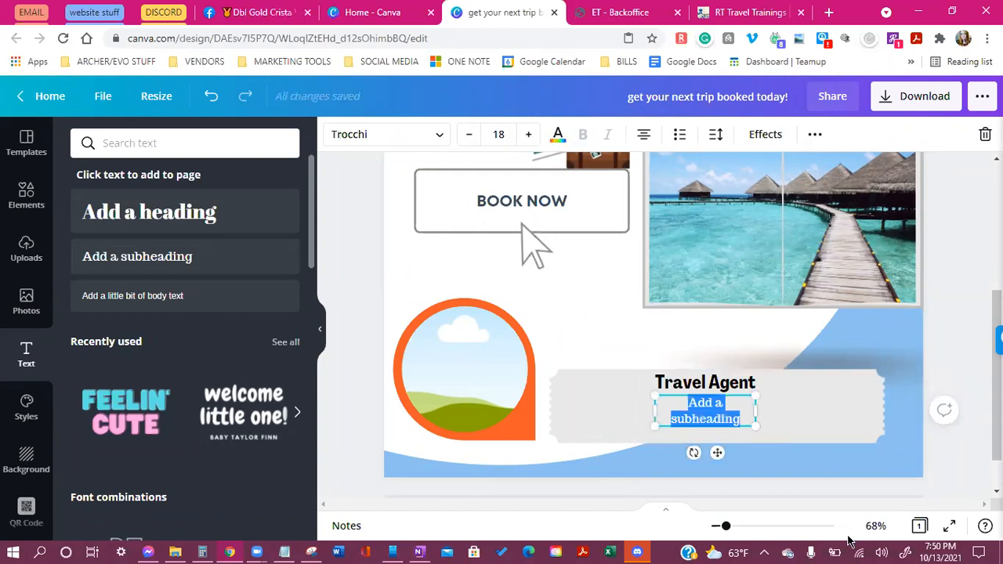
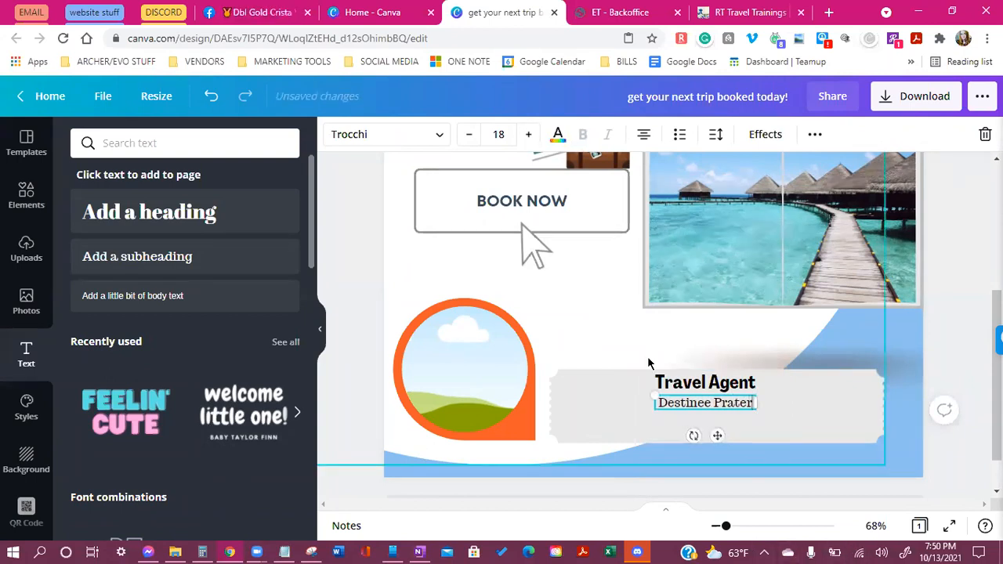
click(801, 425)
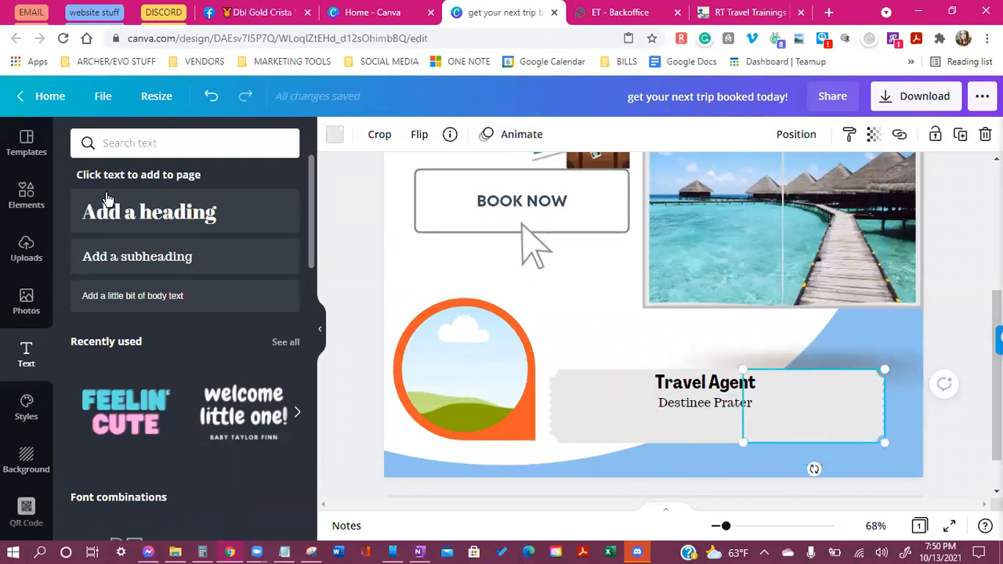
click(113, 258)
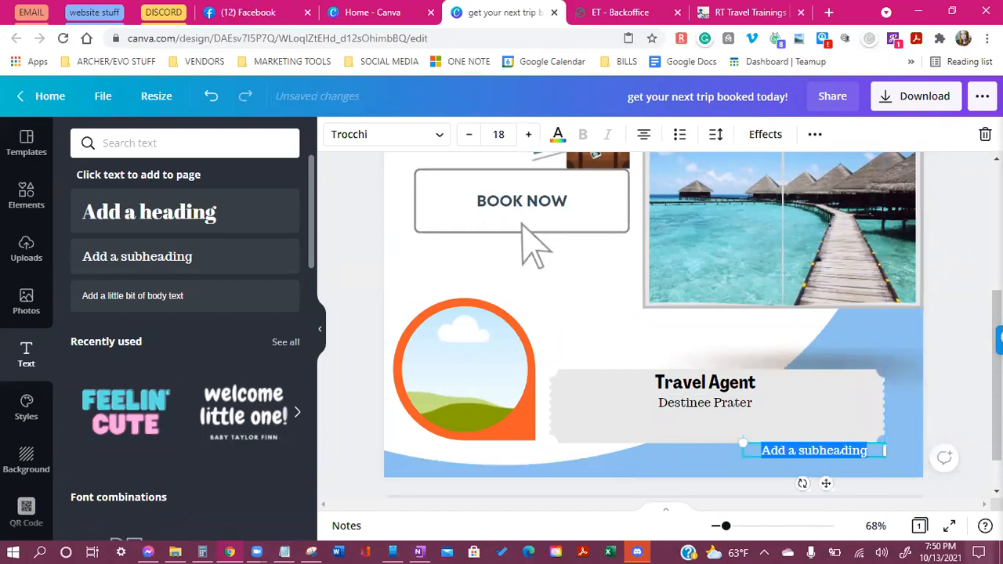
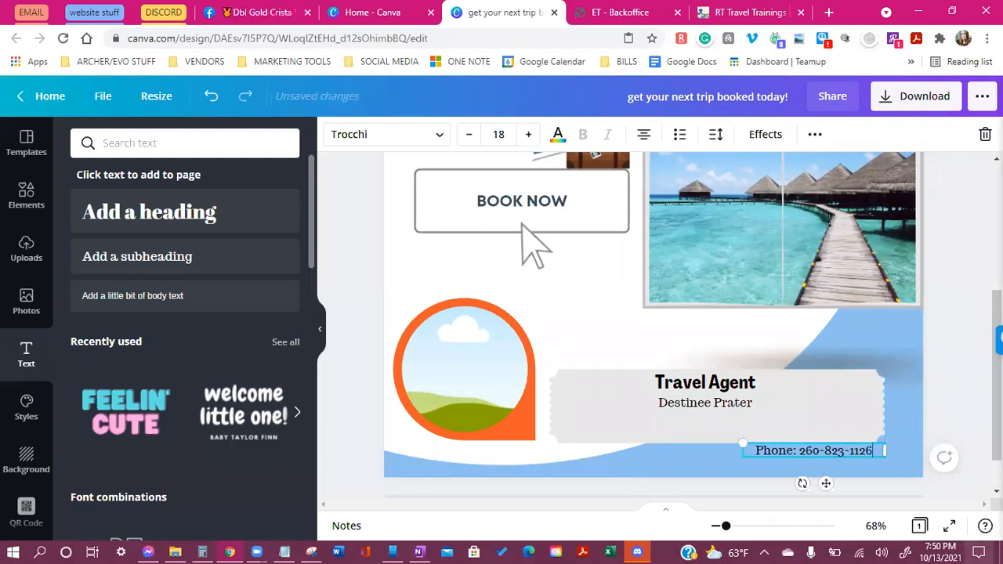
drag(820, 483, 633, 461)
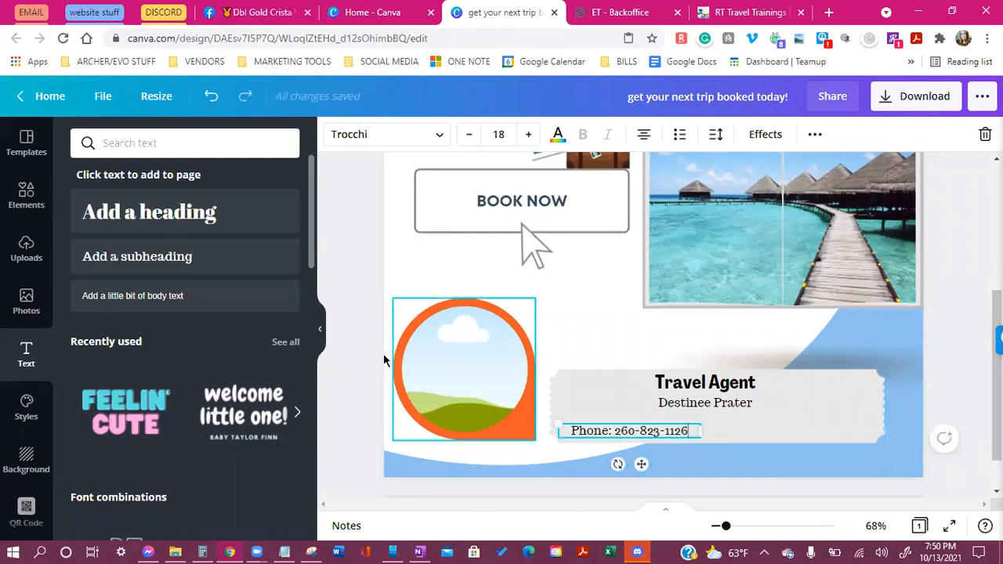
Add the agent's email address line, correct its typos, widen it to one line and position it
click(188, 257)
text(Emai)
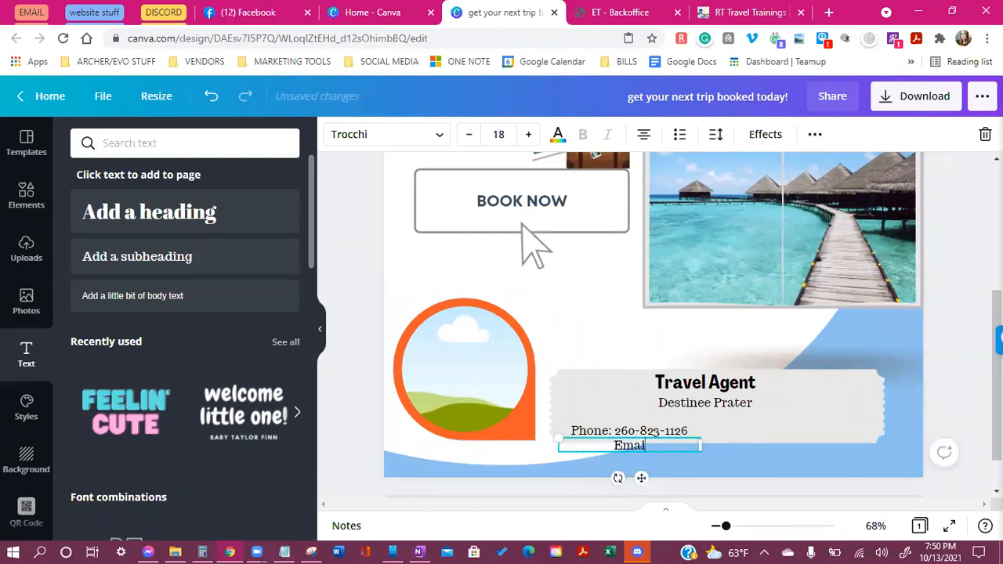
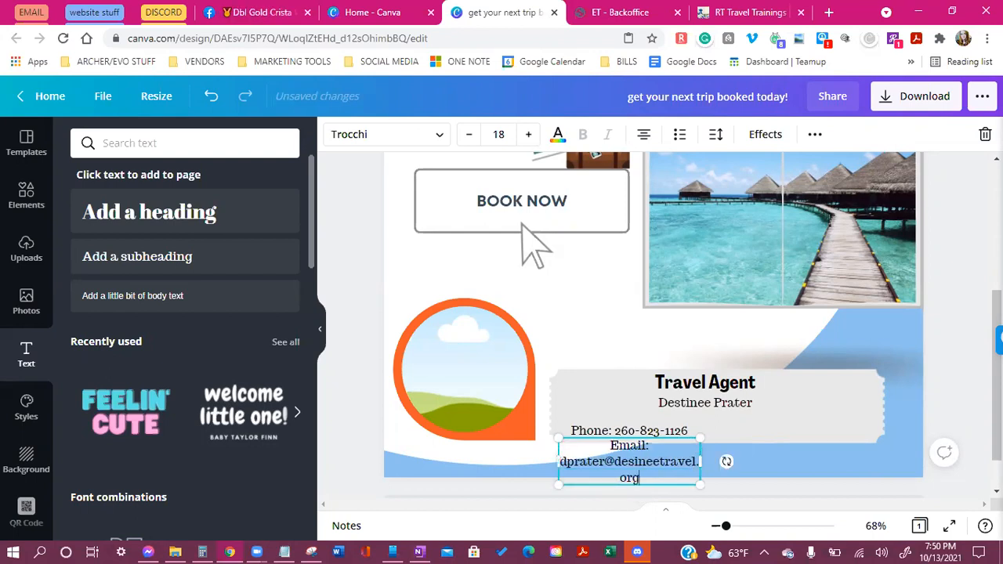
drag(705, 461, 773, 446)
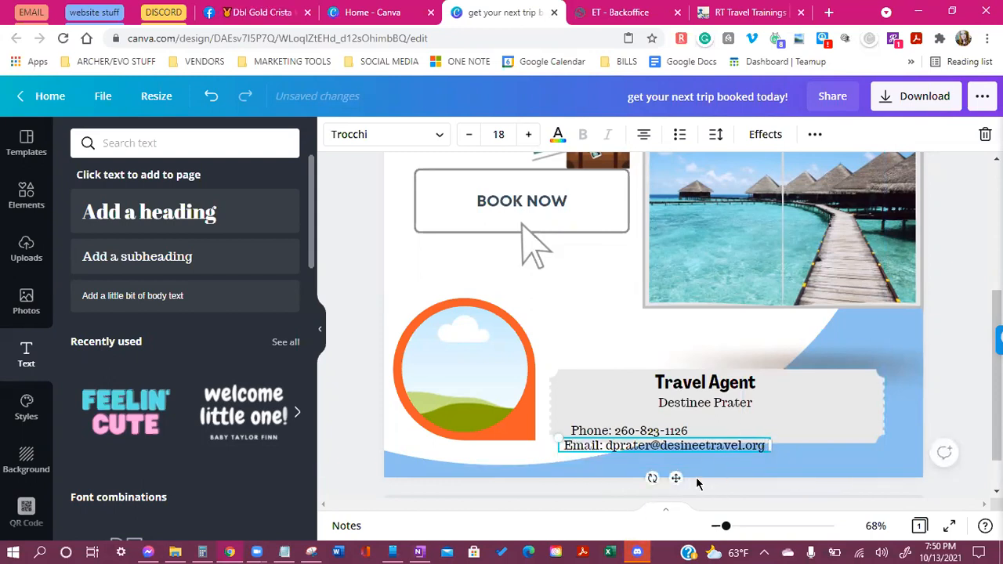
drag(676, 478, 730, 450)
Reduce the phone number text to size 15 and narrow its box
click(643, 431)
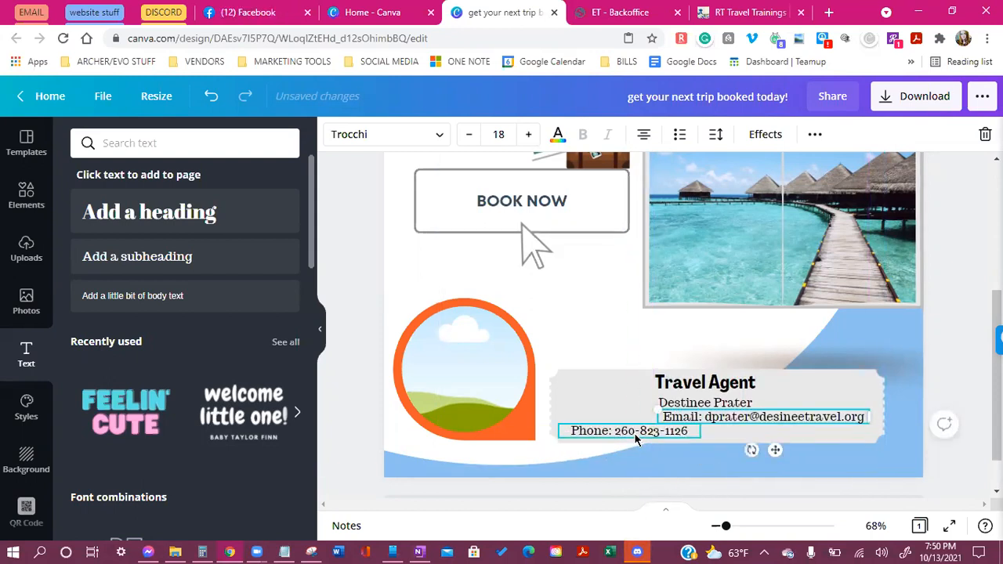
click(469, 134)
click(469, 134)
click(474, 136)
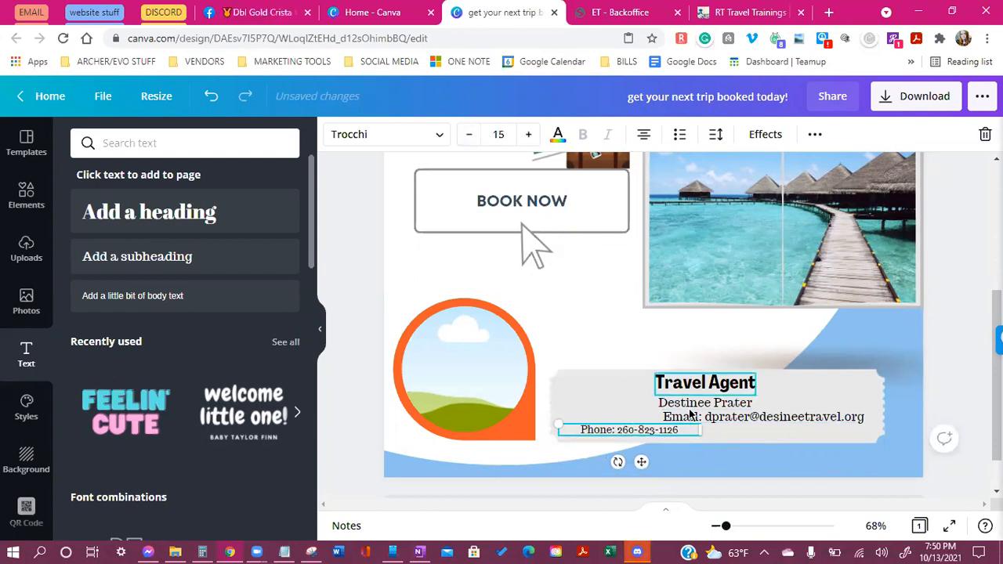
drag(702, 430, 665, 436)
Reduce the email text to size 16, narrow it and place it right of the phone number
click(706, 417)
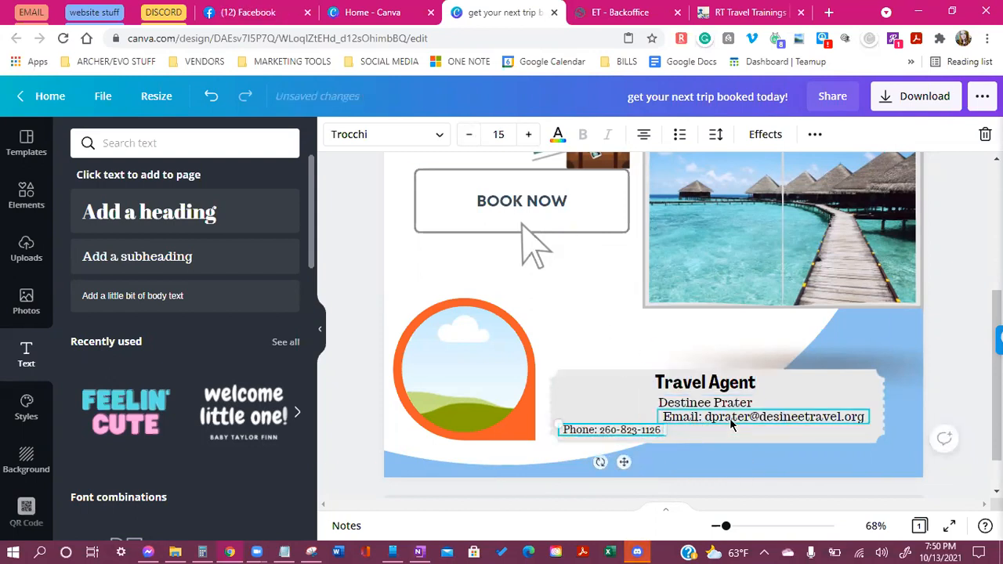
click(468, 134)
click(469, 137)
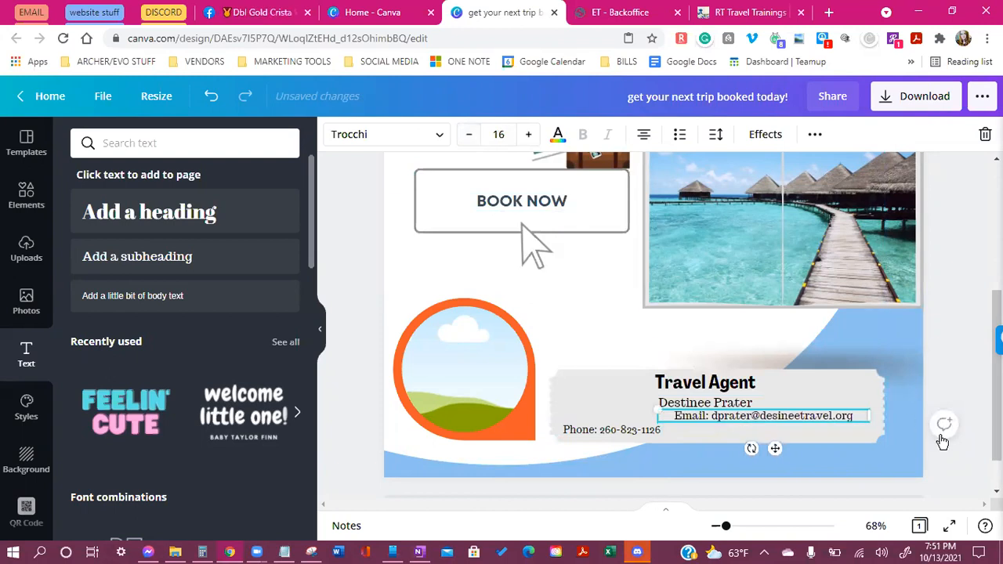
drag(856, 417, 840, 418)
drag(771, 448, 800, 466)
click(612, 430)
click(750, 443)
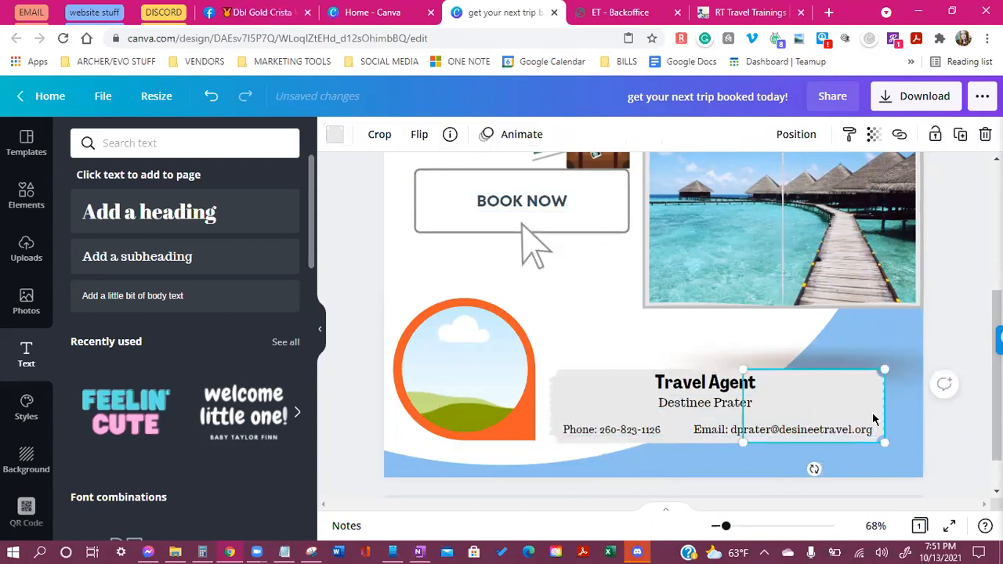
scroll(933, 427, up, 1)
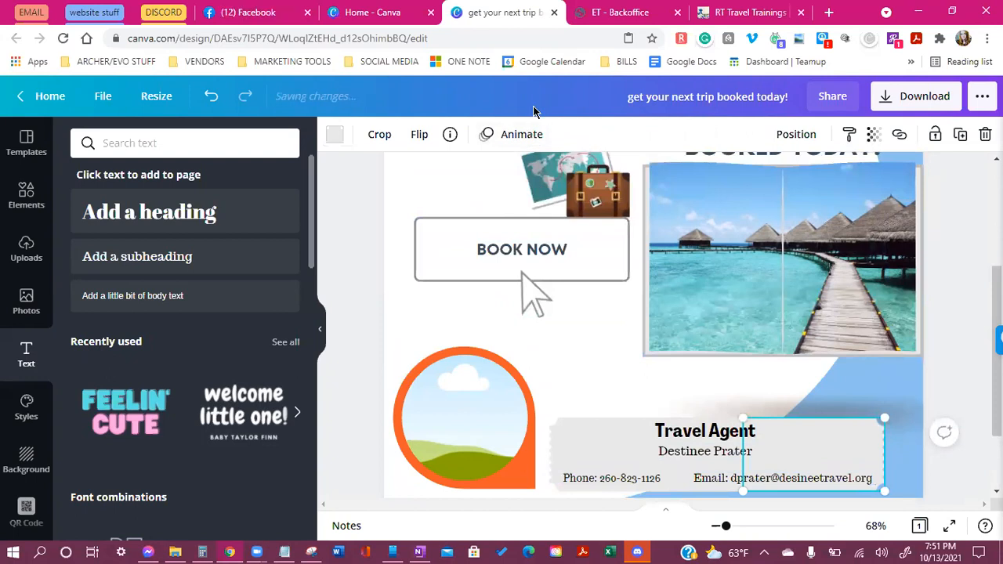
scroll(559, 321, down, 2)
click(428, 352)
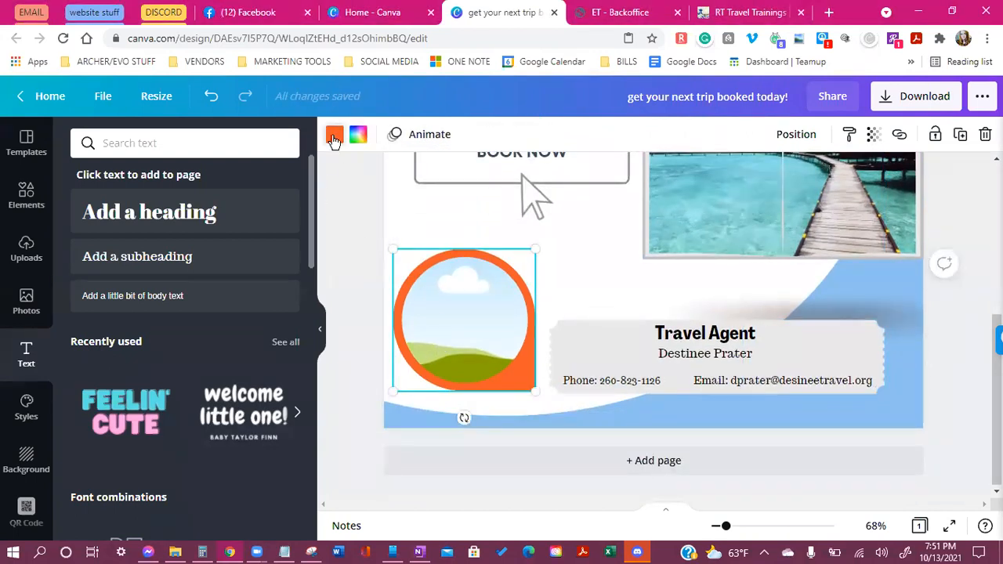
Change the circle frame's orange rim to the dark navy document colour
click(335, 134)
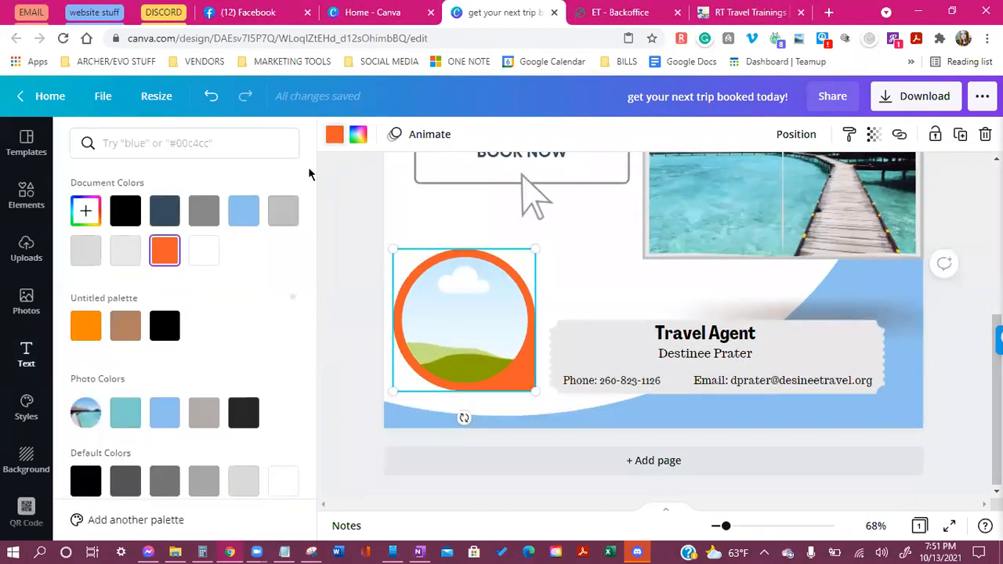
click(164, 210)
click(575, 273)
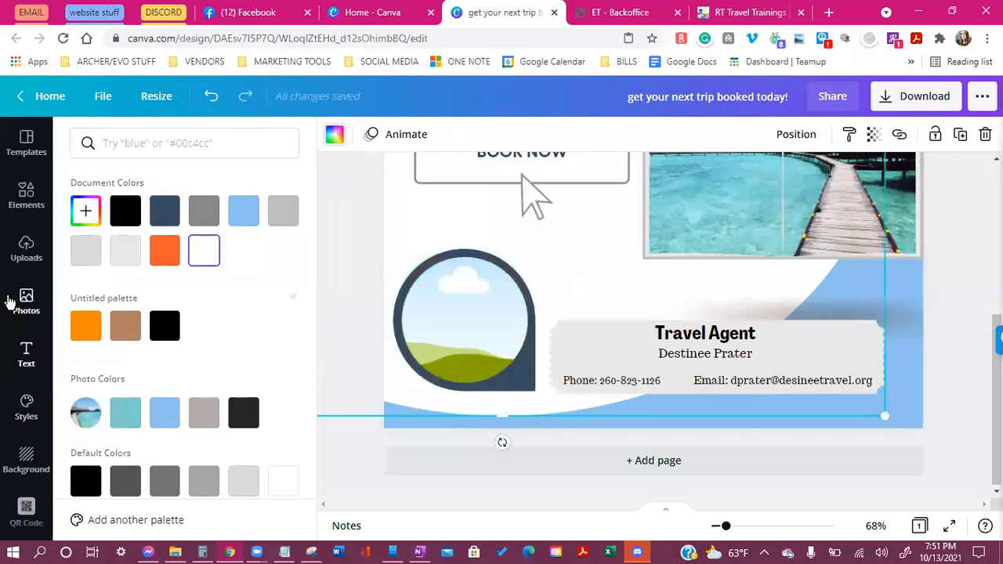
click(36, 259)
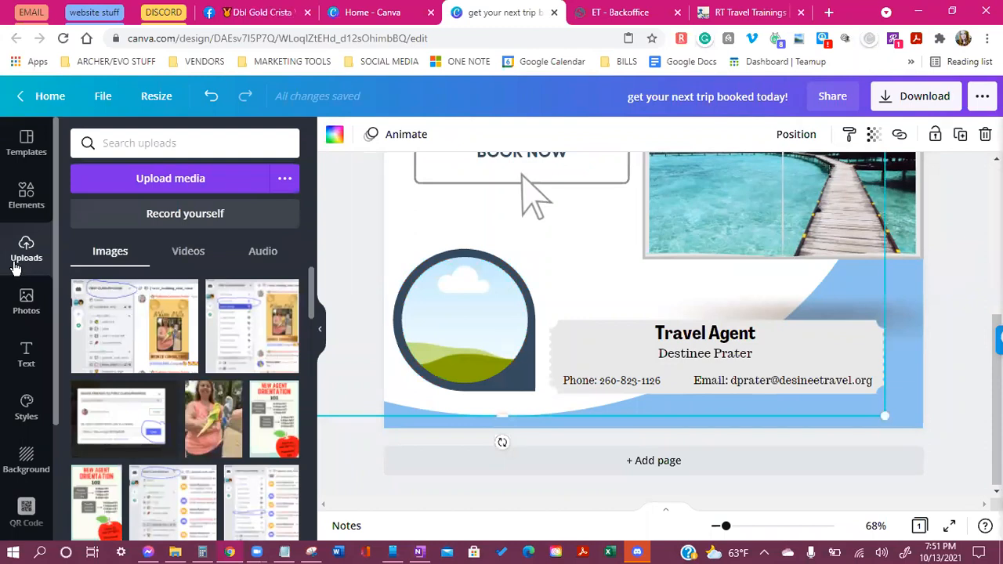
Upload Untitled design (13).png from MY STUFF > Personal Phoos and fit it inside the circle frame
click(189, 192)
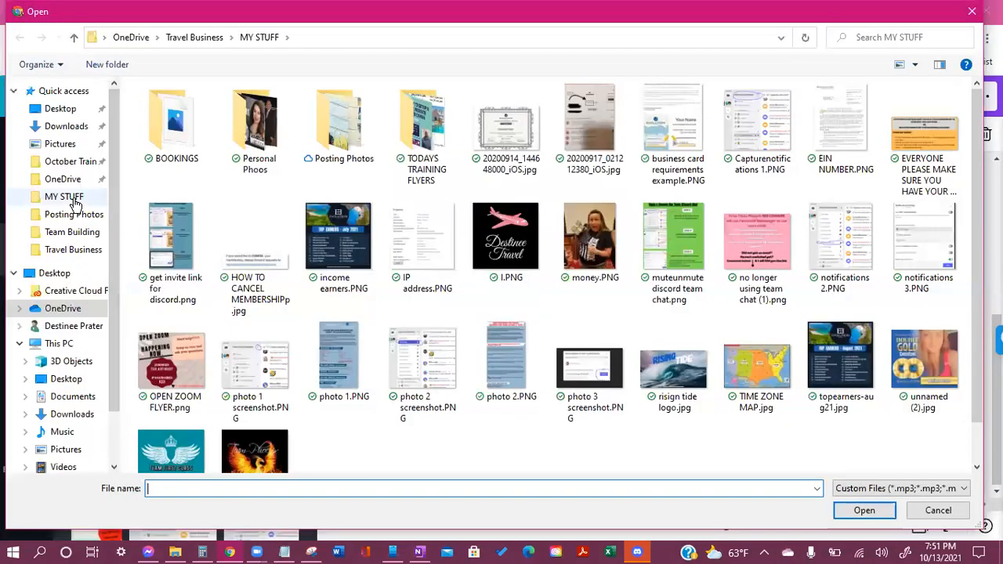
click(75, 203)
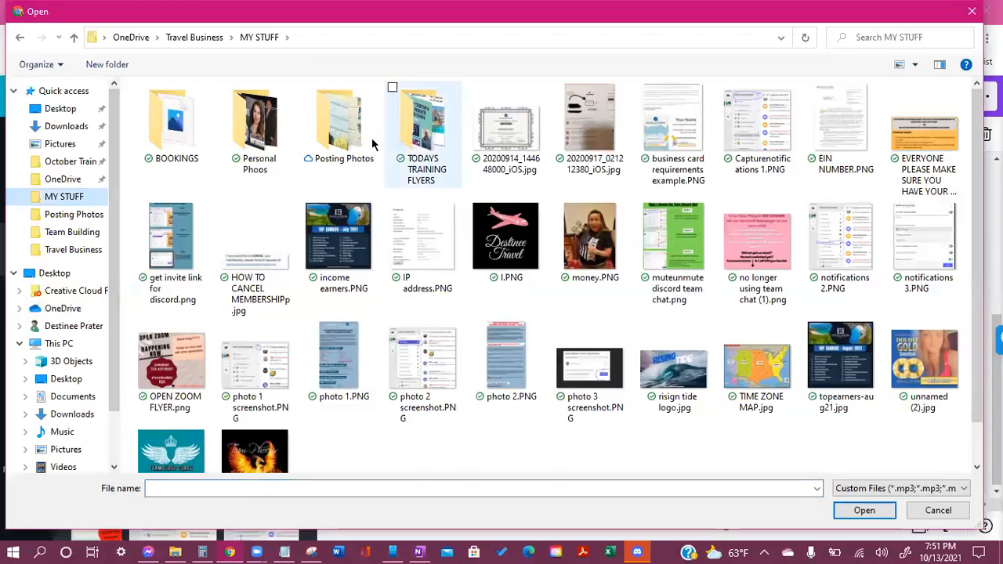
double_click(269, 146)
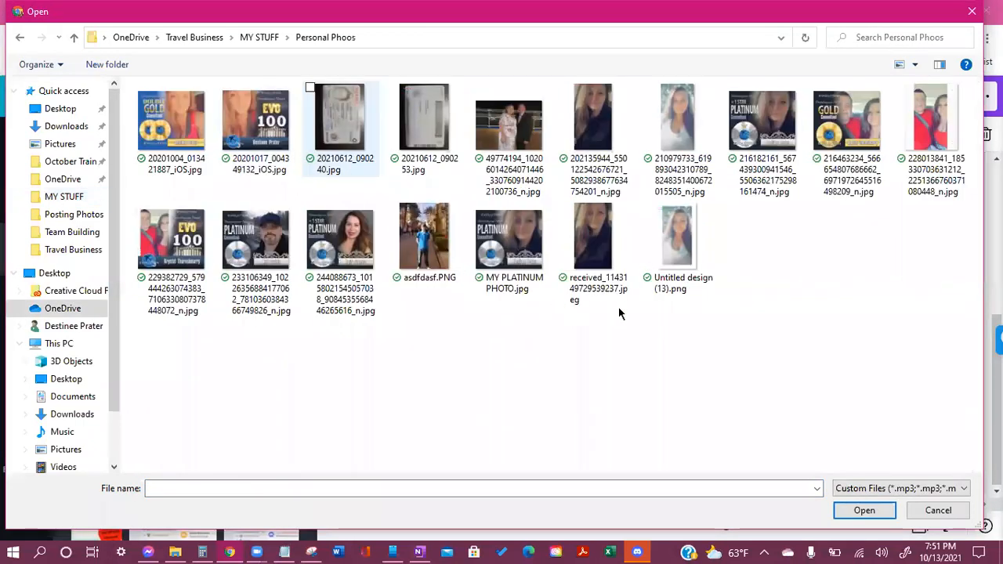
double_click(687, 244)
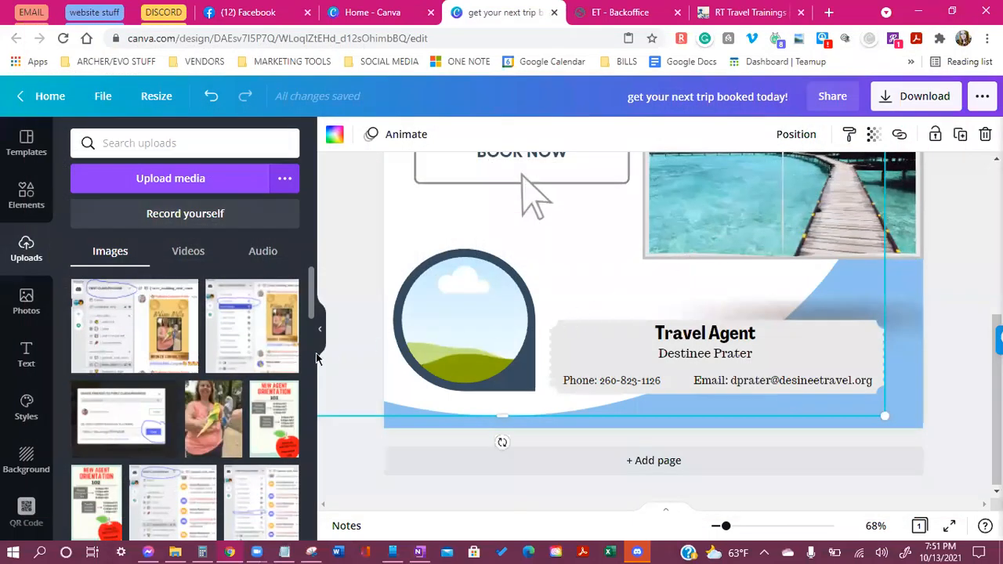
drag(91, 317, 475, 334)
double_click(479, 310)
double_click(469, 361)
click(590, 289)
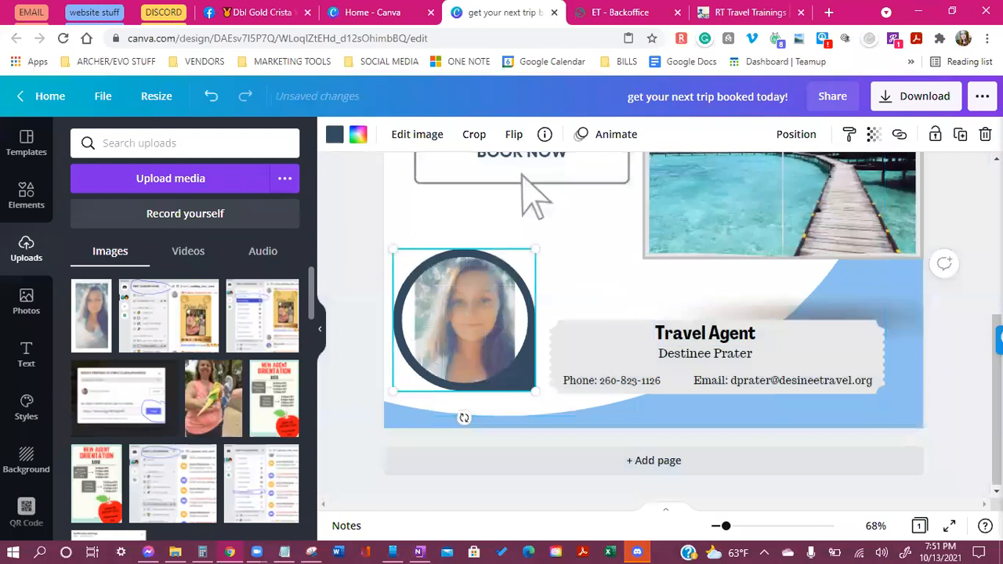
click(961, 366)
scroll(931, 426, up, 4)
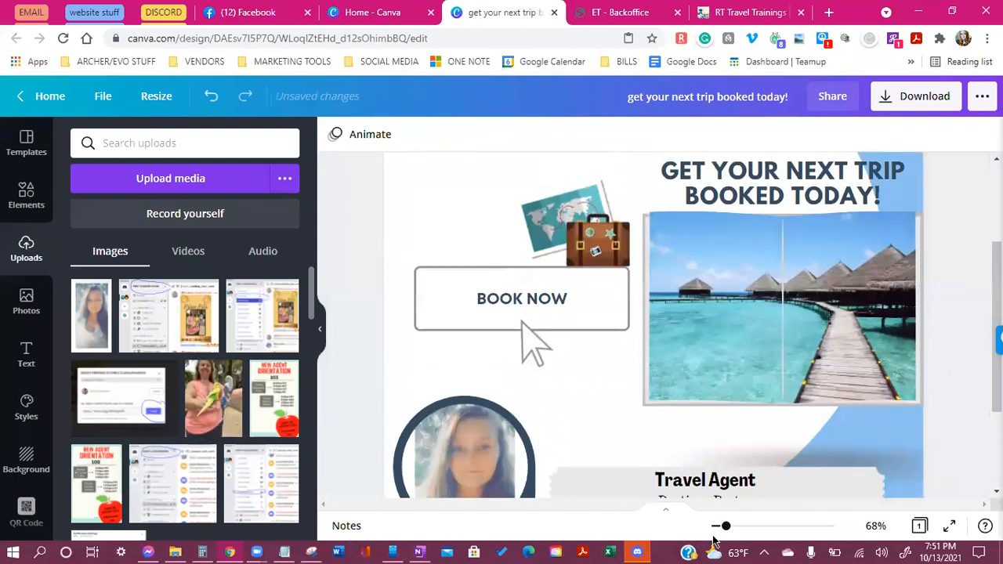
Bring the suitcase graphic forward, shrink it and tuck it at the ticket's right end by the page edge
drag(728, 533, 718, 529)
scroll(880, 471, up, 1)
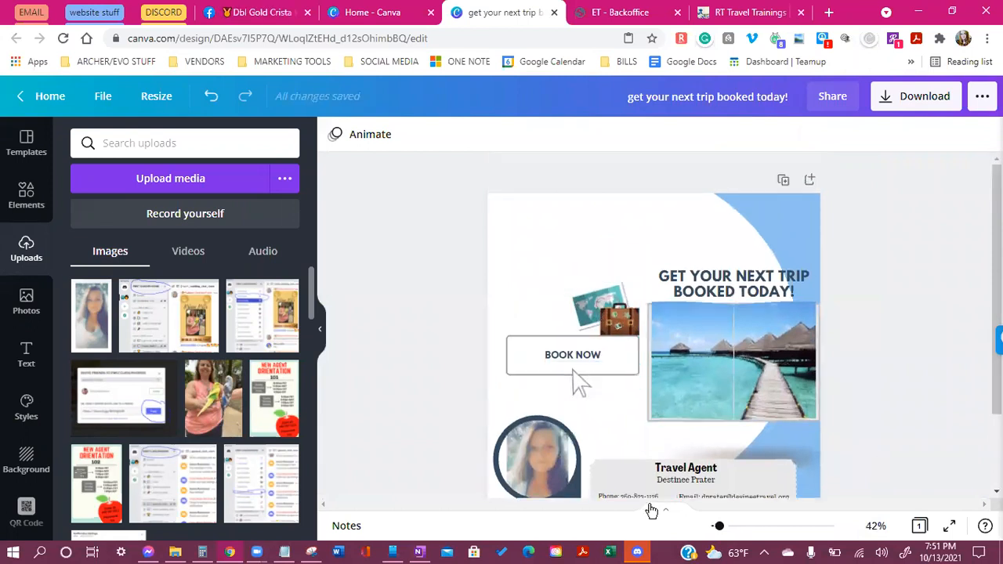
scroll(535, 332, down, 1)
click(610, 278)
drag(570, 238, 557, 221)
drag(603, 257, 783, 398)
click(797, 135)
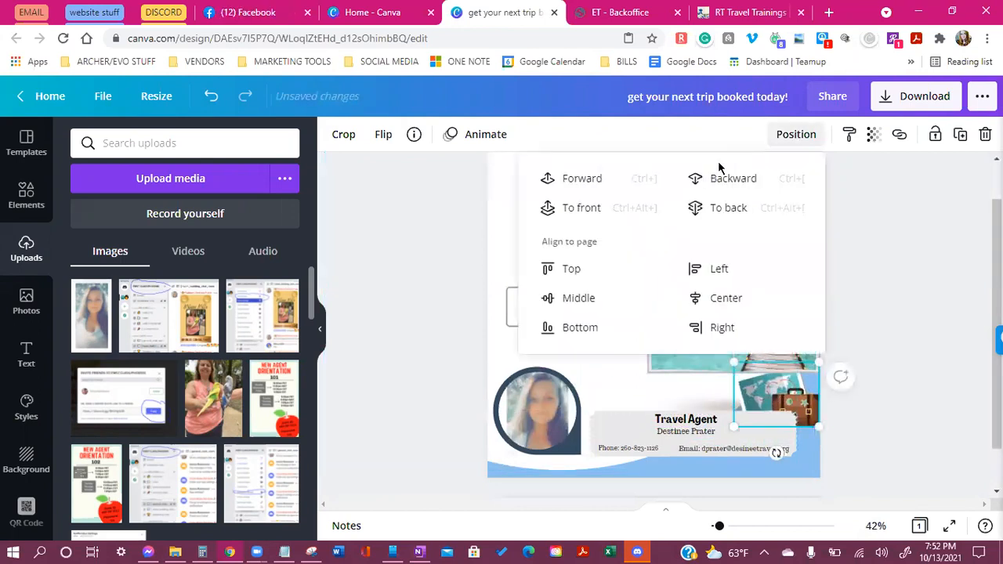
click(605, 207)
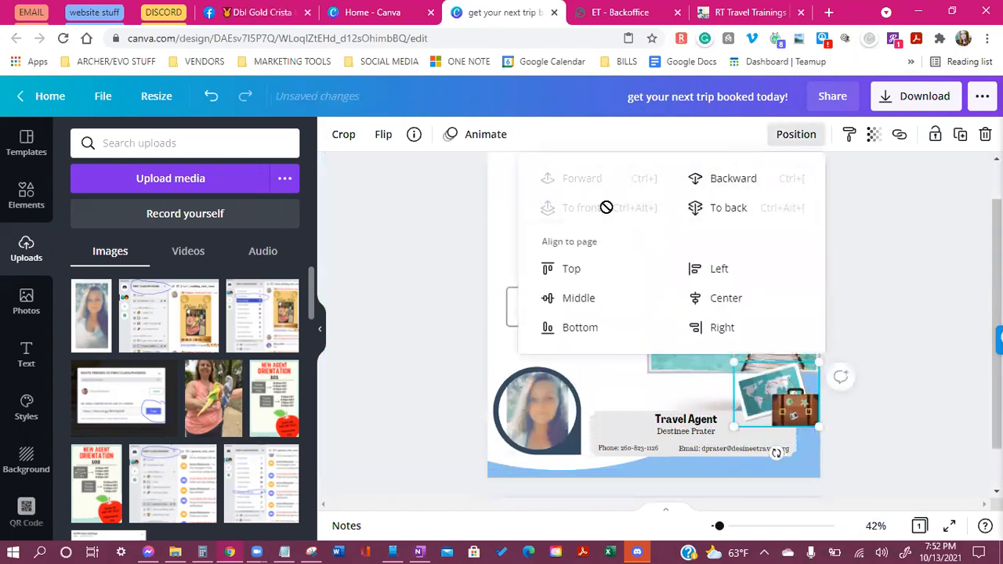
click(815, 417)
drag(733, 421, 786, 407)
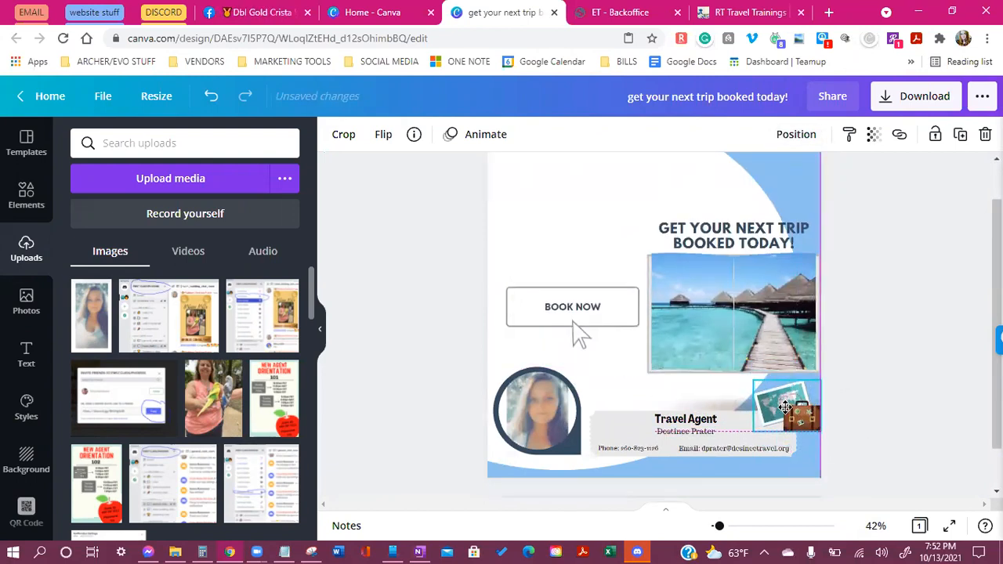
click(880, 437)
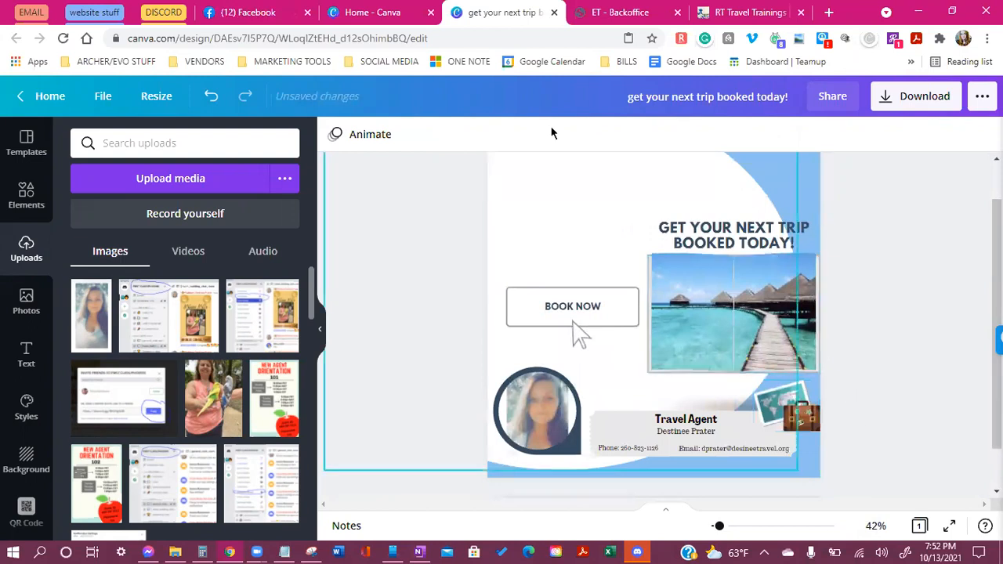
scroll(654, 235, up, 1)
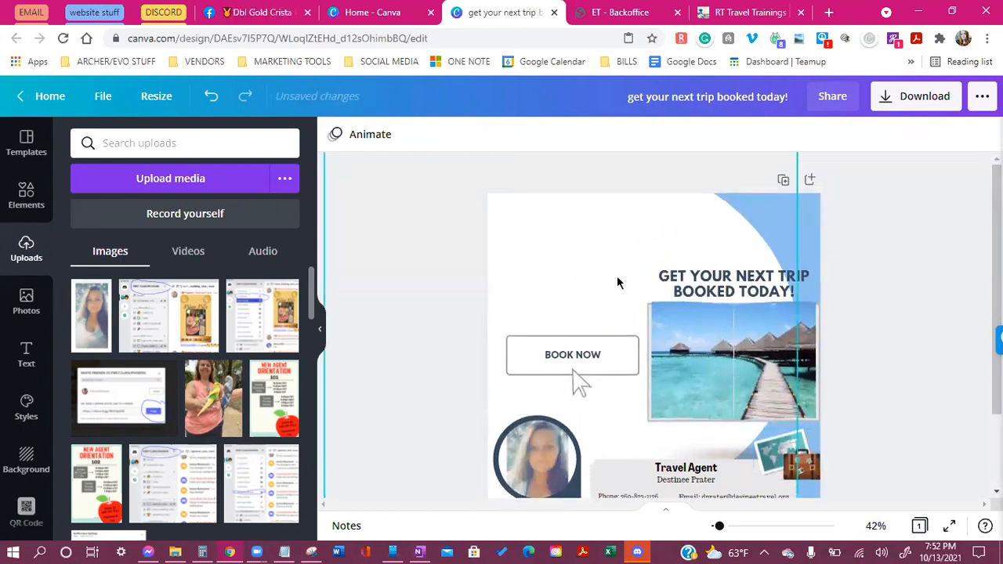
Enlarge the beach photo and move it to the upper left
click(720, 384)
drag(651, 424, 608, 449)
drag(715, 364, 622, 285)
click(752, 341)
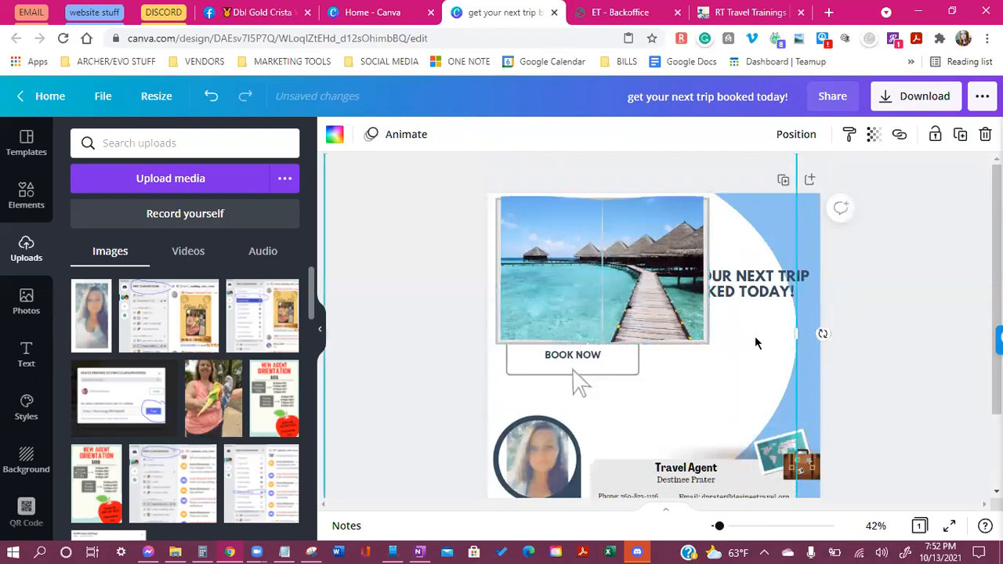
Delete the BOOK NOW button
click(621, 378)
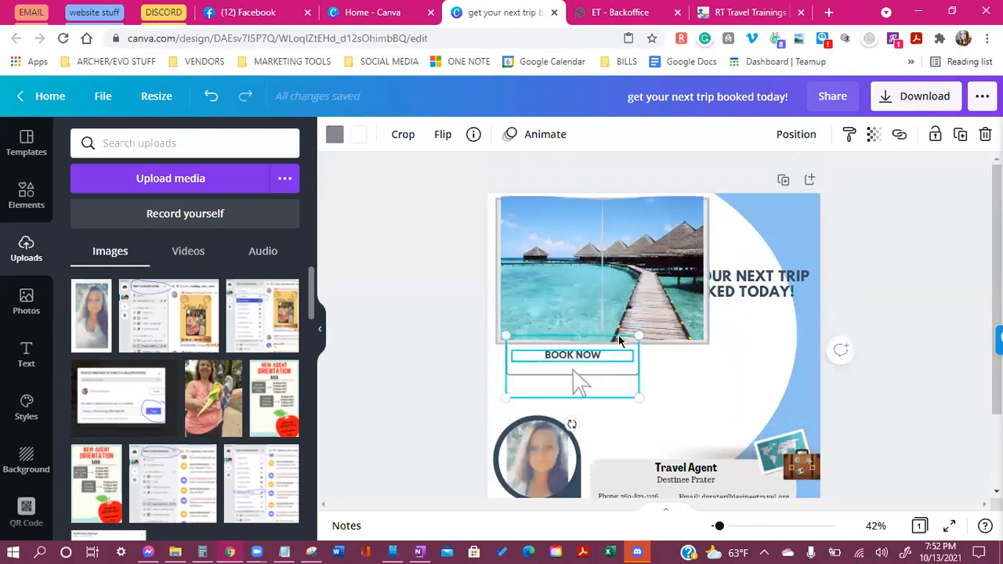
click(577, 367)
click(580, 360)
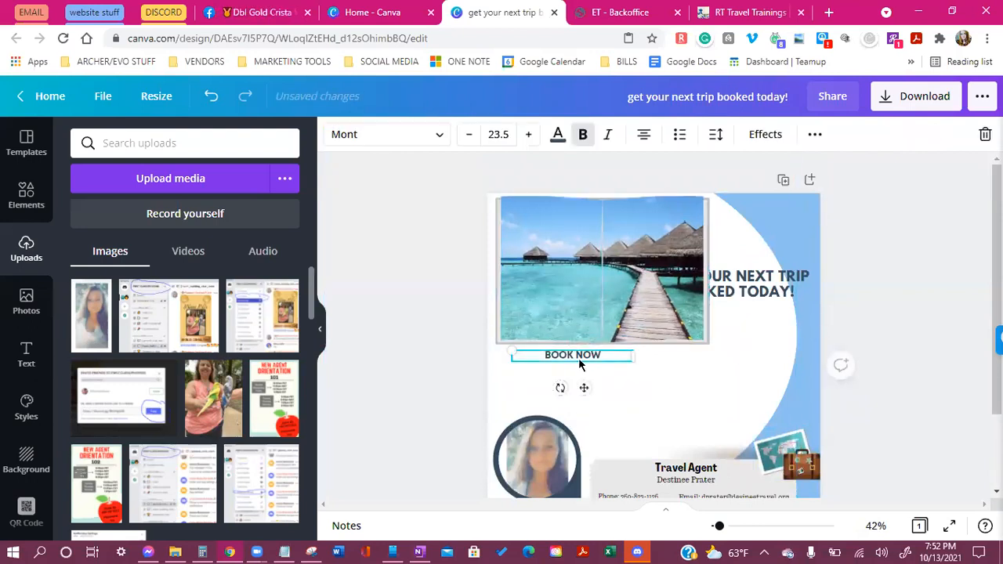
key(Delete)
Move the GET YOUR NEXT TRIP headline below the photo, enlarge it and centre it
scroll(705, 349, down, 1)
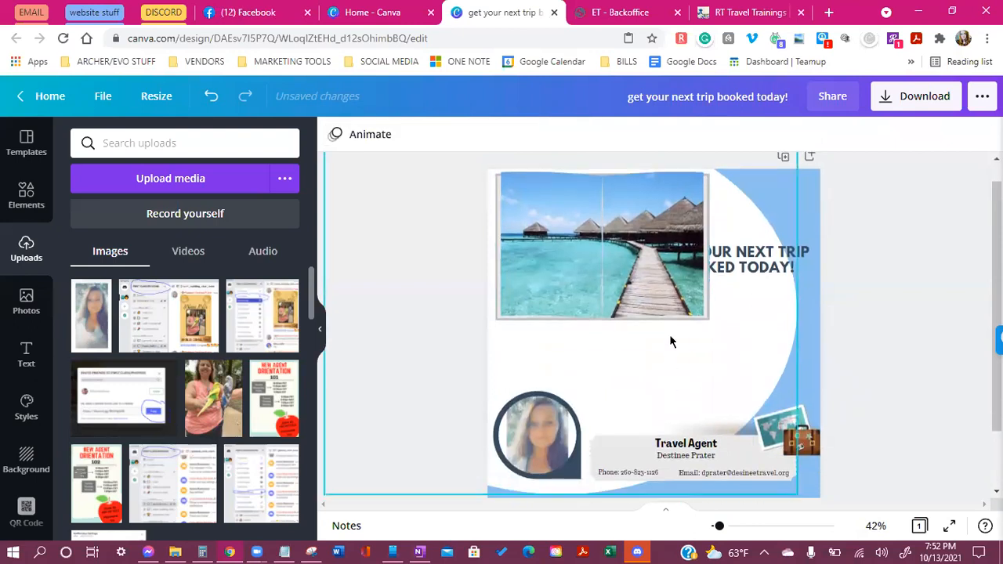
click(741, 281)
drag(745, 283, 641, 354)
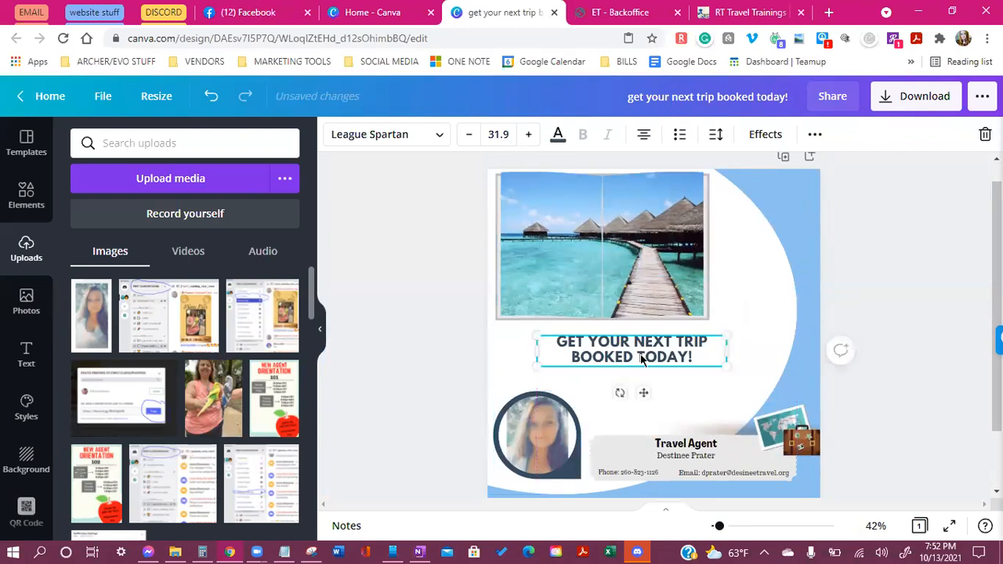
drag(722, 362, 754, 371)
drag(537, 373, 521, 374)
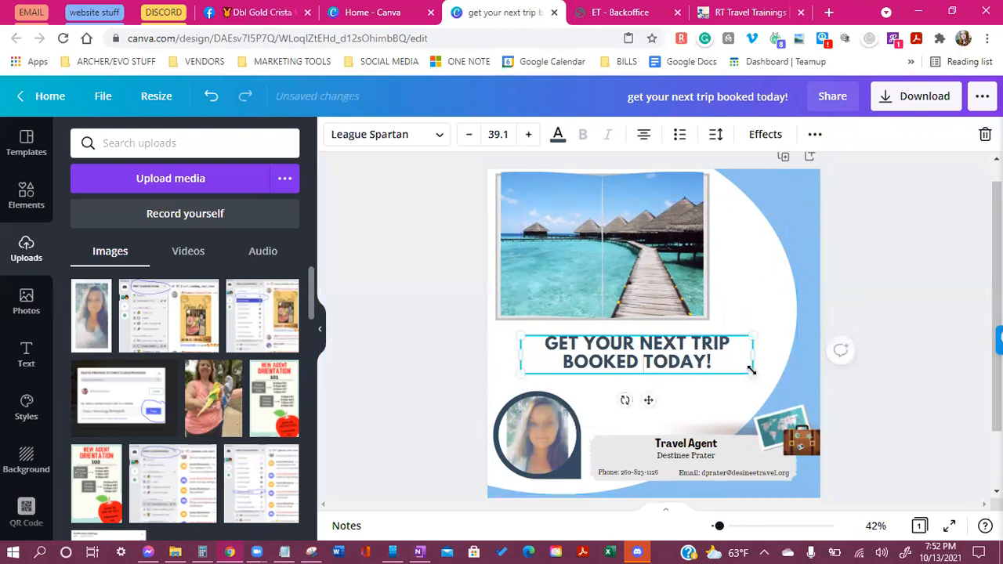
drag(646, 400, 614, 396)
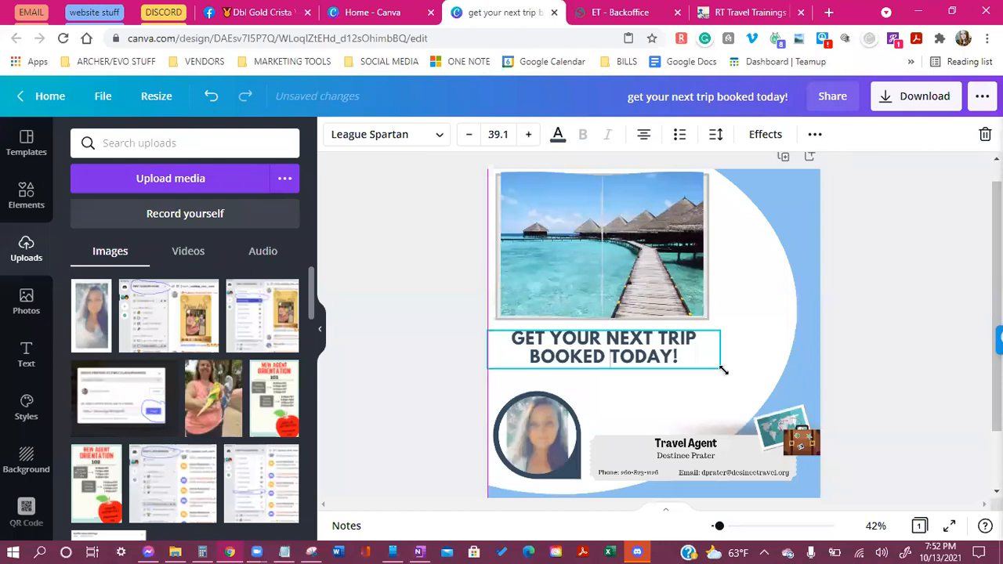
drag(724, 342, 676, 356)
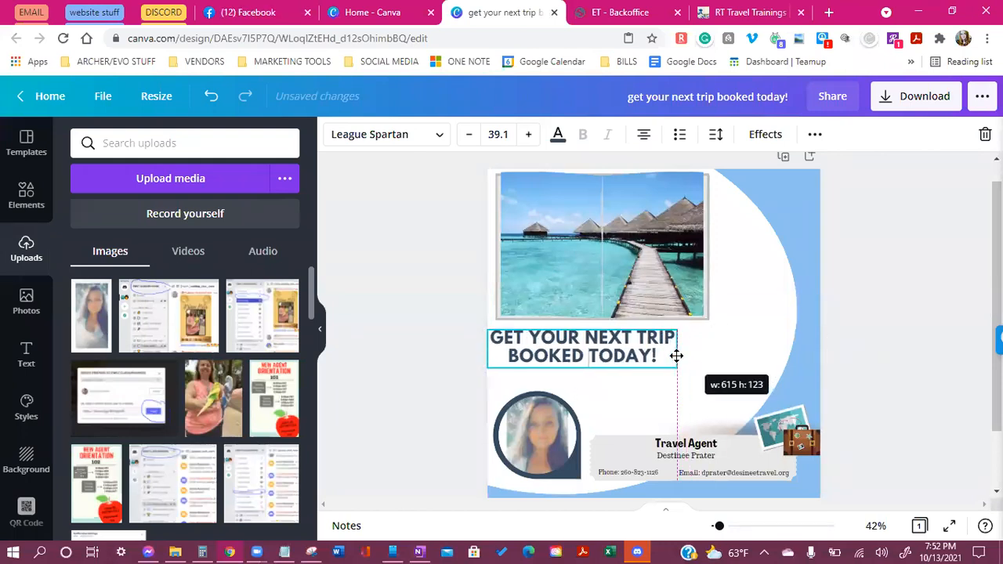
drag(593, 392, 614, 393)
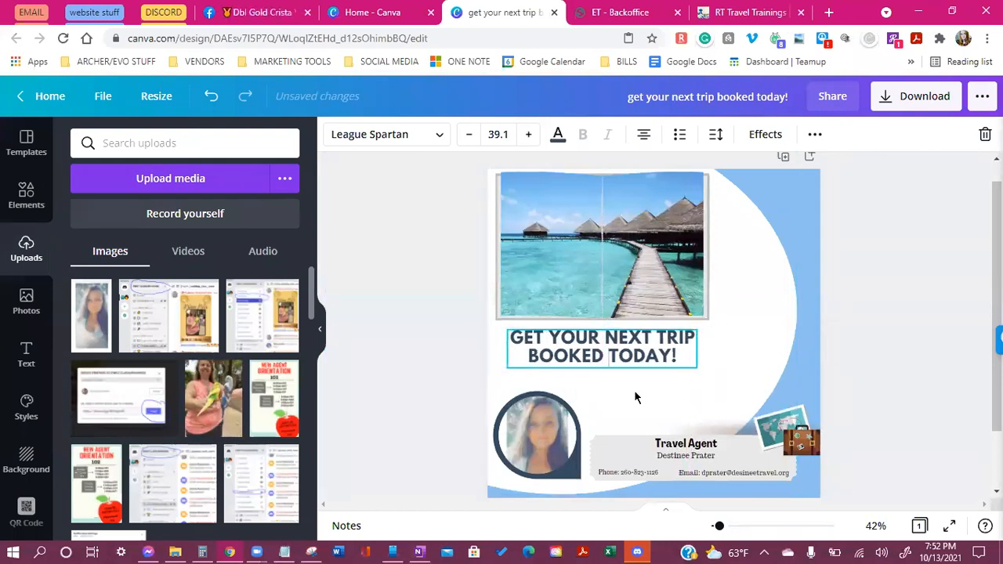
click(635, 397)
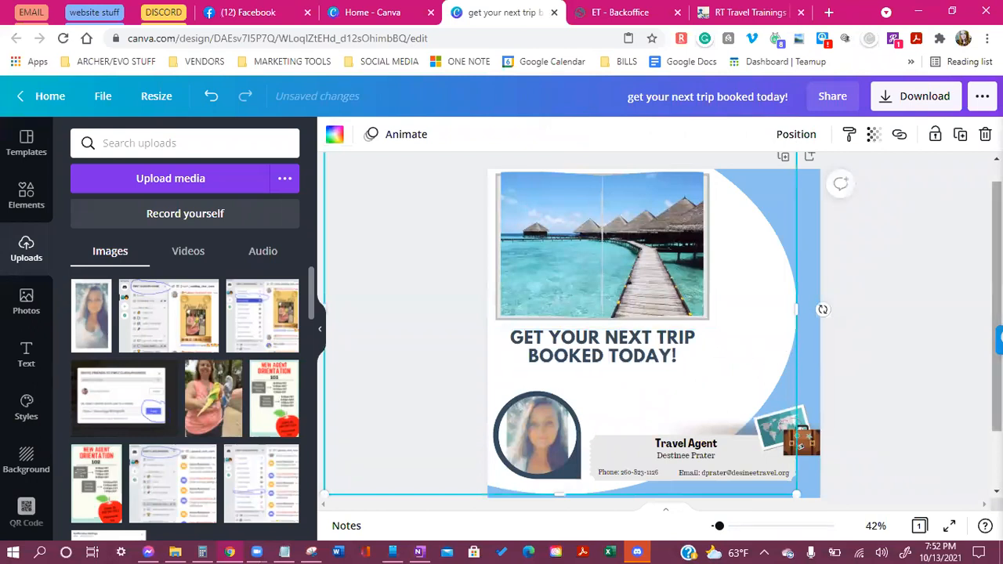
click(911, 381)
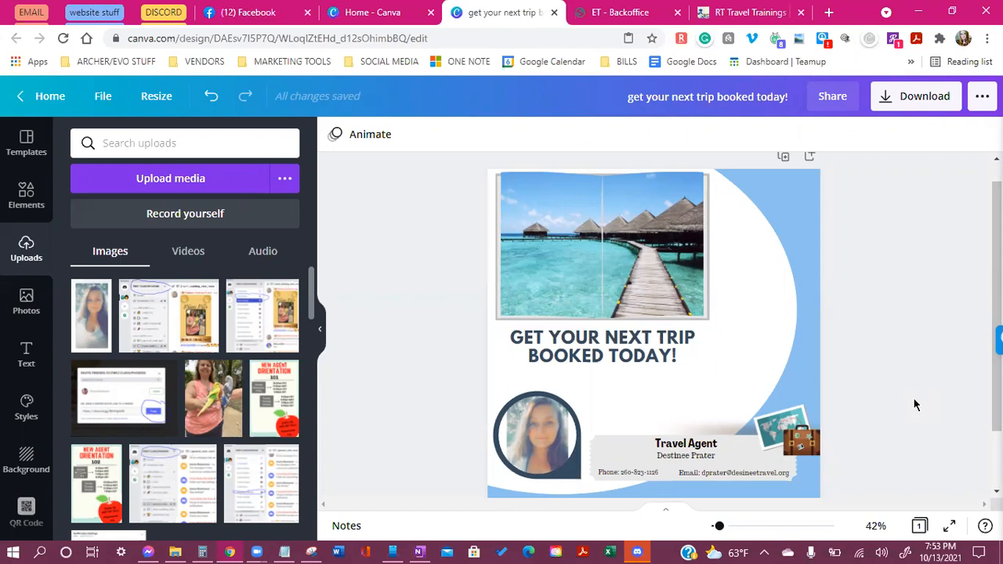
Nudge the headline right, then shift it back left into alignment
click(646, 344)
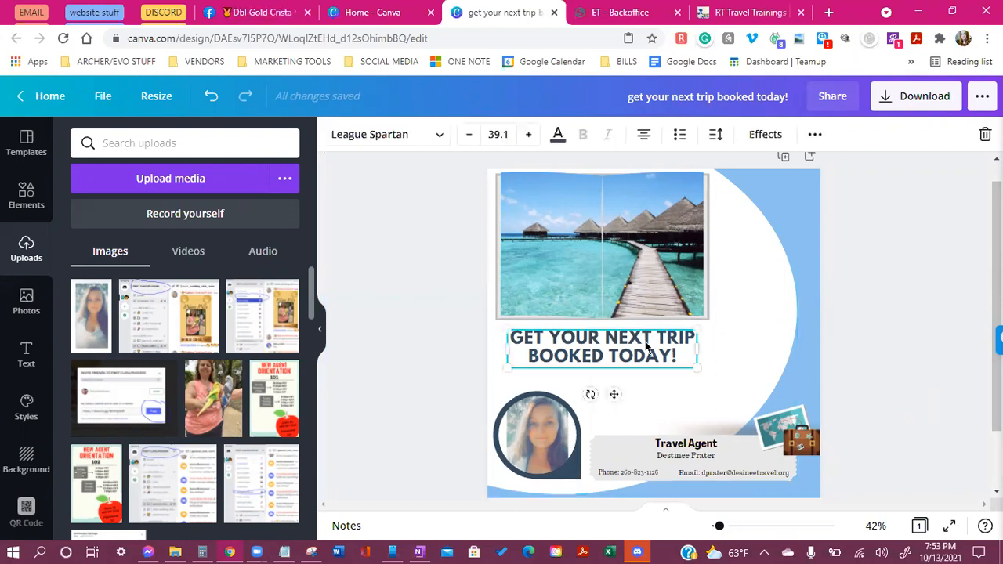
drag(618, 398, 664, 393)
click(594, 396)
click(614, 350)
drag(658, 393, 615, 395)
click(716, 377)
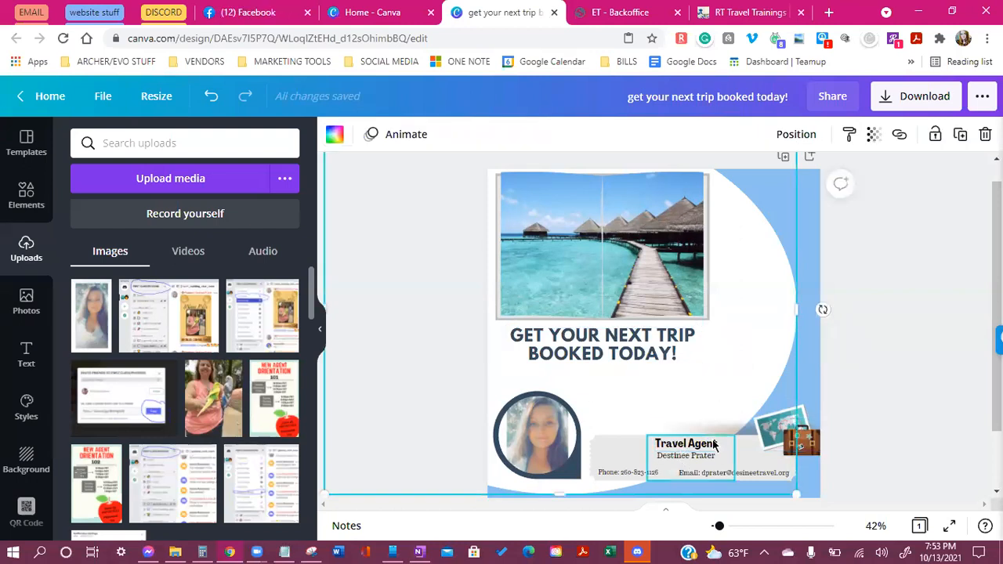
Move the Travel Agent title and the agent's name to the left
scroll(650, 407, down, 1)
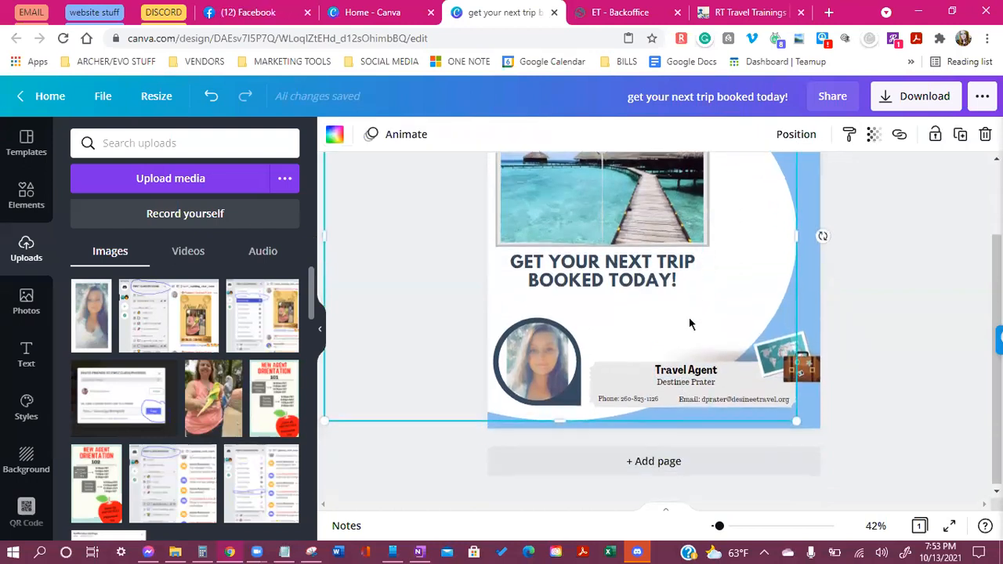
click(656, 402)
drag(685, 371, 625, 364)
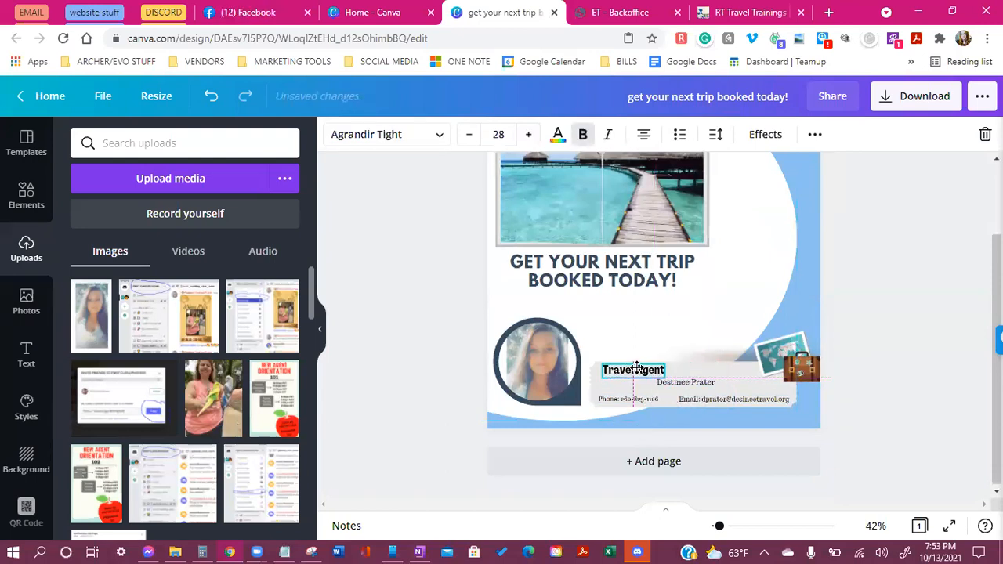
mouse_move(680, 384)
mouse_down()
mouse_move(639, 383)
mouse_move(646, 403)
mouse_move(659, 397)
mouse_move(627, 395)
mouse_move(661, 397)
mouse_move(683, 378)
mouse_up()
Enlarge the phone number and fit it on one line at the right
click(718, 348)
click(499, 134)
click(530, 134)
click(530, 134)
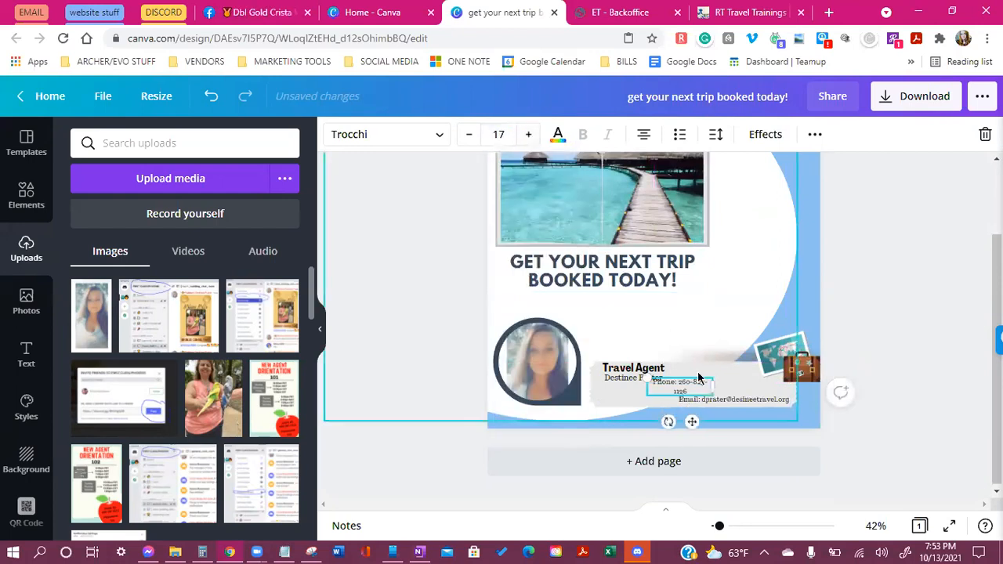
drag(712, 387, 725, 403)
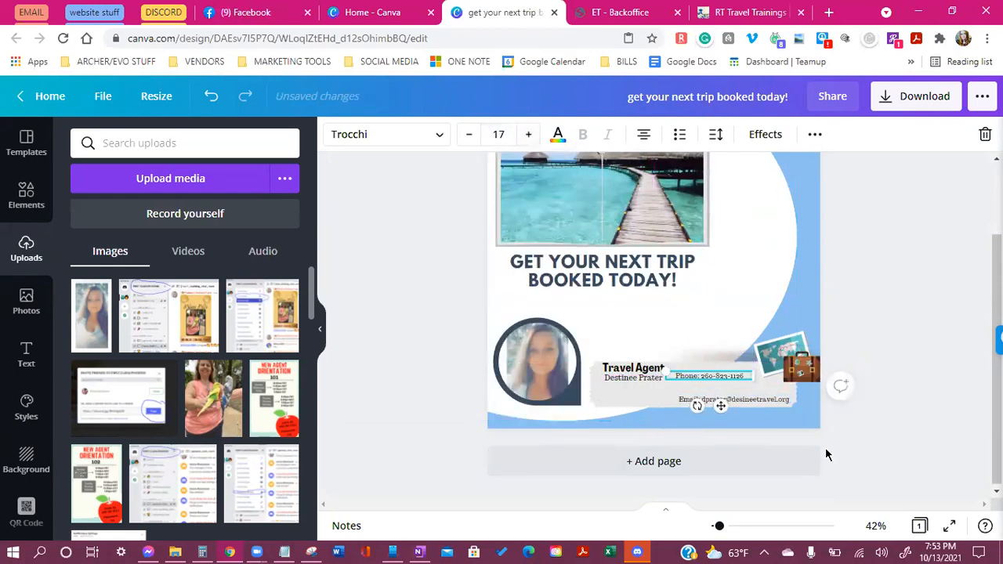
Increase the phone number text to size 19
click(684, 278)
click(740, 400)
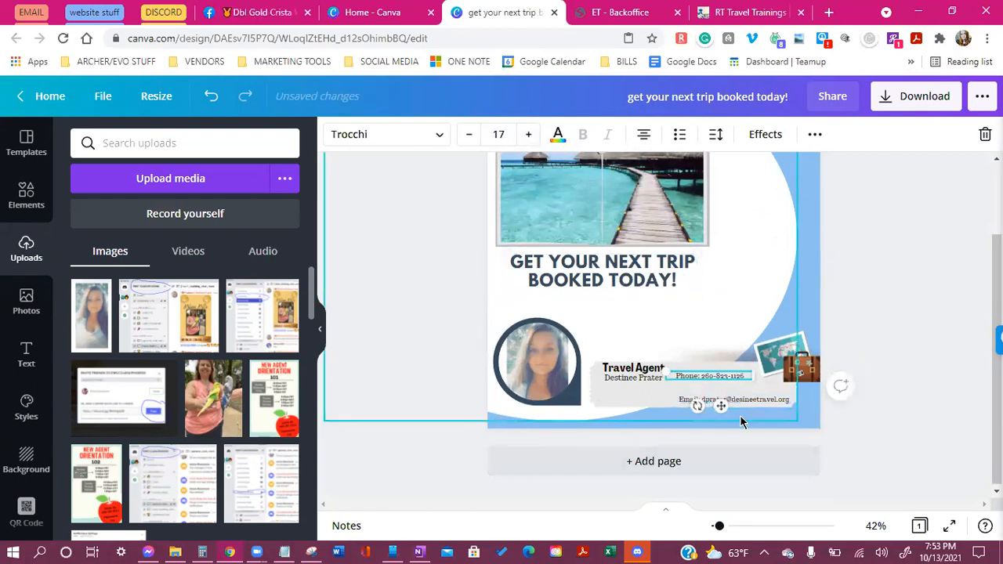
click(724, 337)
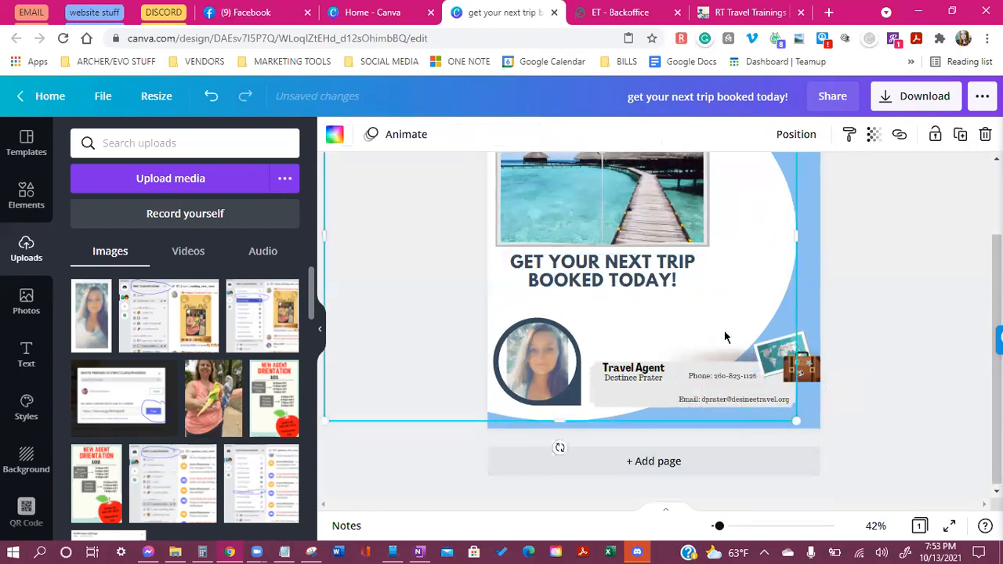
click(735, 406)
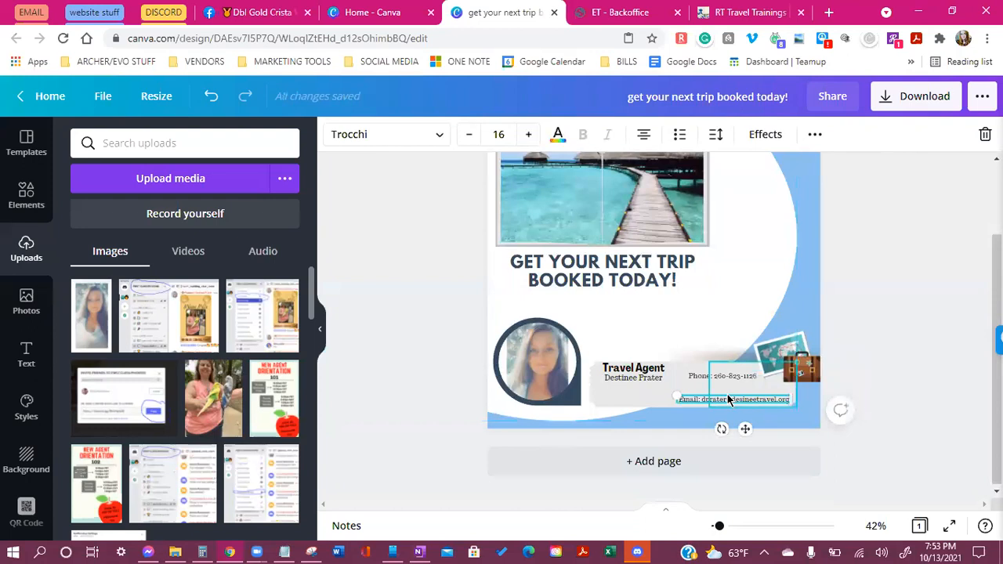
click(734, 321)
click(717, 376)
click(529, 138)
click(529, 138)
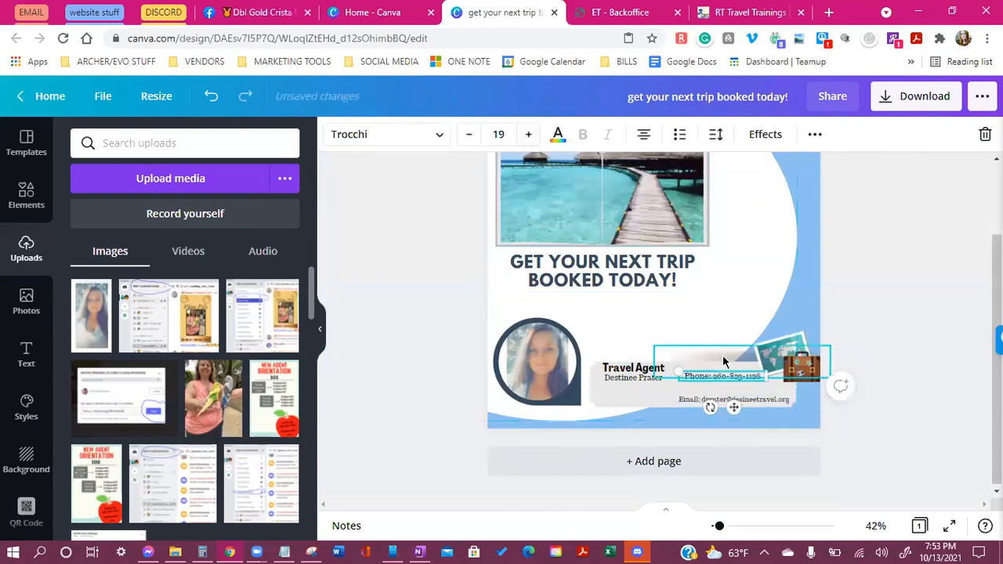
click(720, 358)
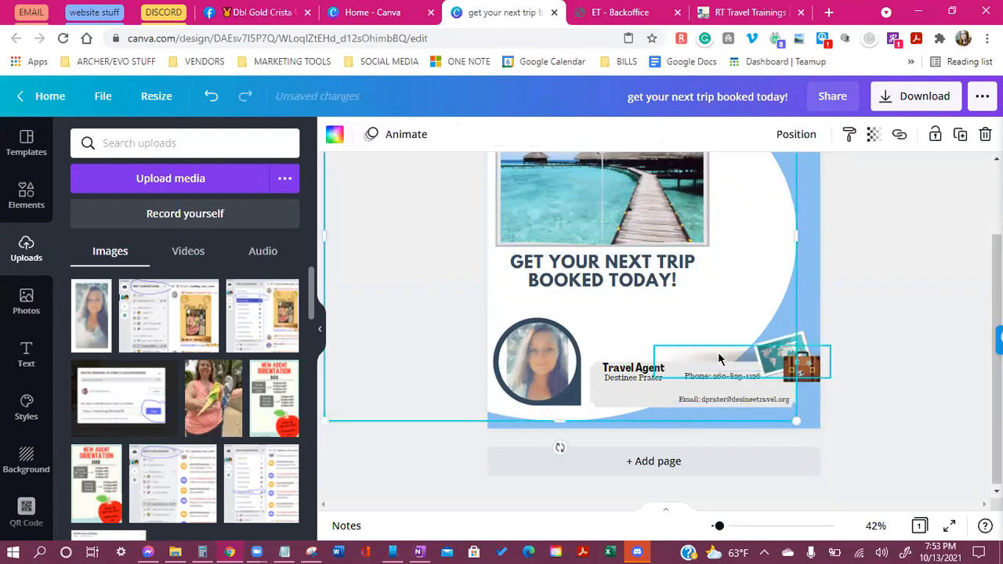
Enlarge the email to 17, widen it to one line, and move it beneath the phone
click(704, 405)
click(529, 134)
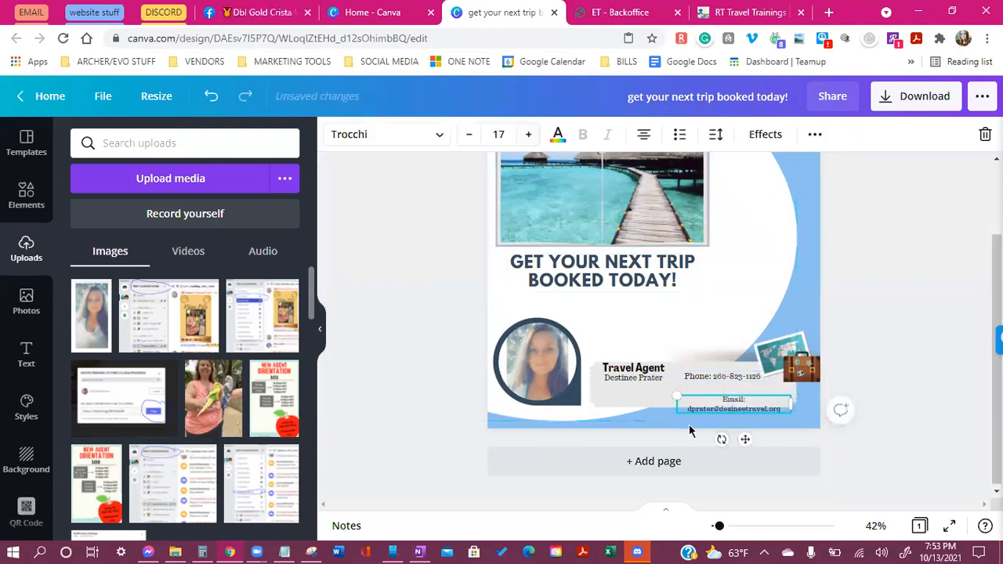
drag(792, 404, 799, 404)
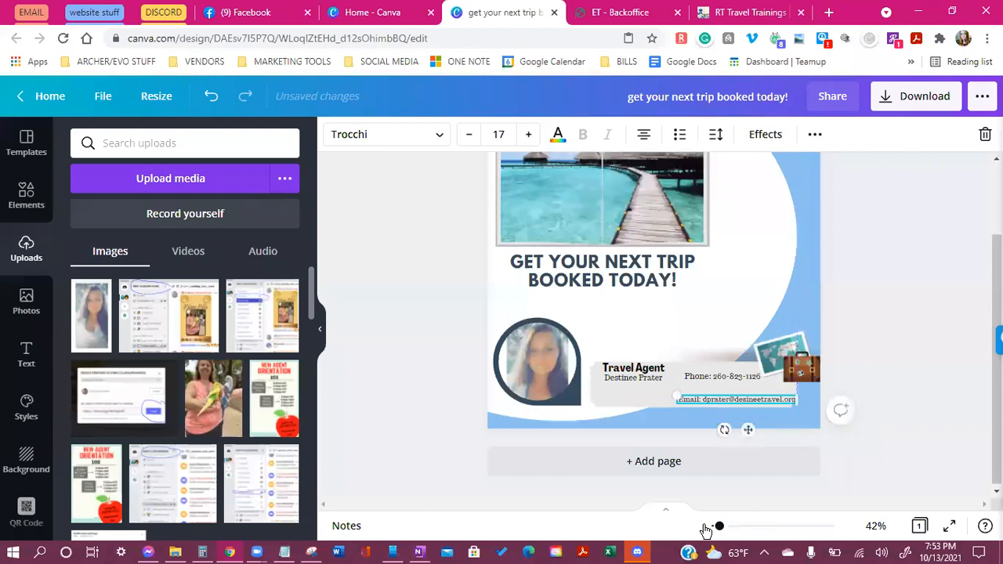
drag(718, 526, 722, 529)
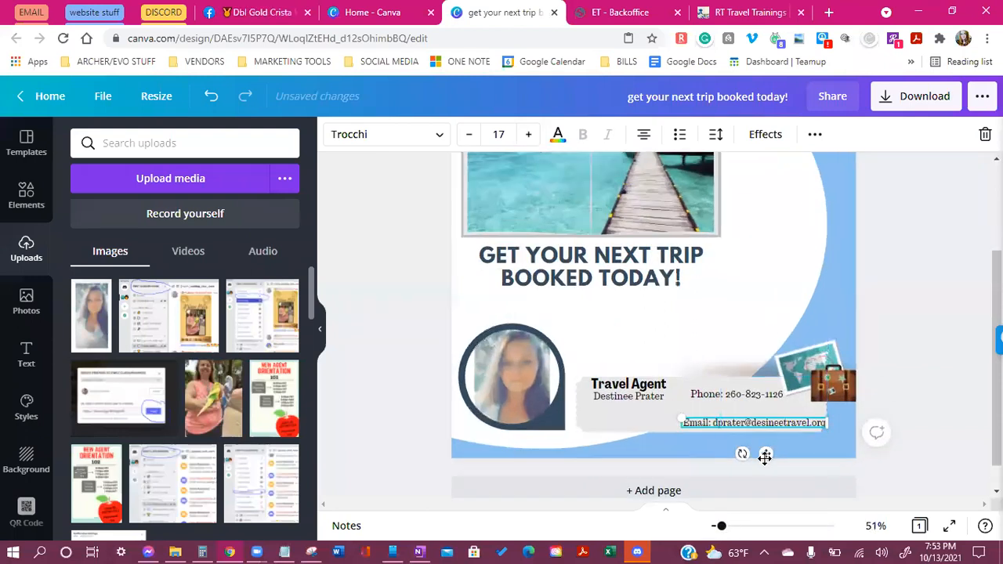
drag(765, 453, 757, 439)
click(742, 311)
Place the agent's name just below the Travel Agent title and zoom out to check
click(637, 409)
click(631, 411)
drag(631, 410, 619, 397)
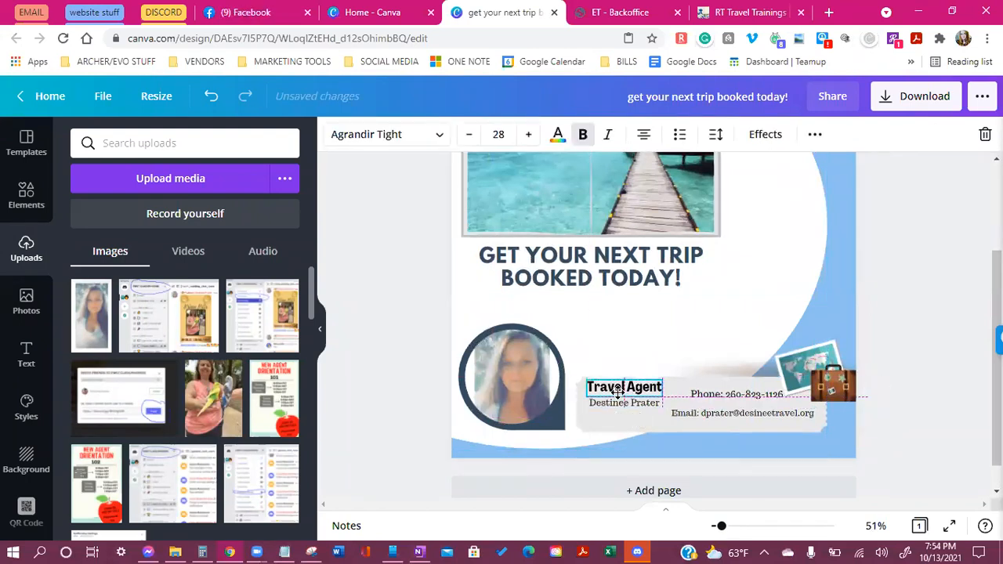
click(653, 349)
drag(721, 526, 718, 526)
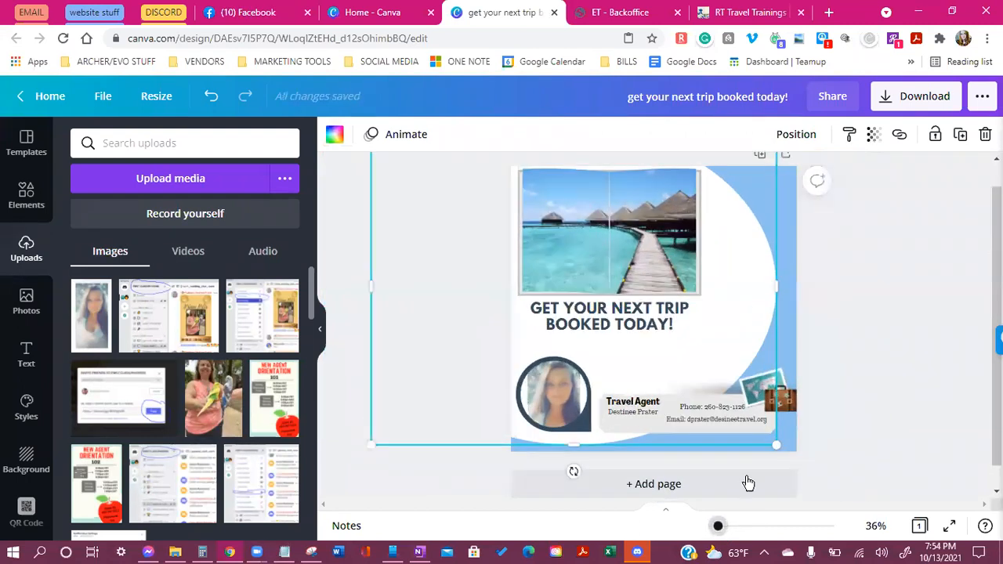
click(828, 409)
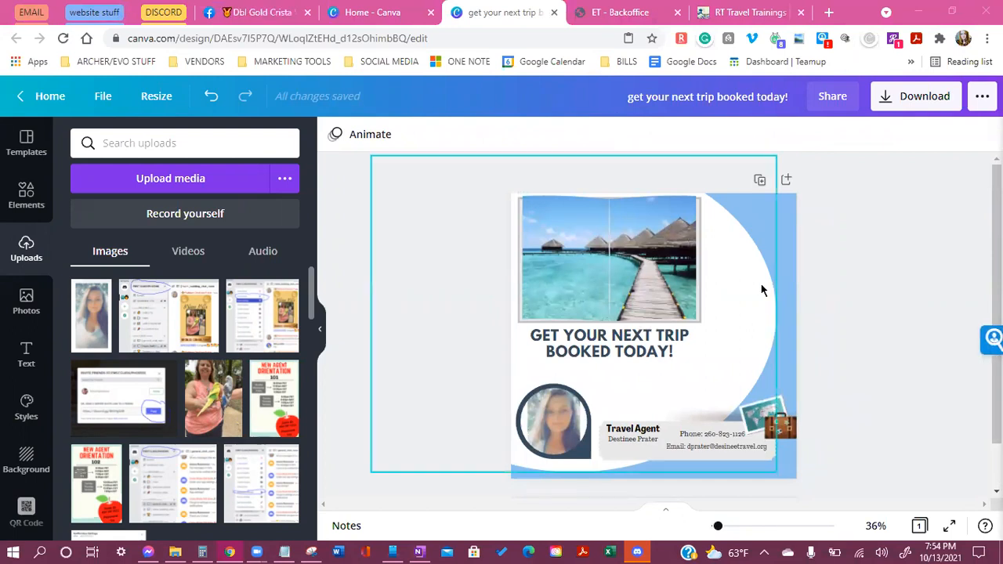
scroll(827, 276, down, 1)
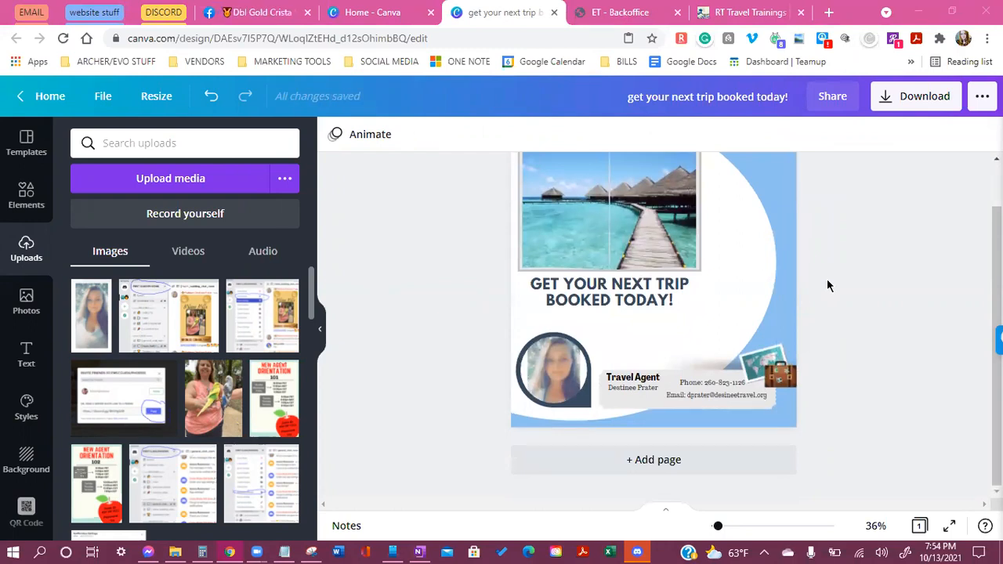
scroll(827, 285, up, 1)
scroll(827, 285, up, 1)
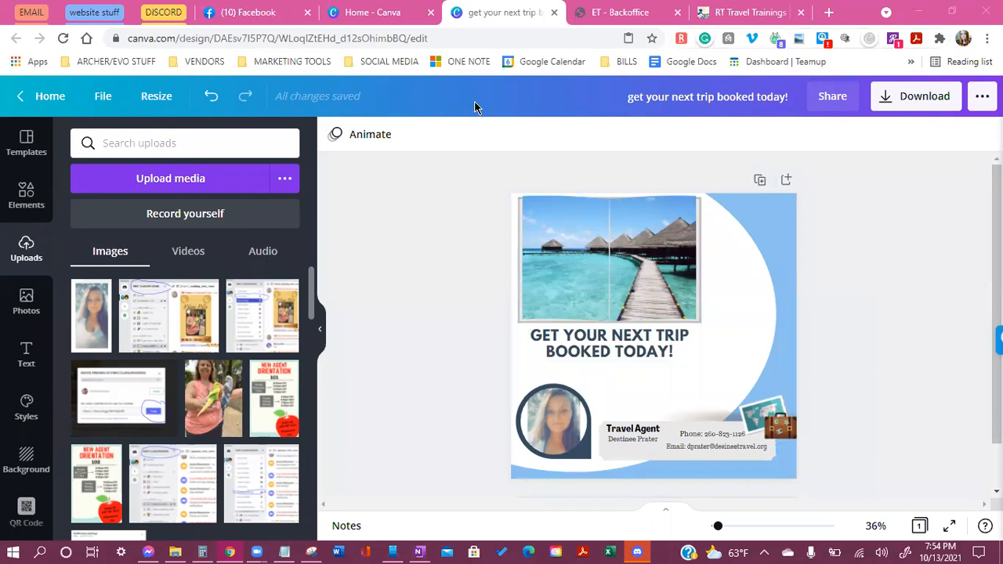
Download the design as a PNG, dismiss the share prompt, and open a new browser tab
click(921, 108)
click(887, 219)
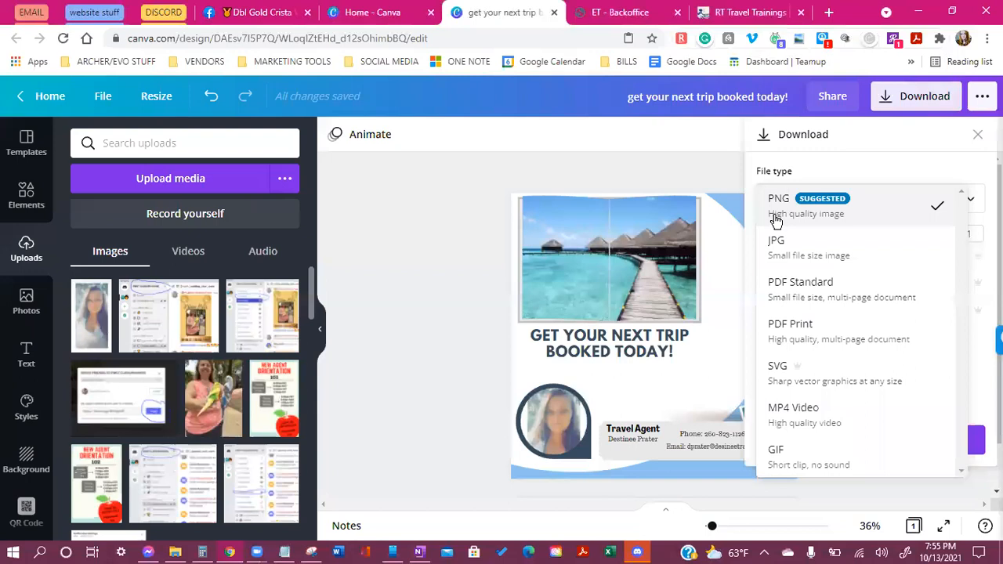
click(861, 213)
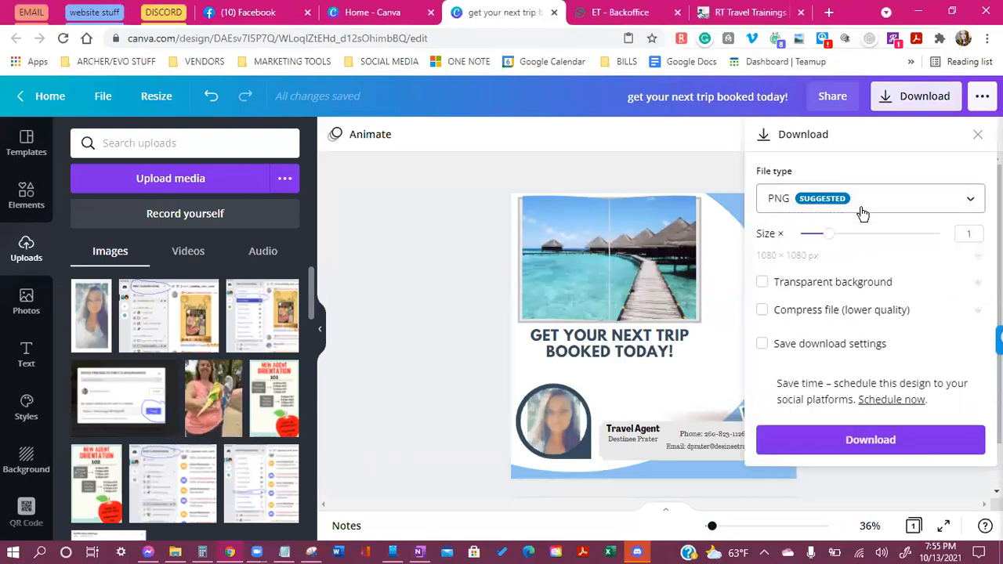
click(916, 442)
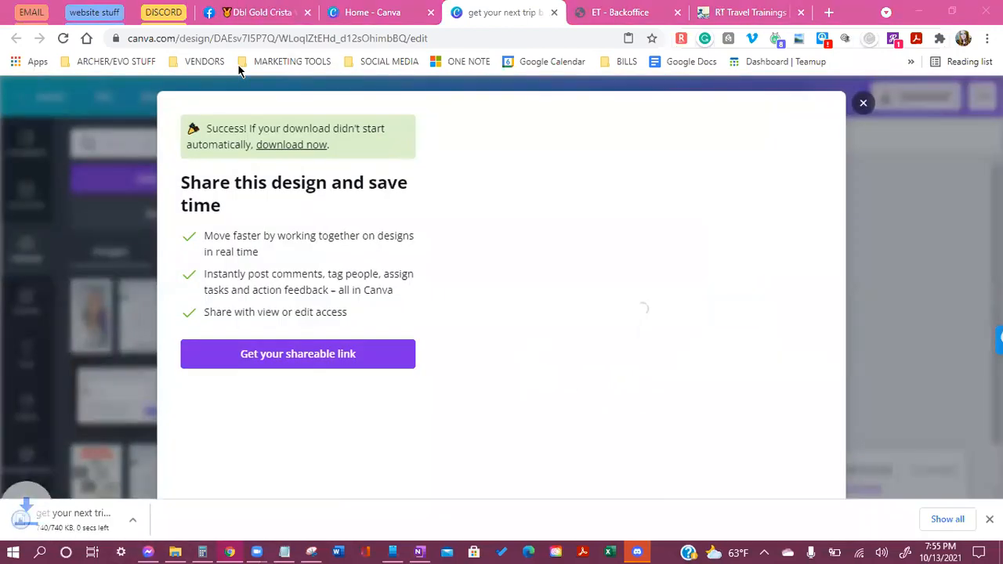
click(863, 103)
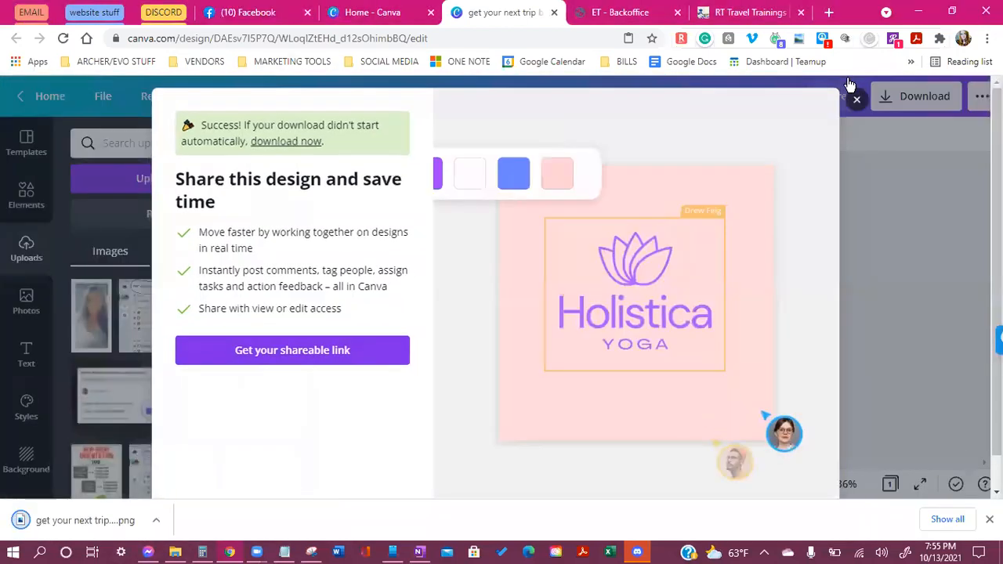
click(829, 12)
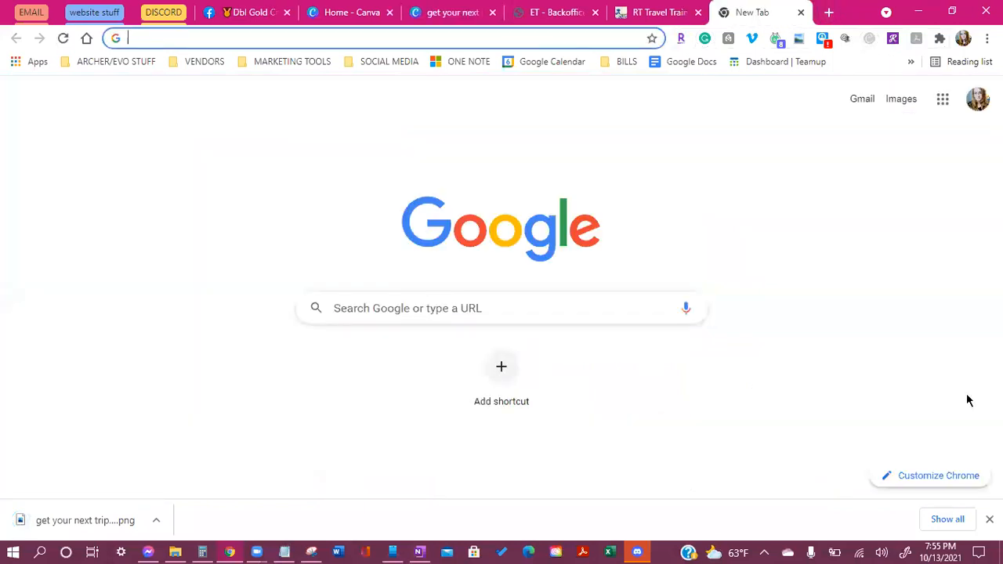
Go to instagram.com in the new tab
text(iinstag)
key(BackSpace)
key(BackSpace)
key(BackSpace)
key(BackSpace)
key(BackSpace)
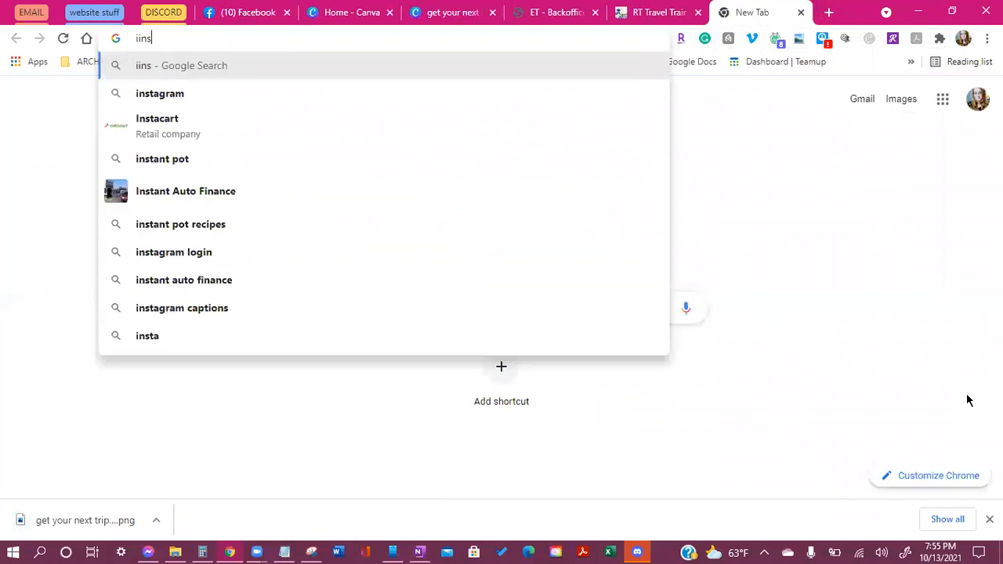
key(BackSpace)
text(nstag)
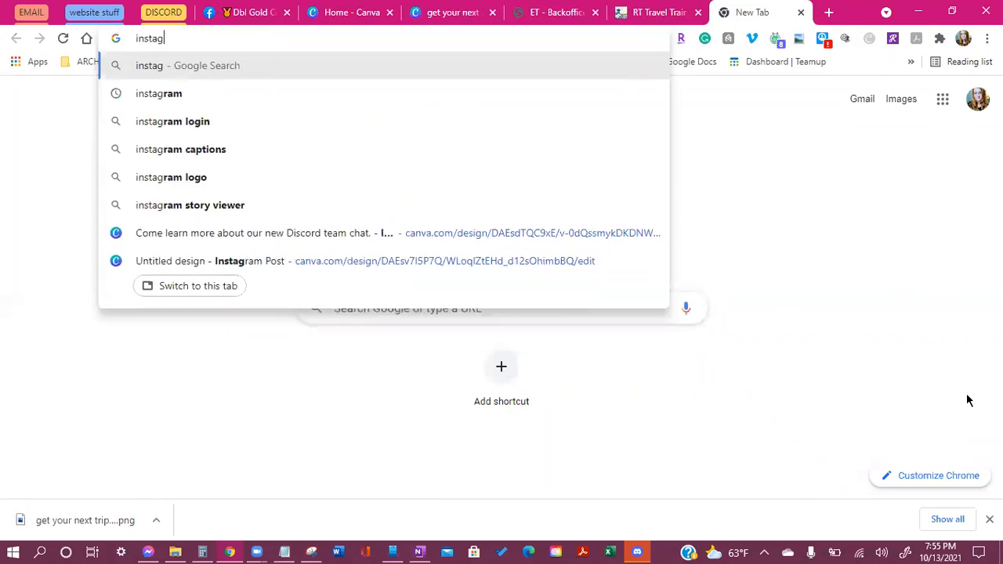
text(ram.com)
key(Return)
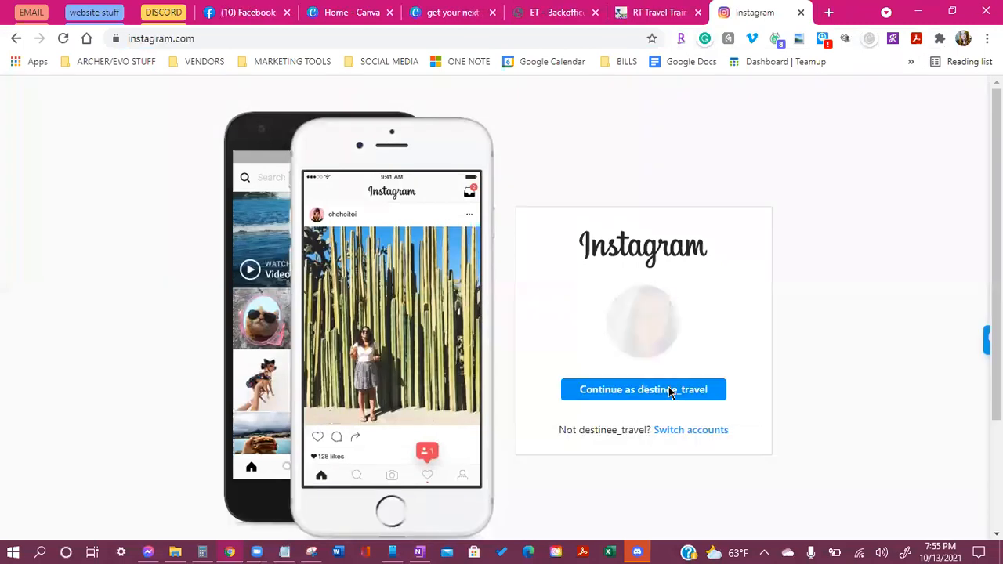
Continue into the saved Instagram account and scroll the feed
click(724, 392)
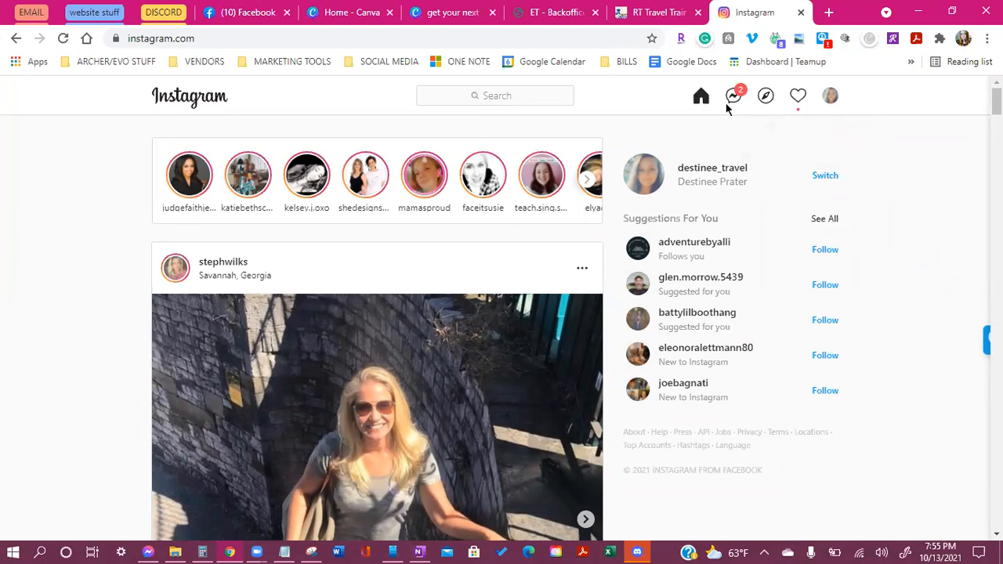
scroll(376, 353, down, 1)
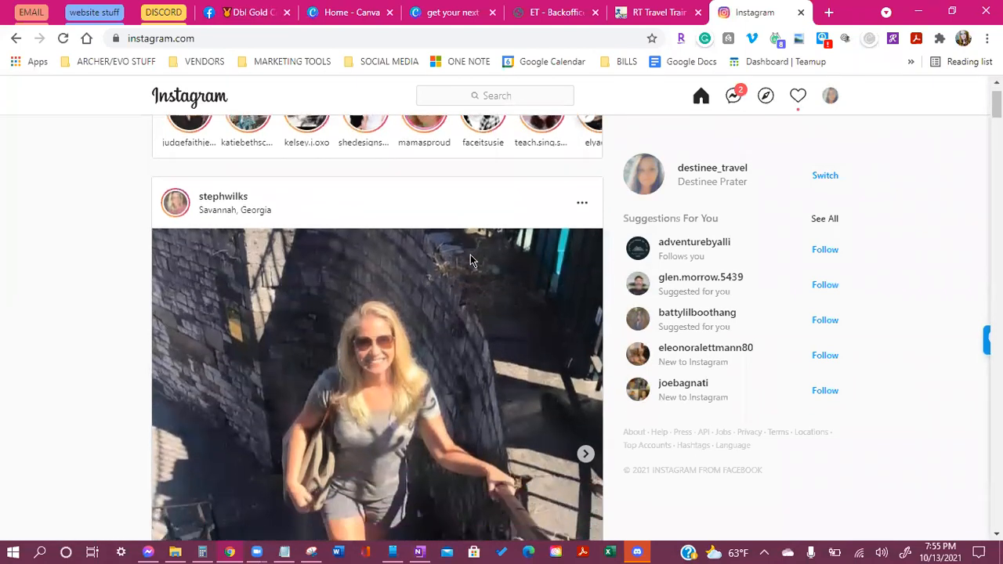
scroll(793, 345, down, 2)
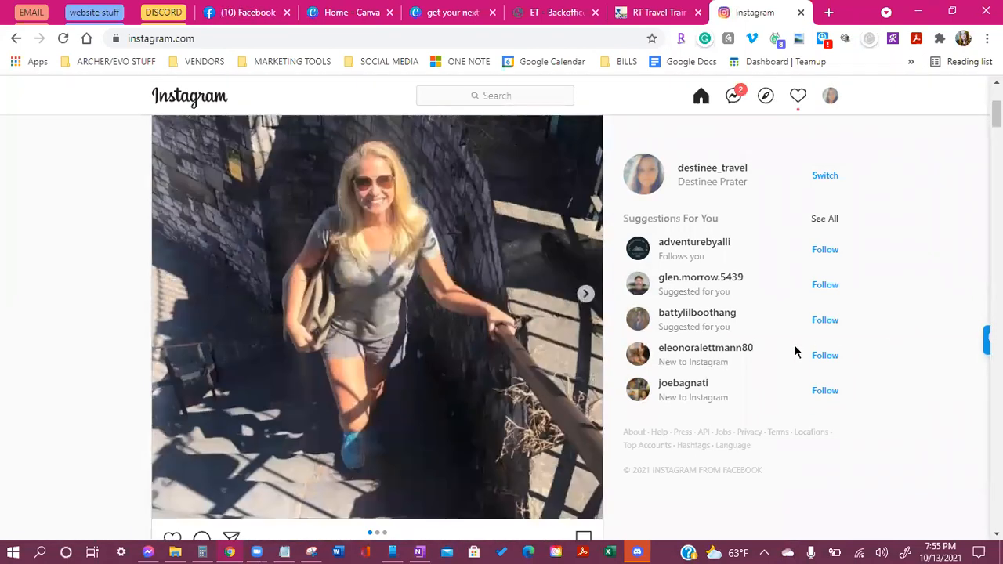
scroll(792, 352, up, 3)
Check the account menu, Direct inbox and activity, then return to the Home feed
click(831, 97)
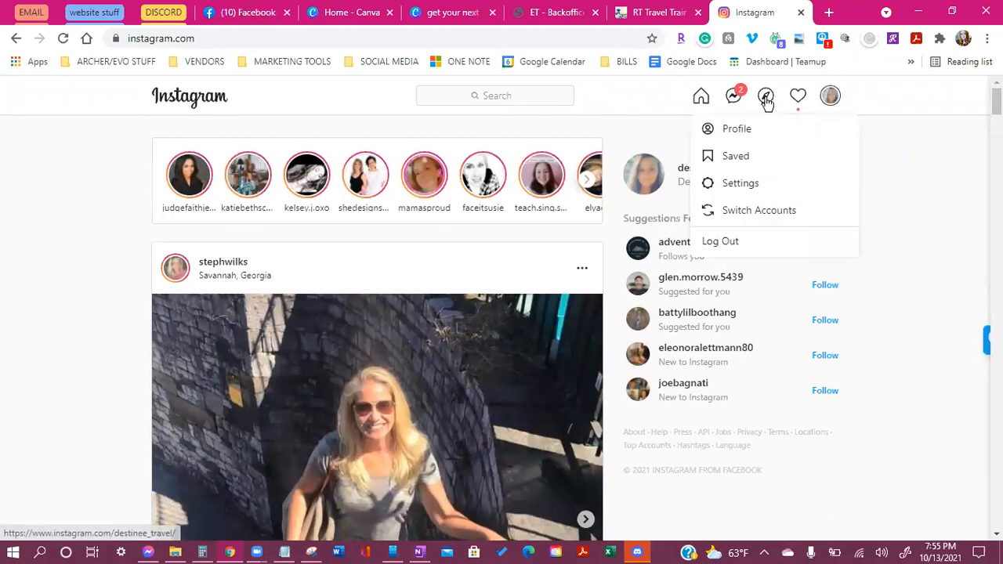
click(734, 96)
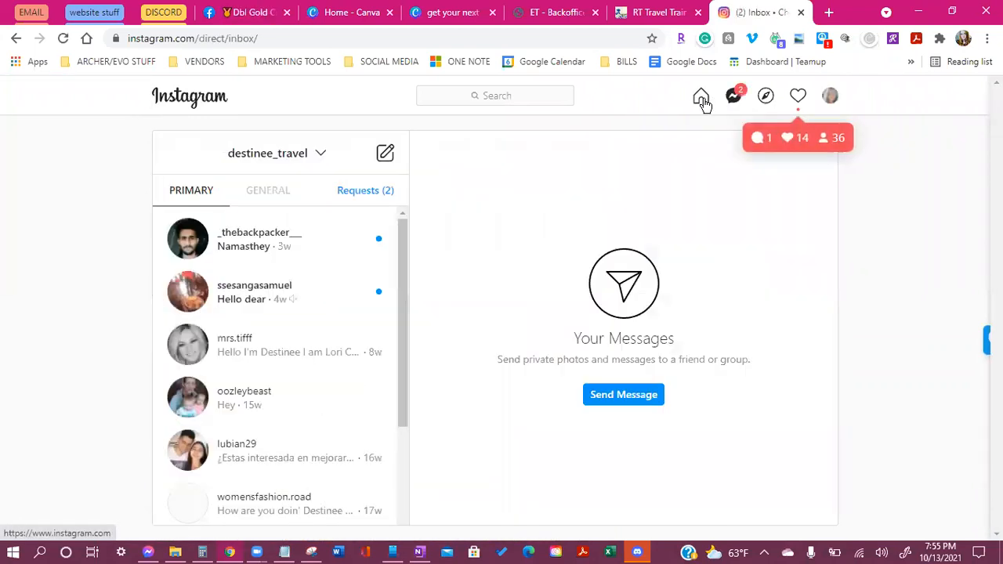
click(701, 97)
click(796, 97)
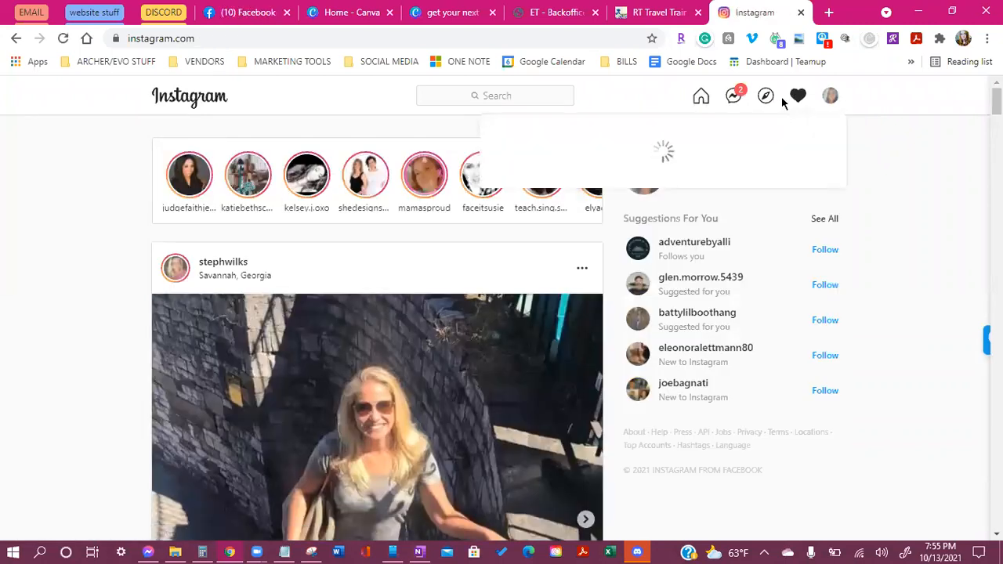
click(701, 97)
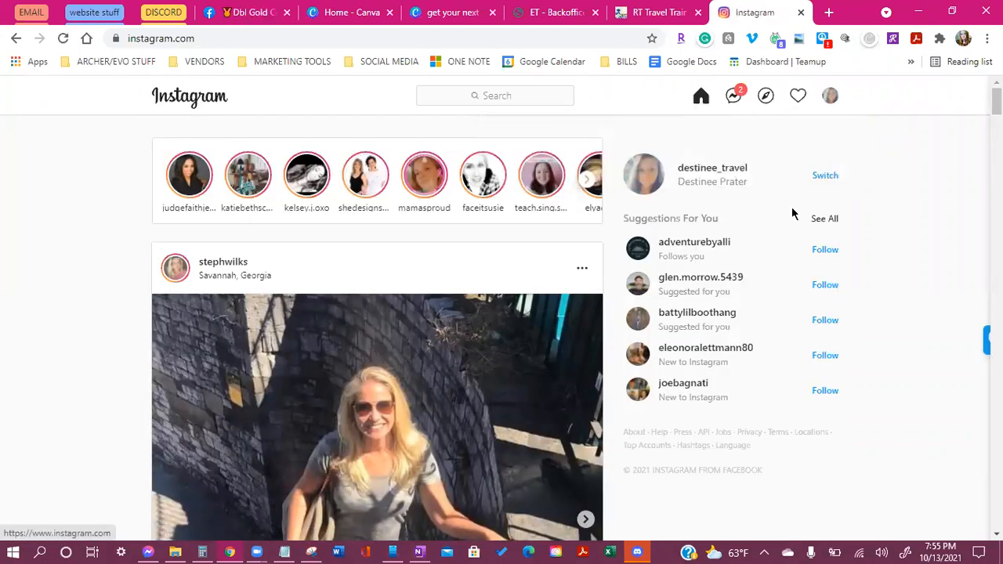
scroll(806, 284, down, 2)
scroll(800, 266, up, 2)
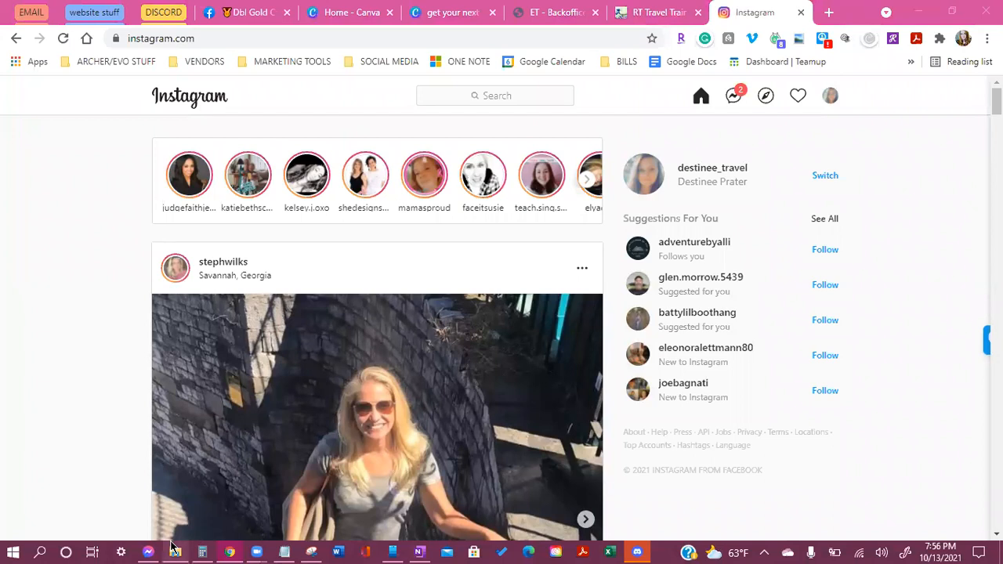
In Messenger, search the contact's name, open their chat, then minimize Messenger
mouse_move(151, 547)
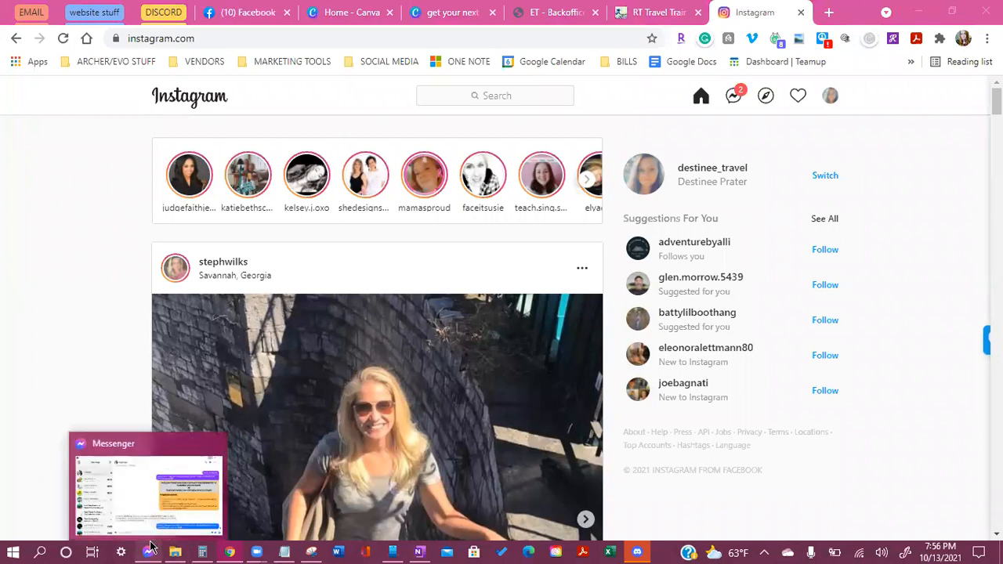
click(151, 547)
click(165, 87)
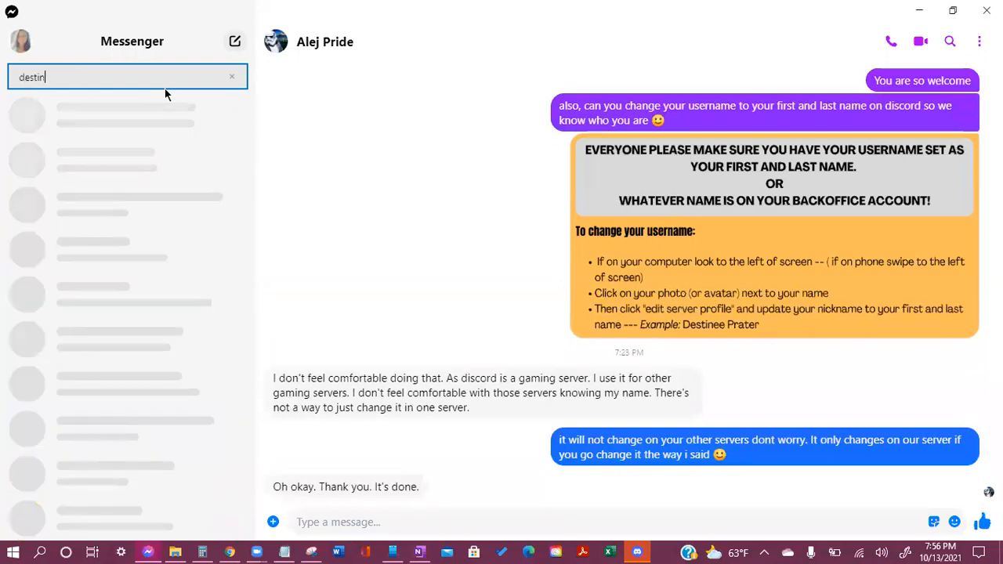
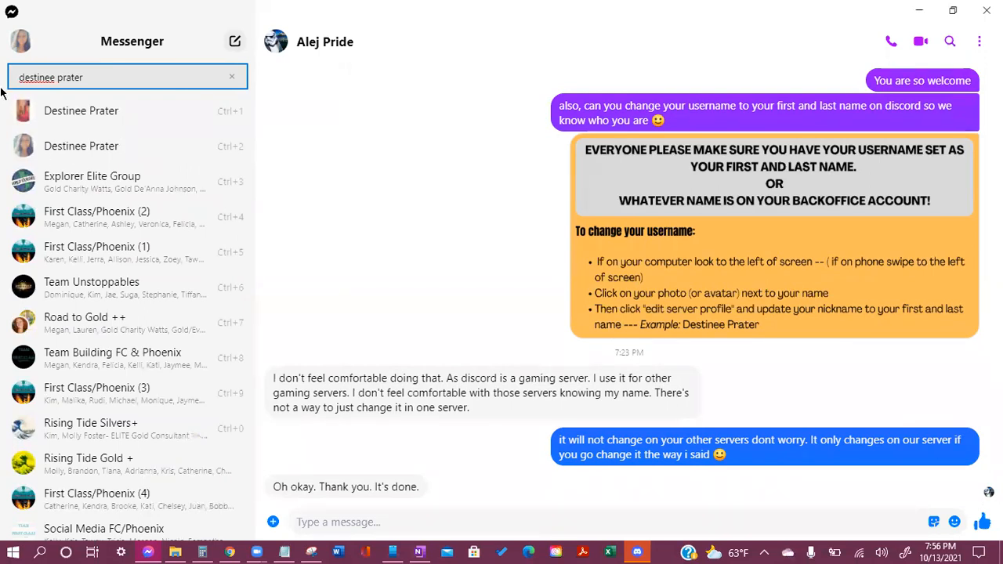
key(ctrl+2)
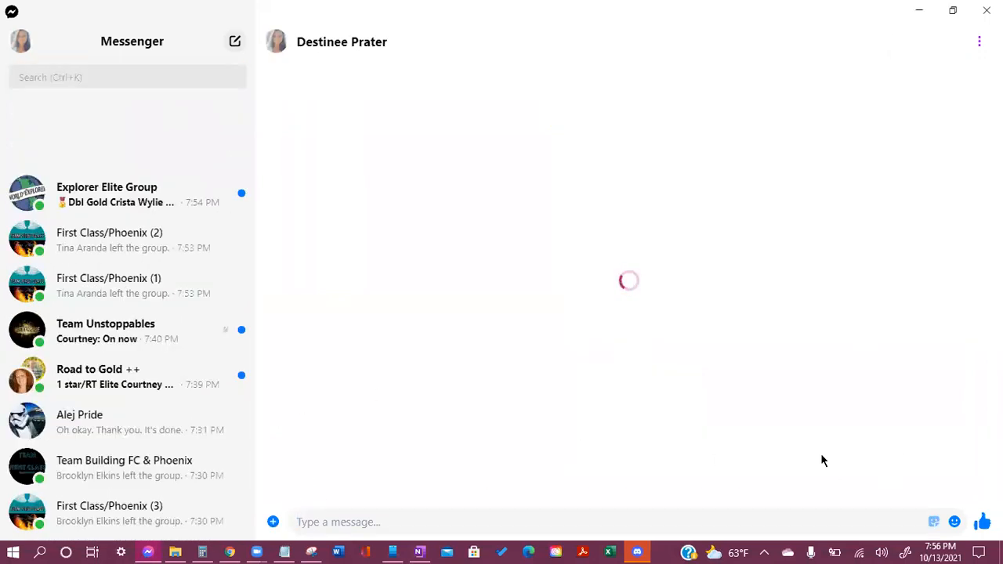
click(918, 11)
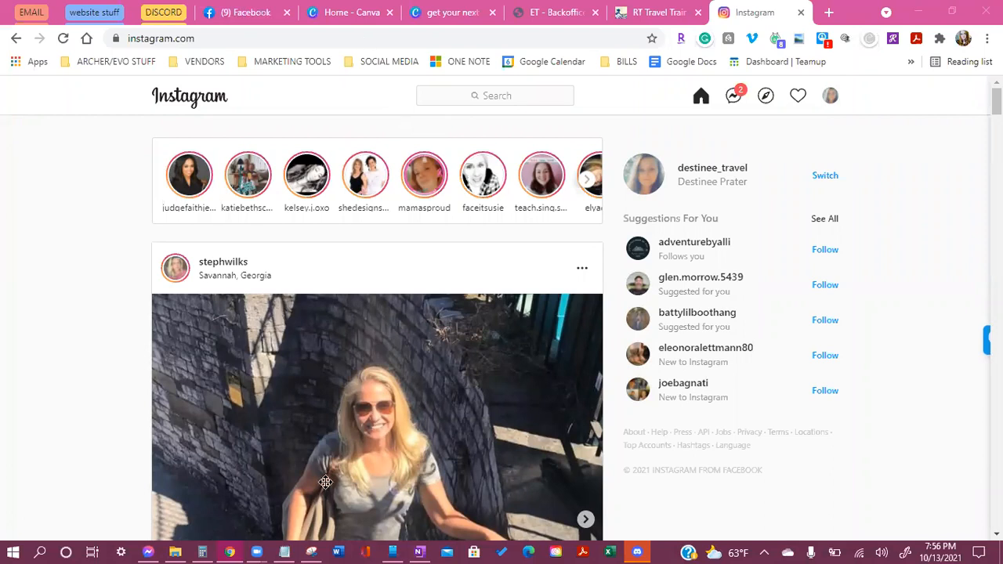
Close the Instagram and design tabs and switch to the Home - Canva tab
click(800, 11)
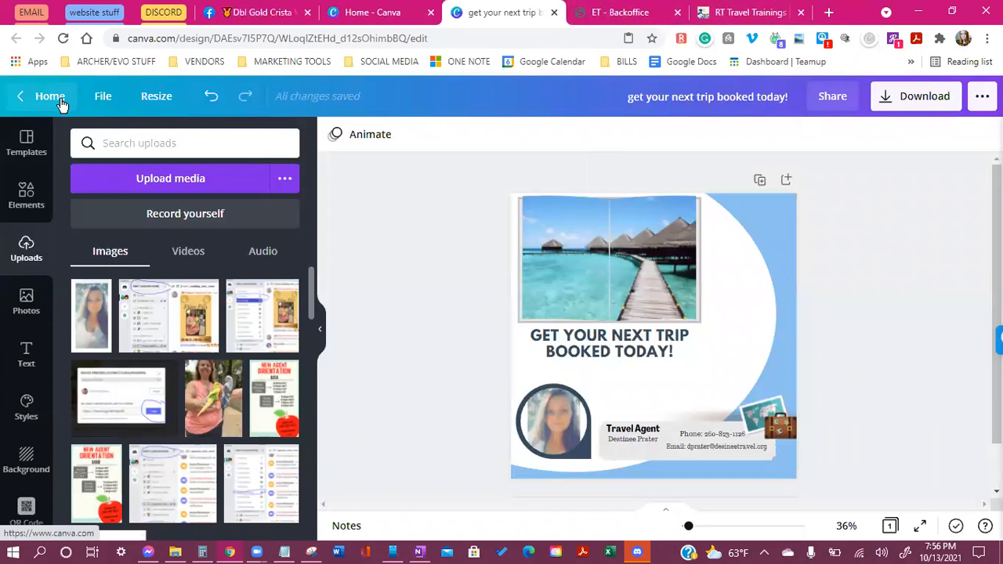
click(554, 12)
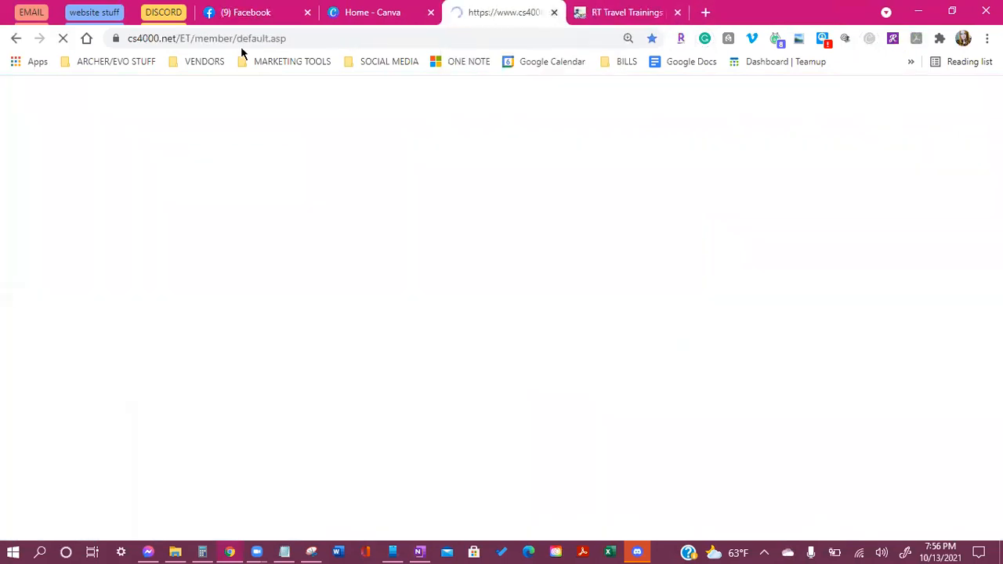
click(394, 12)
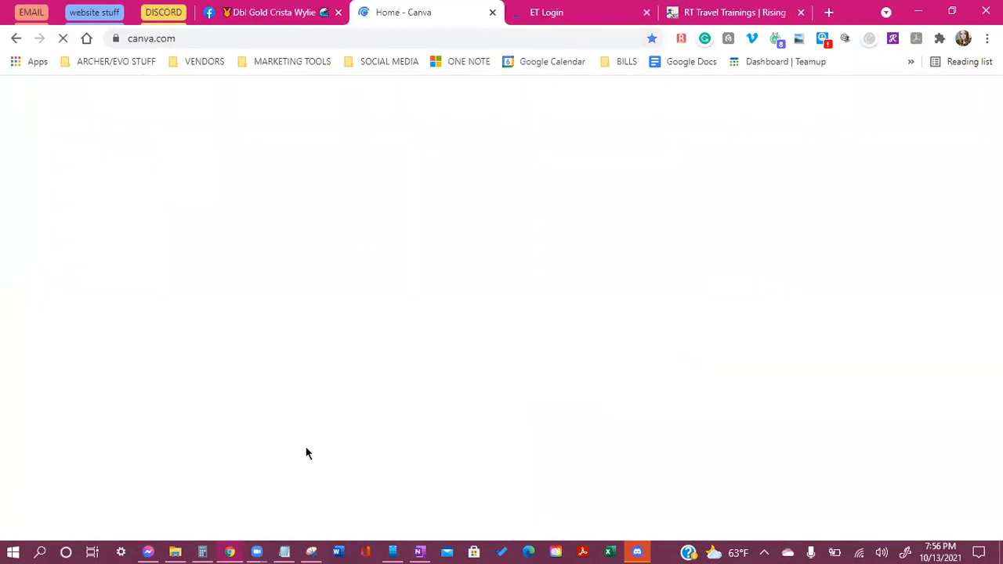
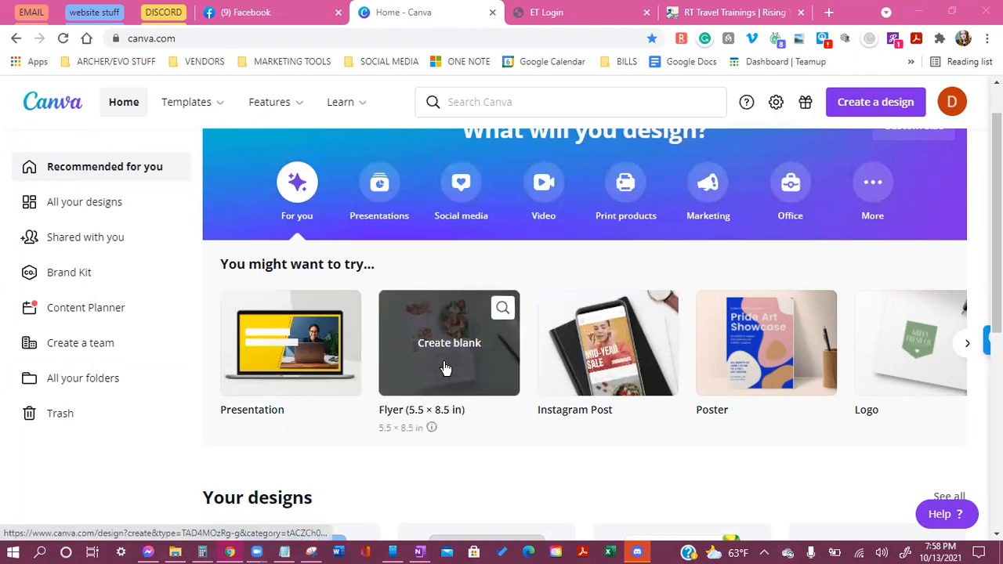
Create a new blank Flyer (5.5 × 8.5 in) design from the Canva home page
scroll(557, 437, up, 1)
scroll(580, 470, down, 1)
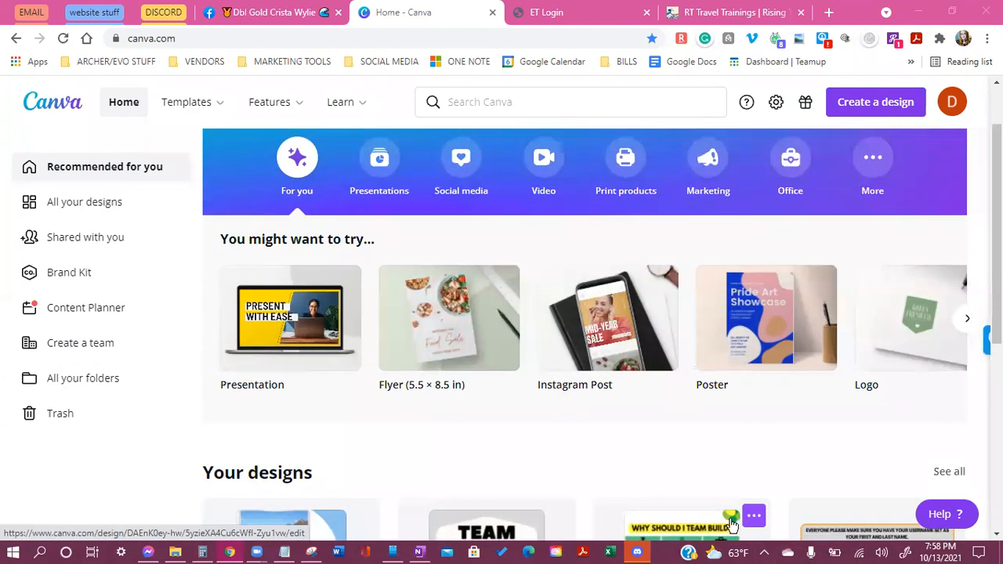
scroll(584, 492, up, 1)
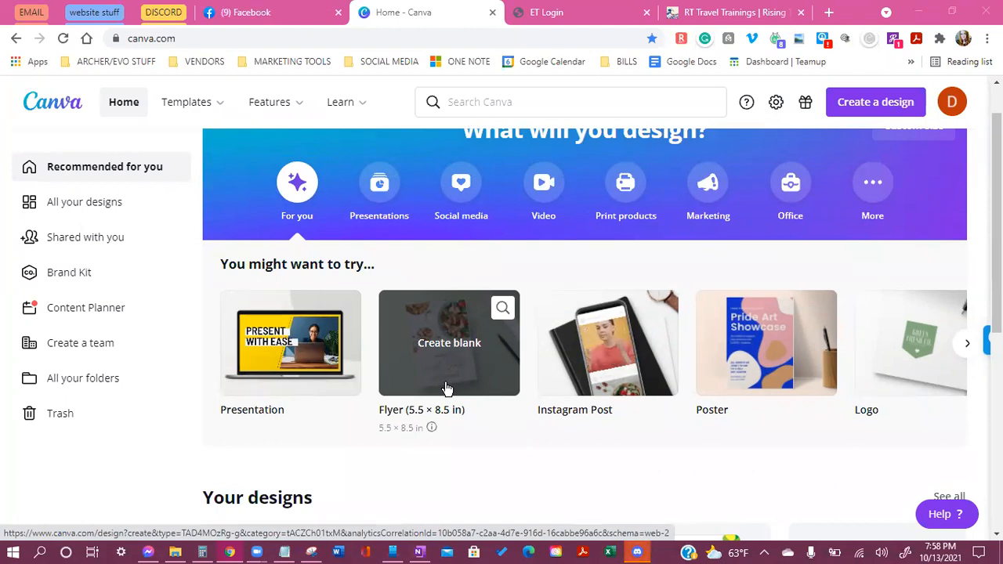
click(461, 188)
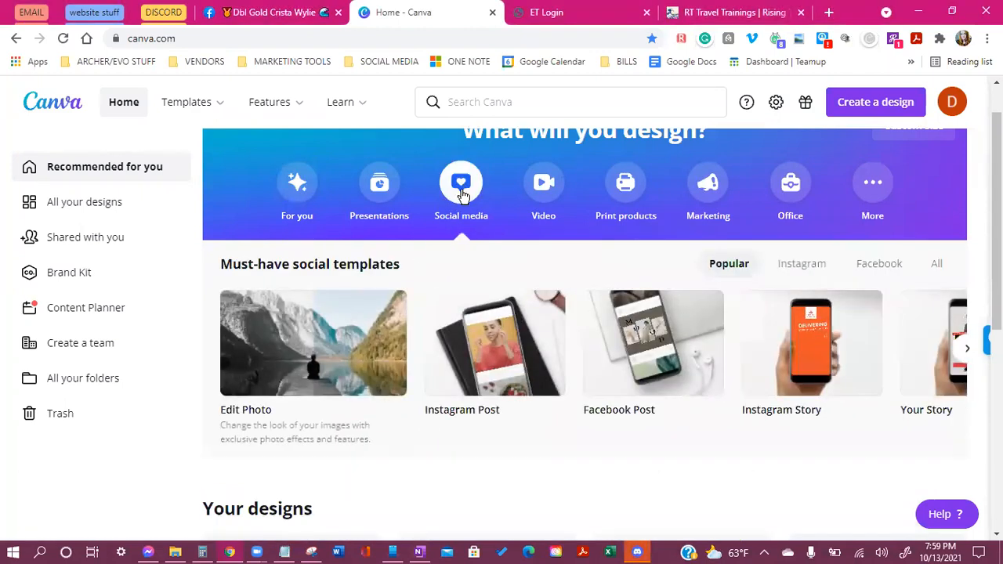
mouse_move(634, 329)
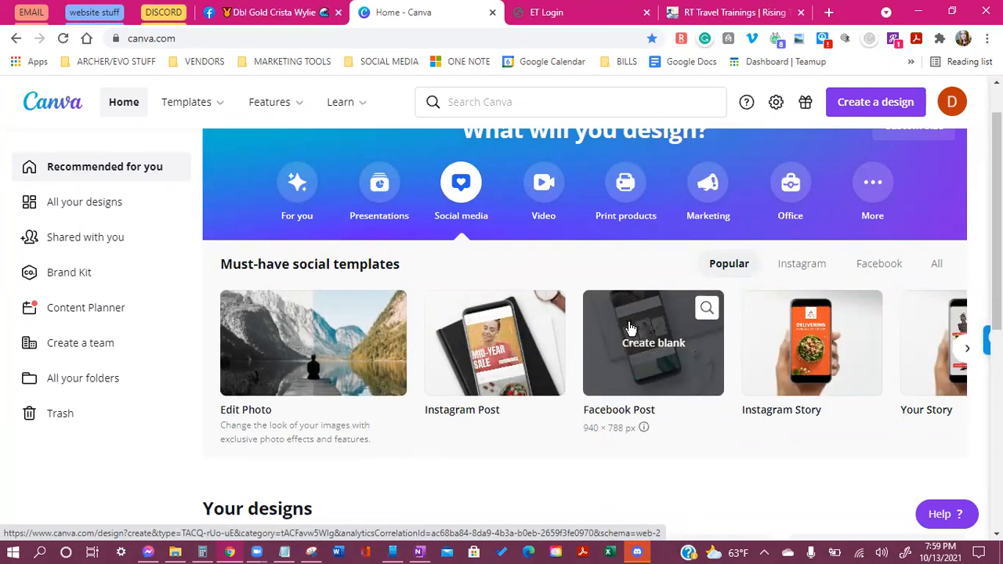
mouse_move(495, 392)
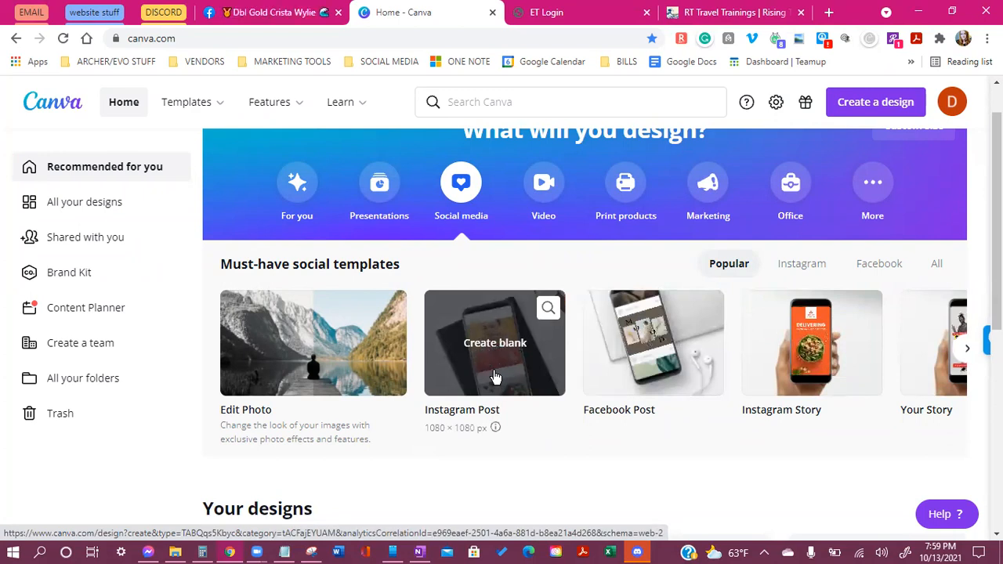
mouse_move(836, 382)
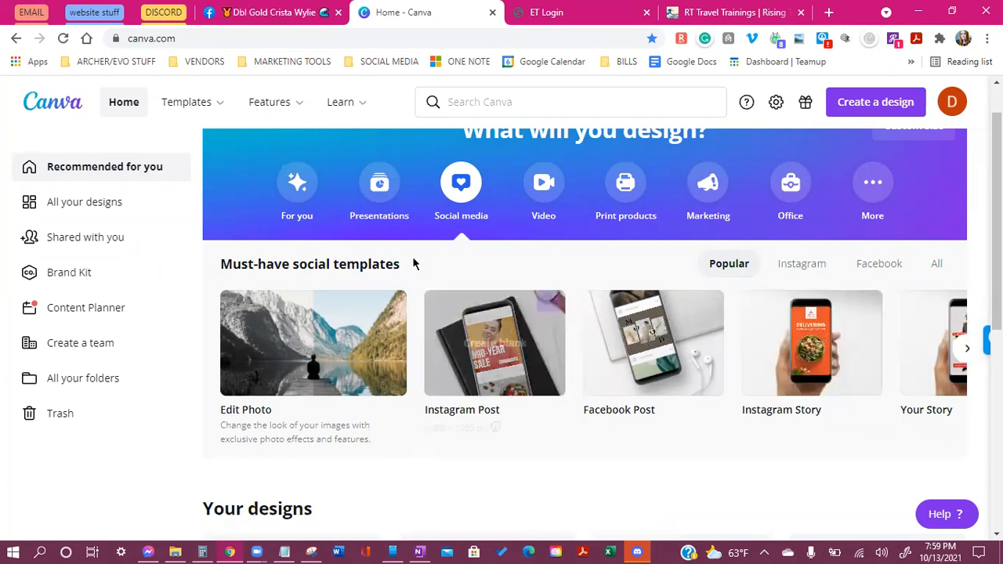
click(851, 101)
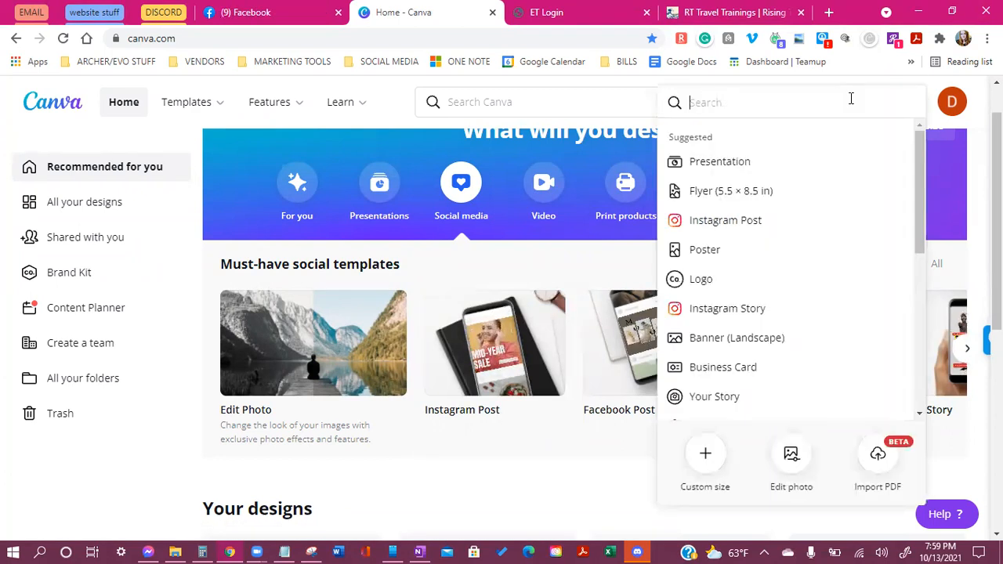
click(693, 195)
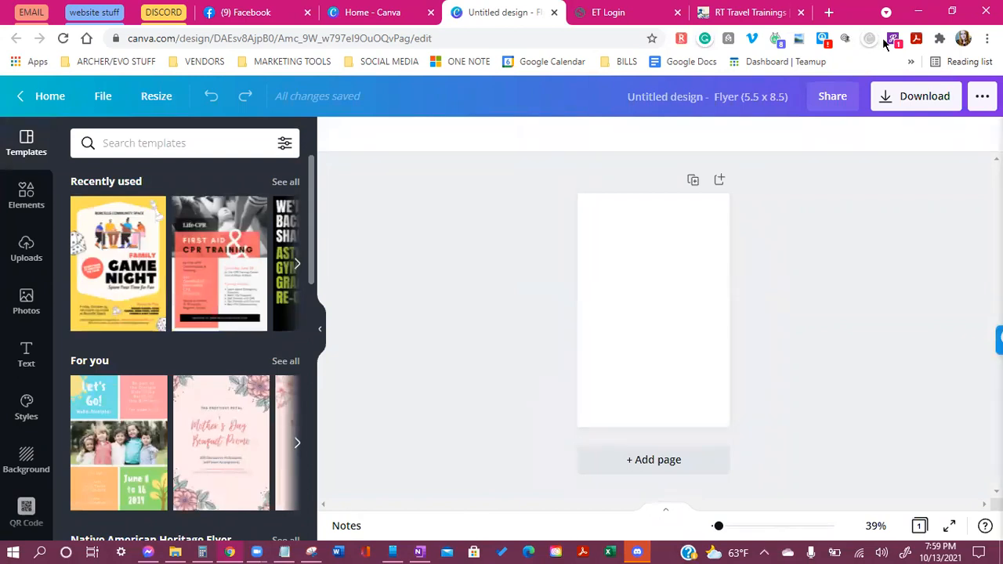
Zoom the flyer canvas to about 54% and raise Chrome's page zoom to 125%
drag(718, 526, 722, 527)
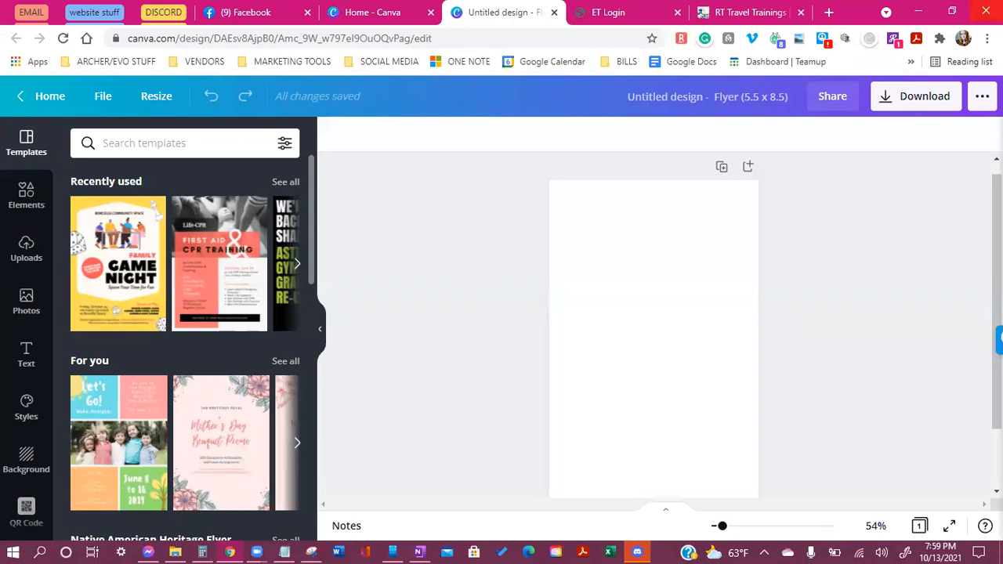
click(987, 38)
click(941, 176)
click(941, 175)
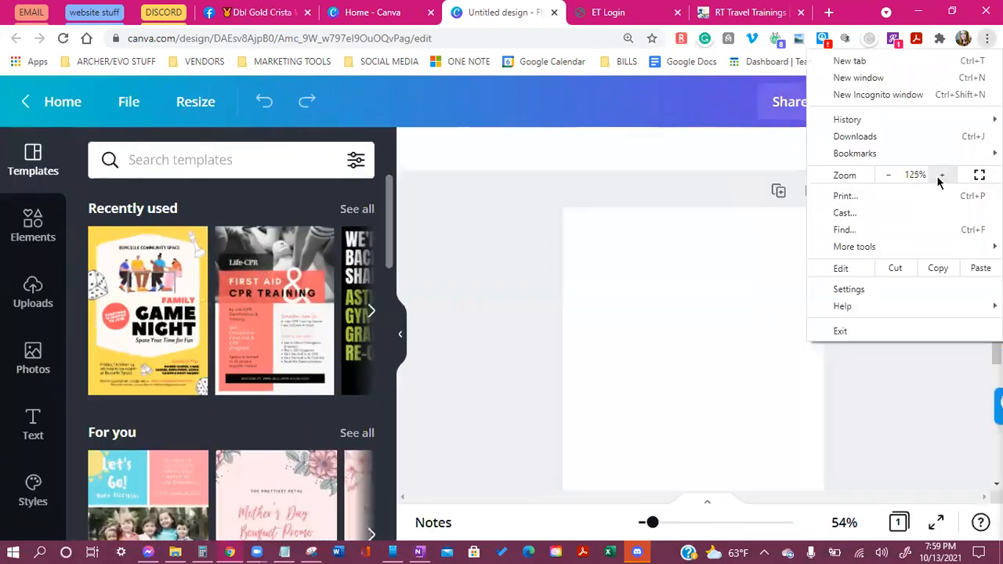
click(940, 175)
click(253, 448)
scroll(253, 447, down, 2)
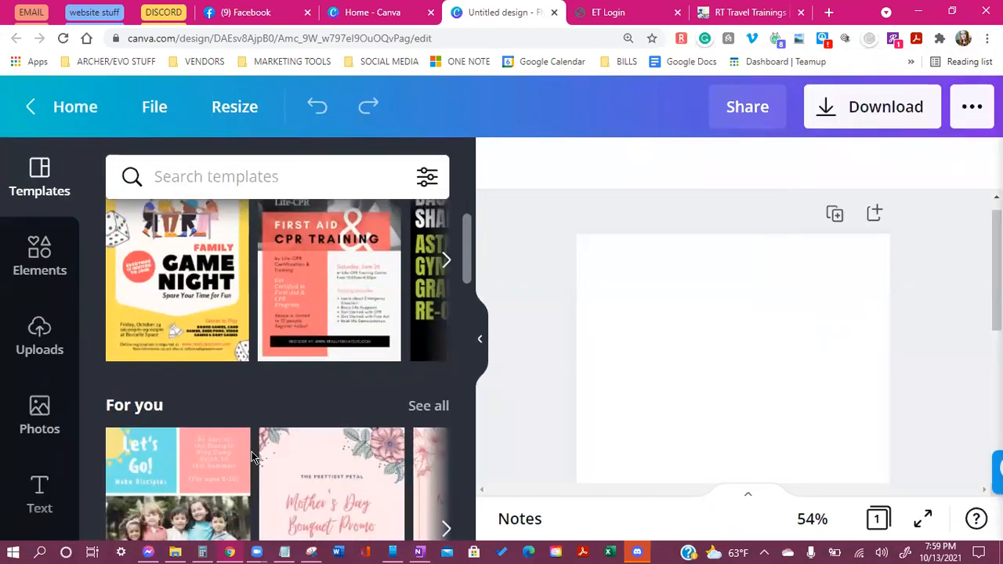
scroll(186, 413, down, 2)
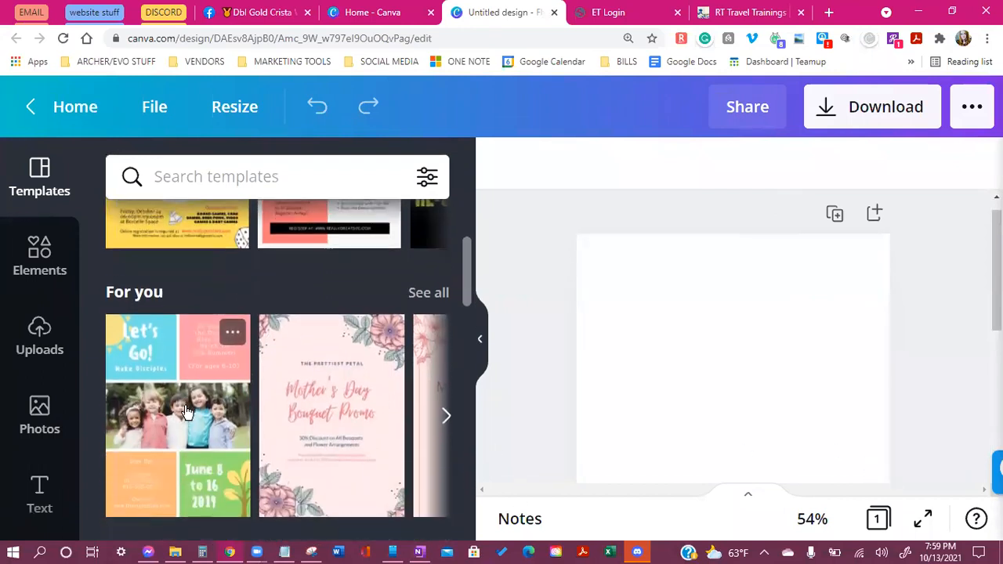
scroll(187, 413, down, 5)
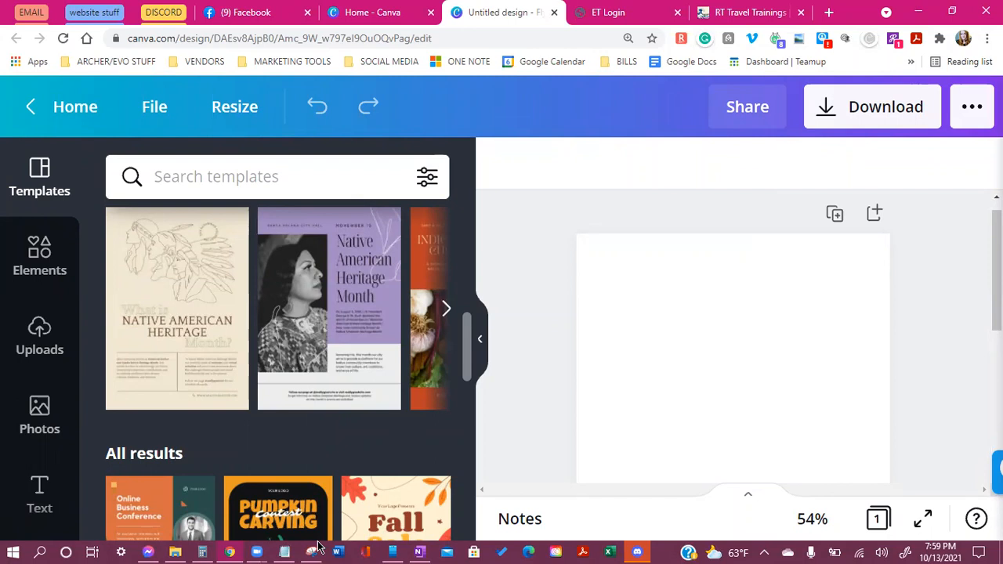
scroll(200, 415, down, 2)
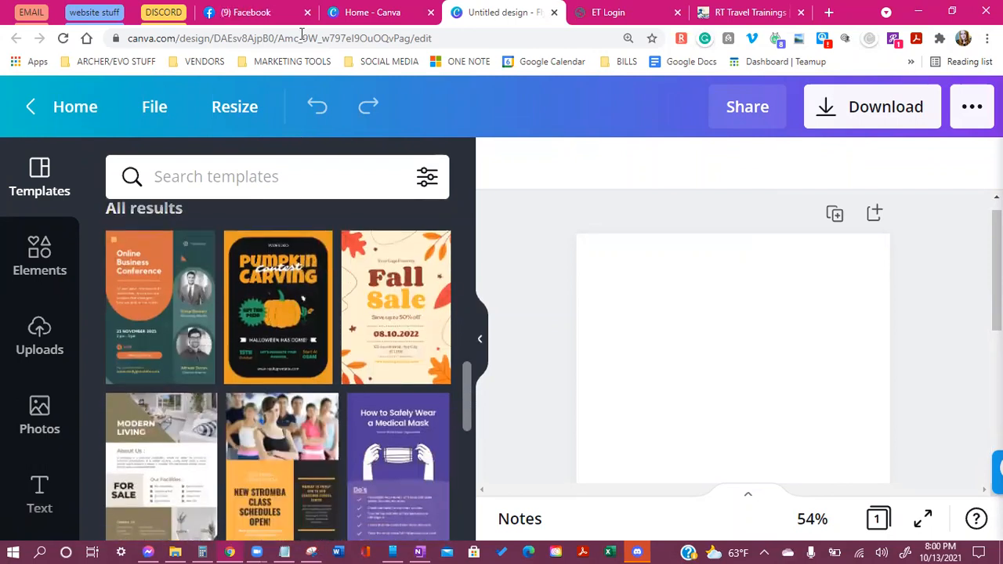
scroll(291, 467, down, 2)
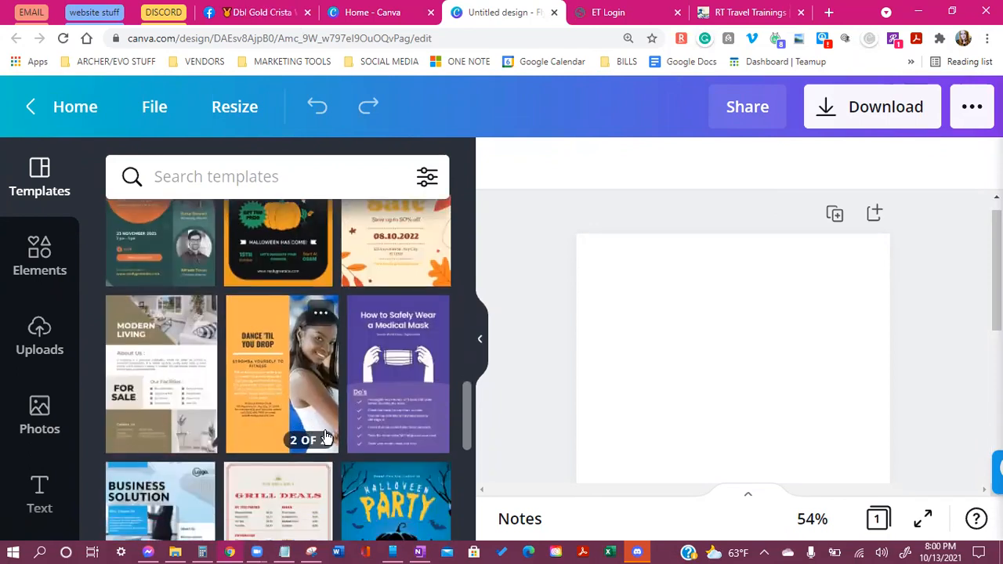
scroll(339, 441, down, 1)
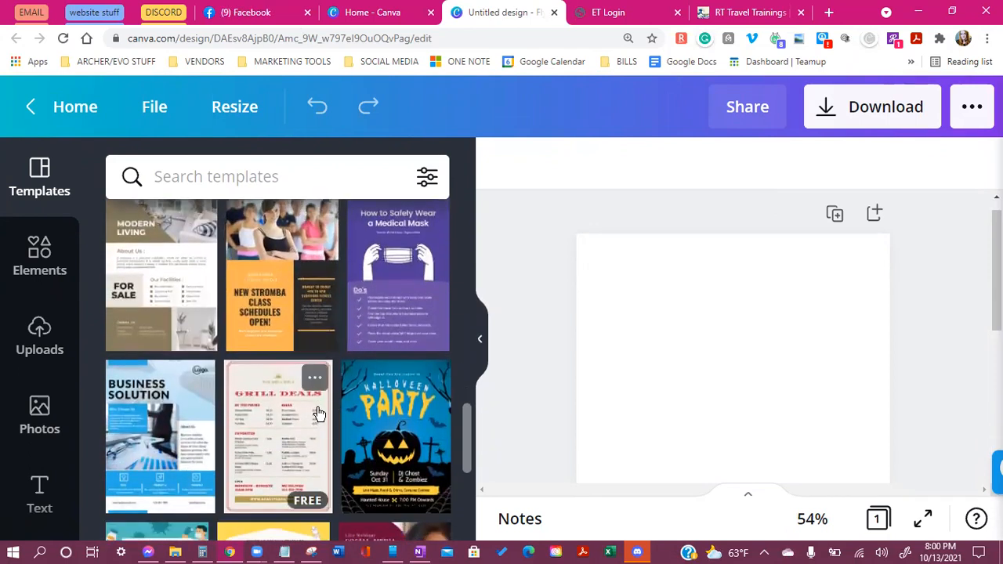
scroll(319, 414, down, 1)
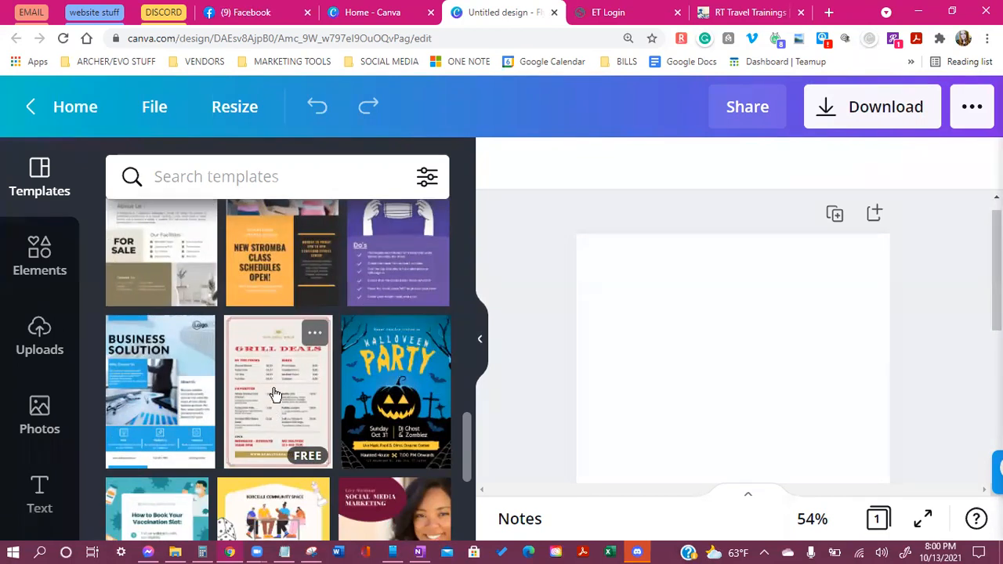
scroll(266, 469, up, 1)
scroll(235, 392, down, 2)
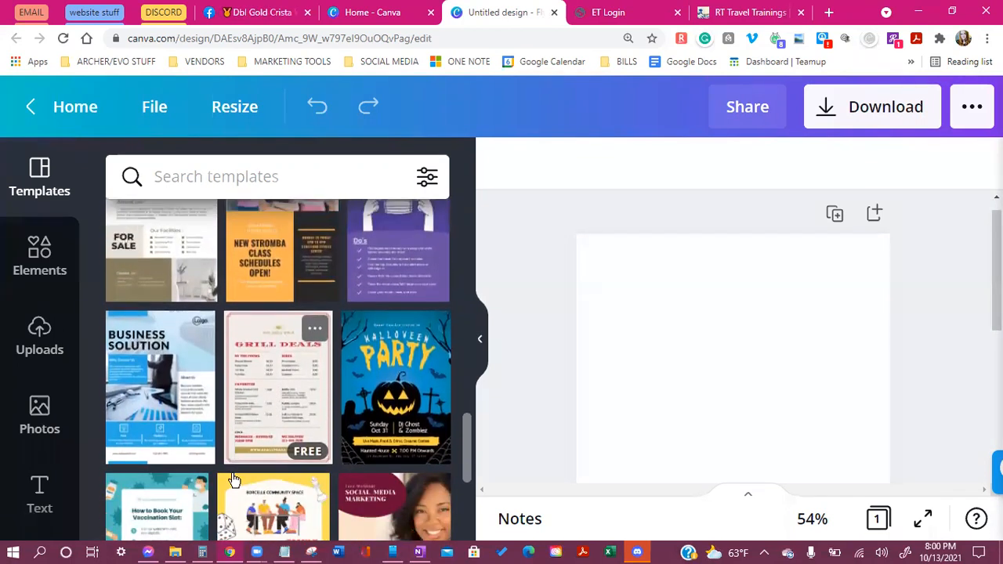
scroll(203, 314, down, 6)
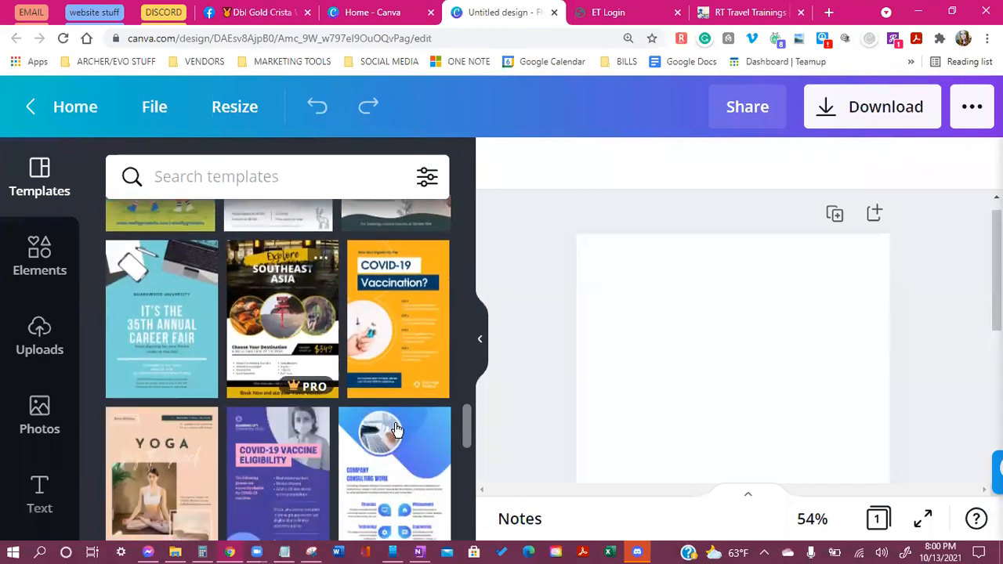
scroll(345, 408, down, 1)
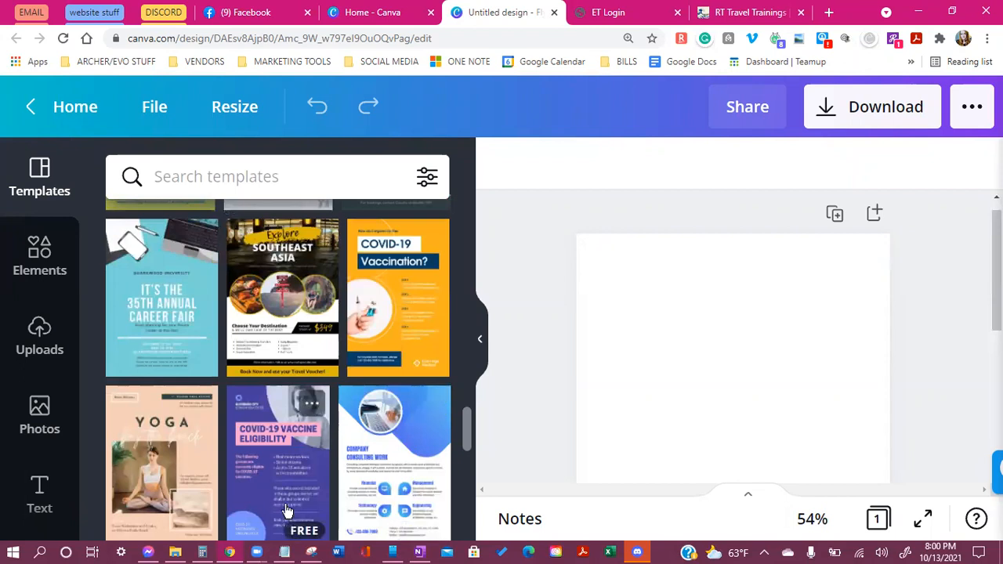
scroll(271, 377, up, 1)
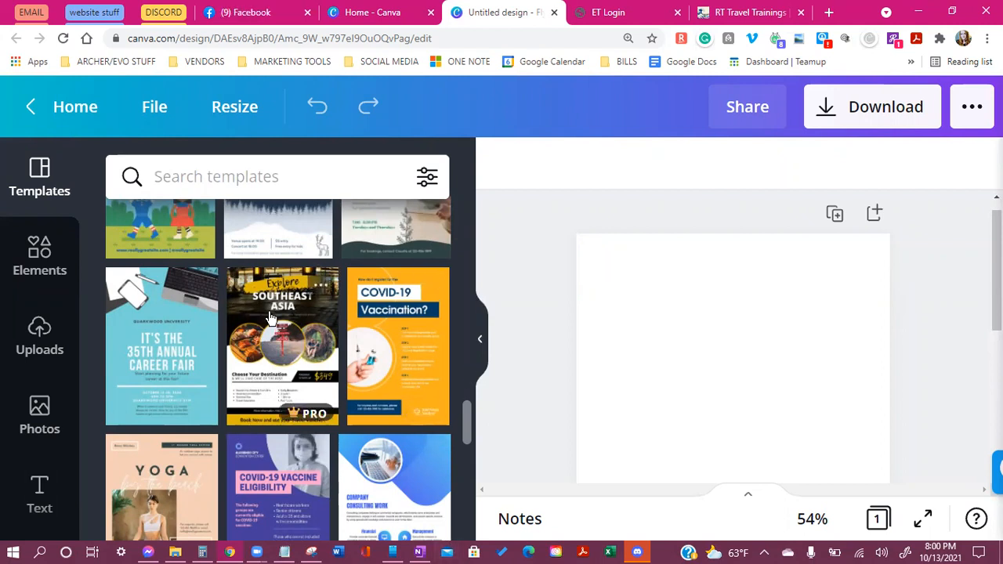
Browse the Templates panel and apply the 'Explore Southeast Asia' travel template to the page
scroll(279, 345, down, 5)
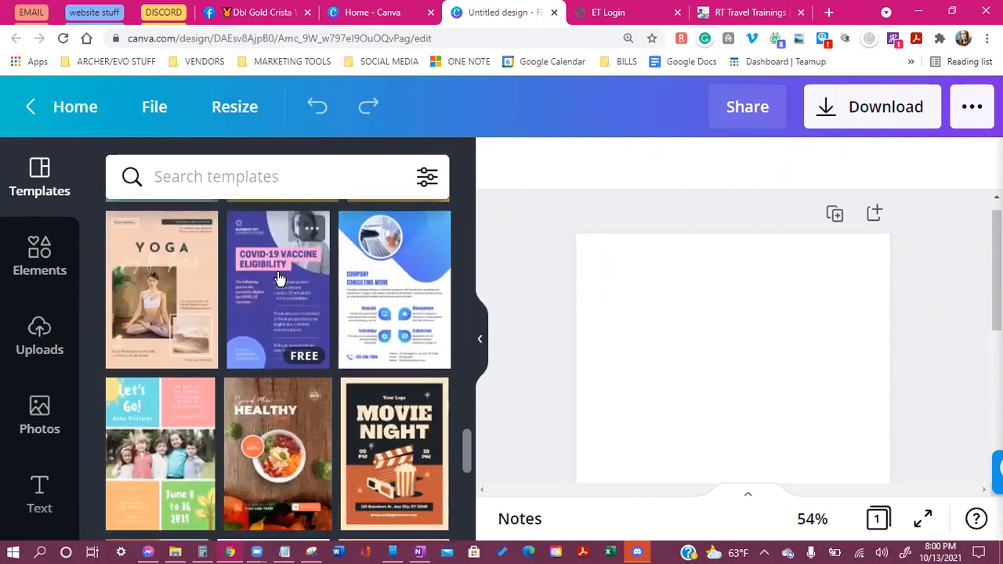
scroll(271, 314, down, 10)
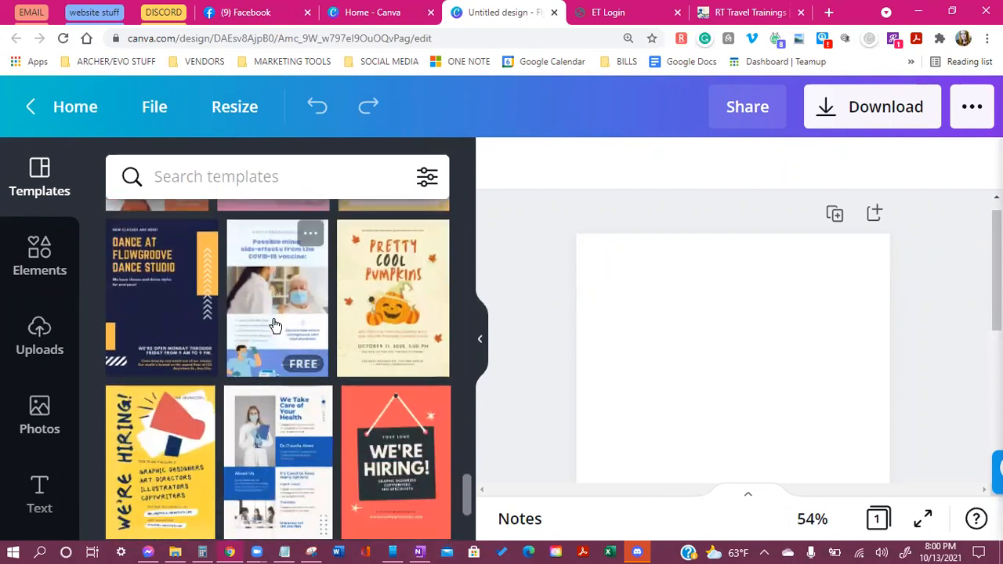
scroll(271, 322, down, 15)
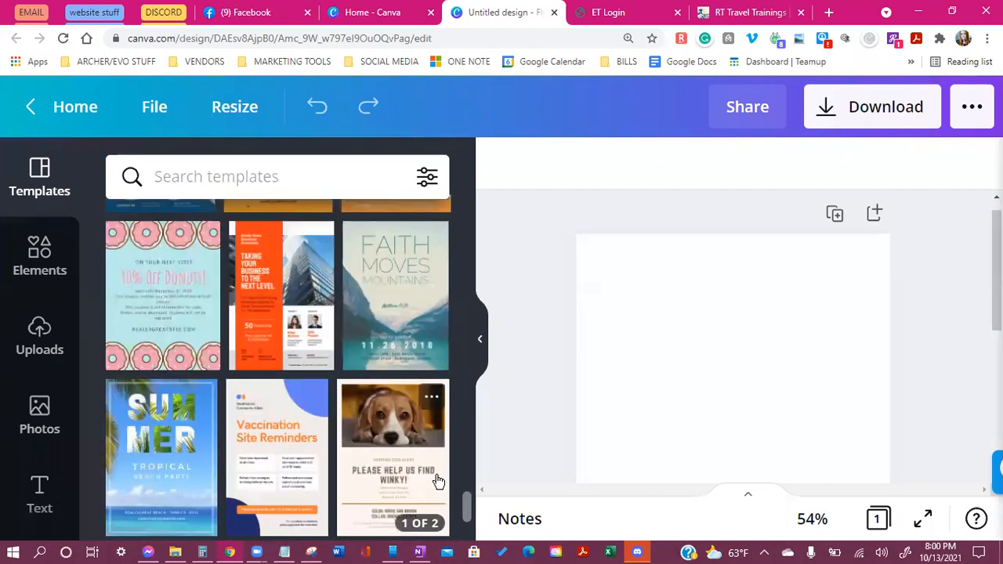
scroll(468, 508, down, 5)
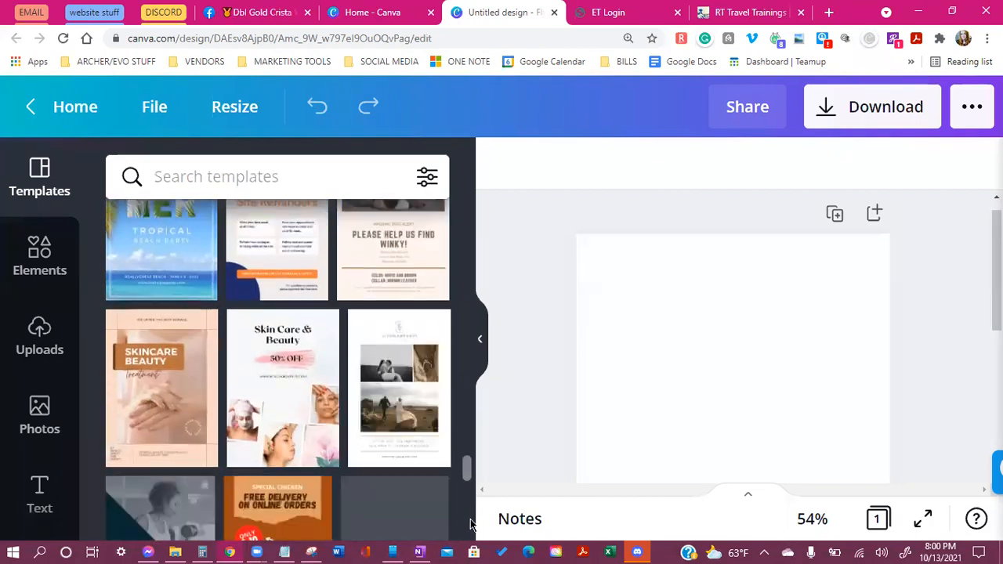
scroll(471, 517, up, 1)
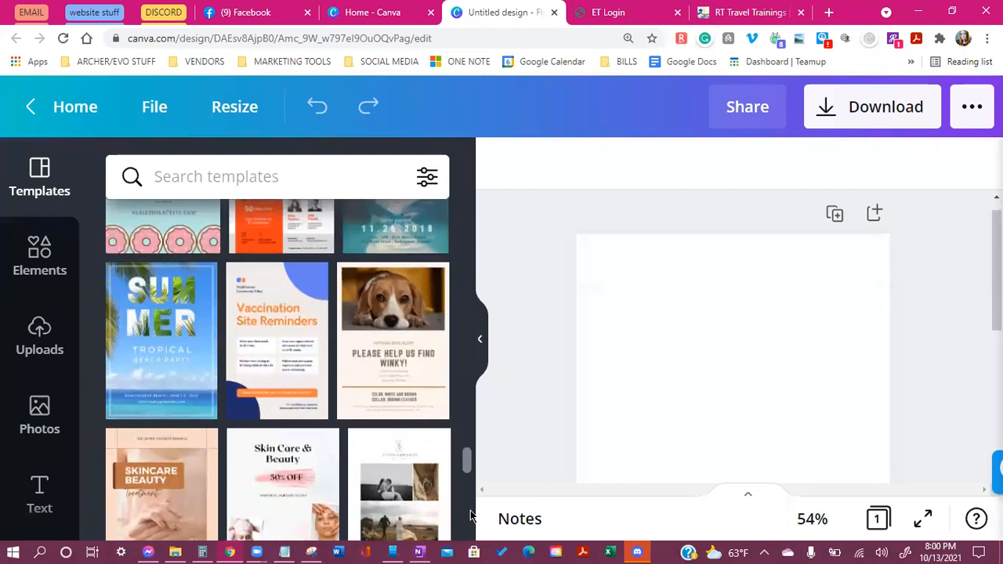
scroll(470, 515, down, 2)
scroll(467, 510, up, 2)
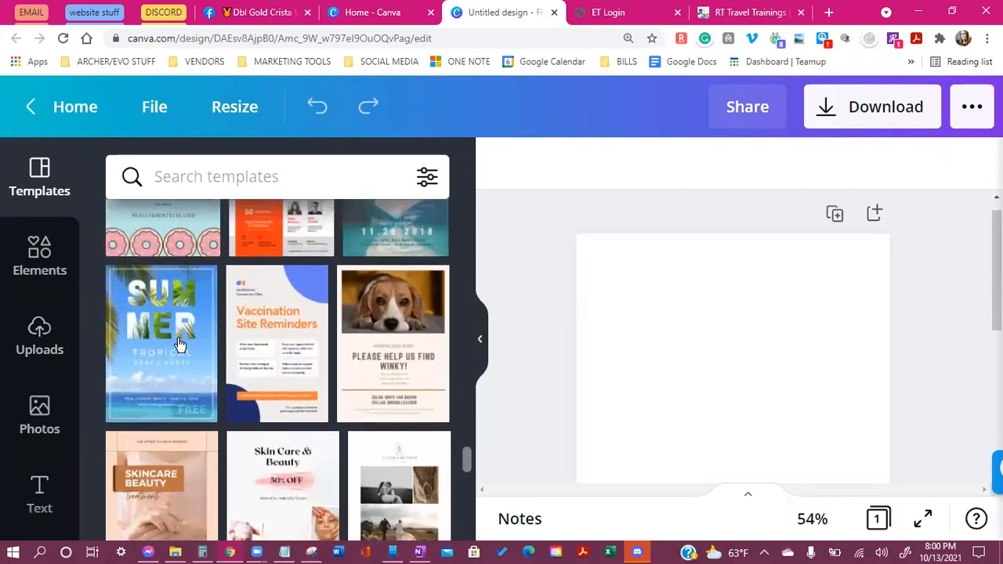
mouse_move(178, 349)
drag(466, 463, 469, 493)
scroll(331, 452, up, 2)
scroll(330, 453, up, 6)
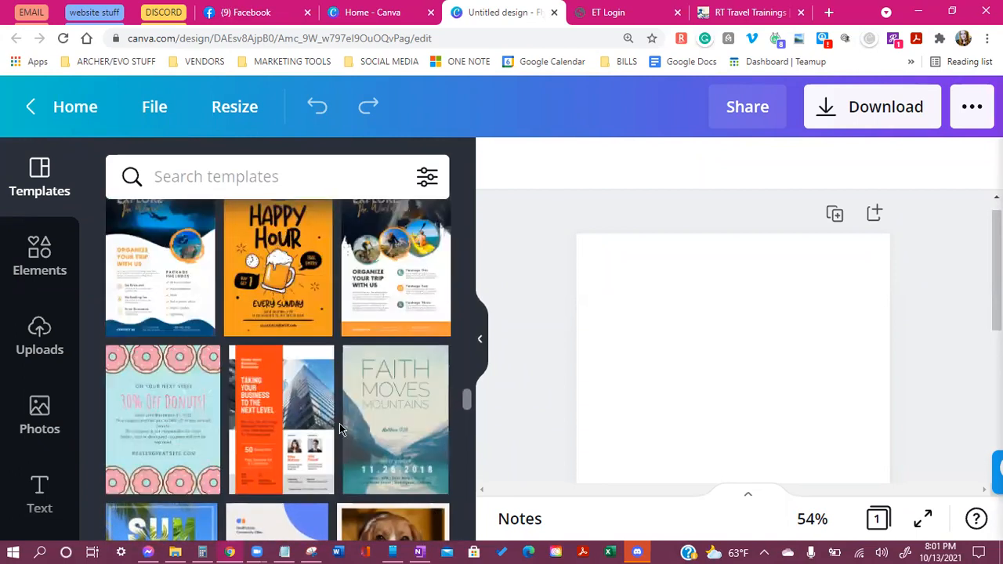
scroll(340, 425, up, 5)
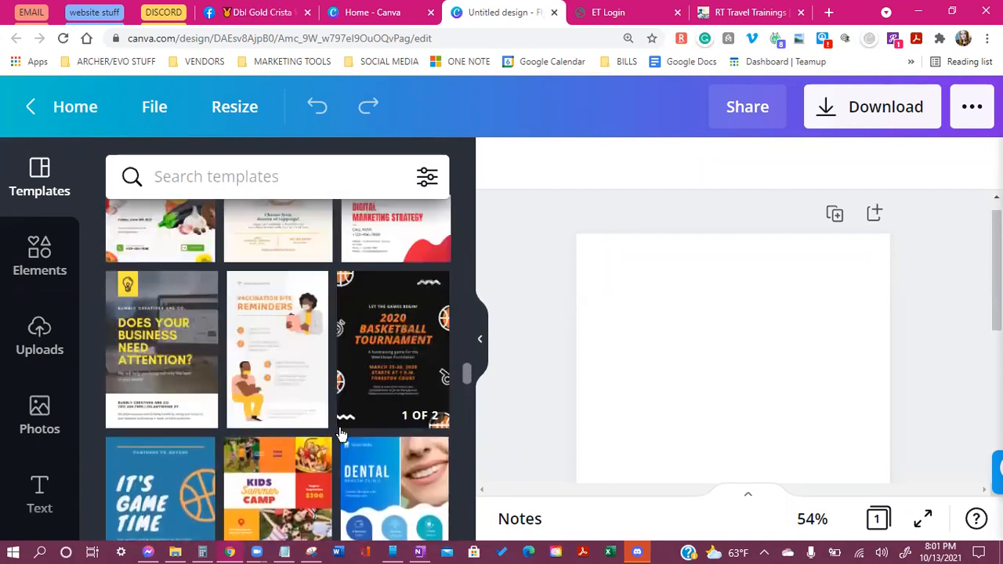
scroll(338, 416, up, 5)
right_click(336, 402)
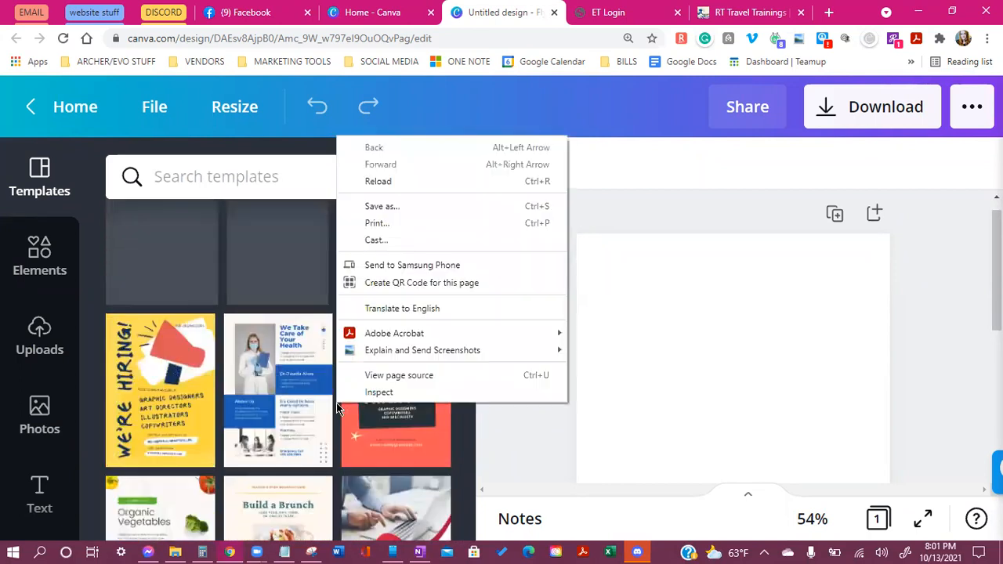
click(550, 445)
scroll(241, 439, up, 5)
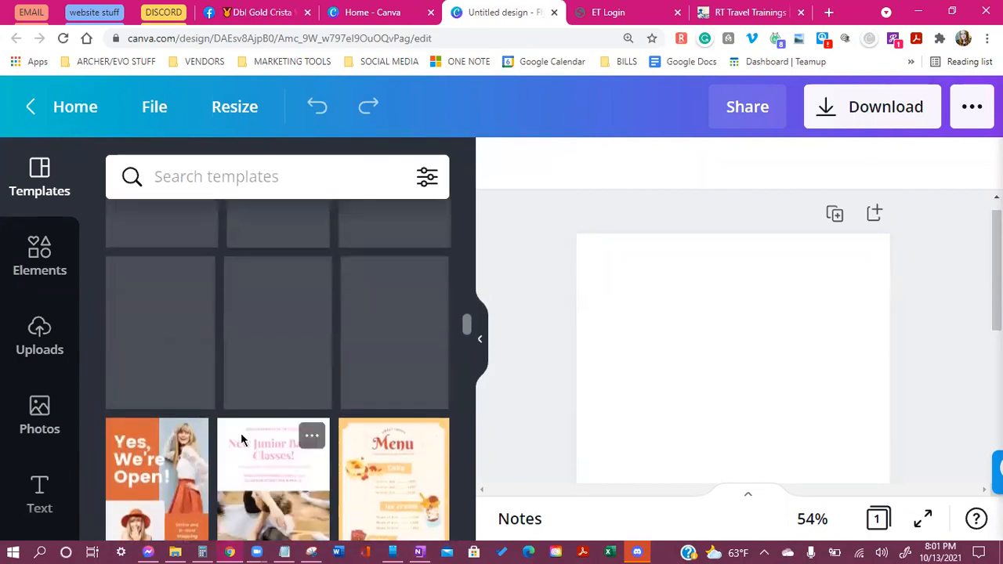
scroll(274, 422, up, 3)
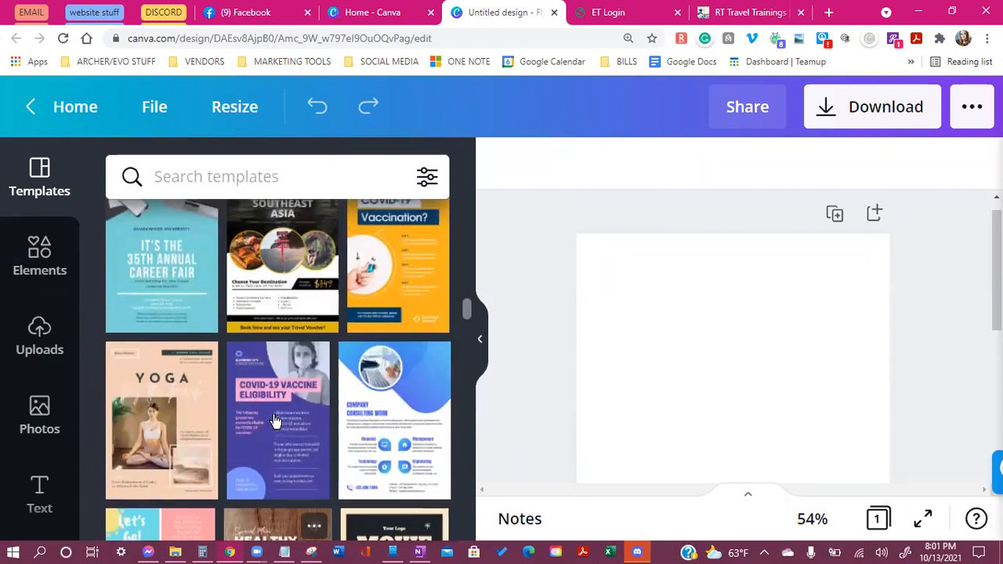
scroll(274, 422, up, 2)
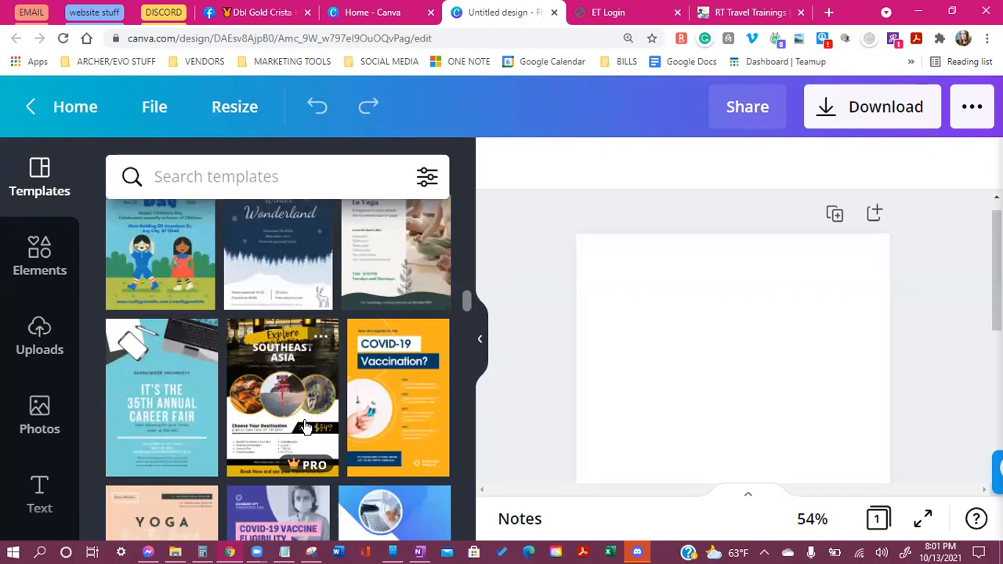
scroll(306, 427, down, 1)
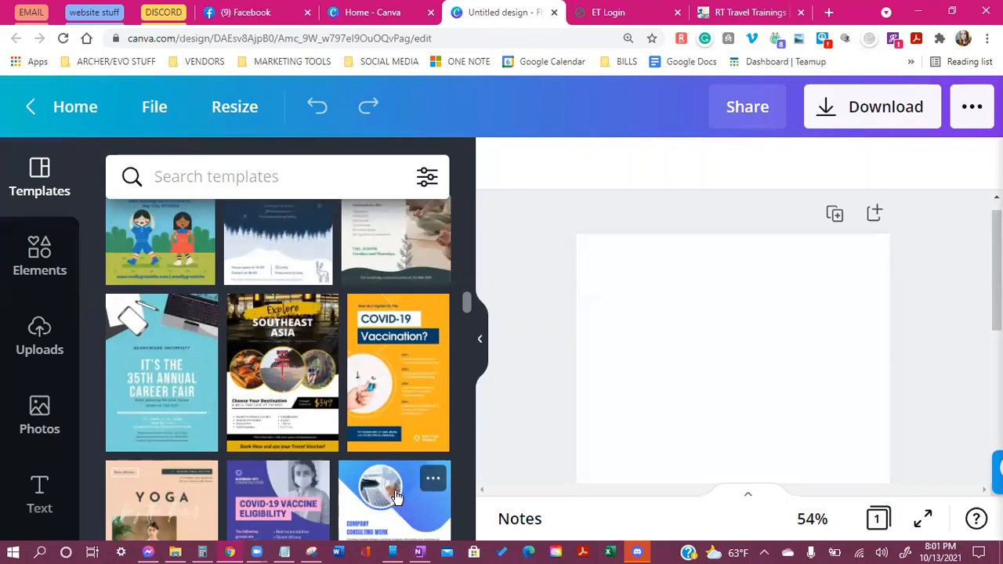
click(308, 380)
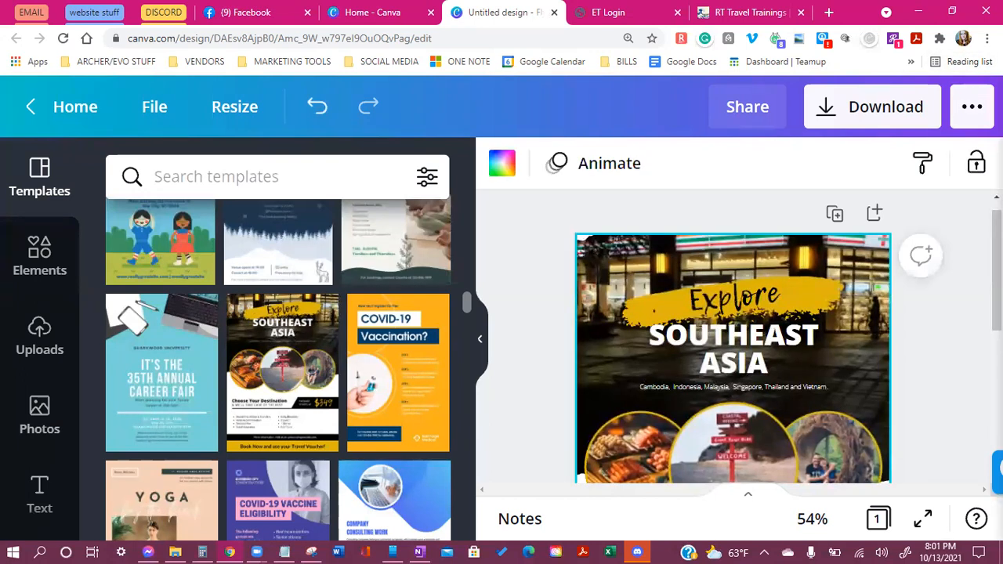
Reduce Chrome's page zoom to 110%
click(988, 38)
click(888, 176)
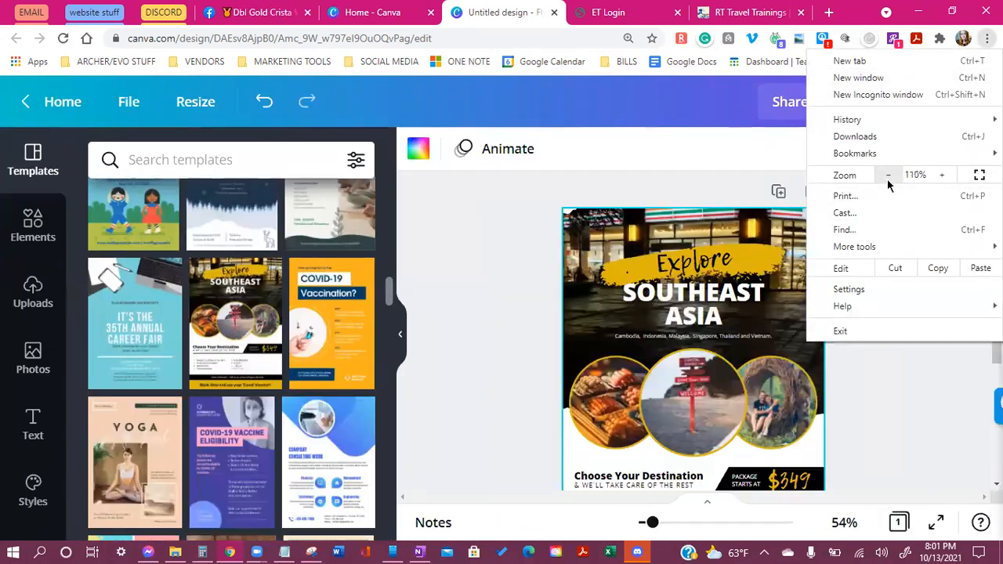
click(888, 175)
click(846, 384)
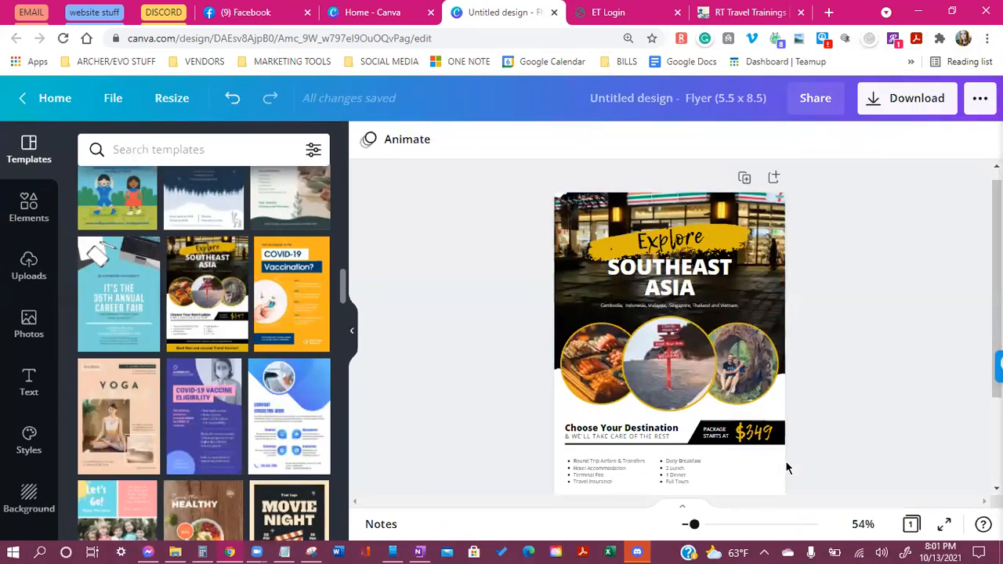
Open the details card of the blue career fair template
scroll(781, 464, down, 2)
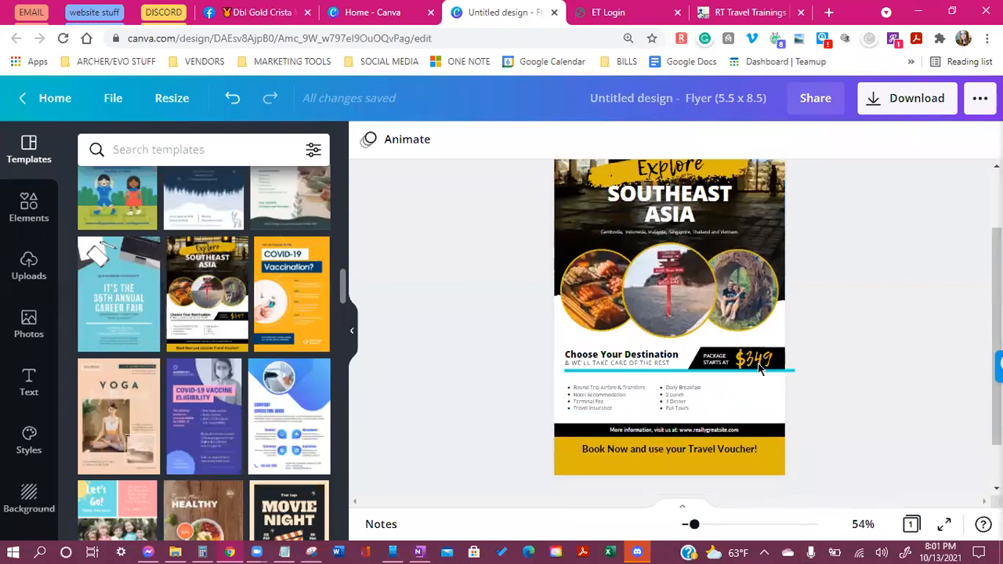
scroll(753, 424, up, 2)
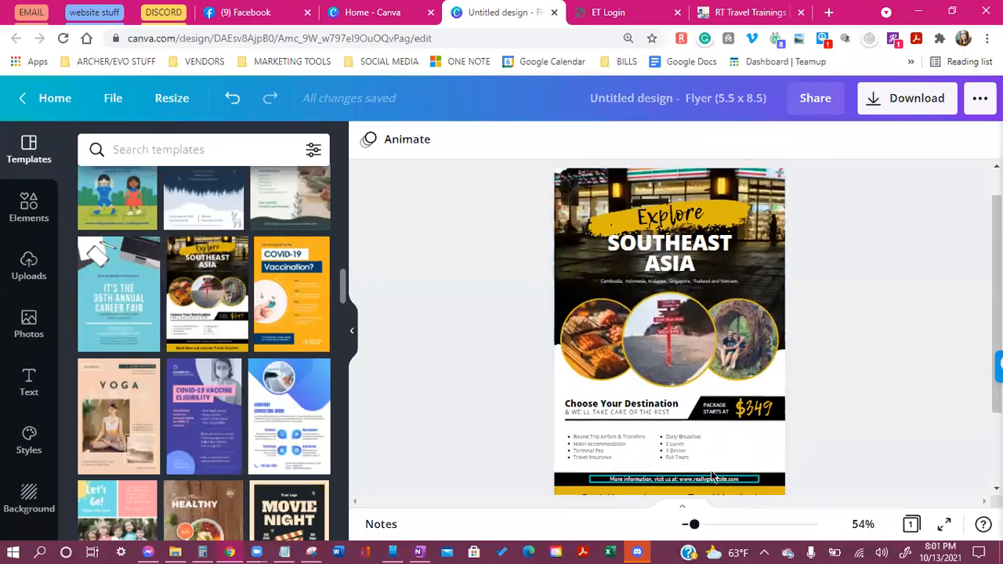
scroll(412, 433, down, 2)
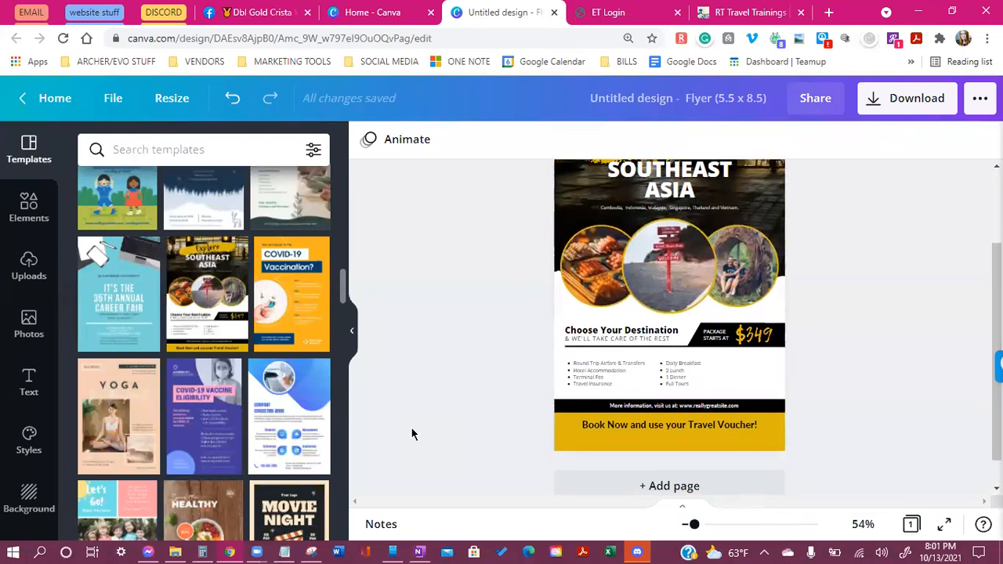
scroll(413, 433, up, 1)
scroll(152, 441, down, 4)
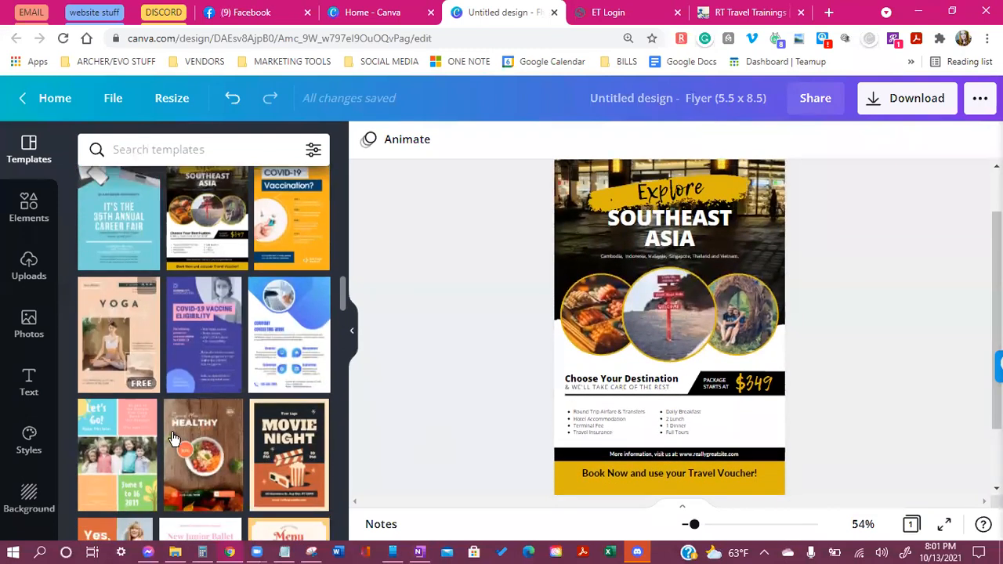
scroll(196, 415, up, 2)
scroll(202, 409, up, 2)
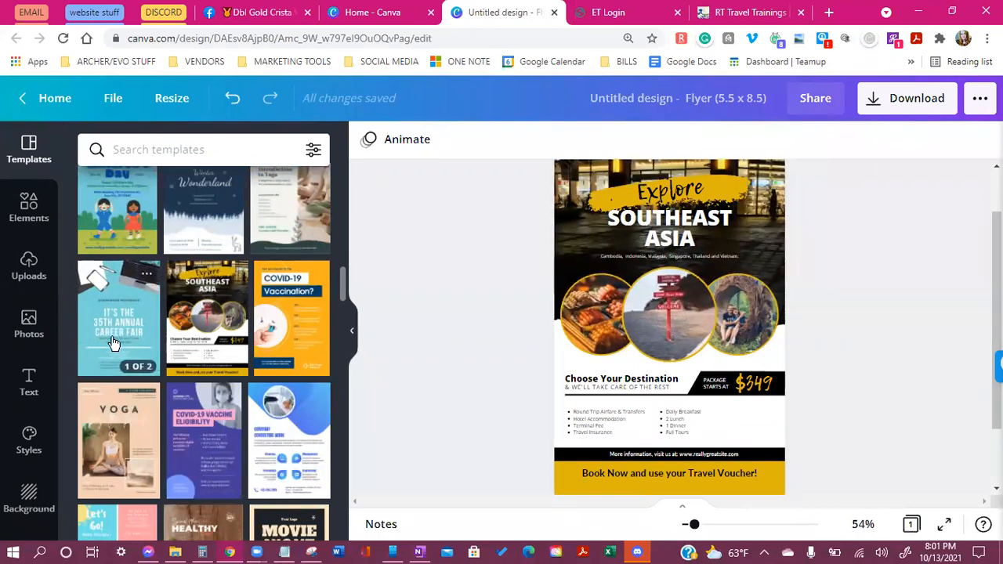
click(147, 278)
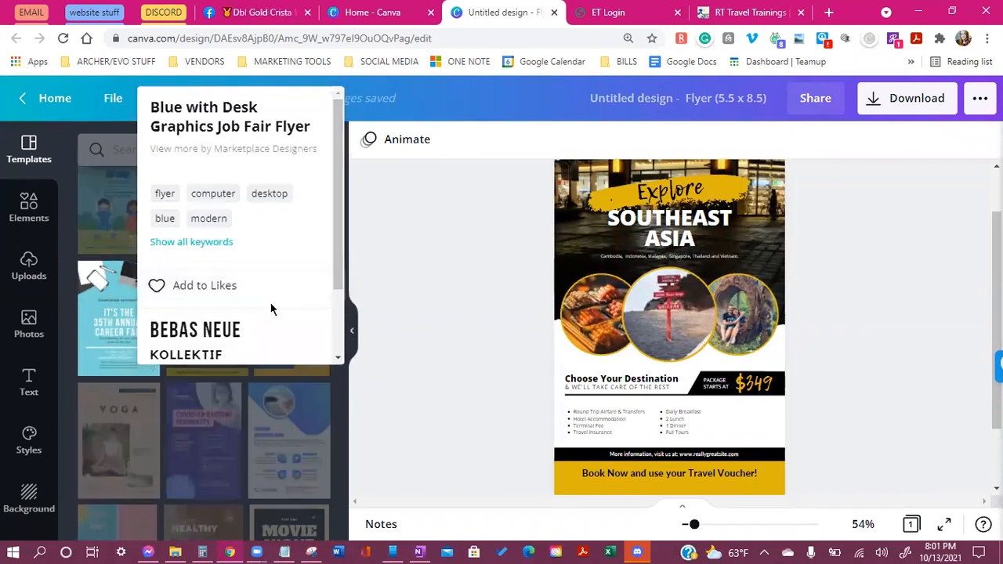
Apply only the blue career fair template's style to the flyer
scroll(273, 308, down, 2)
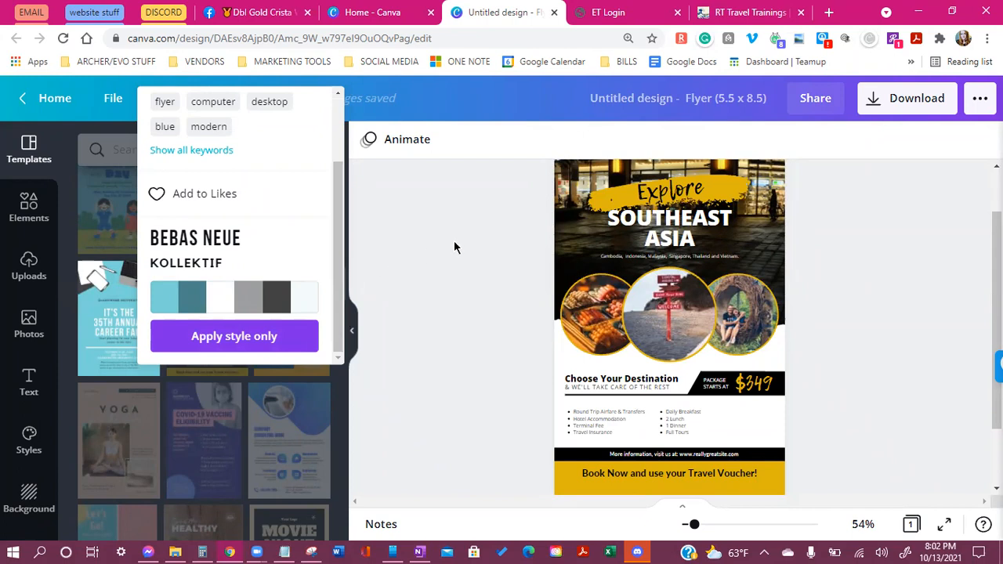
click(246, 348)
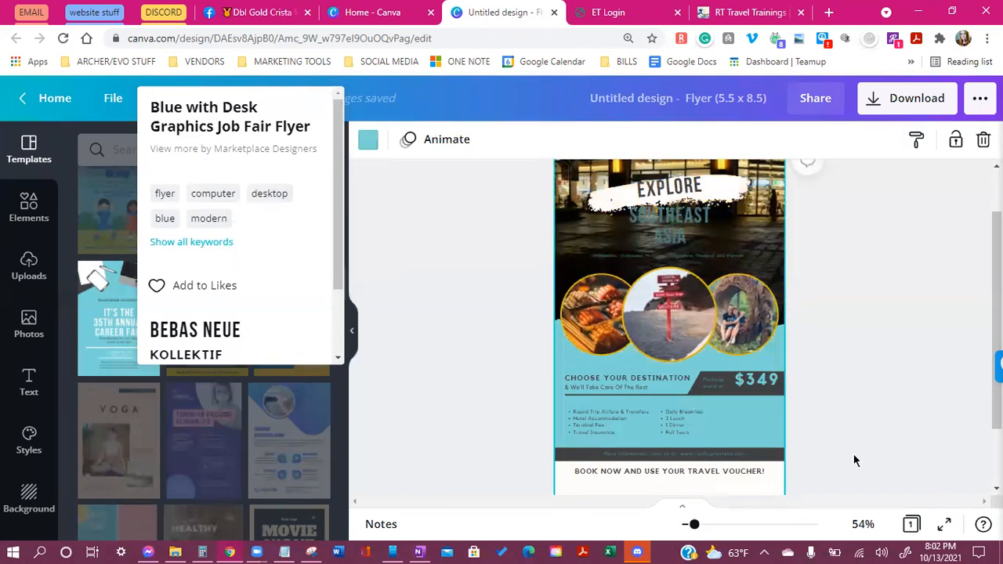
scroll(913, 380, down, 1)
scroll(913, 379, up, 2)
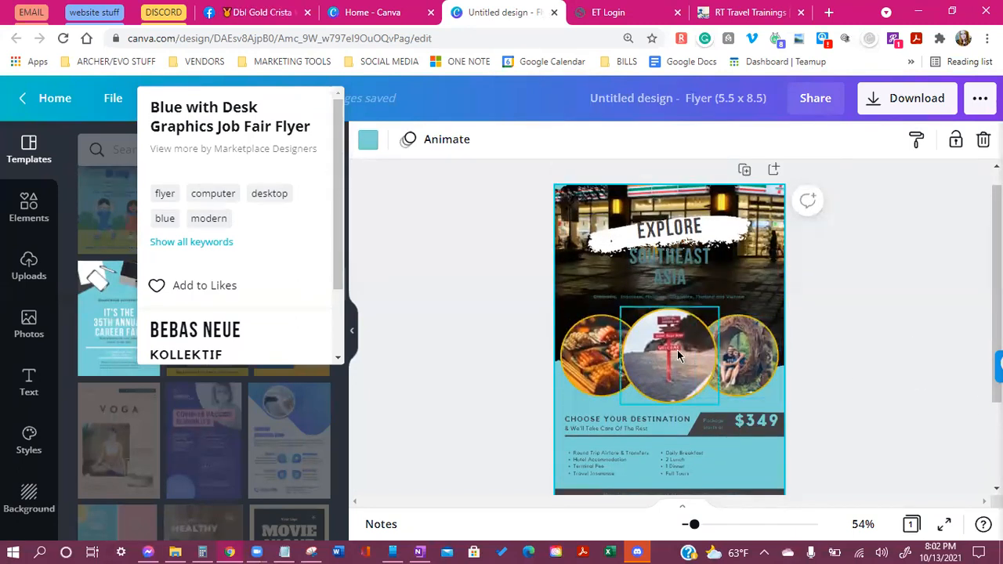
click(458, 342)
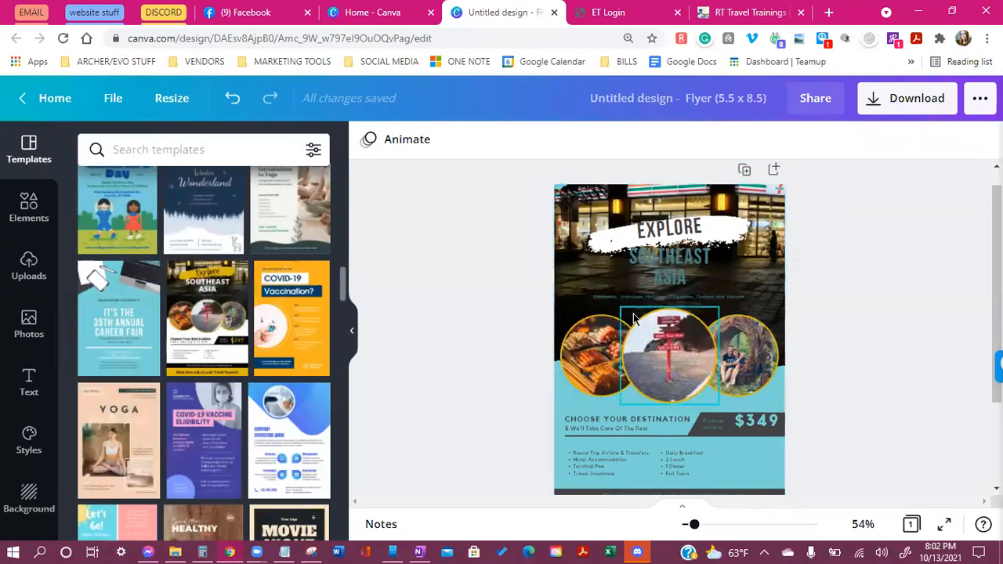
Try the COVID-19 vaccine eligibility template's purple and pink style instead
scroll(266, 439, down, 1)
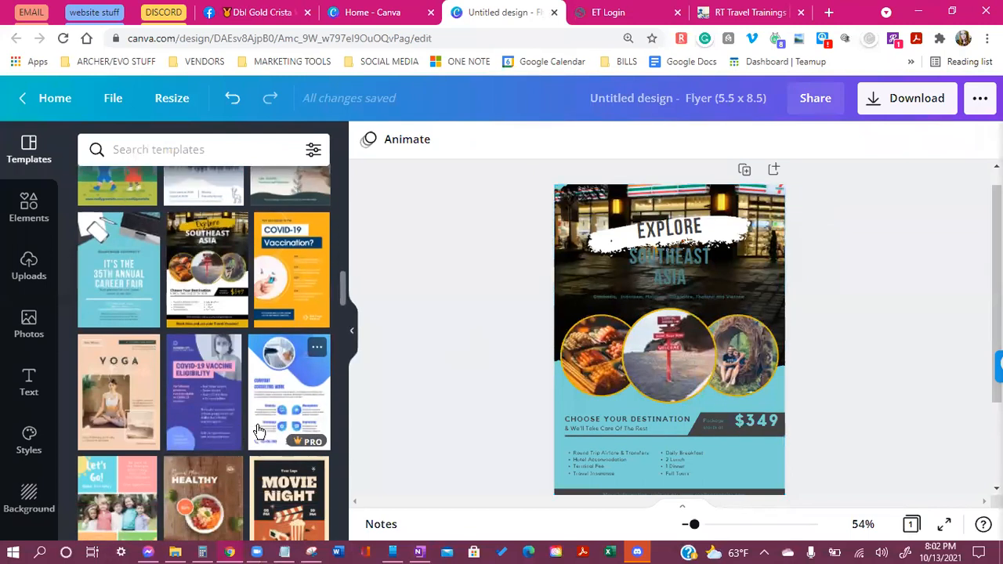
click(227, 355)
scroll(268, 298, down, 3)
click(259, 337)
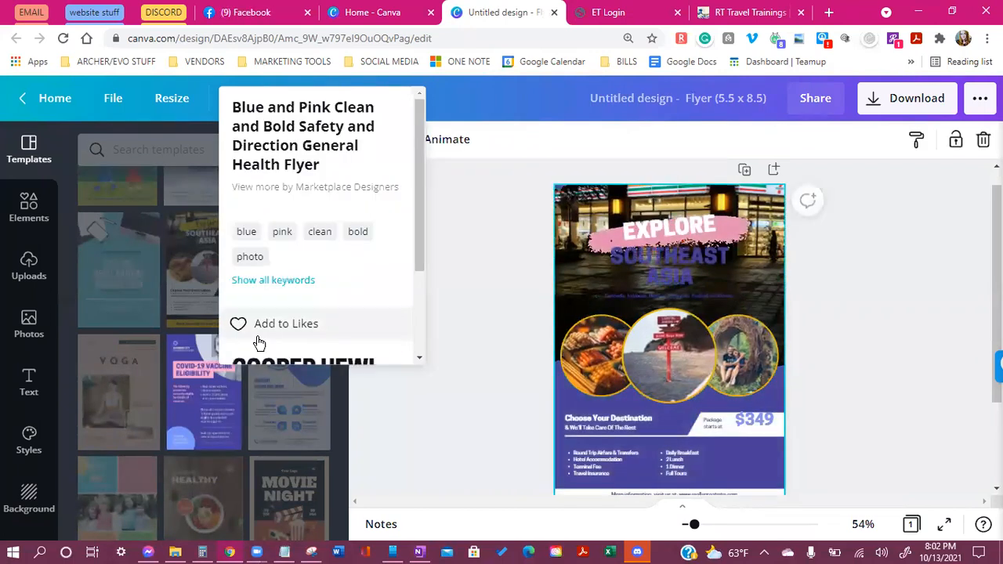
click(377, 463)
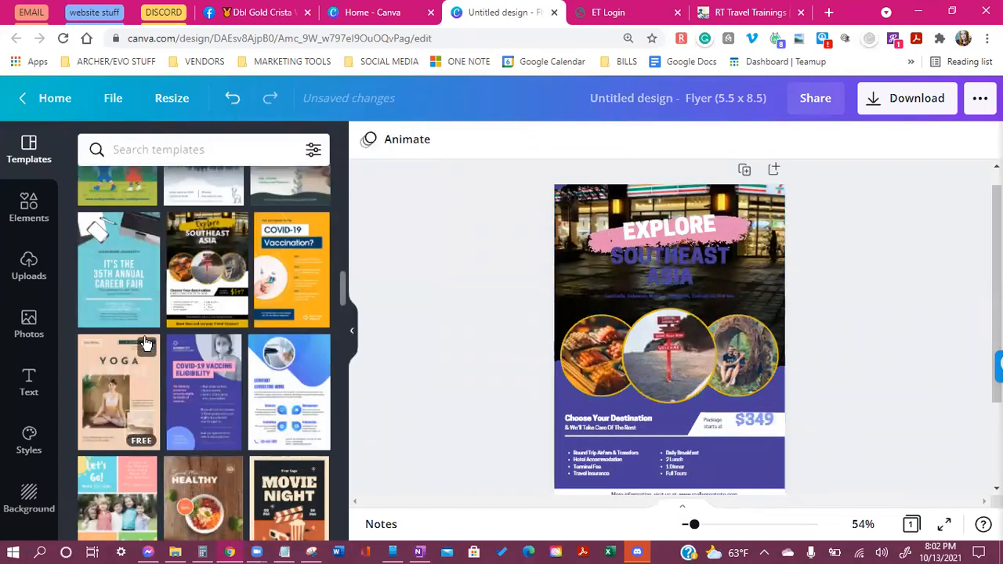
Reapply the Blue with Desk Graphics Job Fair Flyer style to the flyer
scroll(232, 341, down, 2)
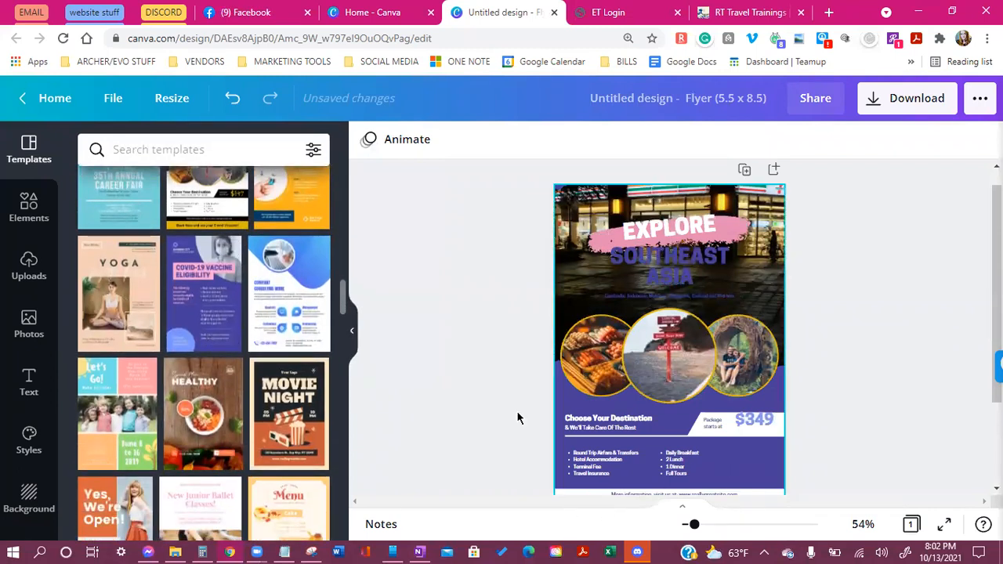
scroll(137, 376, up, 2)
scroll(136, 376, up, 1)
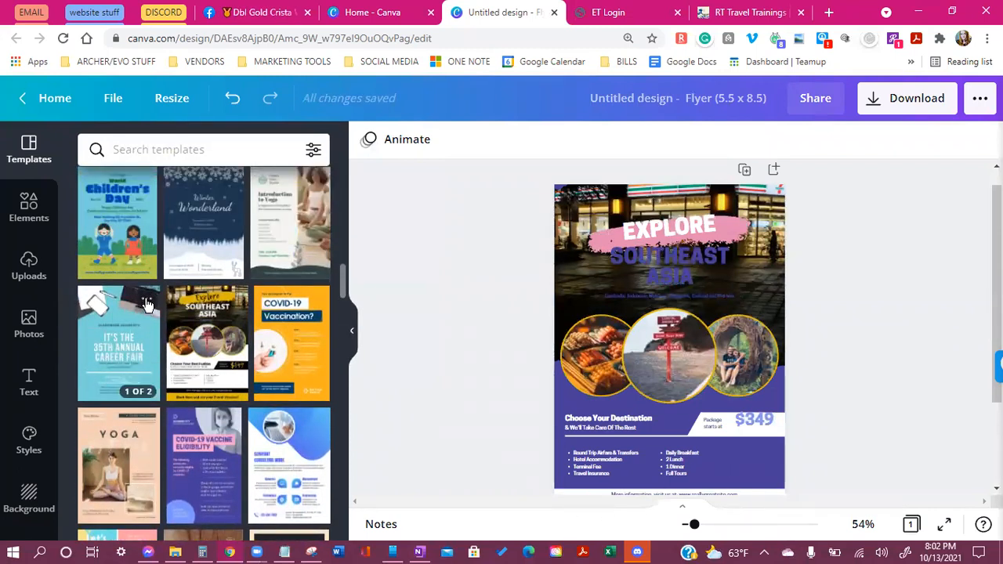
click(147, 297)
scroll(161, 303, down, 2)
click(180, 337)
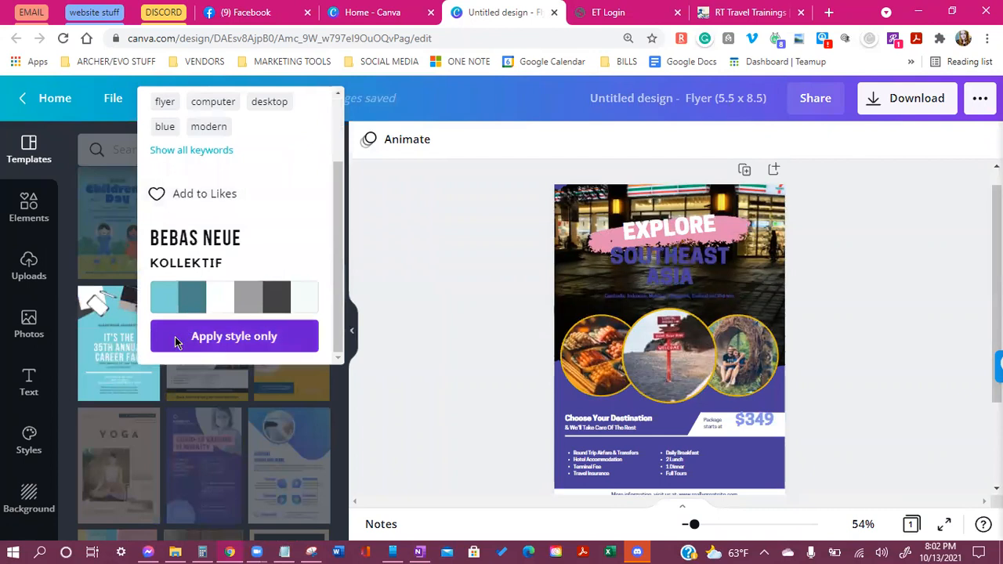
click(484, 365)
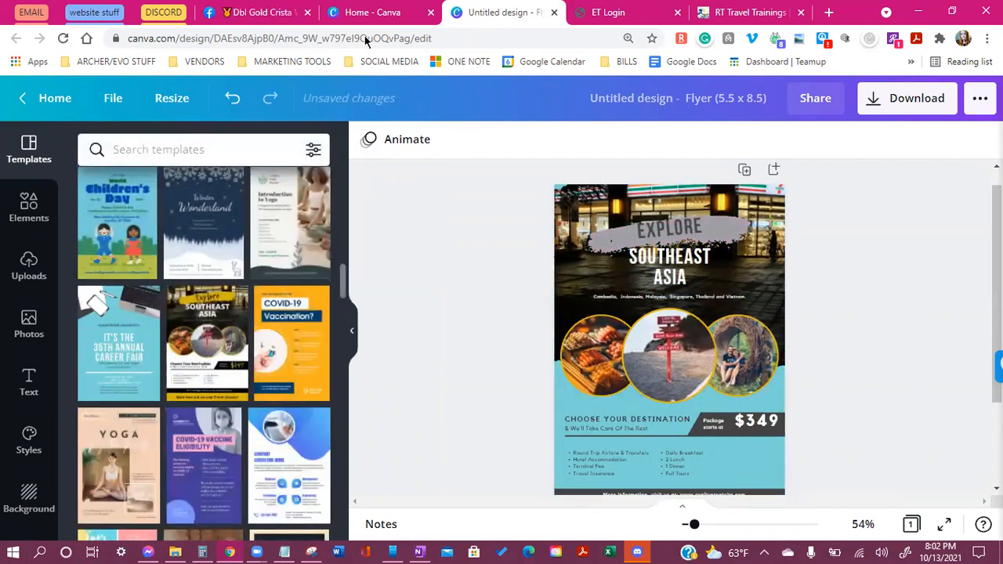
Change the EXPLORE heading to read 'TAKE A TRIP TO'
drag(694, 525, 701, 526)
scroll(679, 461, up, 1)
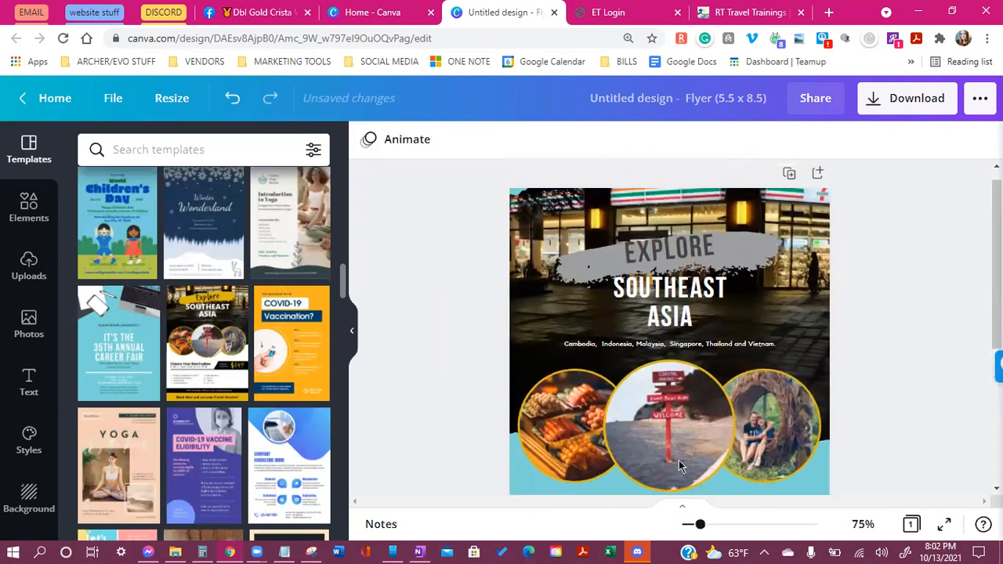
scroll(682, 463, down, 5)
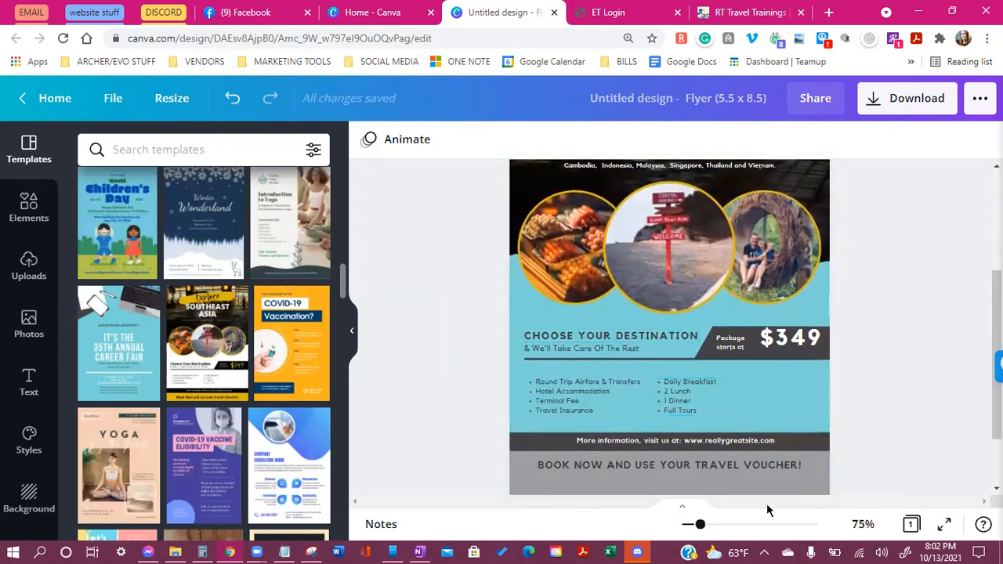
scroll(475, 285, up, 4)
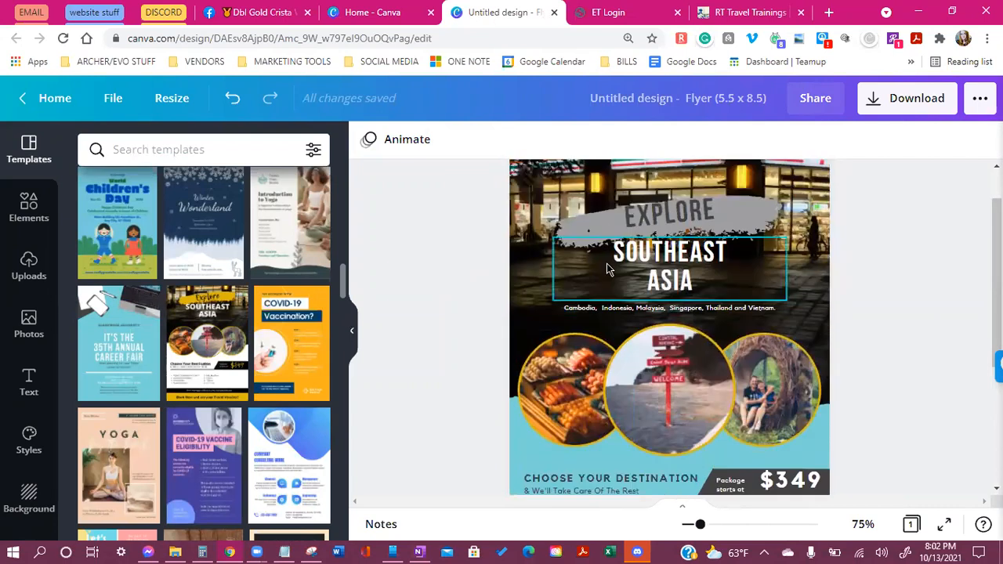
double_click(661, 248)
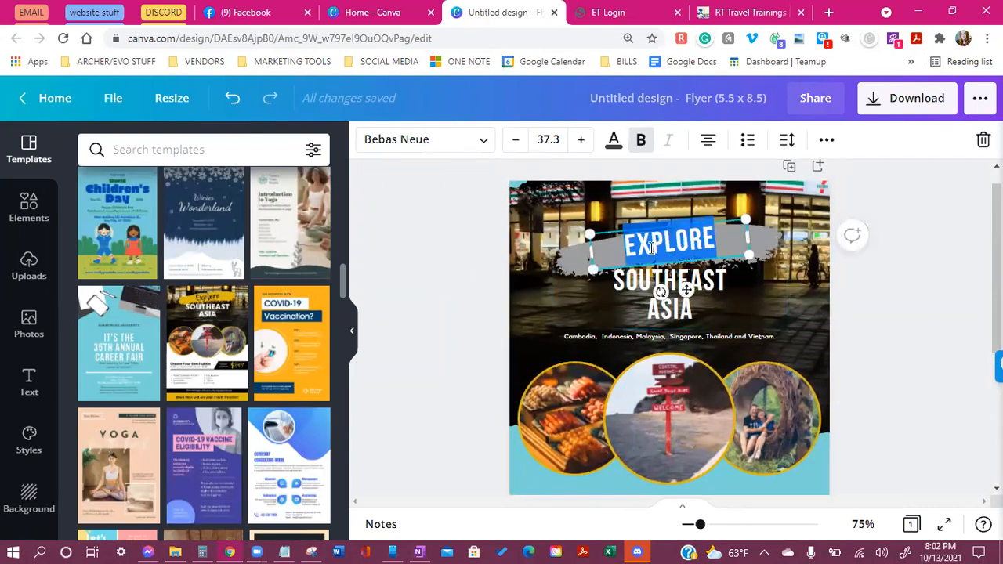
text(C)
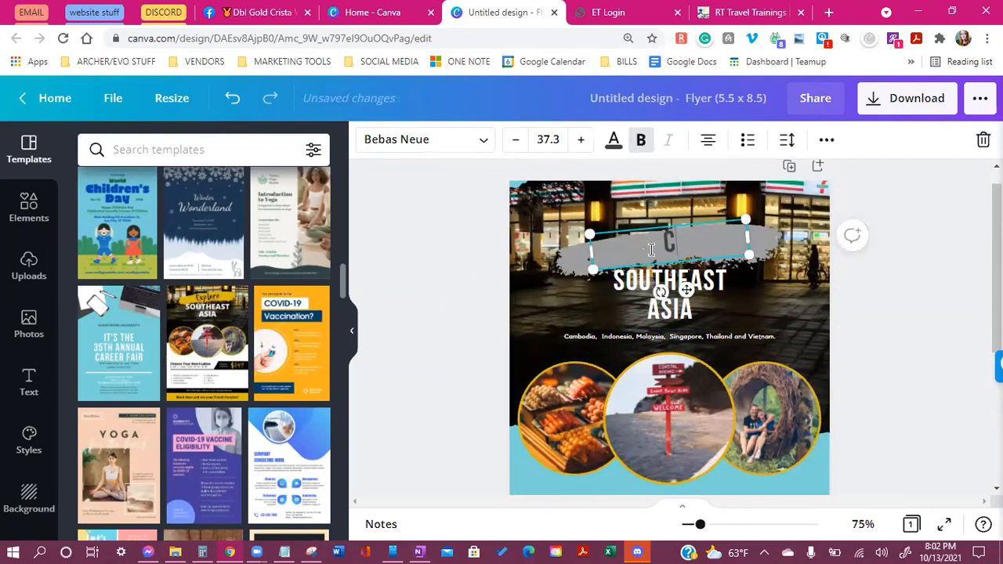
text(S)
text(A)
text(N)
text(C)
key(BackSpace)
key(BackSpace)
key(BackSpace)
text(AKE A TRIP TO)
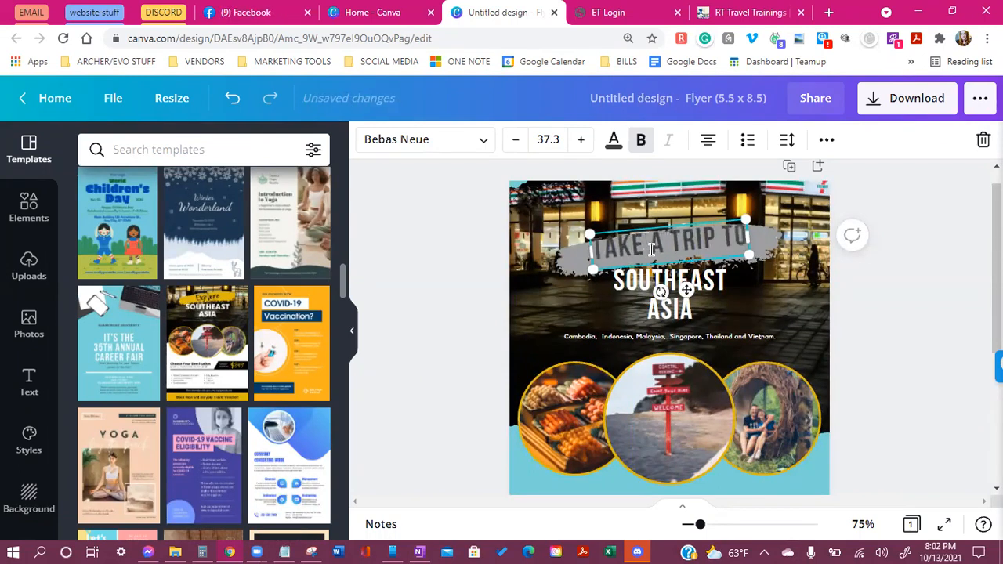
Replace the SOUTHEAST ASIA heading text with 'CANCUN'
scroll(904, 347, up, 1)
click(664, 338)
double_click(664, 339)
triple_click(665, 339)
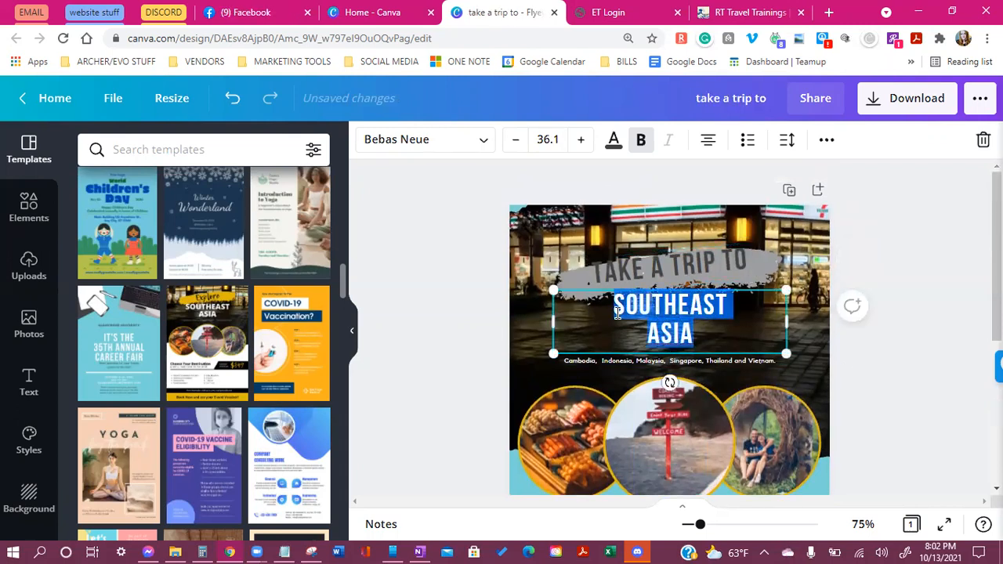
text(CANCUN)
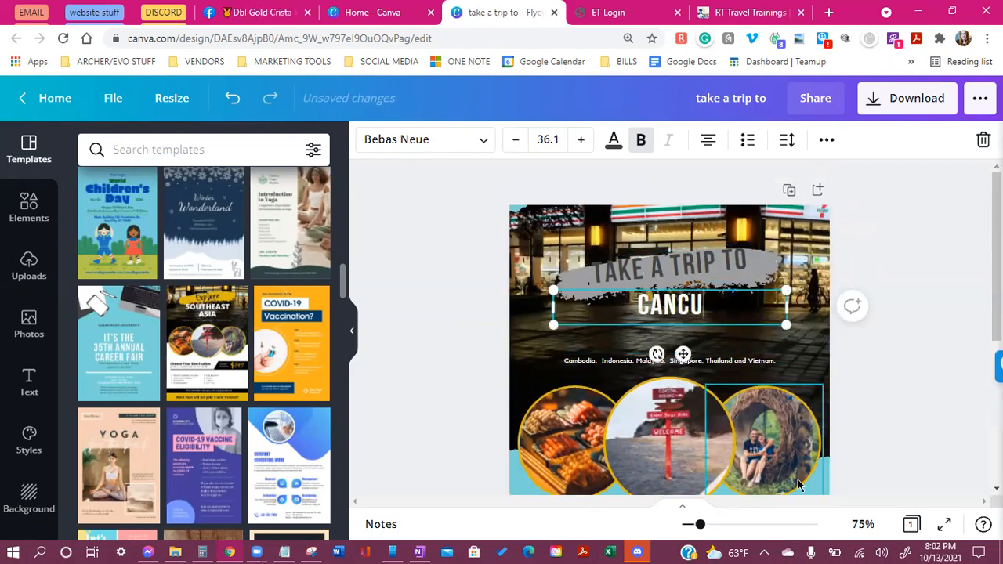
click(897, 369)
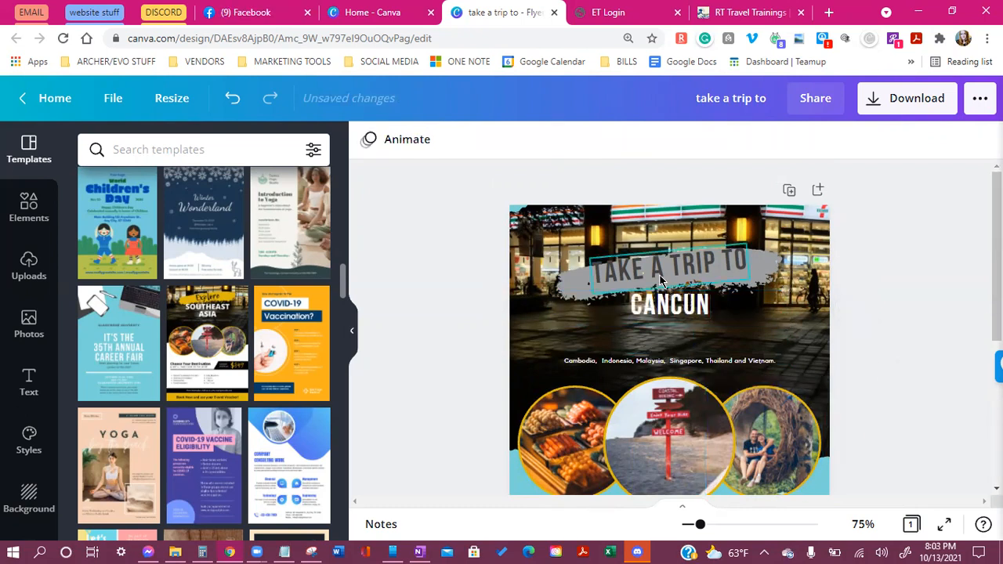
Enlarge the TAKE A TRIP TO title by two font sizes and widen its box
click(662, 274)
click(579, 142)
click(579, 143)
click(579, 143)
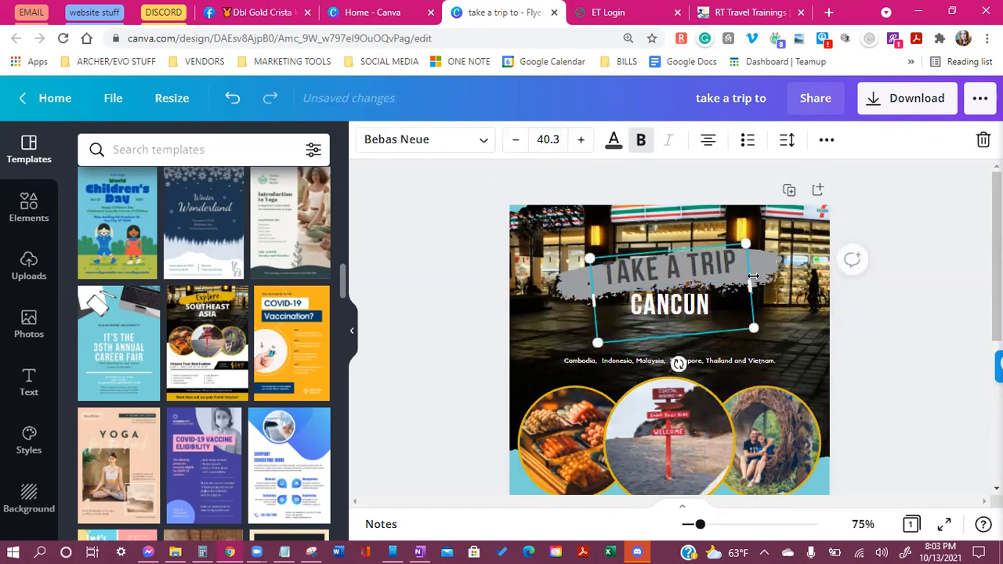
drag(752, 296, 764, 312)
click(800, 315)
Bump the CANCUN heading up three font sizes
click(671, 306)
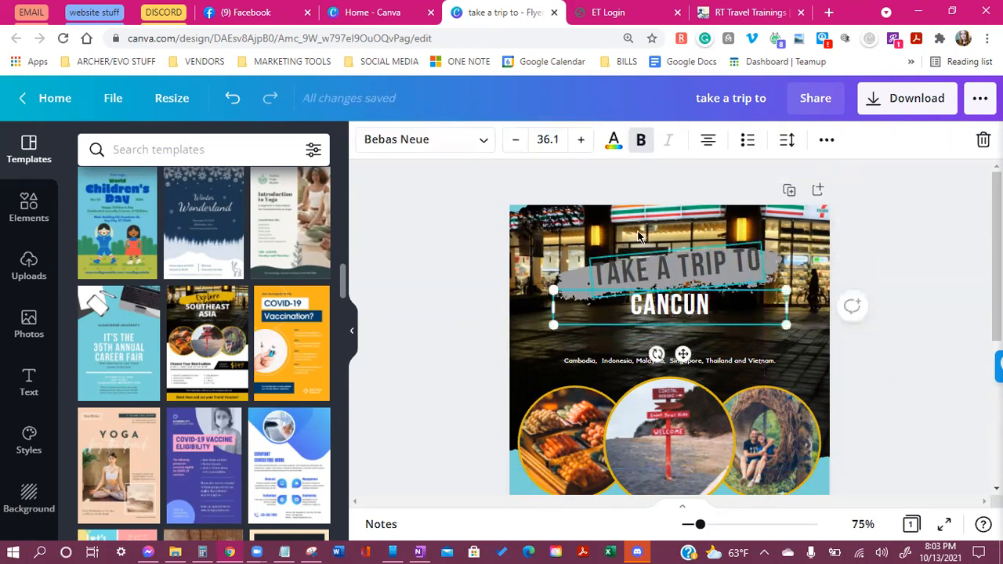
click(581, 140)
click(580, 140)
click(581, 139)
click(581, 140)
click(580, 140)
click(580, 140)
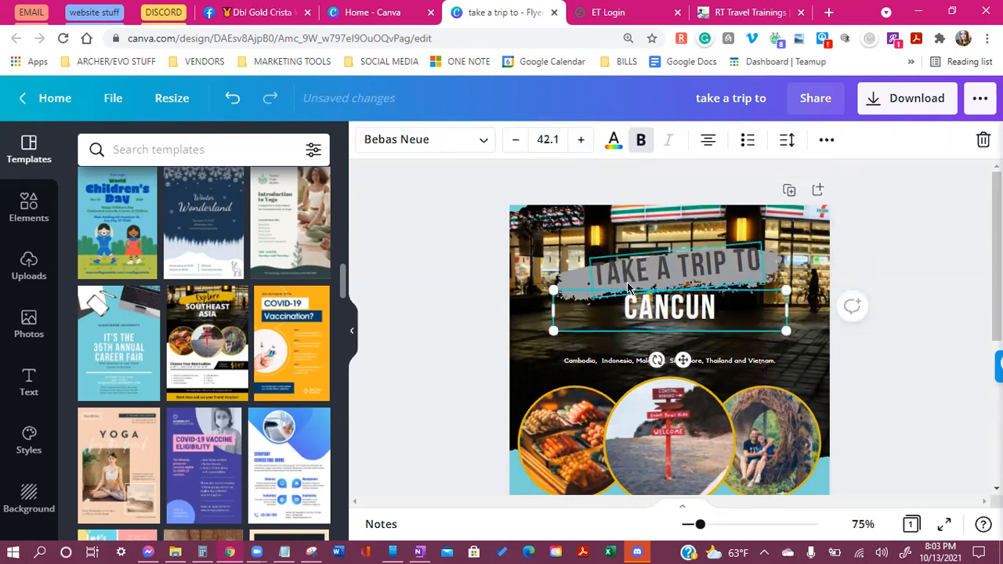
Enlarge the grey brush stroke behind the title and recentre it
click(553, 286)
drag(552, 255, 525, 244)
drag(561, 279, 577, 270)
Enlarge the CANCUN heading further to font size 53.1
click(692, 312)
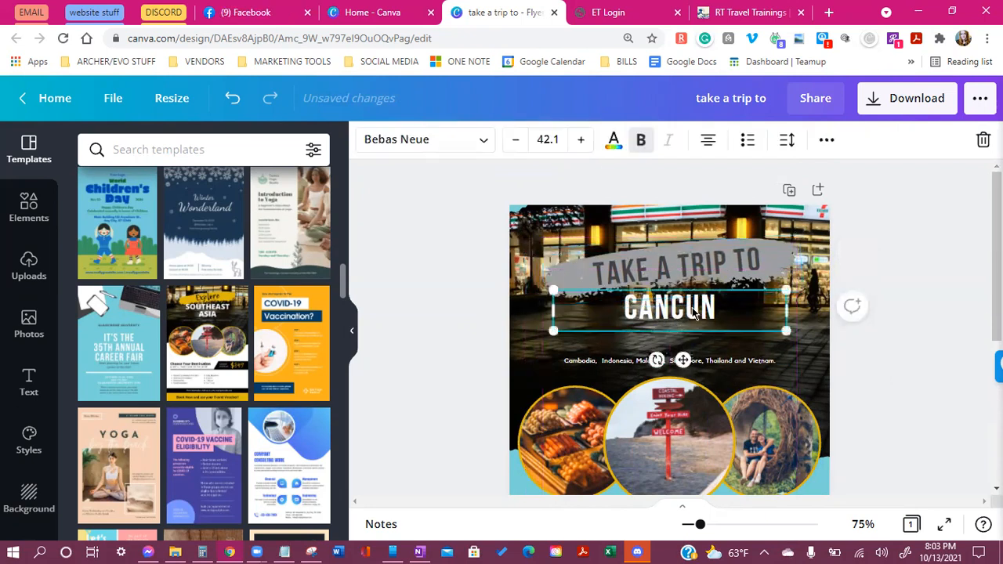
click(588, 145)
click(588, 145)
click(588, 145)
click(588, 145)
click(588, 145)
click(588, 145)
click(587, 145)
click(588, 145)
click(580, 141)
click(580, 141)
click(580, 141)
click(482, 143)
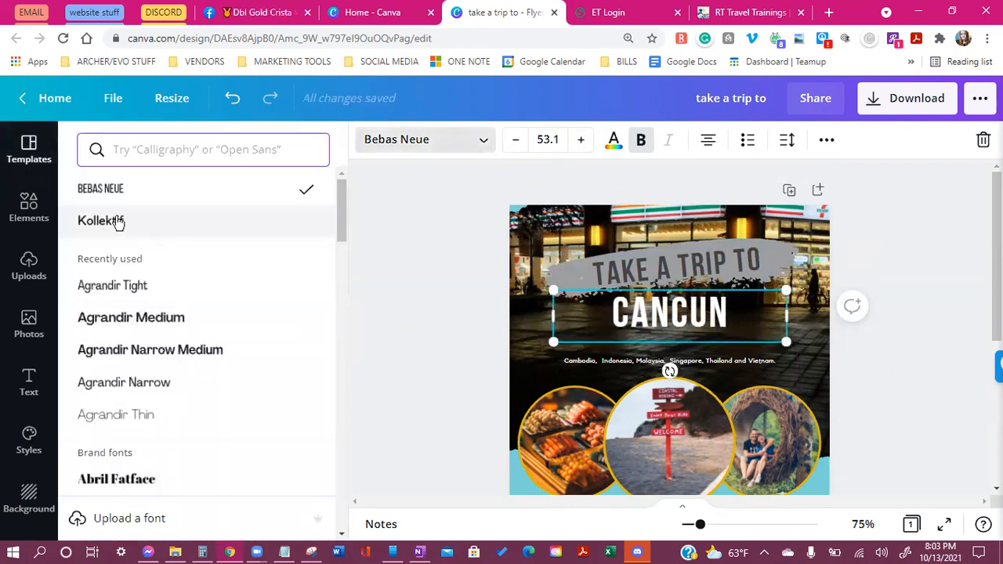
Set CANCUN in Agrandir Medium and nudge it slightly up and right
click(117, 220)
click(139, 286)
click(155, 315)
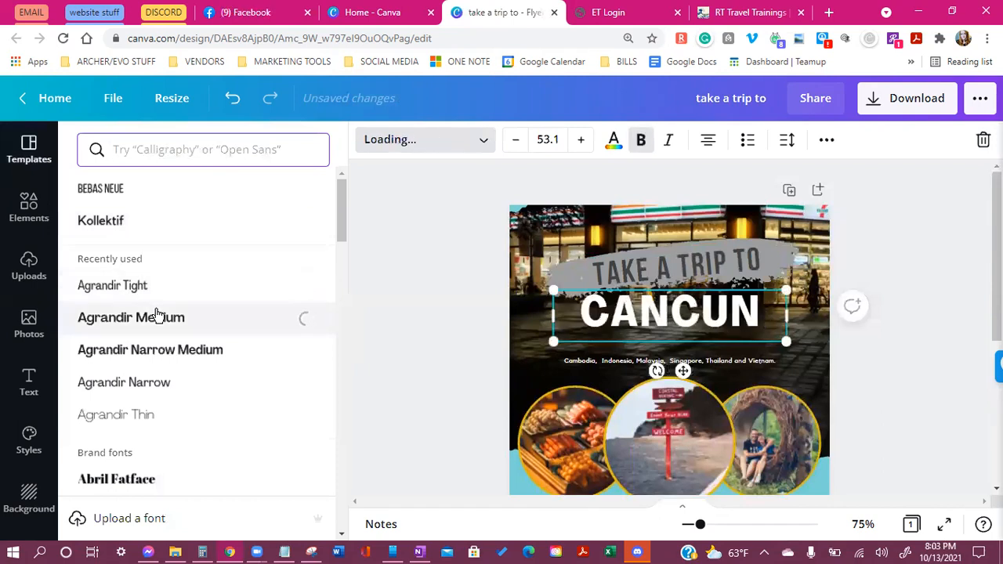
key(Escape)
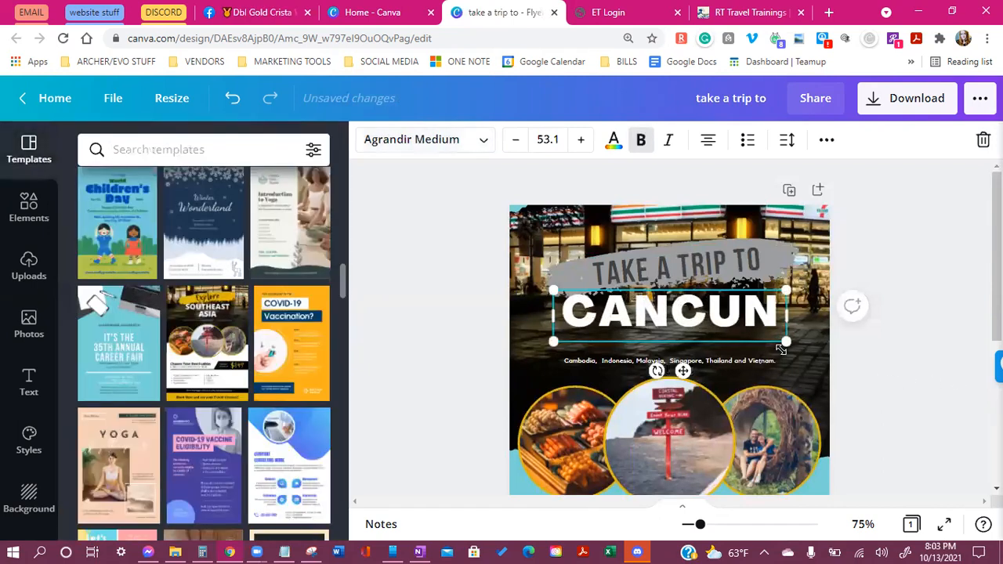
drag(683, 373, 688, 367)
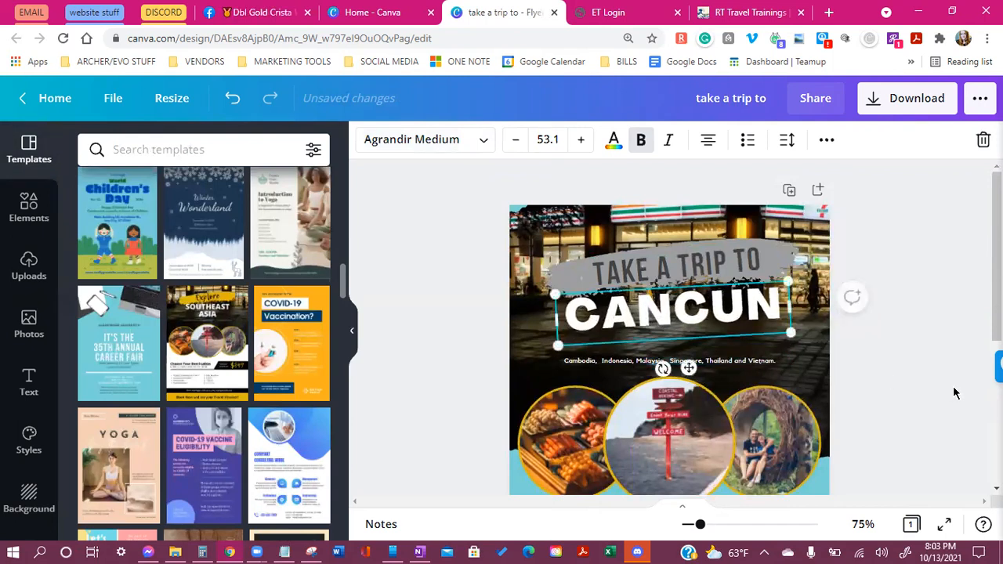
click(837, 426)
Delete the line of country names beneath CANCUN
scroll(865, 442, down, 1)
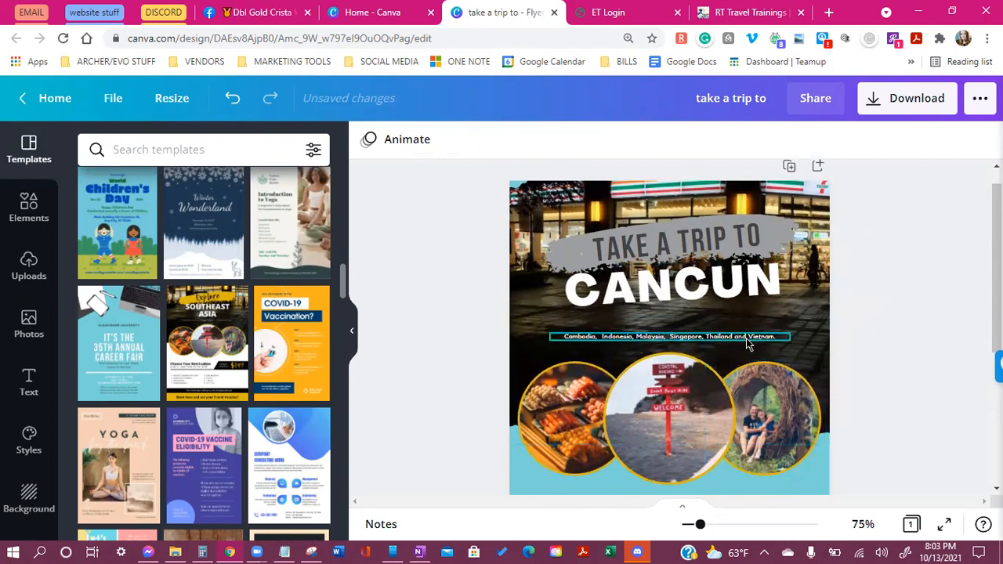
click(663, 339)
key(Delete)
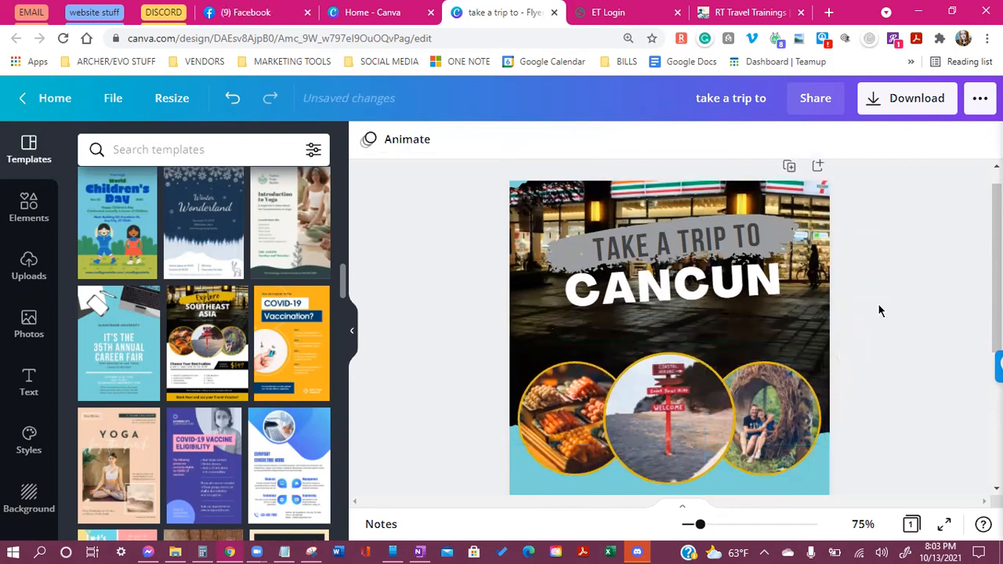
click(828, 354)
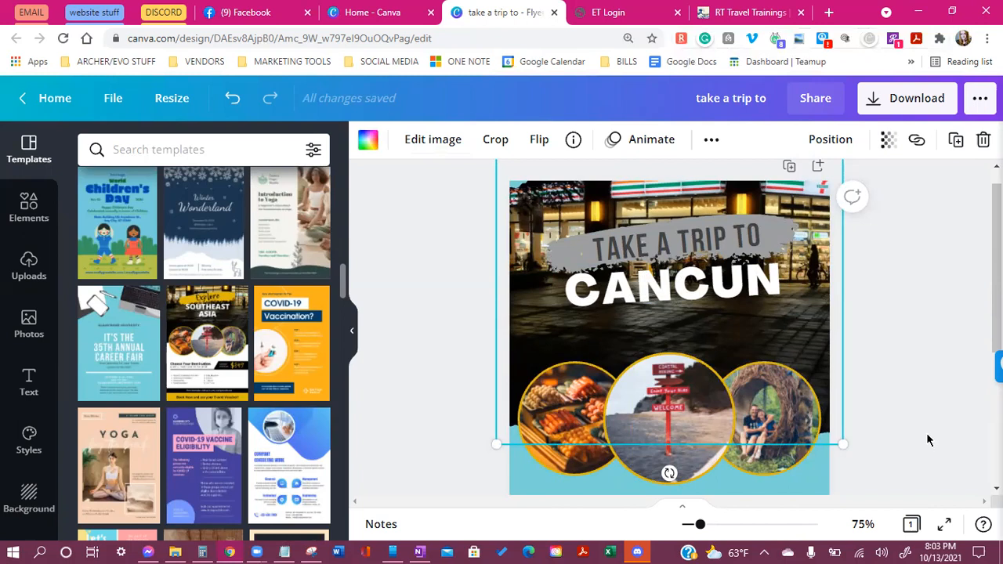
scroll(915, 418, up, 1)
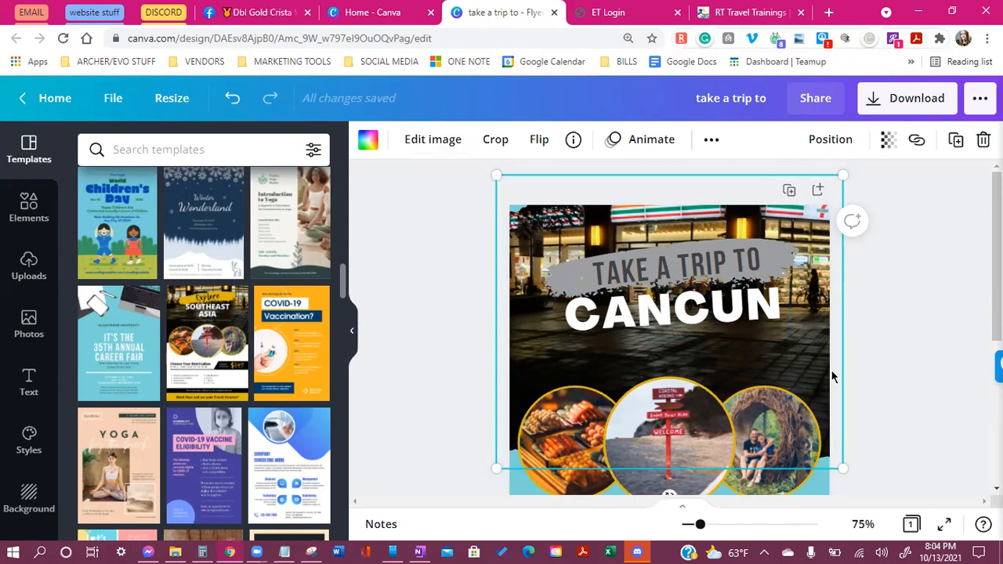
scroll(889, 365, down, 2)
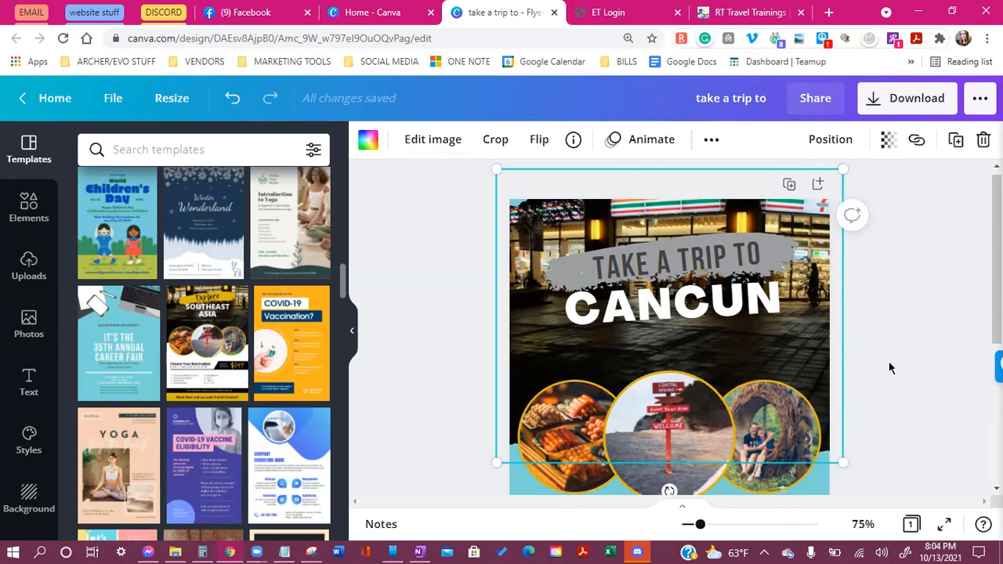
scroll(896, 363, up, 1)
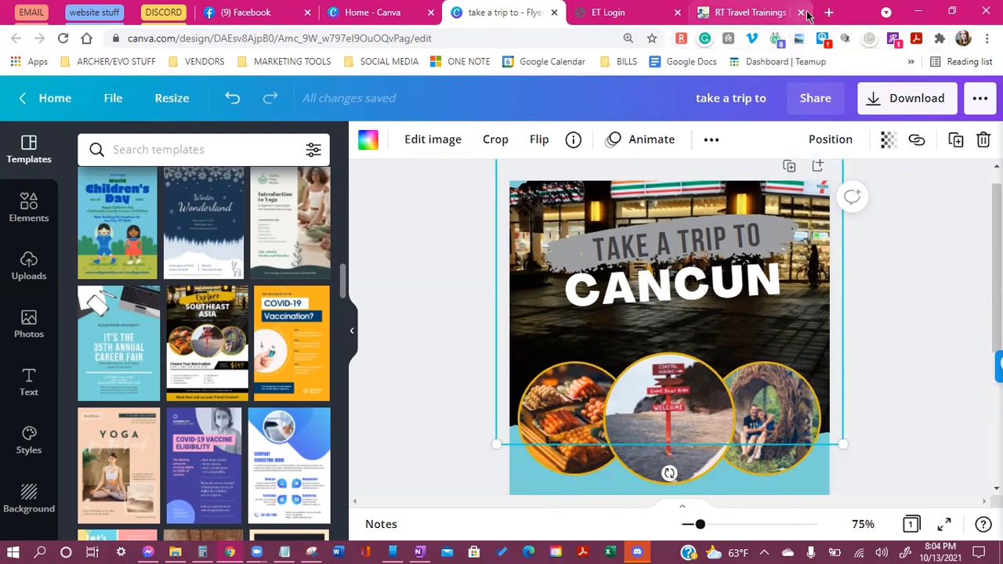
In a new tab, search Google Images for 'cancun vacation'
click(831, 12)
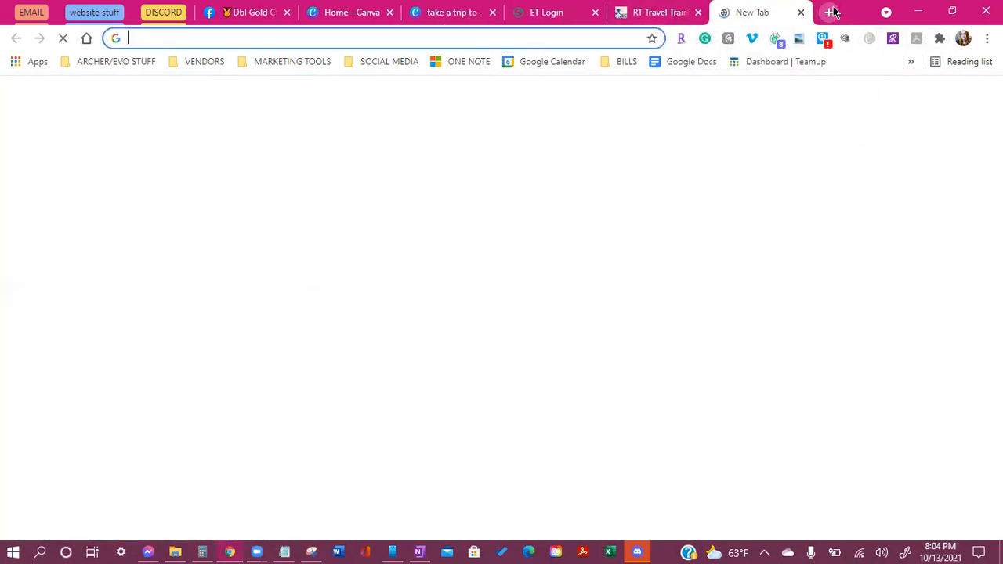
text(cancun)
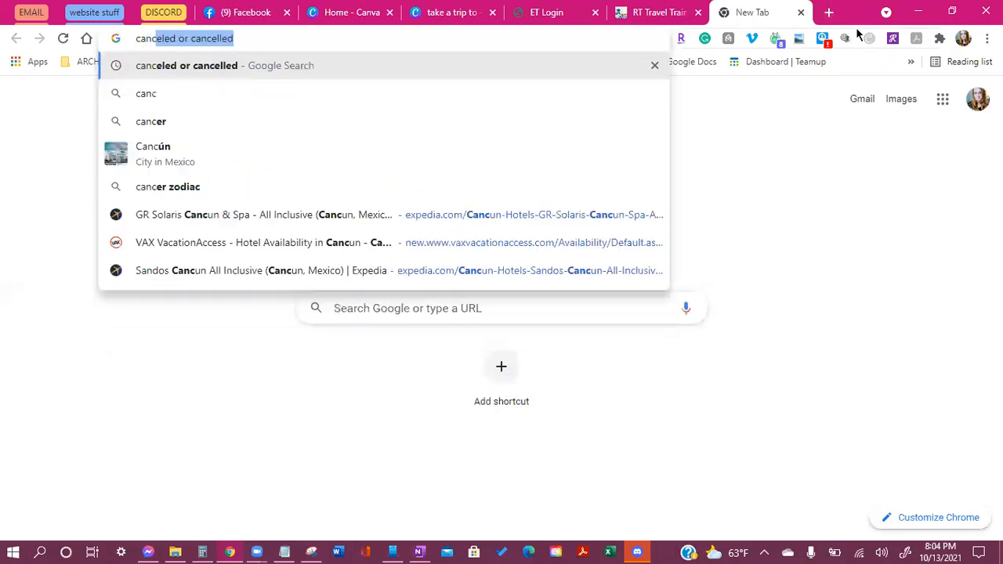
key(BackSpace)
key(BackSpace)
text(n)
key(Return)
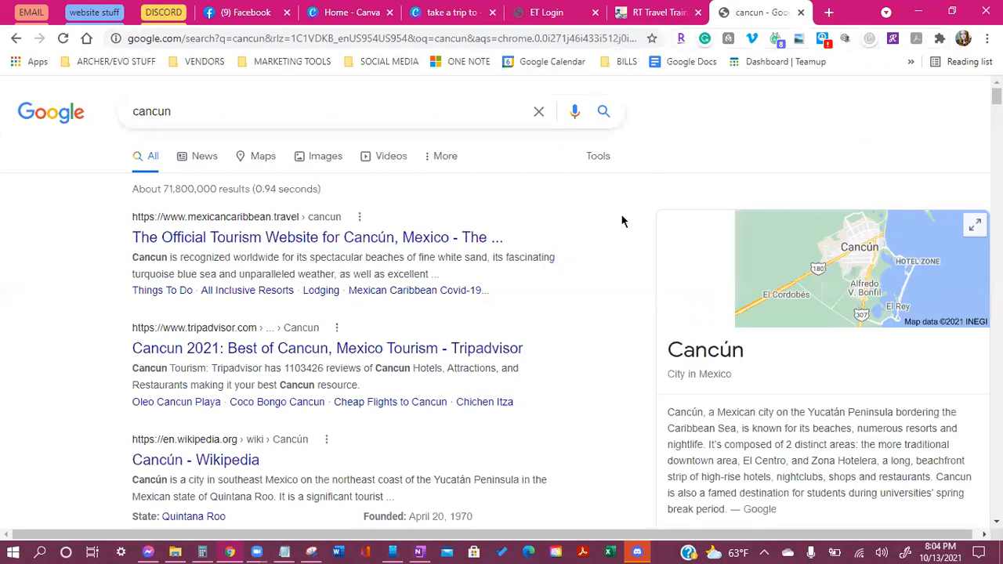
click(317, 159)
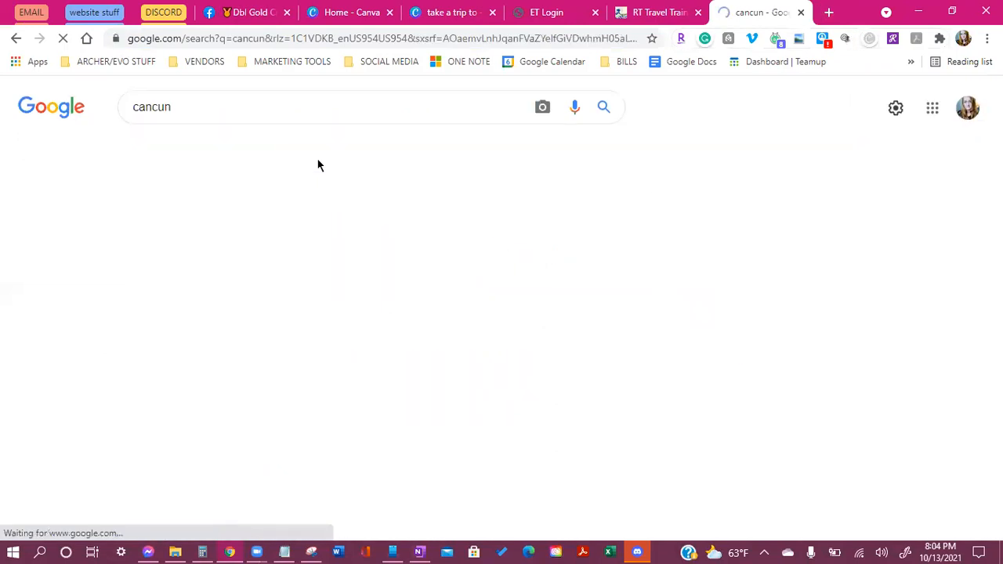
click(223, 117)
text(va)
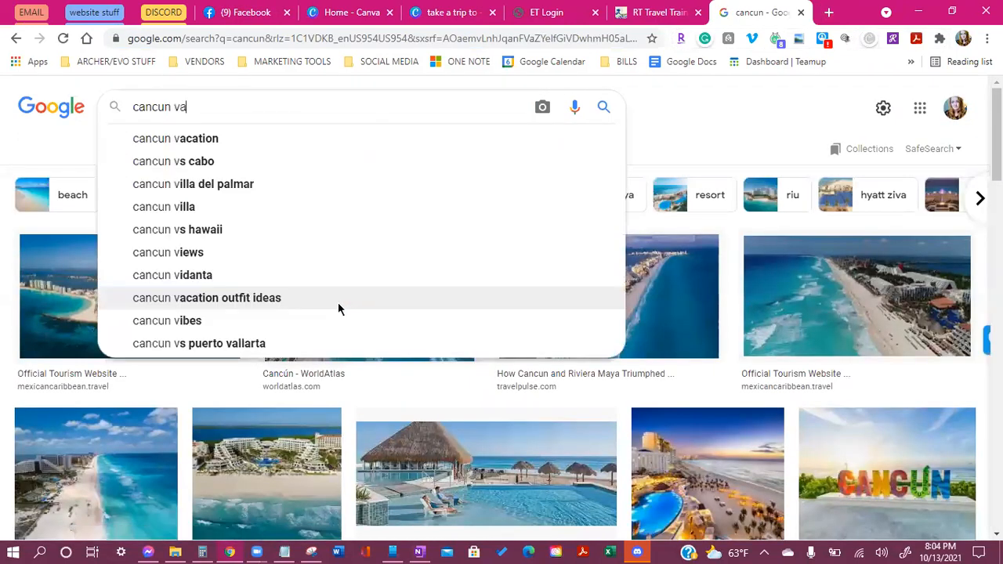
click(198, 146)
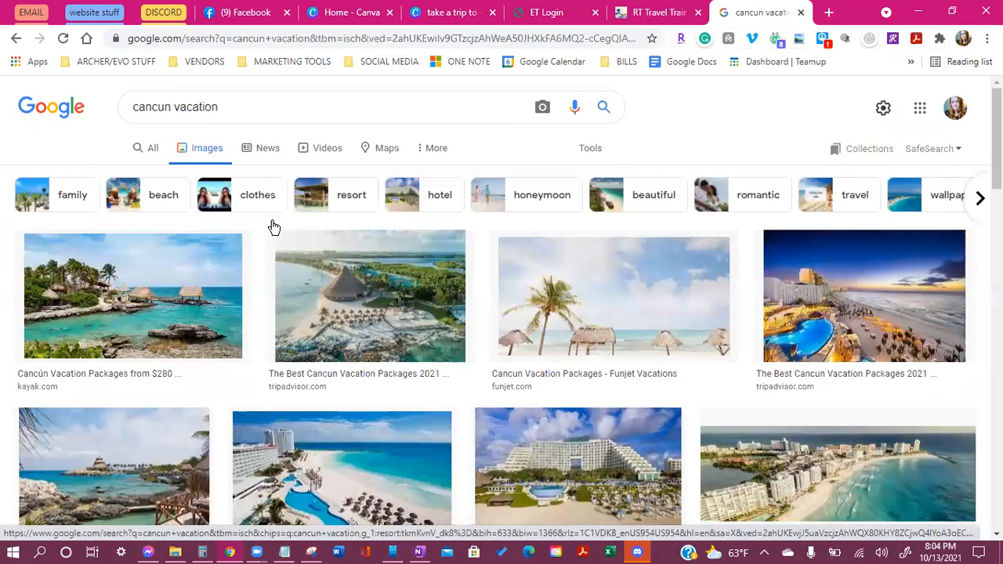
scroll(282, 251, down, 2)
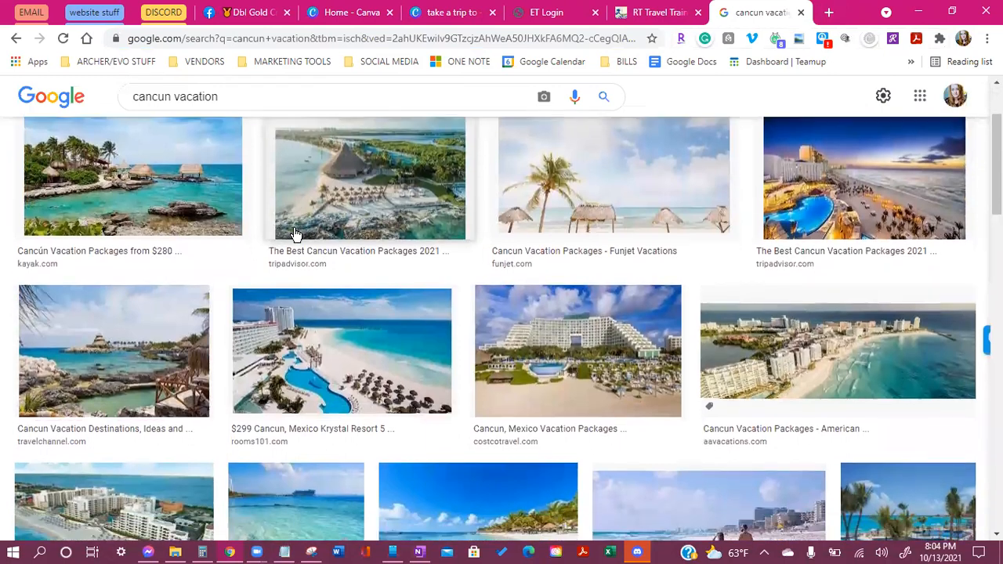
scroll(294, 234, down, 2)
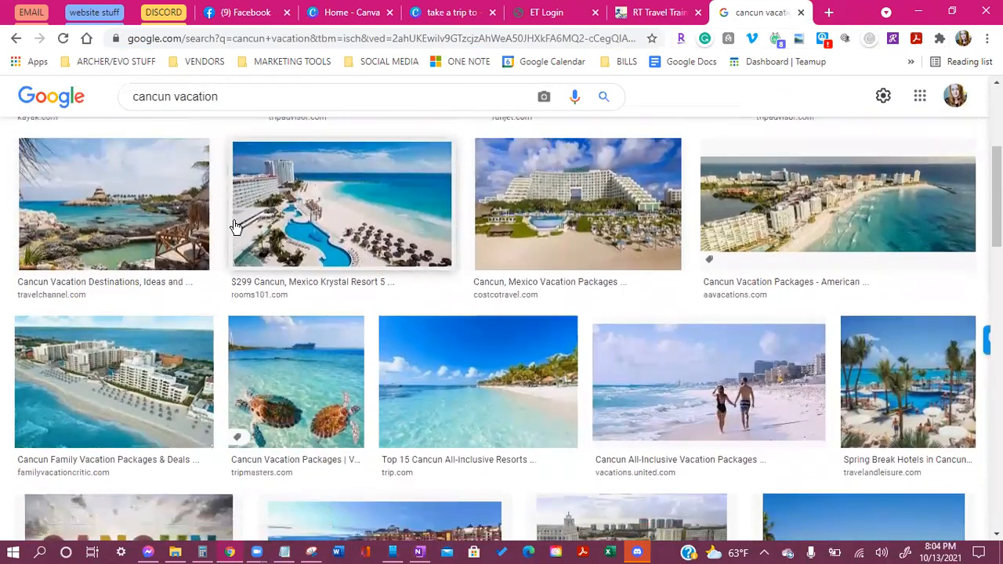
scroll(353, 259, down, 2)
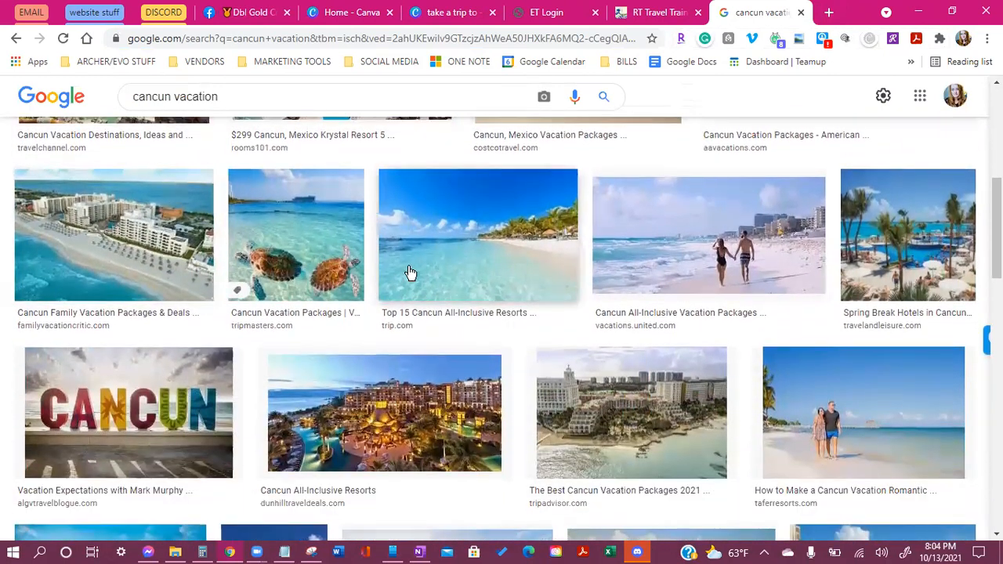
Save the sea-turtle photo into the Downloads folder
click(312, 259)
right_click(845, 330)
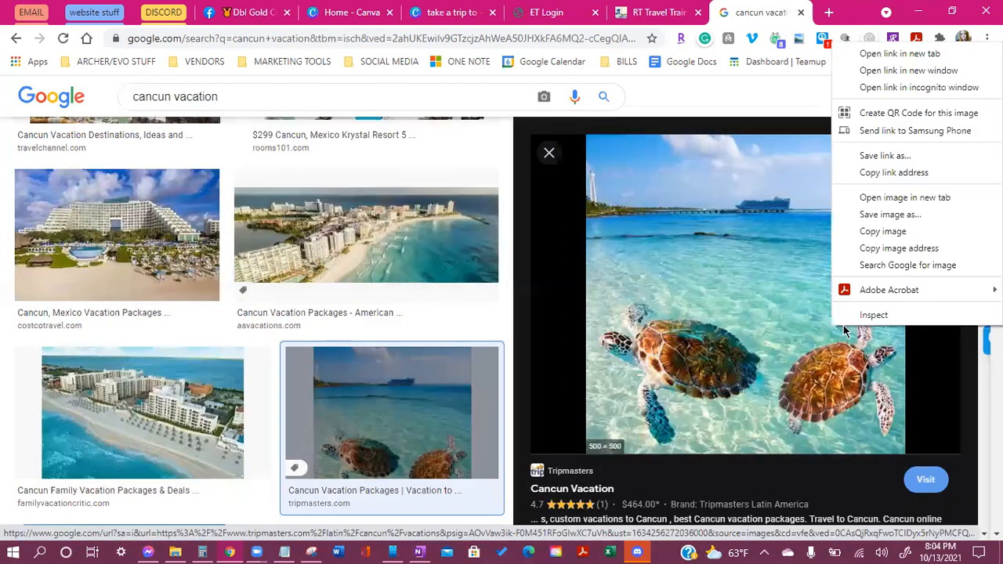
right_click(689, 334)
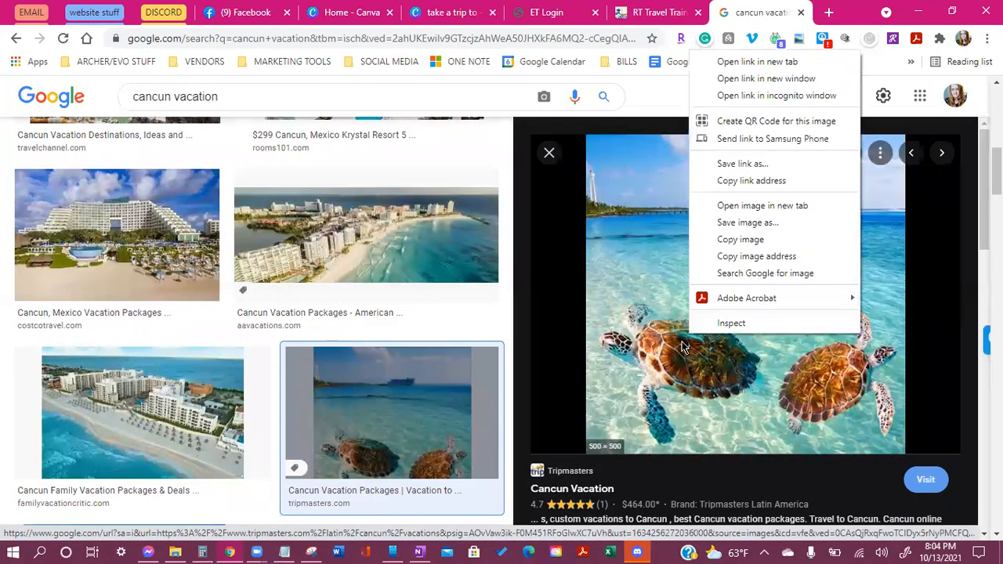
click(776, 225)
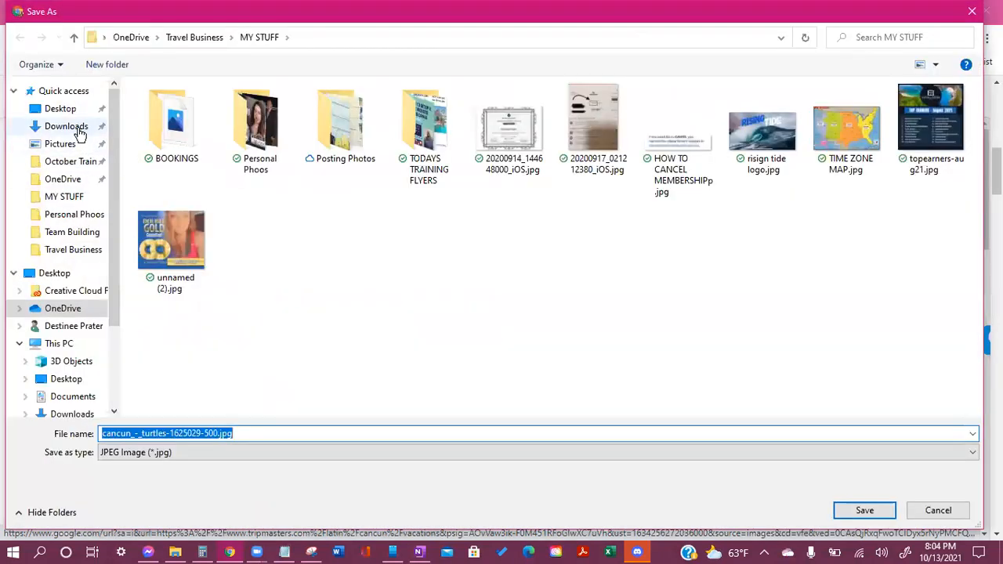
click(66, 126)
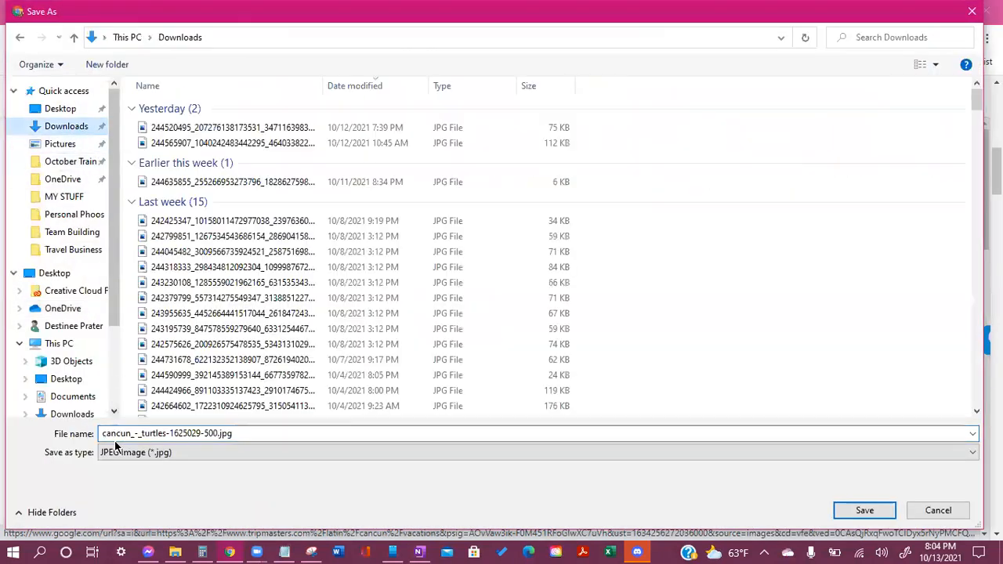
click(865, 510)
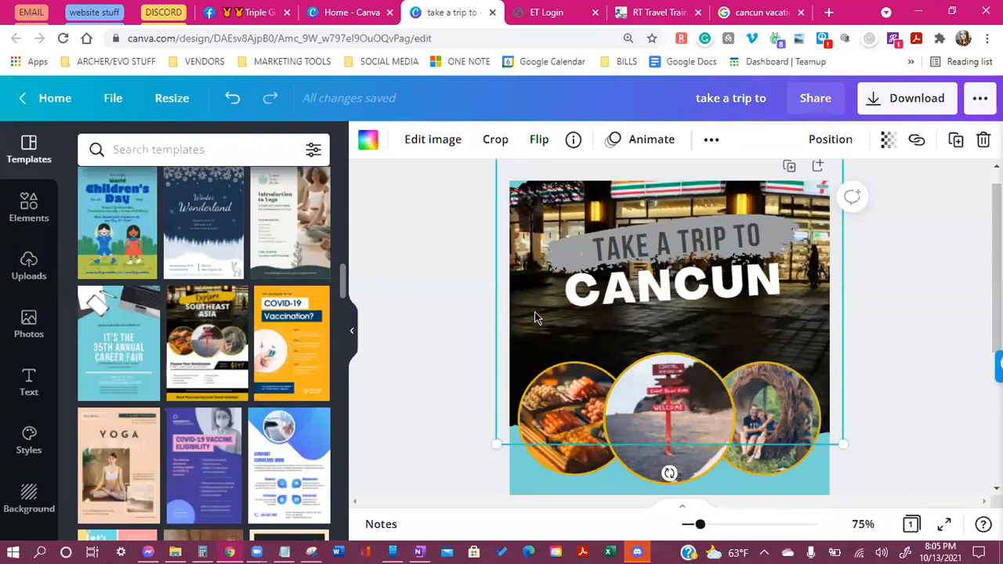
Undo the night street photo and upload cancun_-_turtles from Downloads
key(ctrl+z)
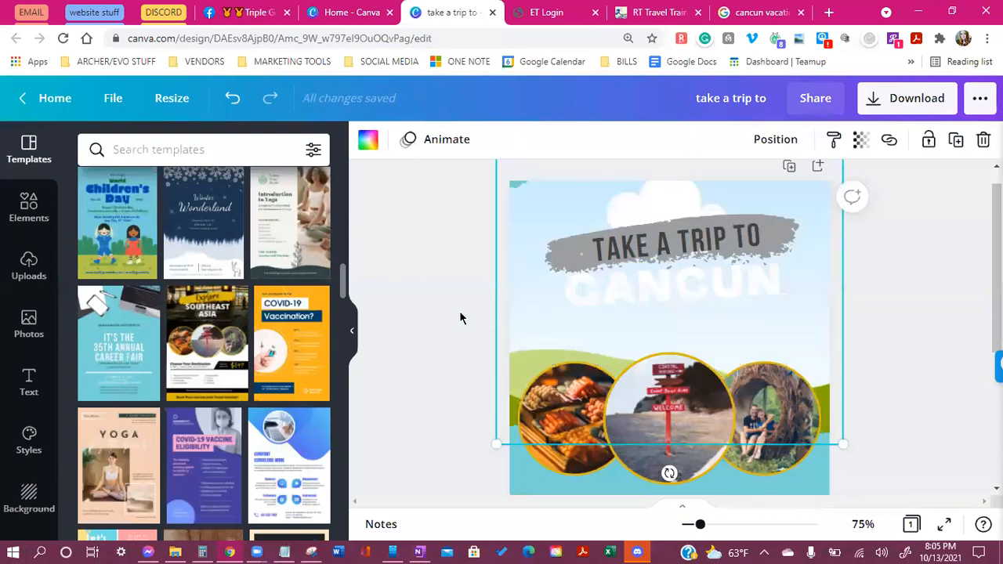
click(28, 267)
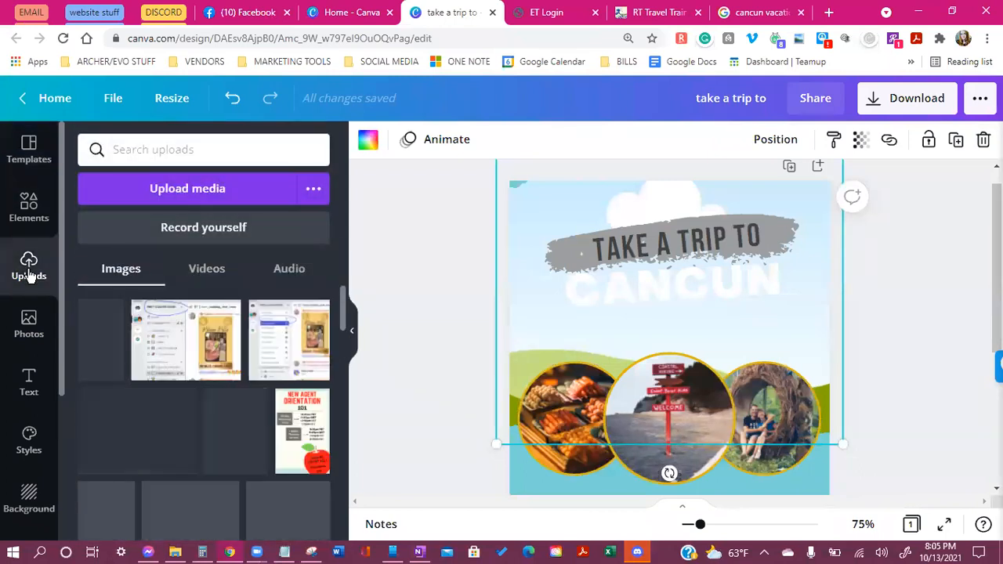
click(162, 190)
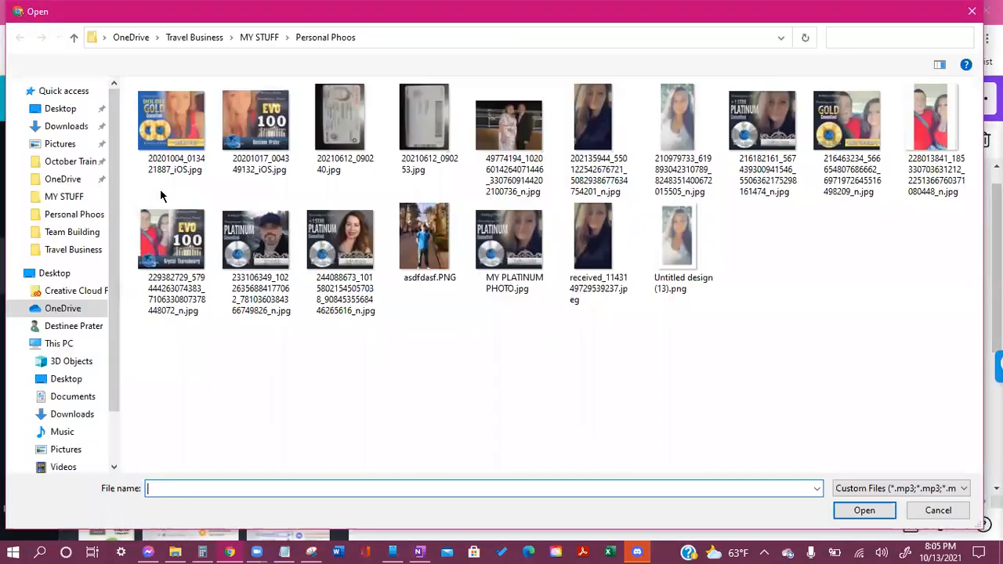
click(66, 126)
double_click(213, 129)
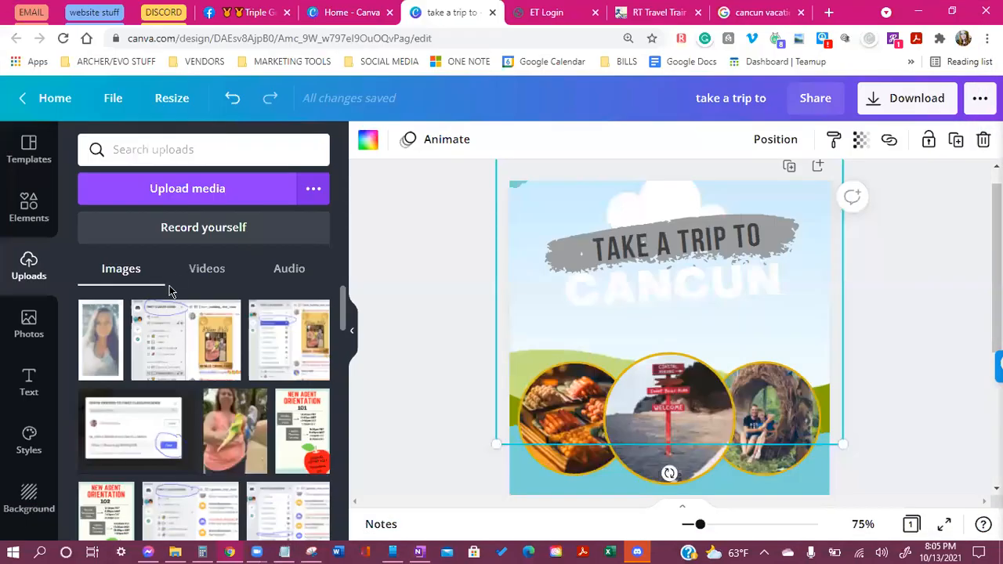
Drag the turtles photo onto the flyer as its background and review the result
drag(109, 342, 523, 310)
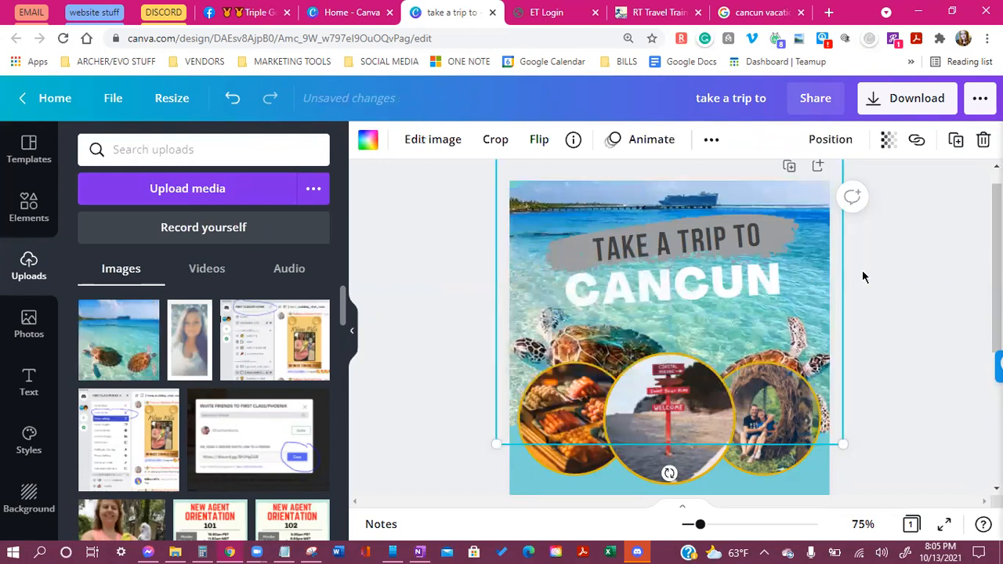
scroll(905, 290, down, 2)
scroll(907, 285, down, 1)
click(913, 280)
scroll(875, 268, up, 2)
scroll(873, 270, down, 2)
scroll(877, 290, down, 1)
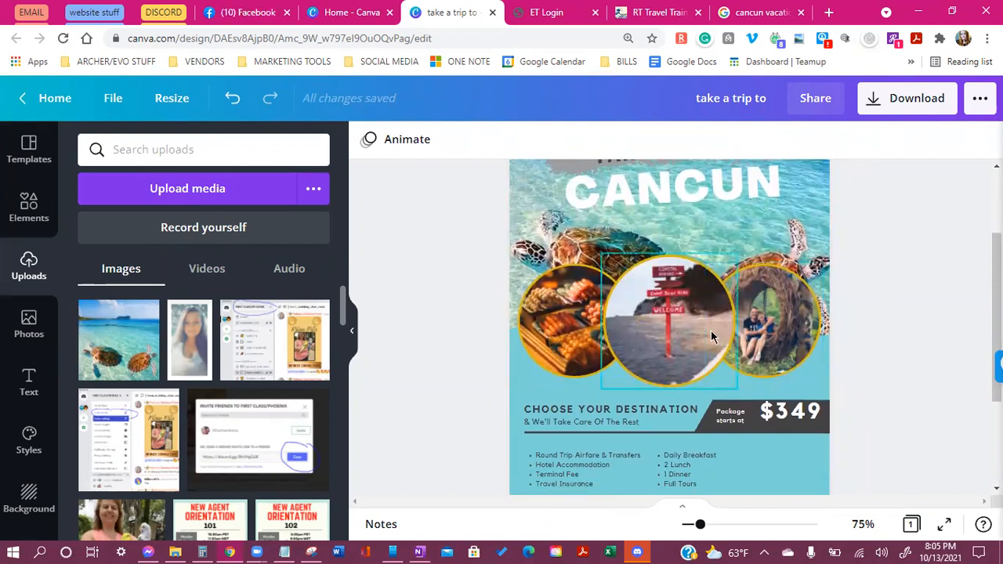
scroll(745, 356, up, 1)
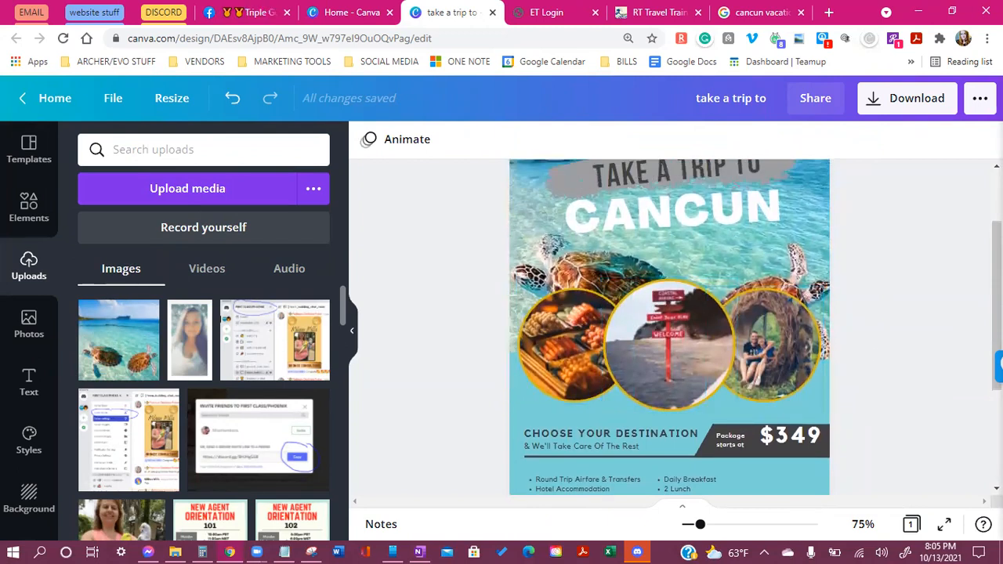
scroll(901, 340, up, 2)
scroll(902, 340, down, 2)
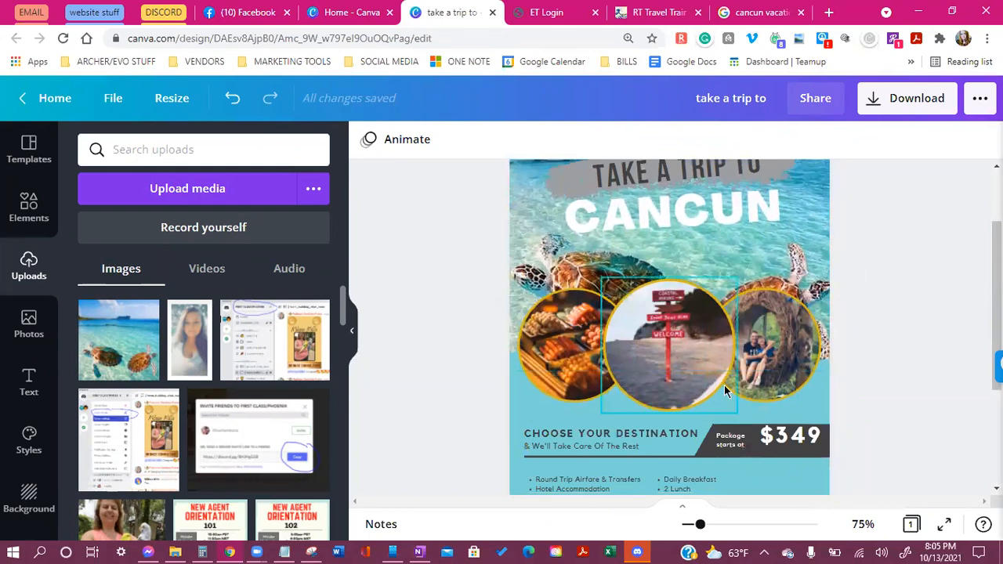
Go back to the Cancun vacation image results and close the turtle image preview
click(756, 12)
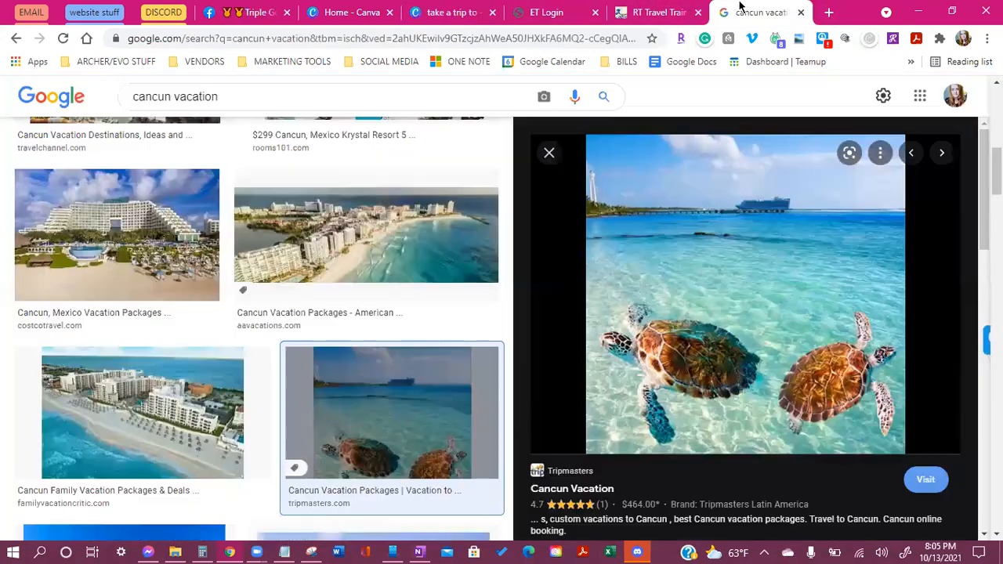
click(540, 154)
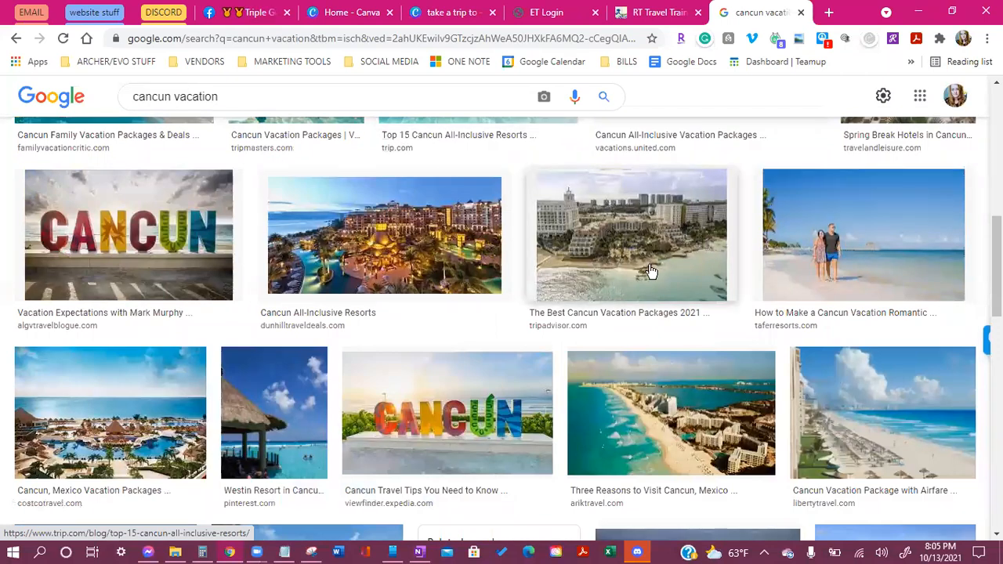
scroll(570, 337, up, 3)
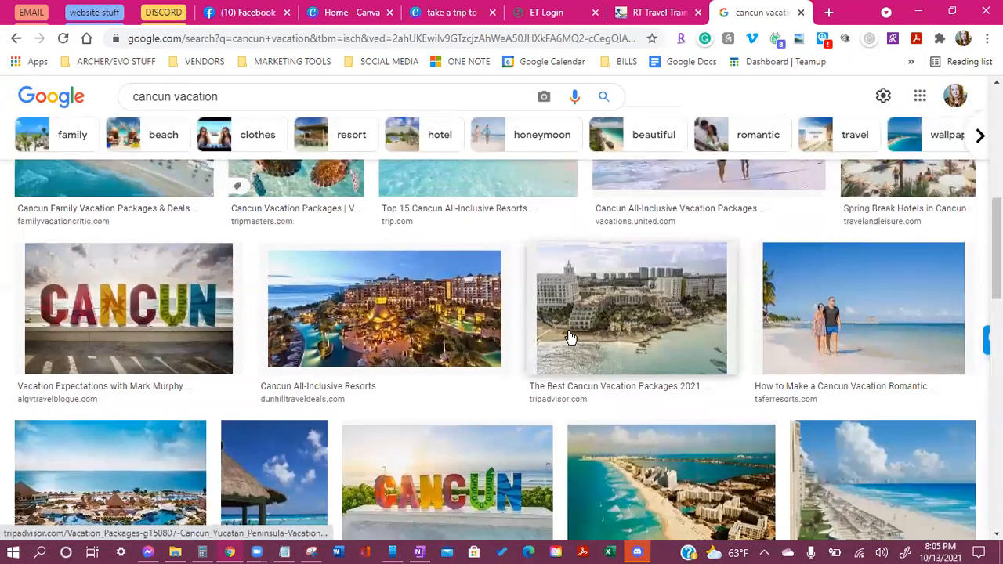
scroll(569, 337, up, 1)
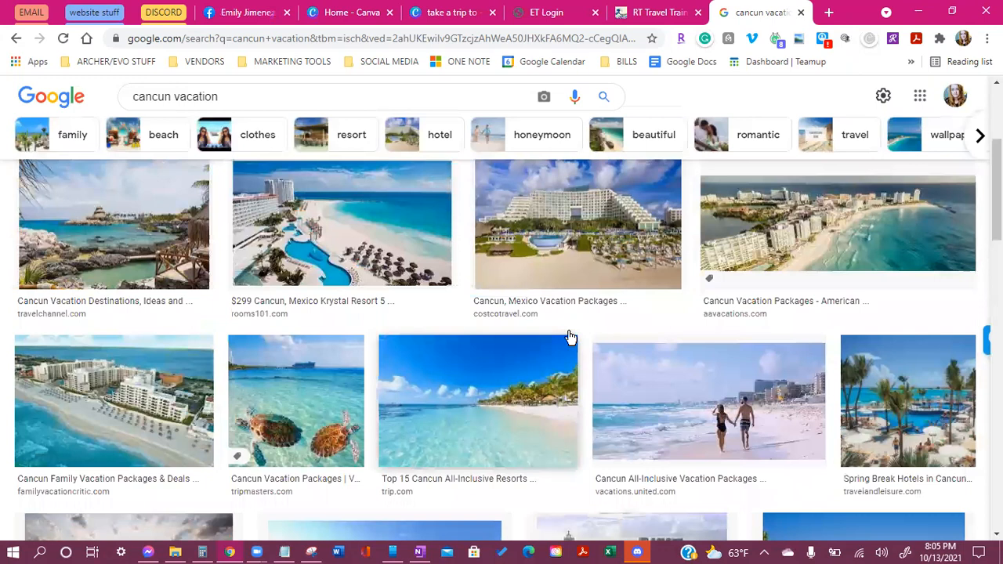
scroll(456, 341, up, 1)
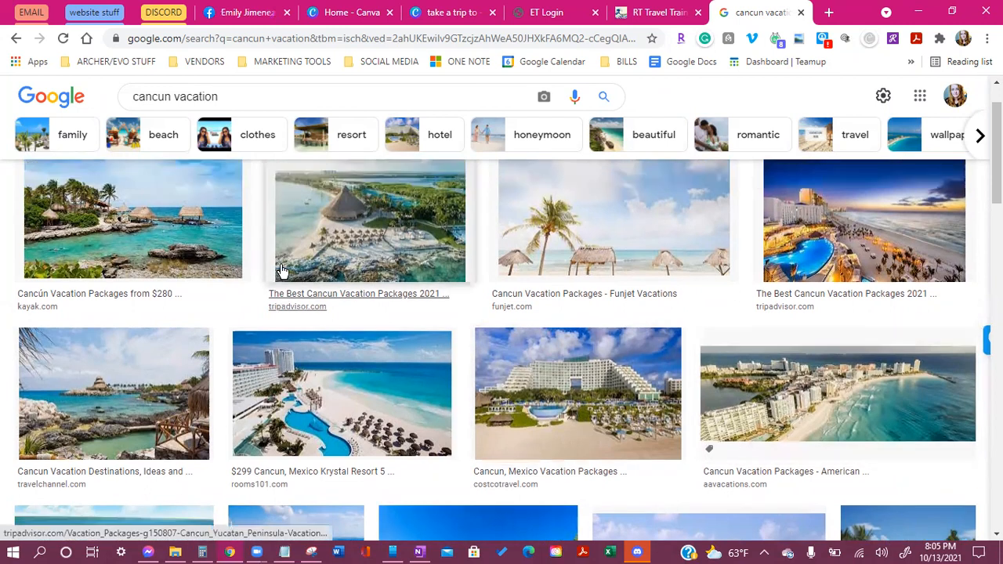
scroll(280, 270, up, 1)
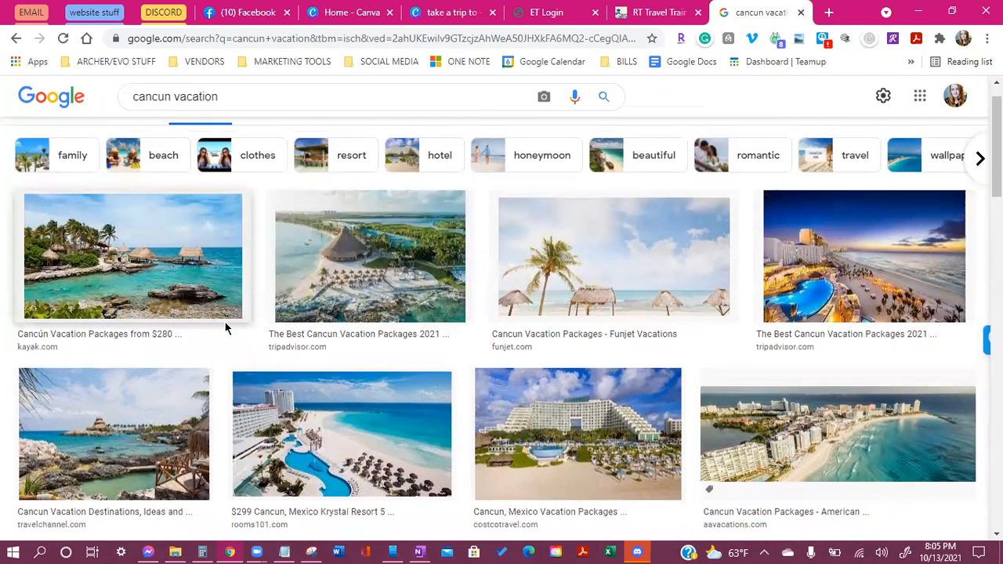
Save the sunset resort pool photo to Downloads as le-blanc-spa-resort-cancun.jpg
click(784, 302)
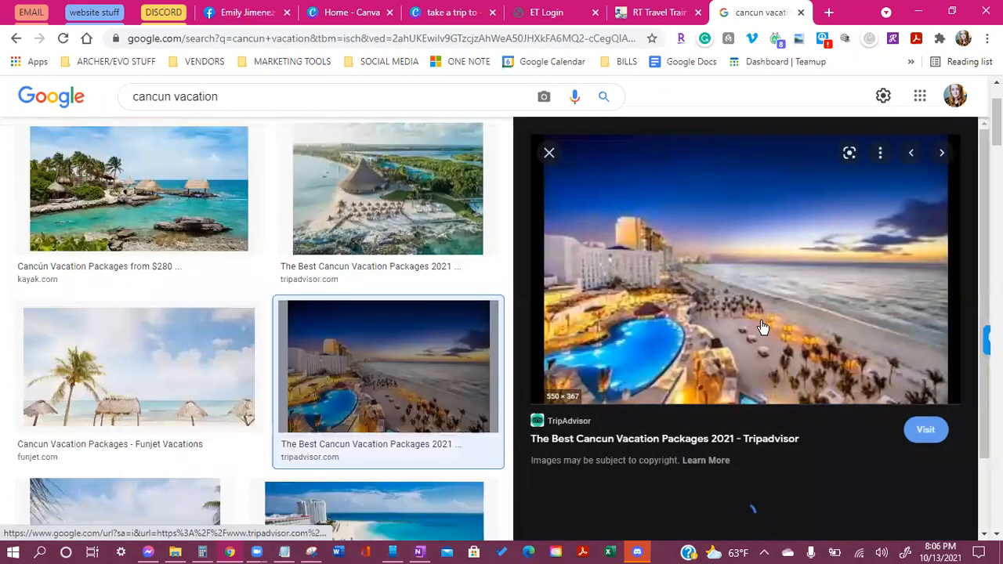
right_click(761, 320)
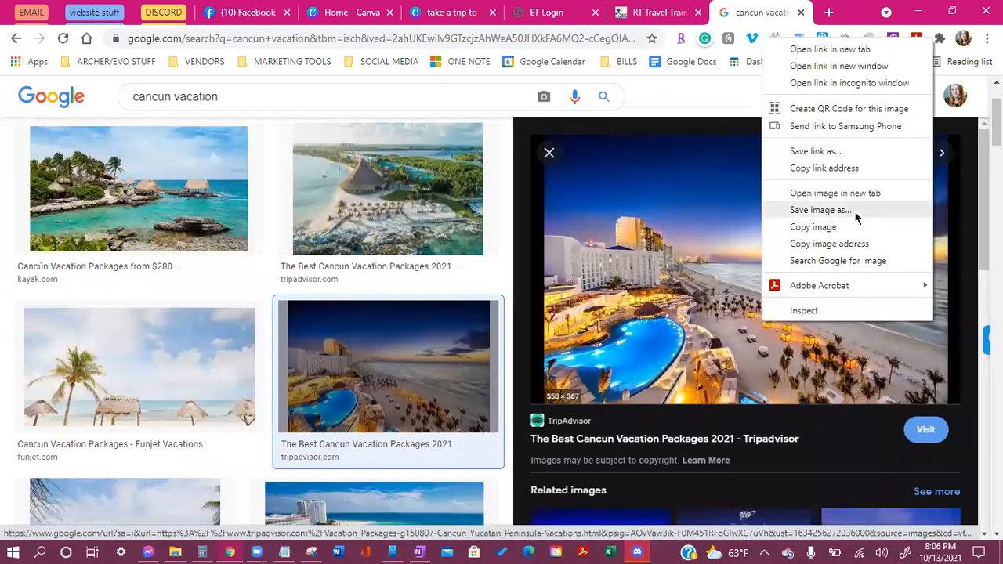
click(821, 210)
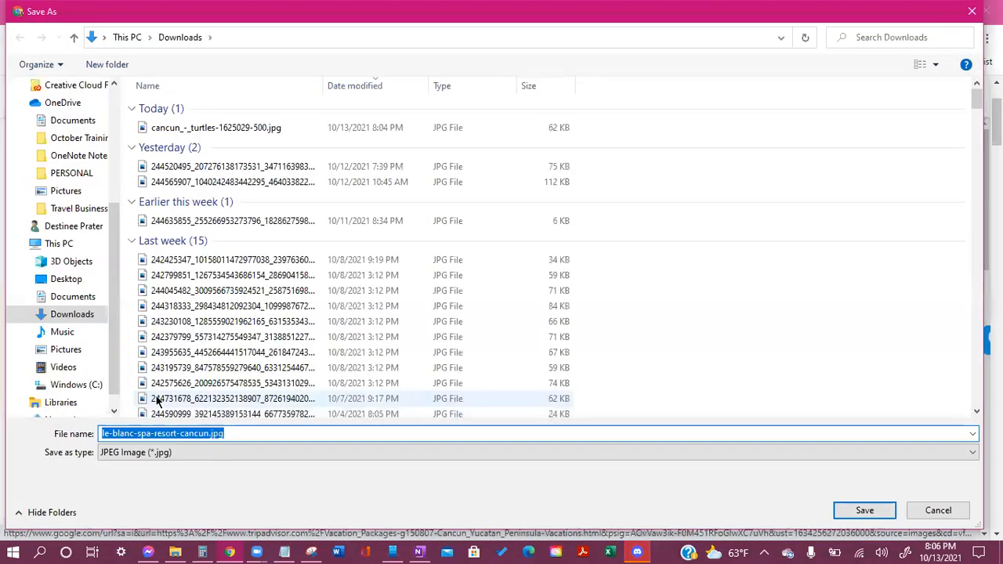
scroll(82, 263, up, 4)
click(67, 126)
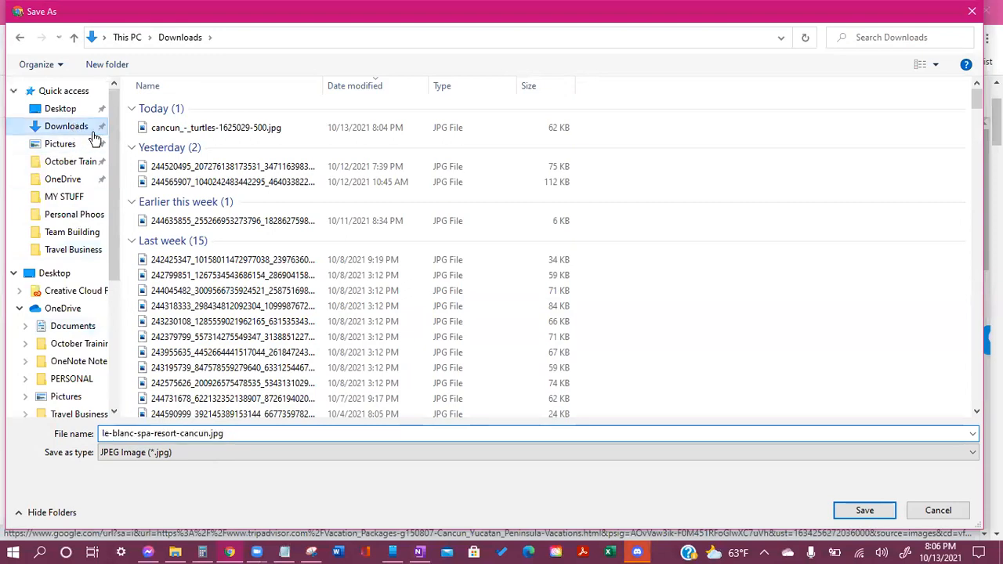
click(863, 513)
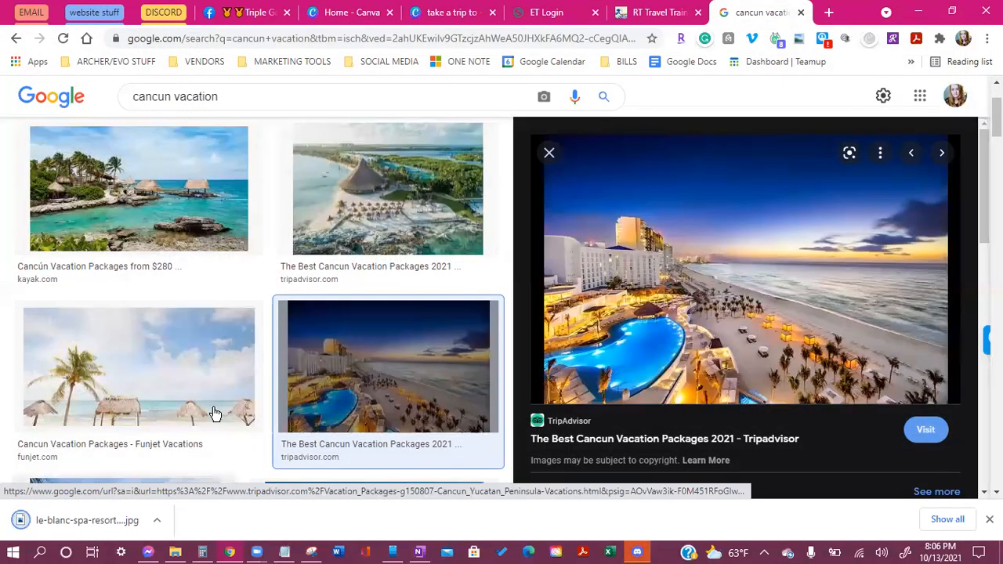
Scroll down the results and preview the Cancun All-Inclusive Resorts image
scroll(227, 392, down, 4)
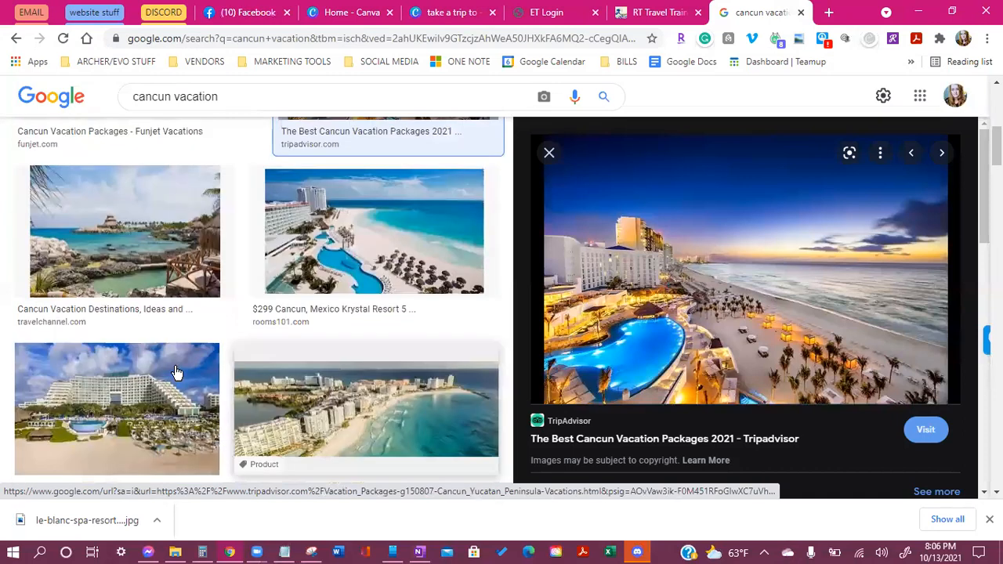
scroll(134, 341, down, 5)
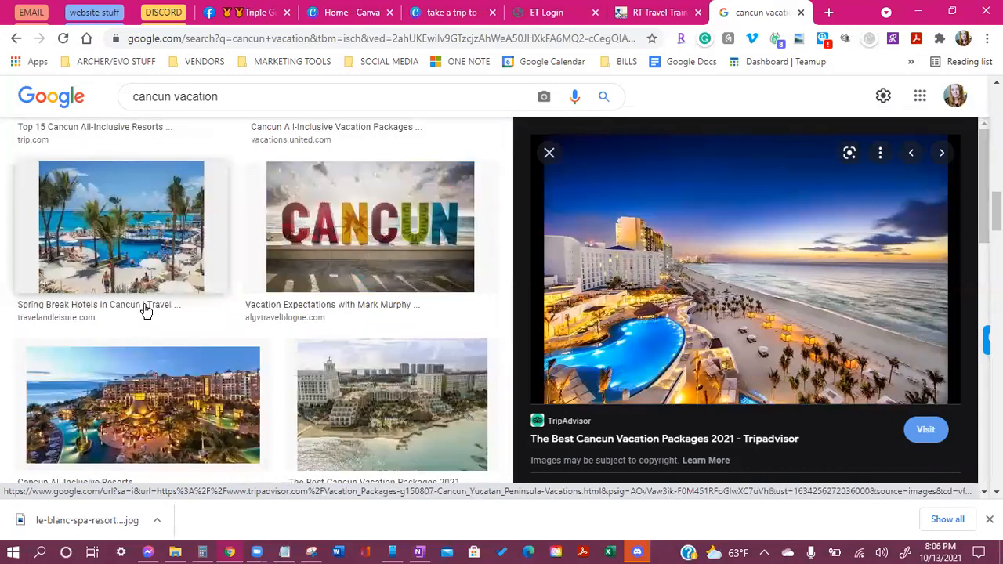
scroll(145, 310, down, 2)
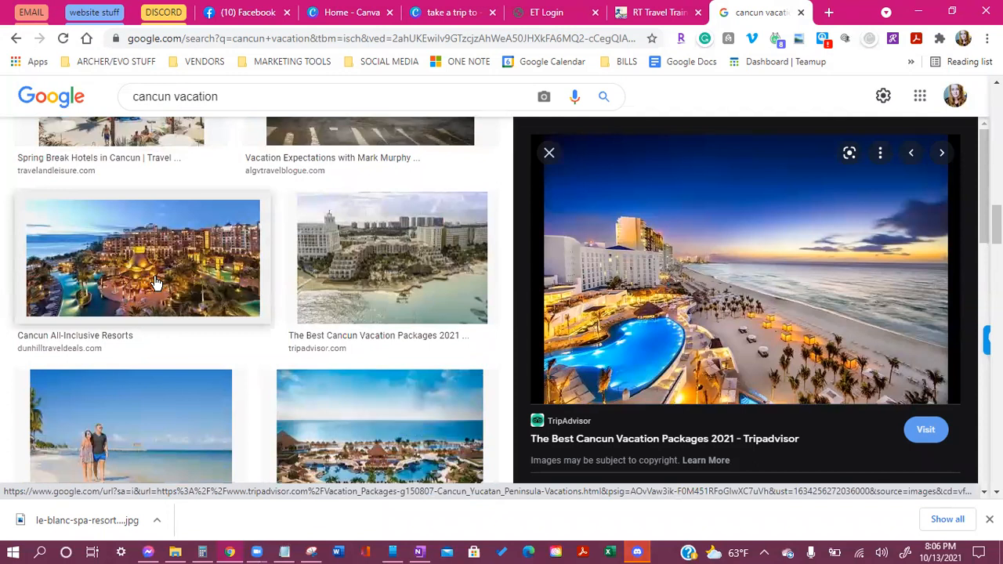
click(156, 284)
Save the all-inclusive resort image to Downloads as download.jpg
right_click(690, 329)
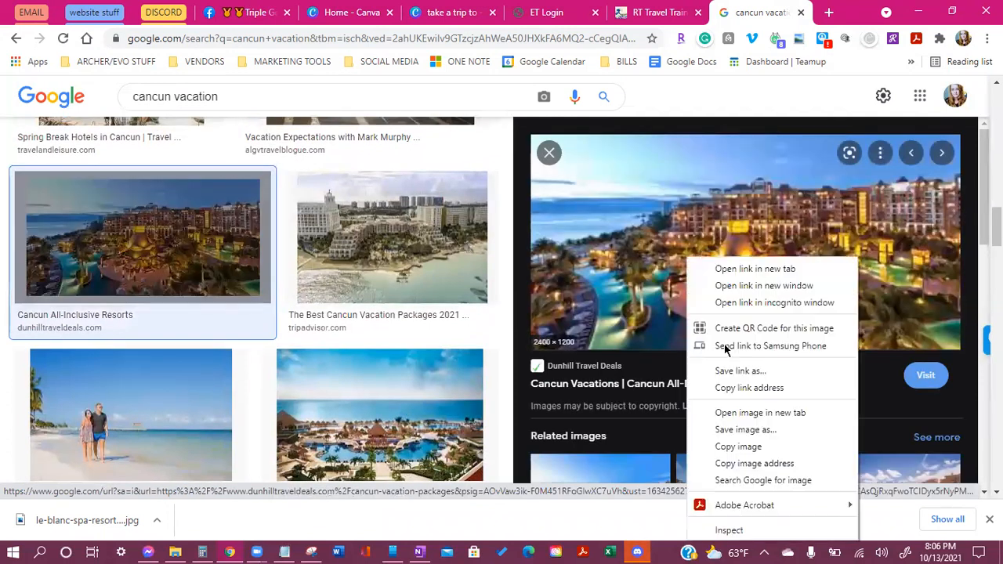
click(746, 430)
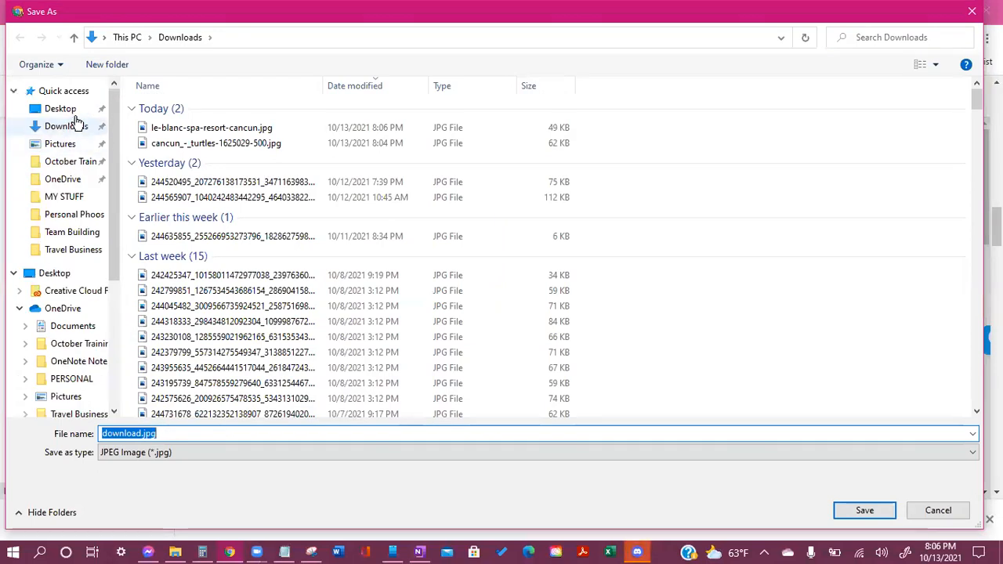
click(69, 145)
click(69, 126)
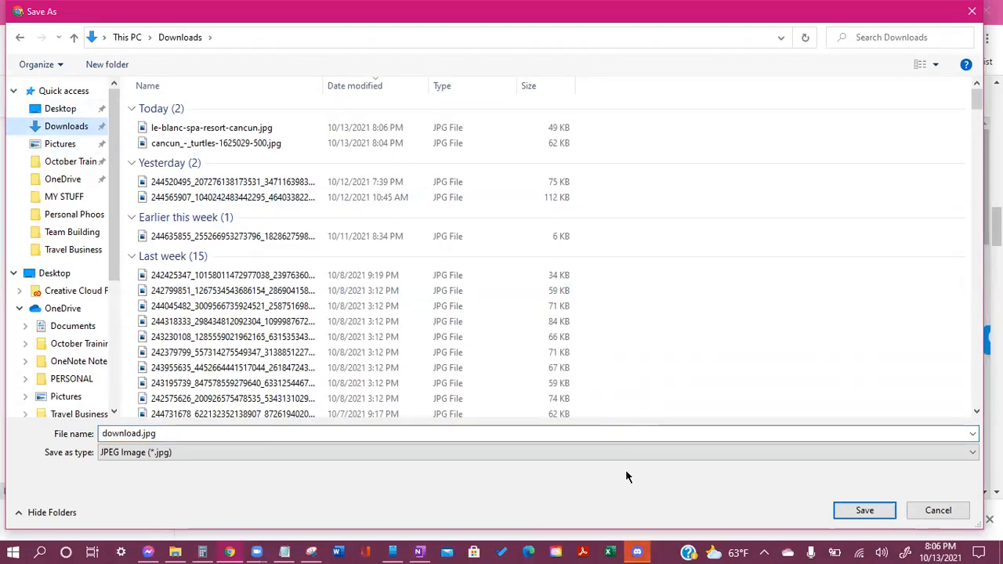
click(870, 514)
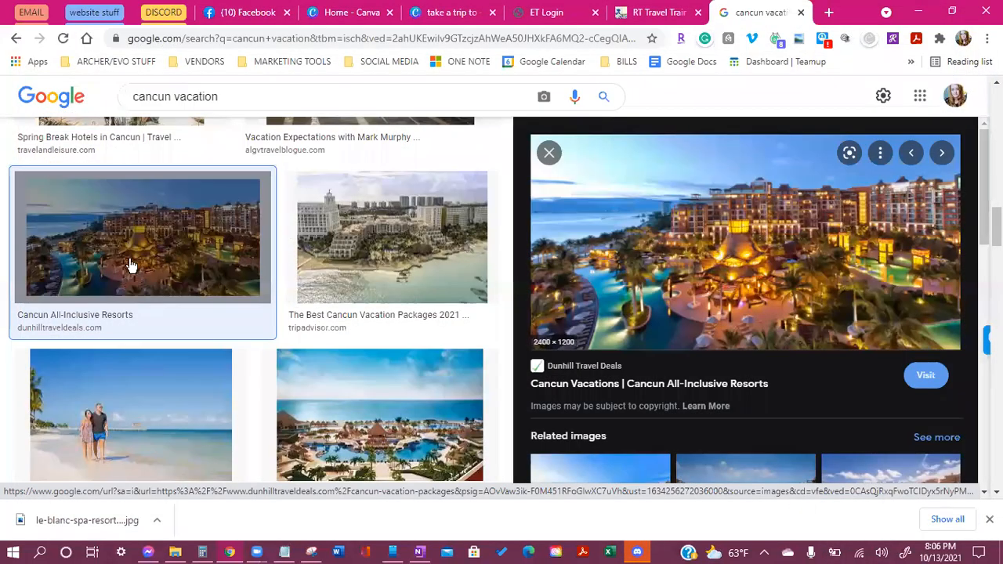
Filter the image results to beach pictures and preview the Cancun travel tips beach photo
scroll(113, 283, down, 5)
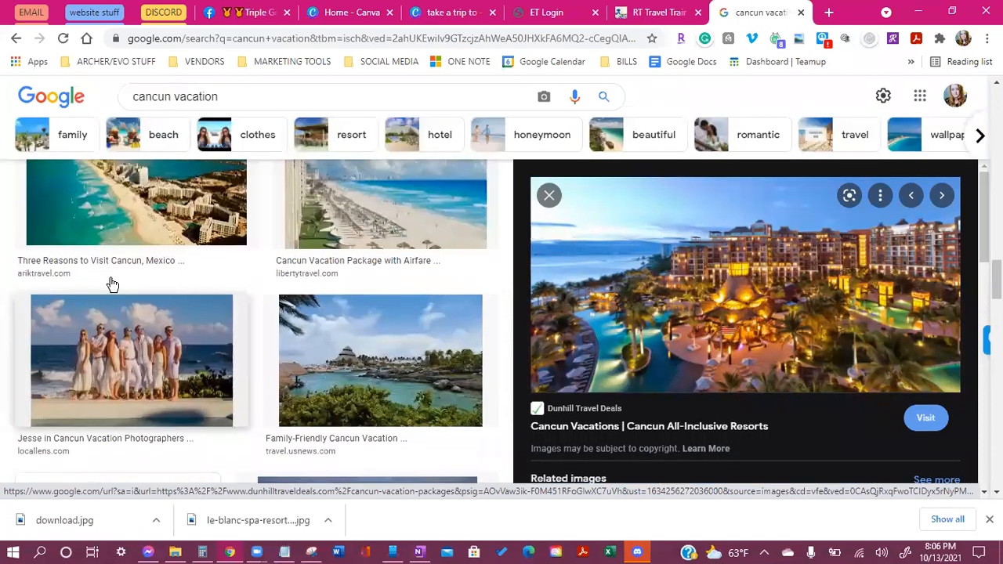
scroll(110, 286, up, 10)
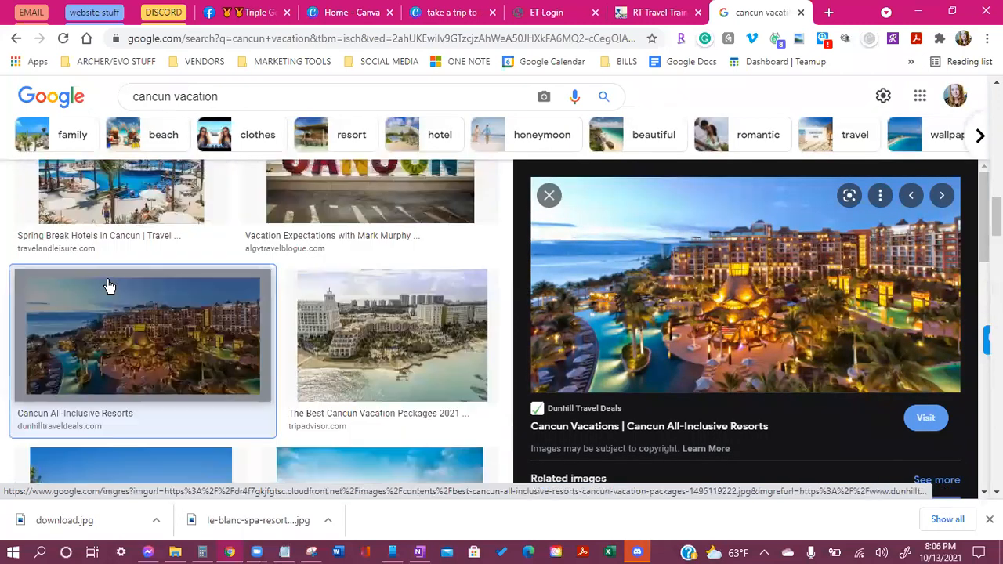
click(166, 139)
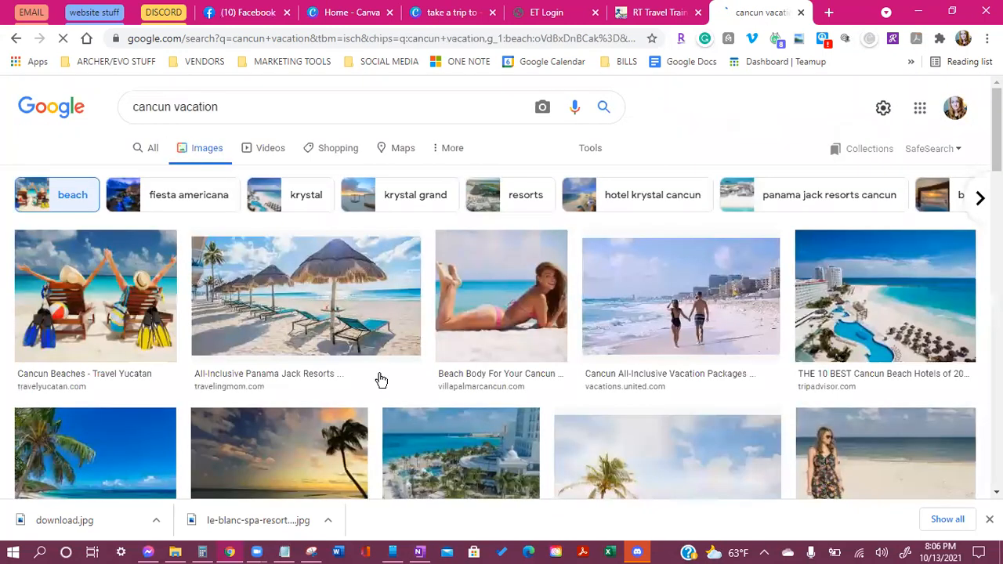
scroll(381, 376, down, 1)
scroll(383, 367, down, 1)
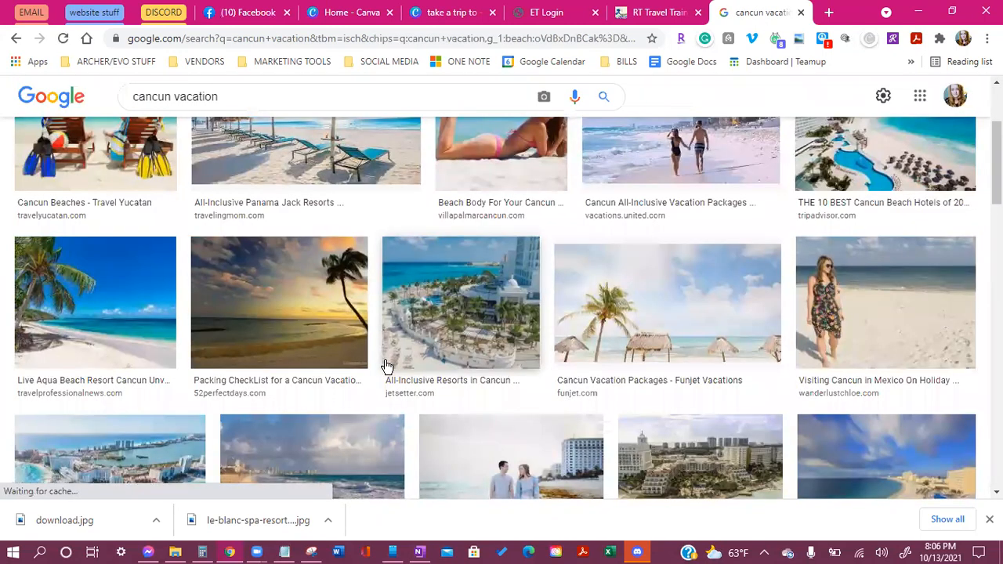
scroll(386, 366, down, 2)
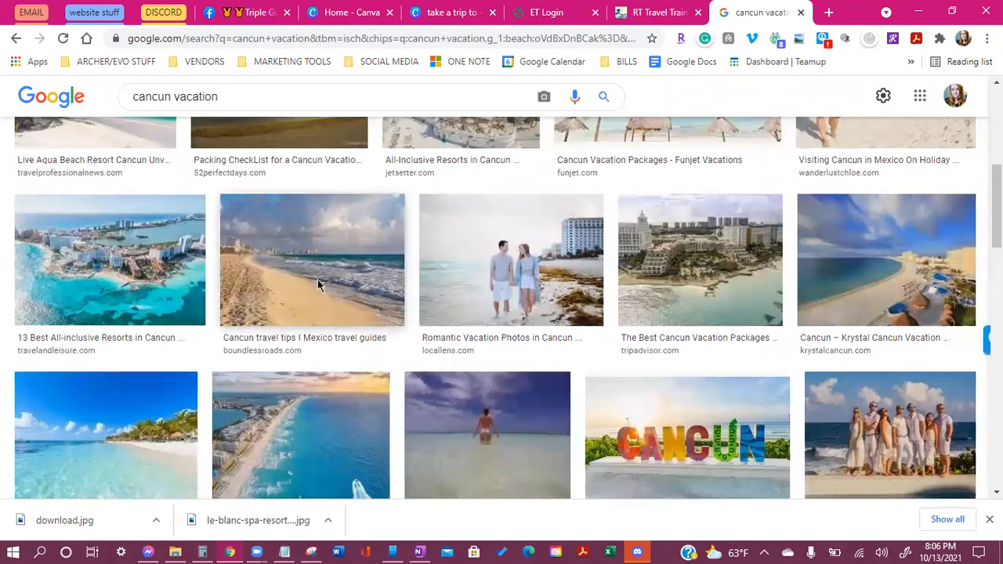
click(319, 285)
Save the beach photo to Downloads as download (1).jpg and return to the Canva flyer
right_click(710, 306)
click(755, 187)
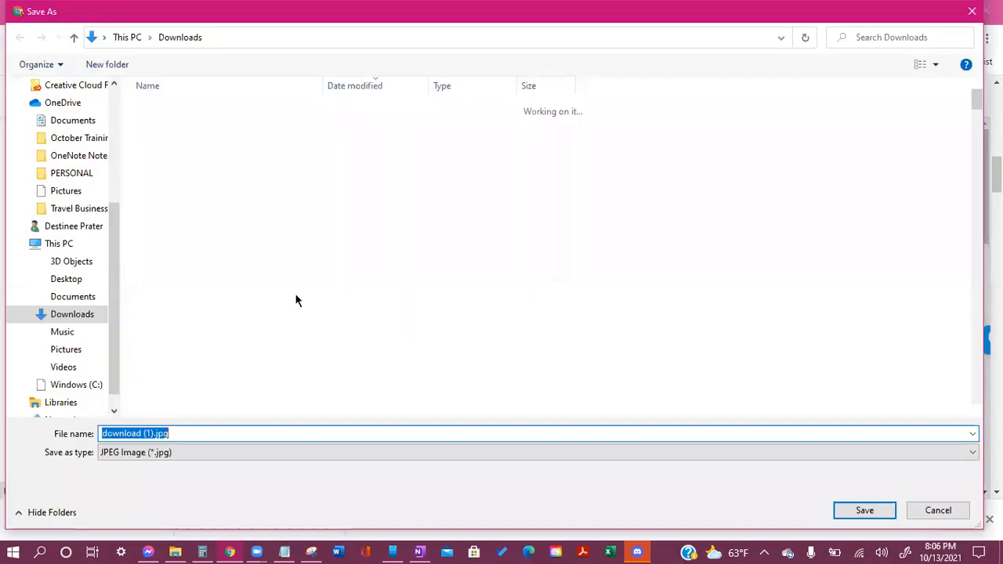
scroll(78, 141, up, 4)
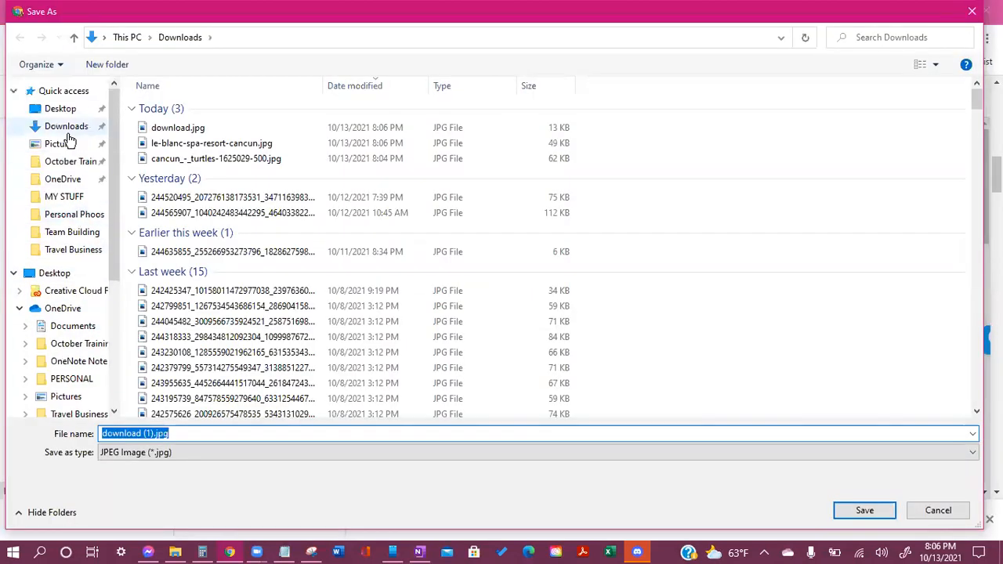
click(67, 129)
click(862, 511)
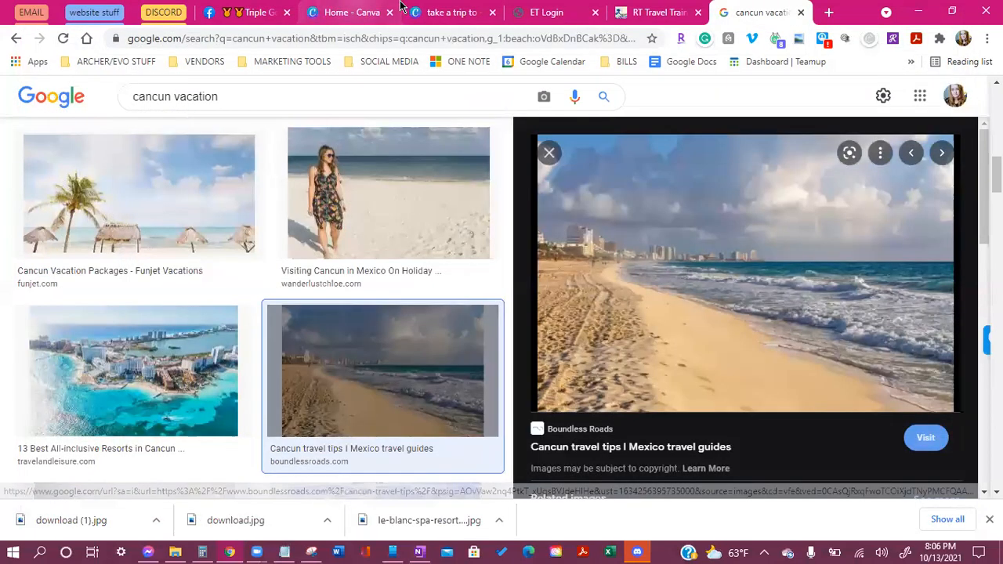
click(446, 13)
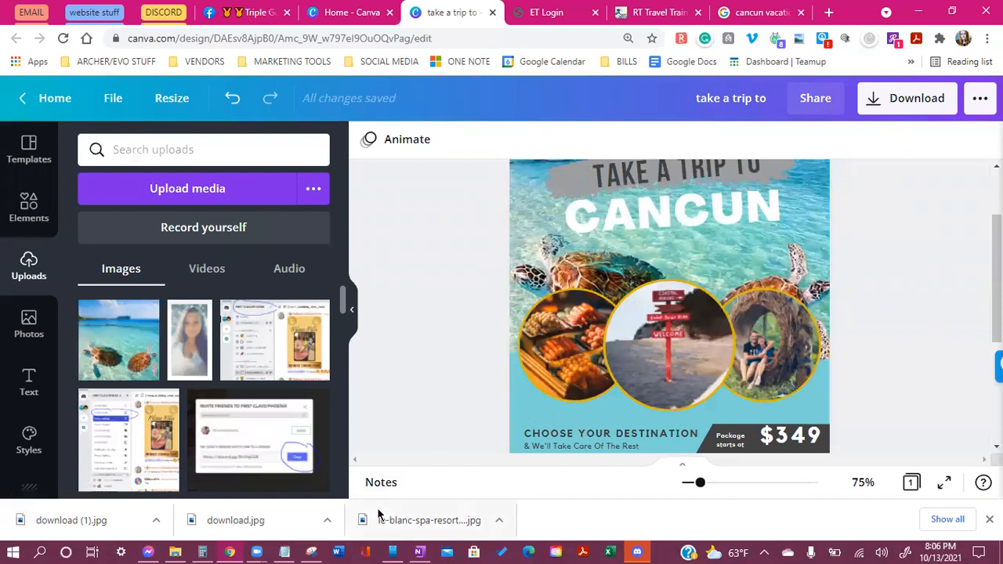
Detach and delete the food, sign and couple photos from the left, middle and right circles
click(548, 316)
scroll(541, 313, down, 1)
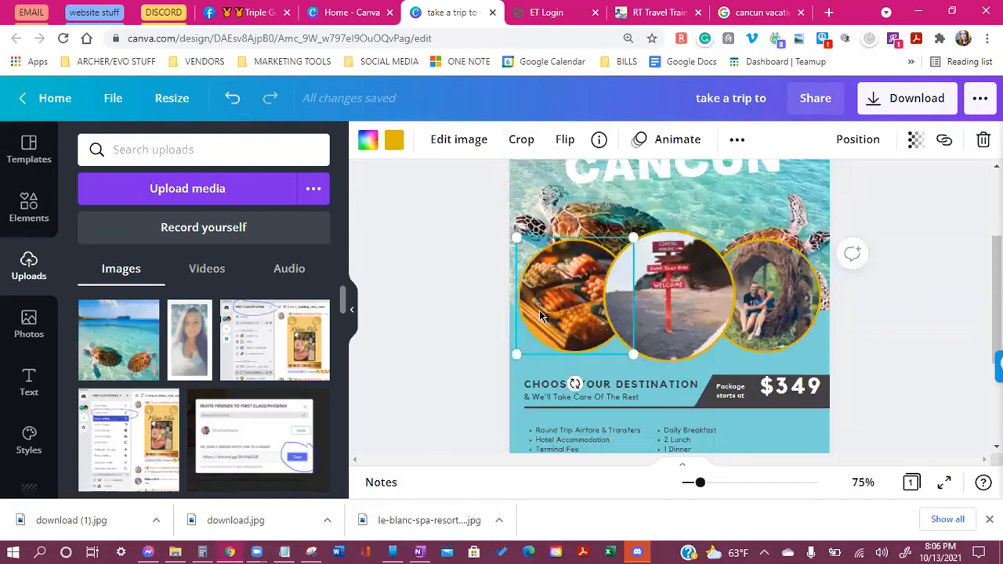
right_click(539, 310)
click(646, 432)
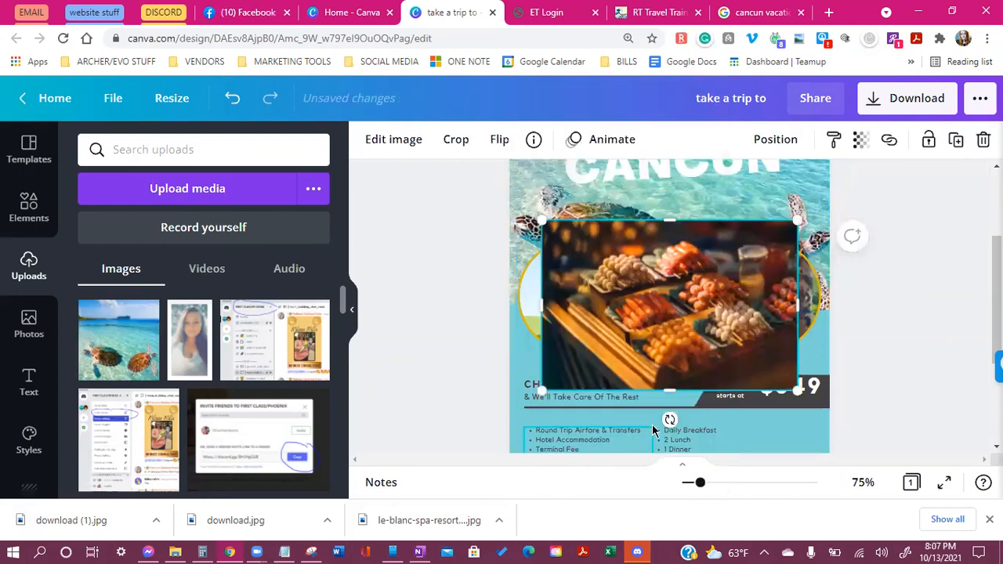
key(Delete)
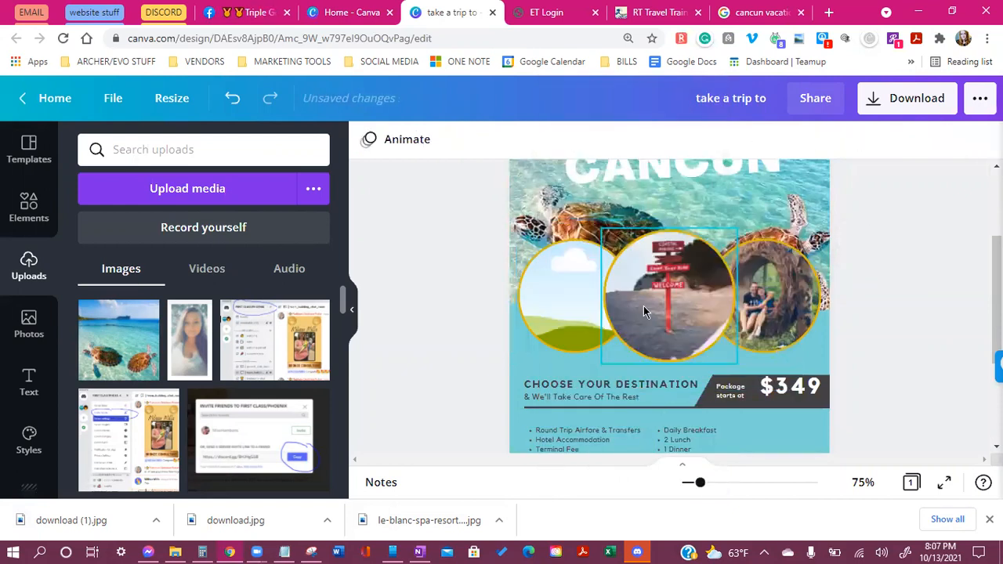
click(657, 301)
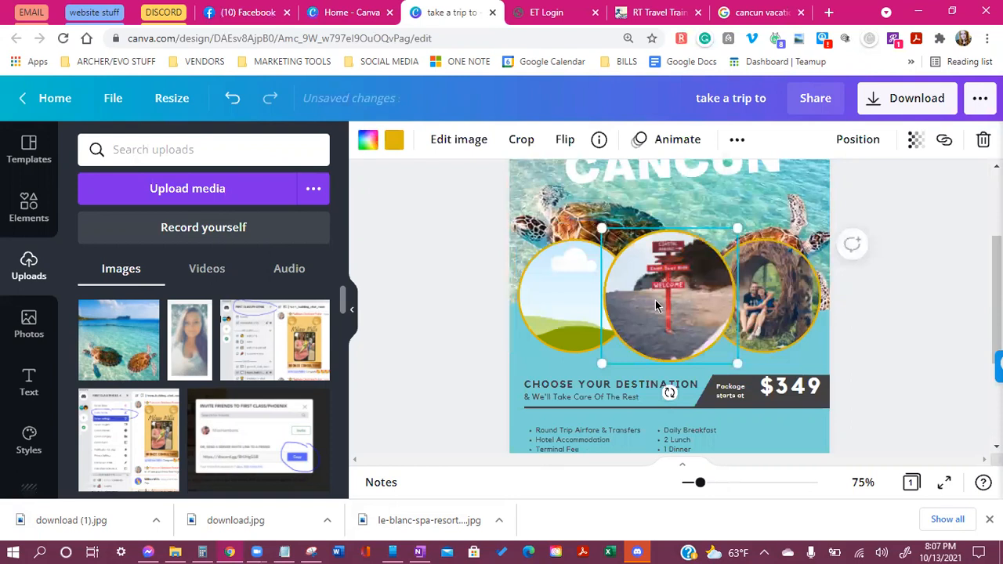
right_click(657, 306)
click(717, 426)
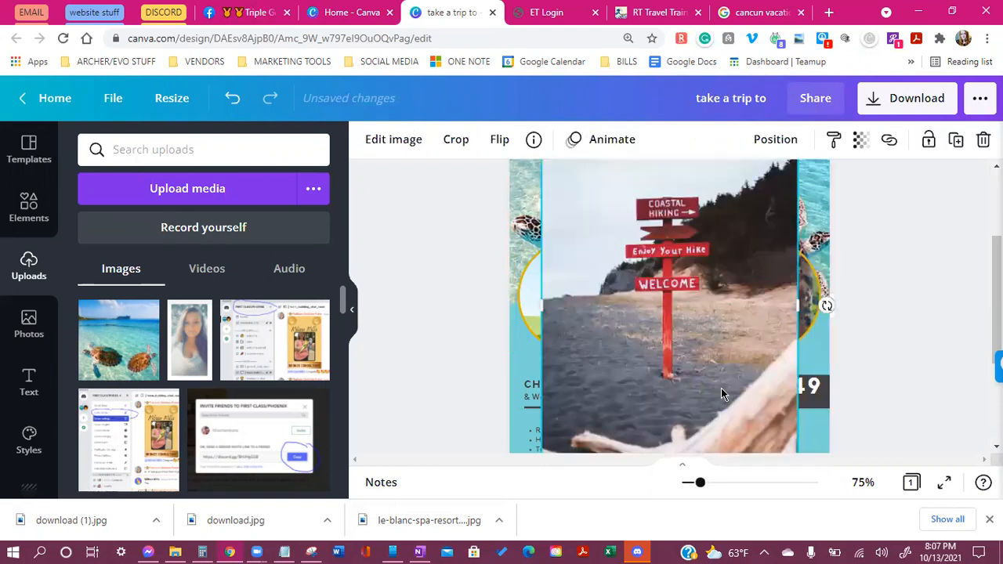
key(Delete)
click(778, 306)
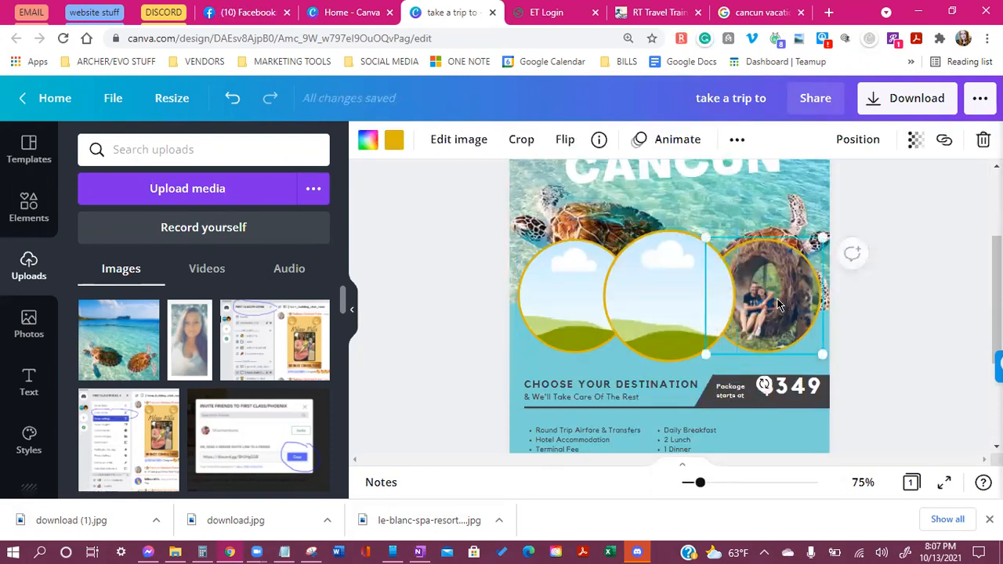
right_click(778, 306)
click(867, 426)
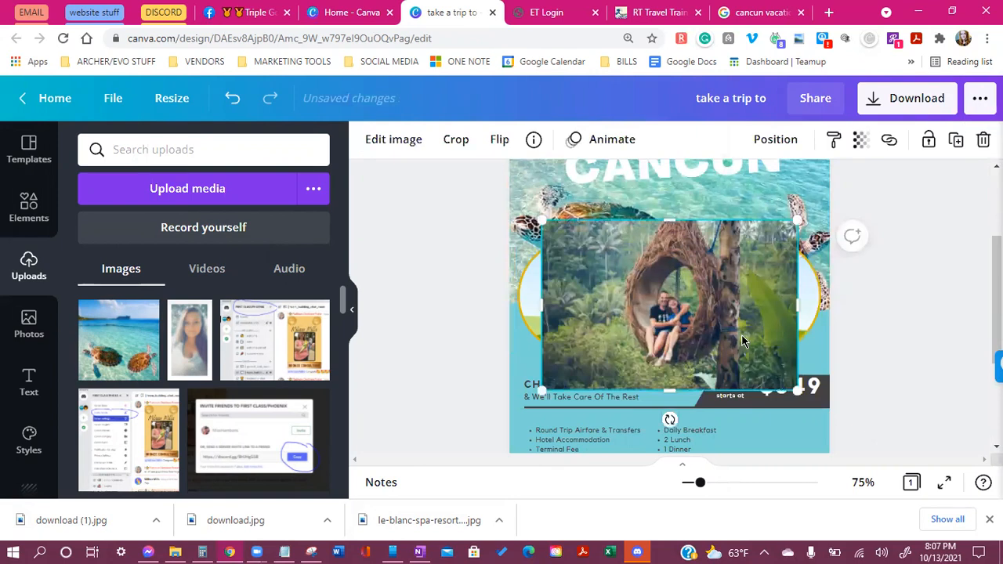
key(Delete)
Change the border colour of all three empty circle frames from gold to black
click(571, 264)
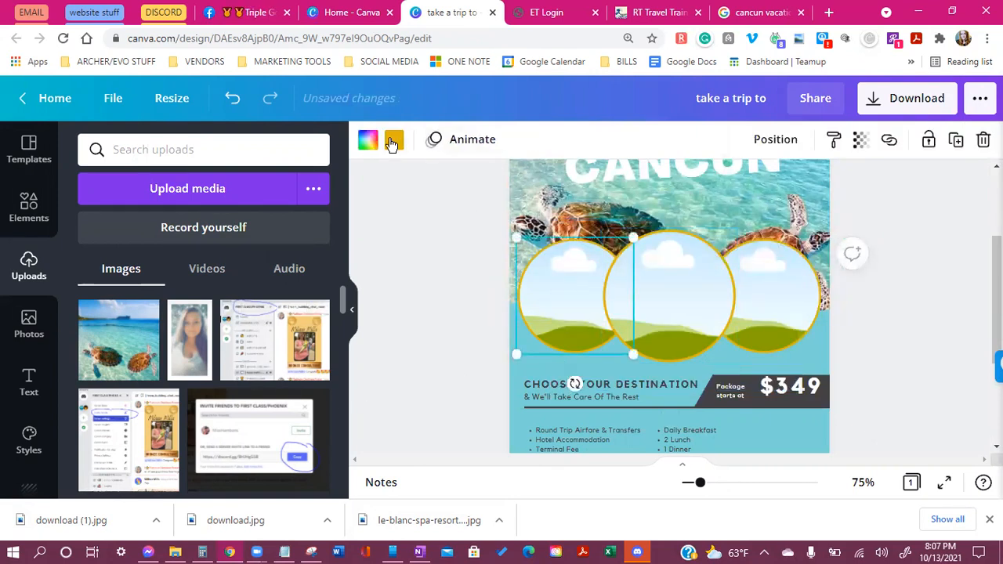
click(394, 140)
click(181, 307)
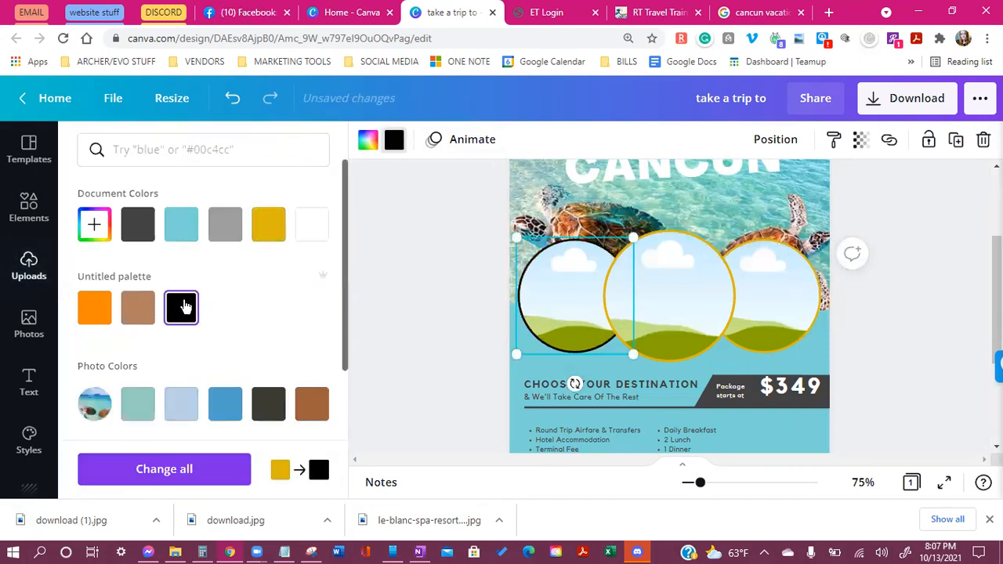
click(715, 317)
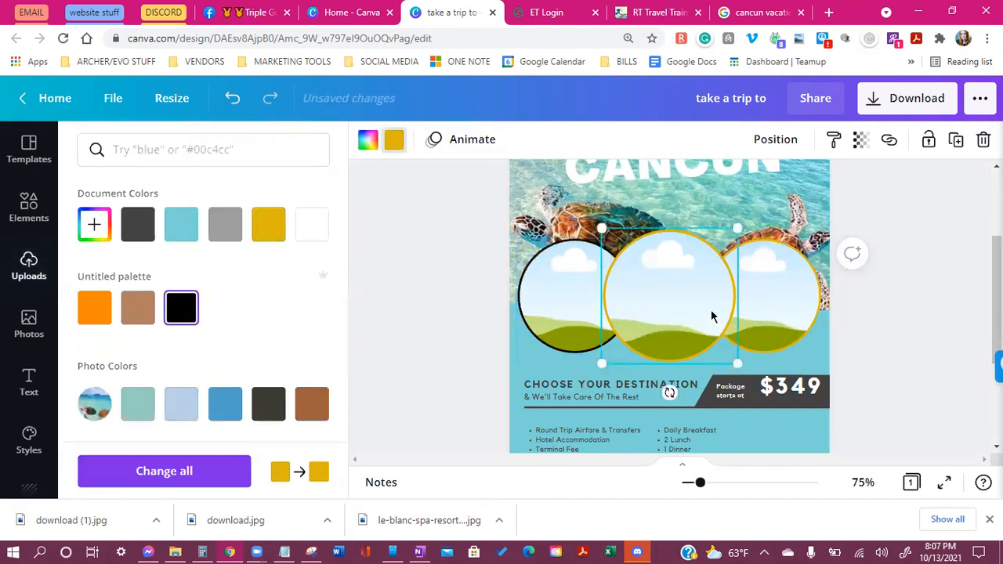
click(188, 309)
click(748, 296)
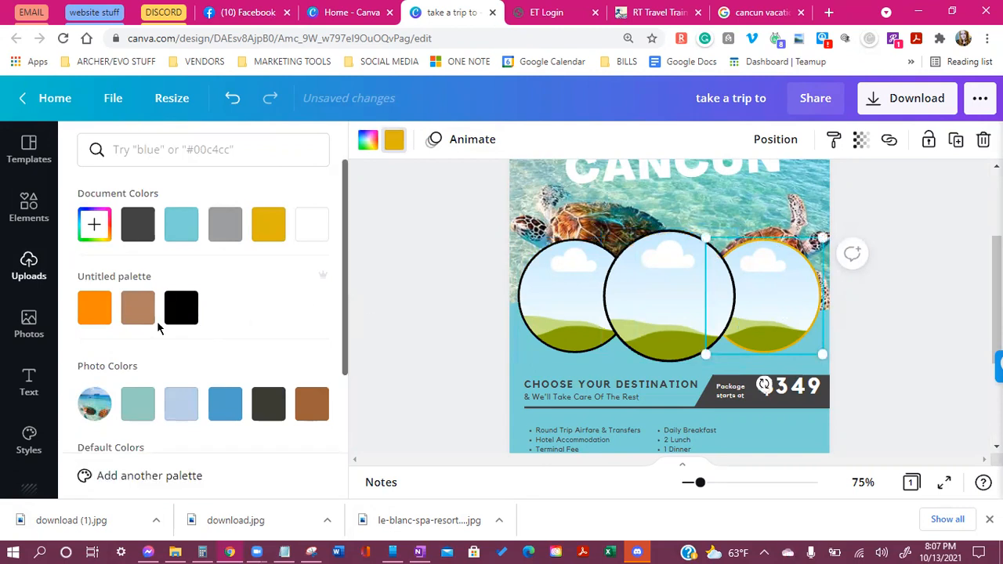
click(179, 309)
click(439, 334)
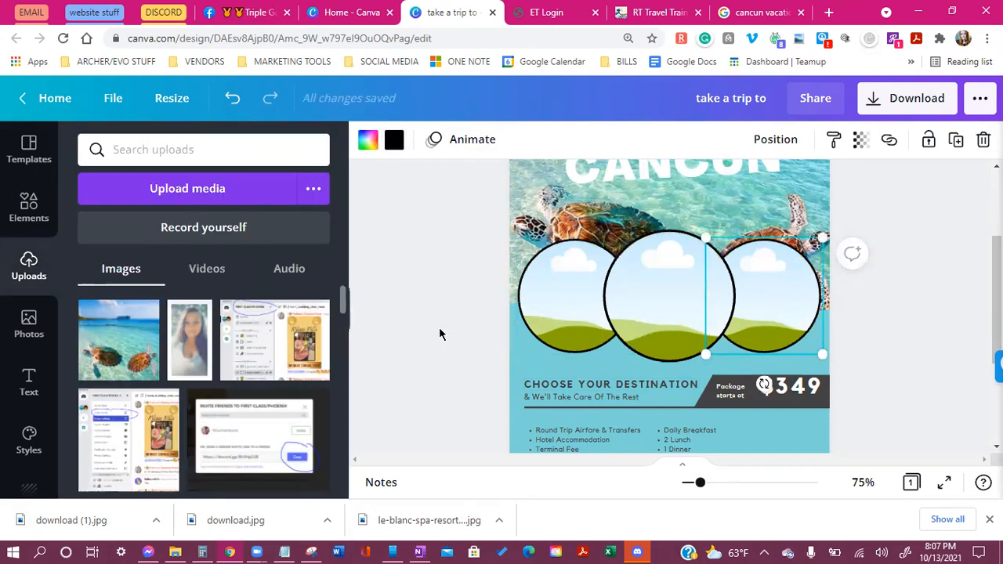
click(566, 303)
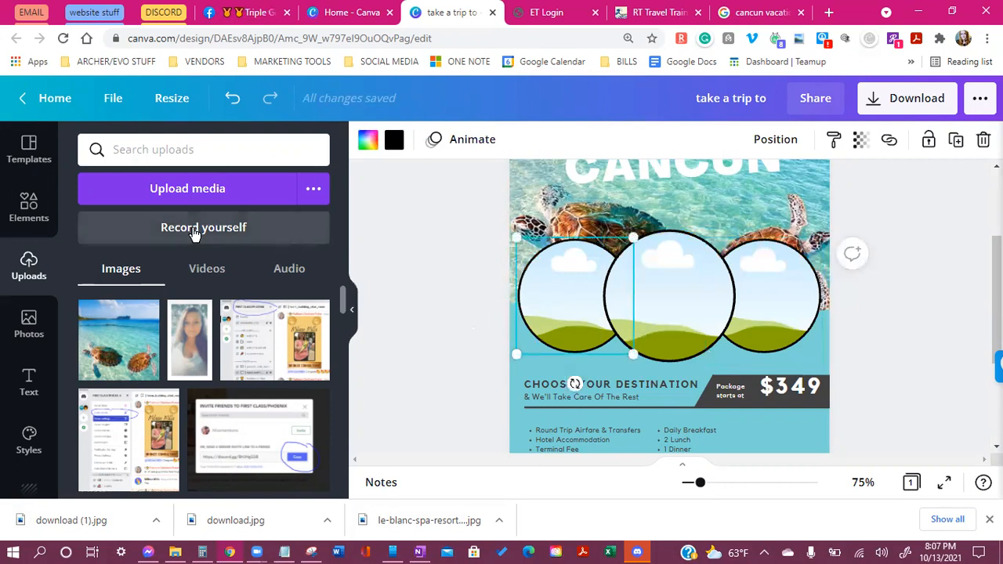
Upload download (1).jpg, download.jpg and le-blanc-spa-resort-cancun.jpg from the Downloads folder
click(194, 200)
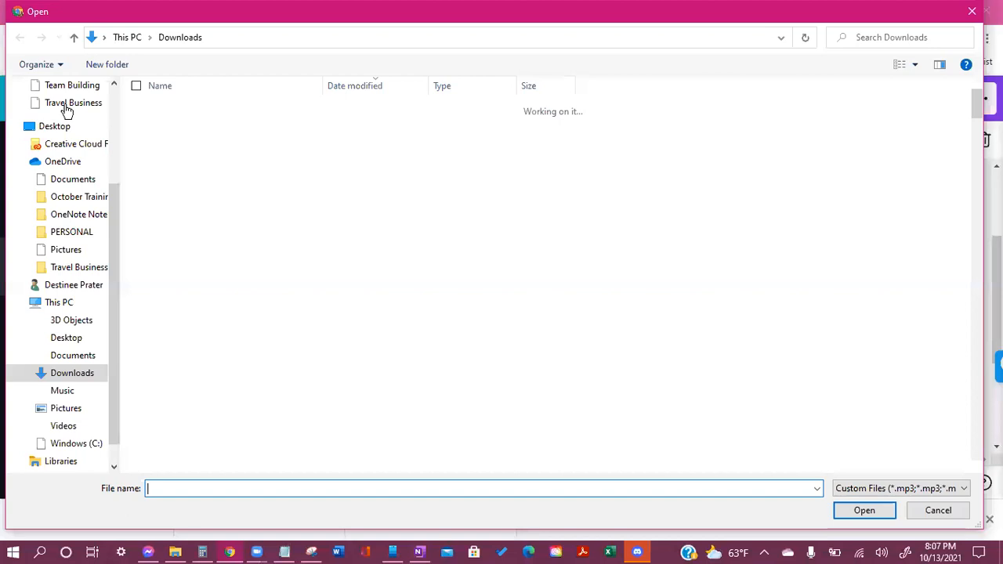
click(73, 128)
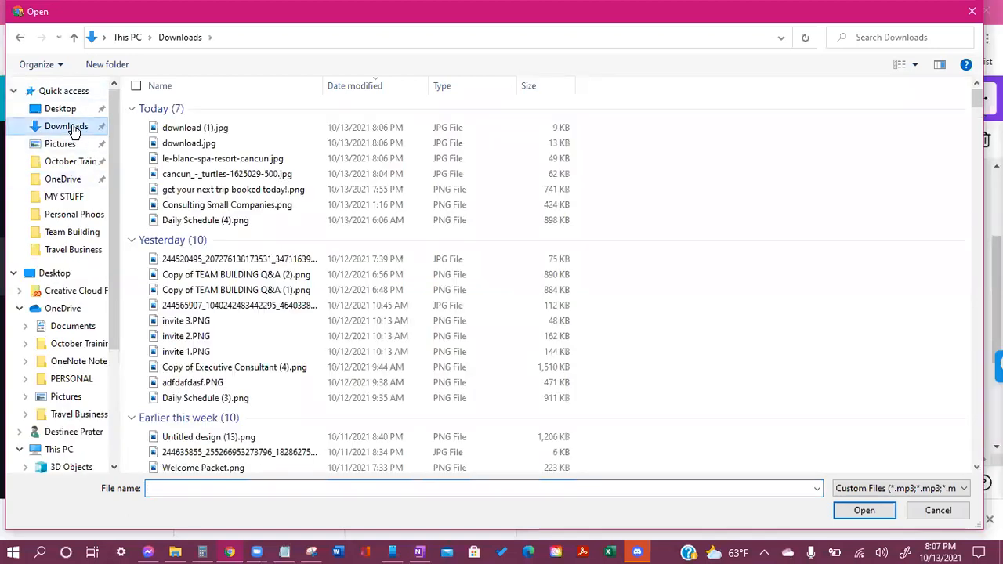
click(141, 129)
click(142, 143)
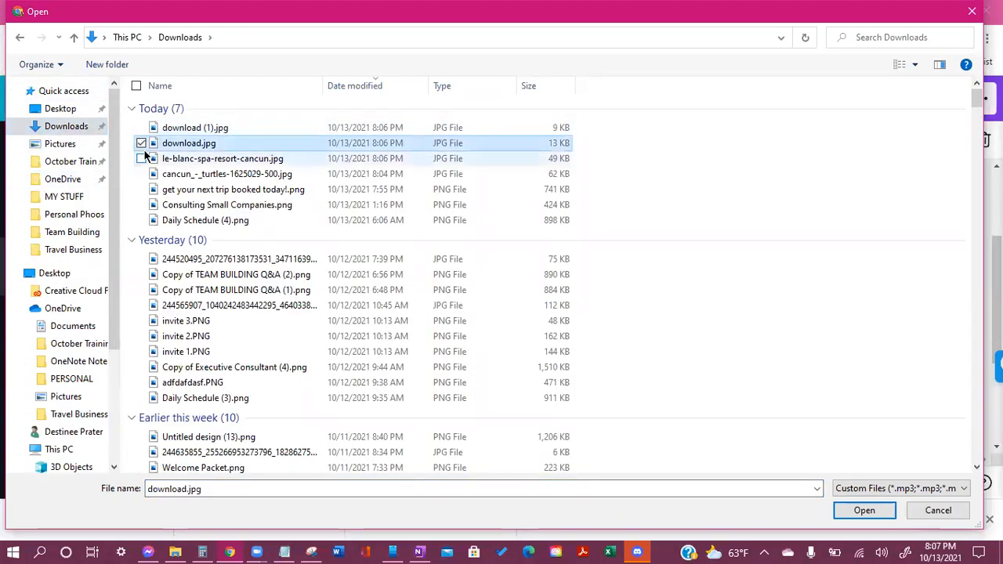
click(141, 159)
click(141, 127)
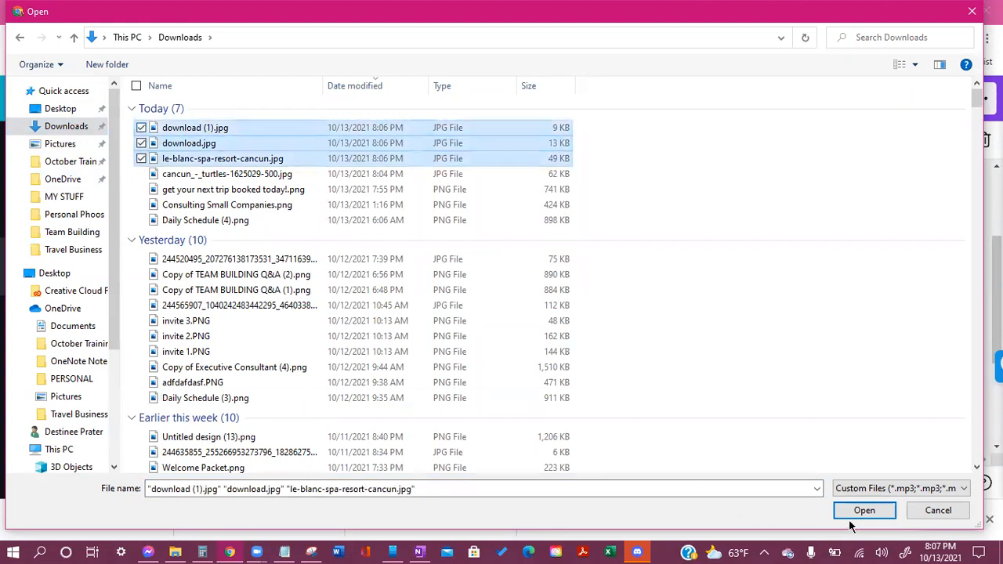
click(851, 513)
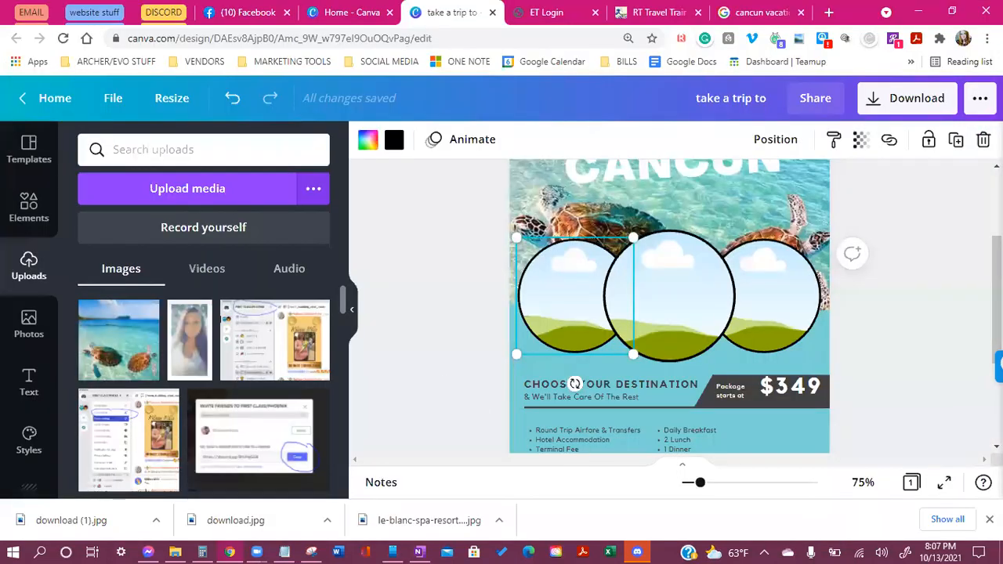
Drop the hotel photo into the right circle, beach into the middle, pool into the left, adjusting framing
click(989, 526)
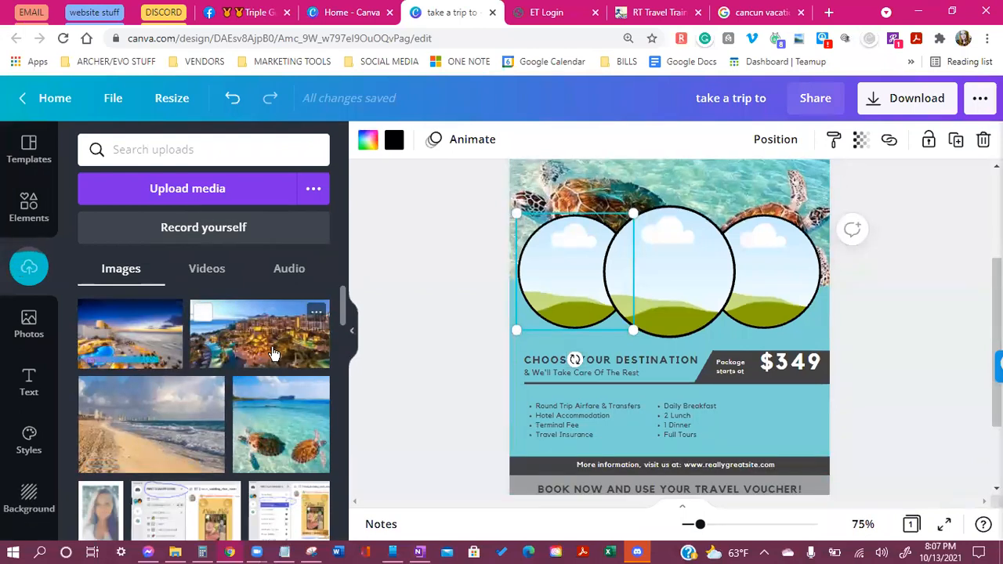
drag(693, 426, 752, 297)
double_click(784, 274)
click(902, 403)
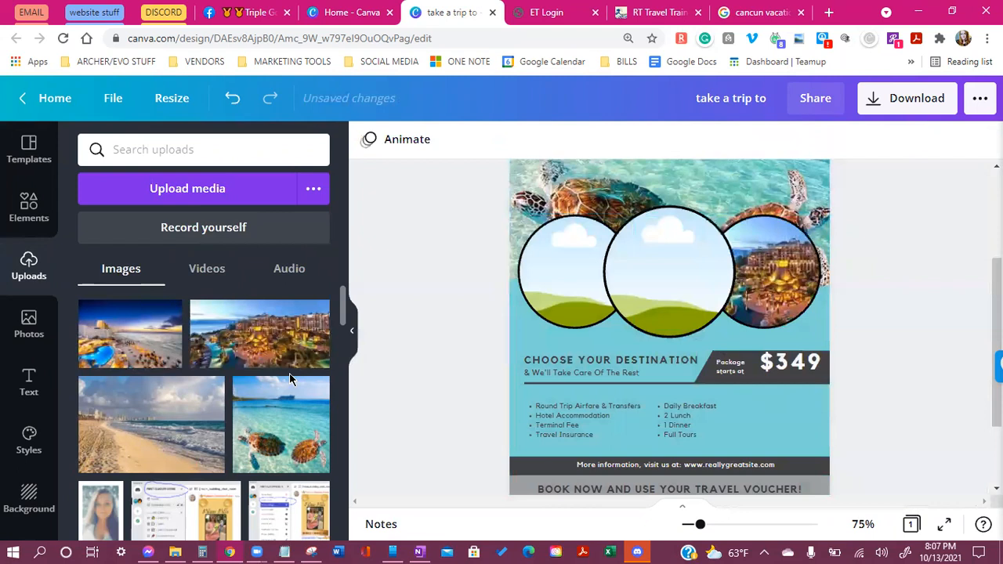
drag(150, 414, 686, 296)
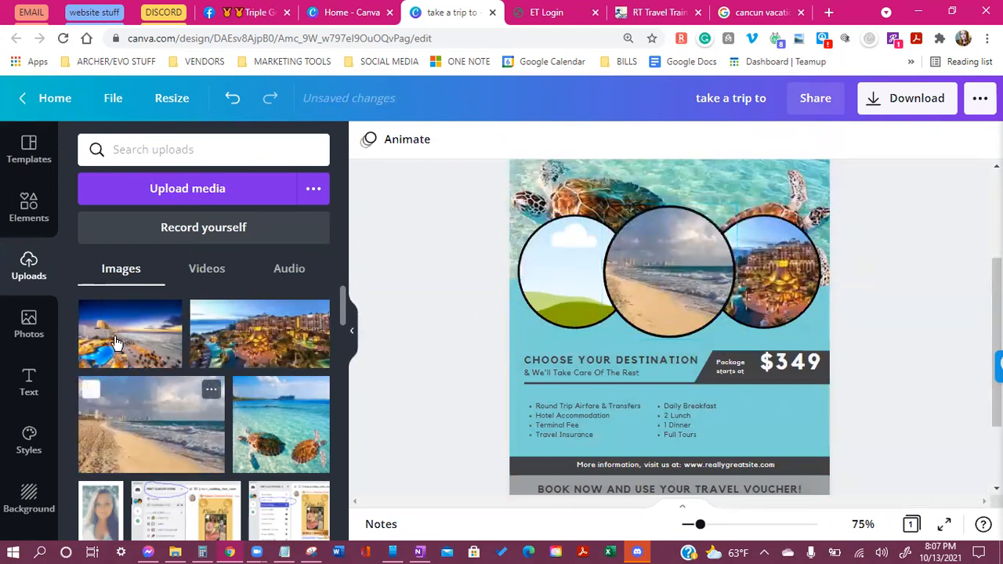
drag(115, 342, 563, 273)
double_click(539, 263)
click(919, 396)
scroll(773, 369, down, 2)
scroll(897, 342, up, 1)
scroll(917, 368, up, 4)
scroll(941, 398, down, 1)
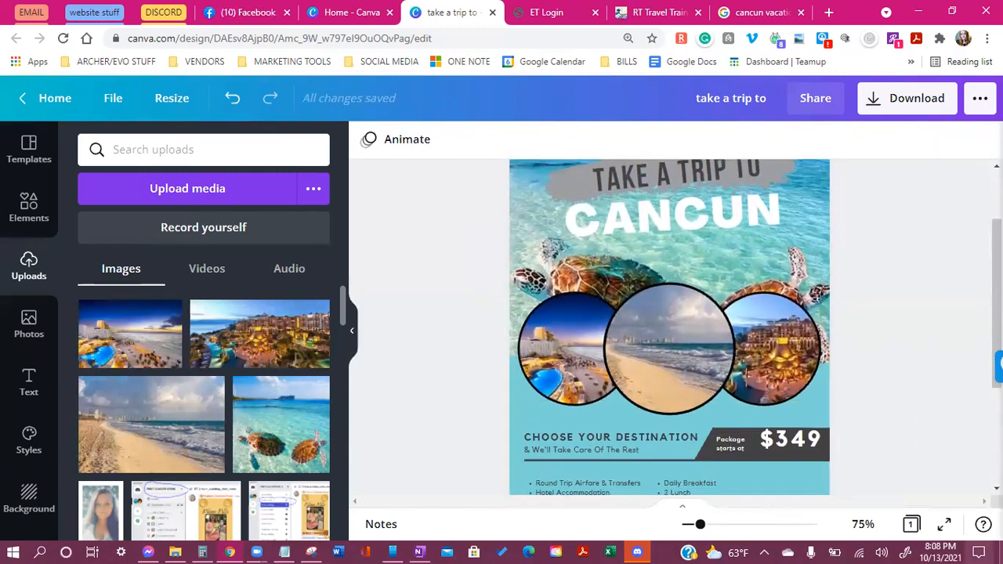
scroll(915, 425, down, 2)
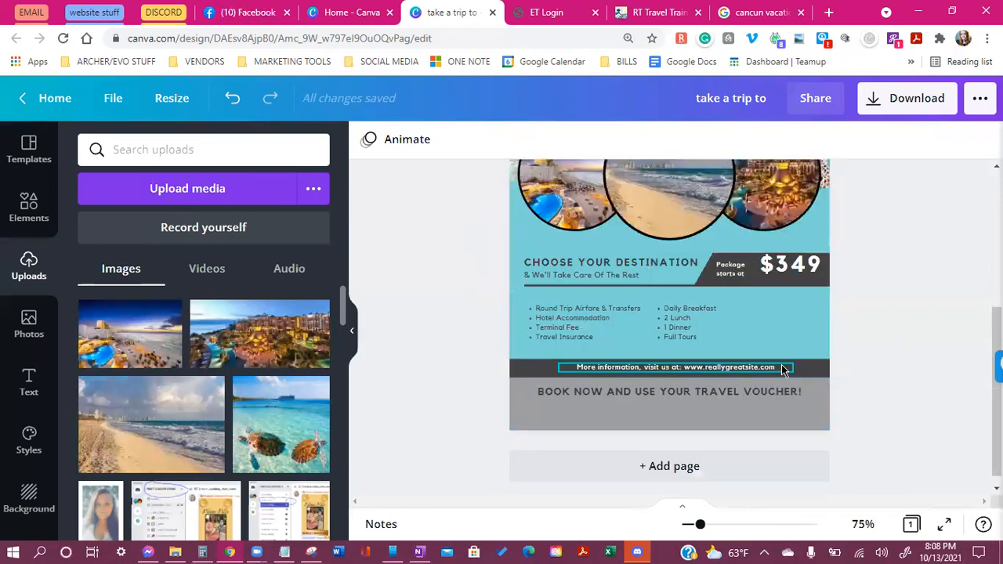
scroll(782, 370, up, 1)
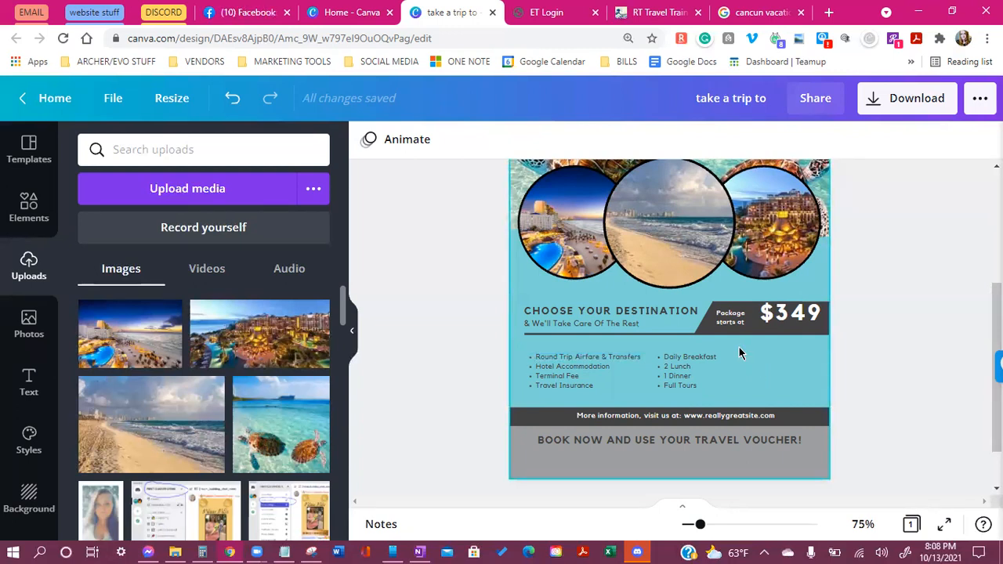
scroll(739, 353, up, 2)
scroll(739, 353, up, 2)
scroll(739, 353, down, 4)
scroll(739, 353, down, 2)
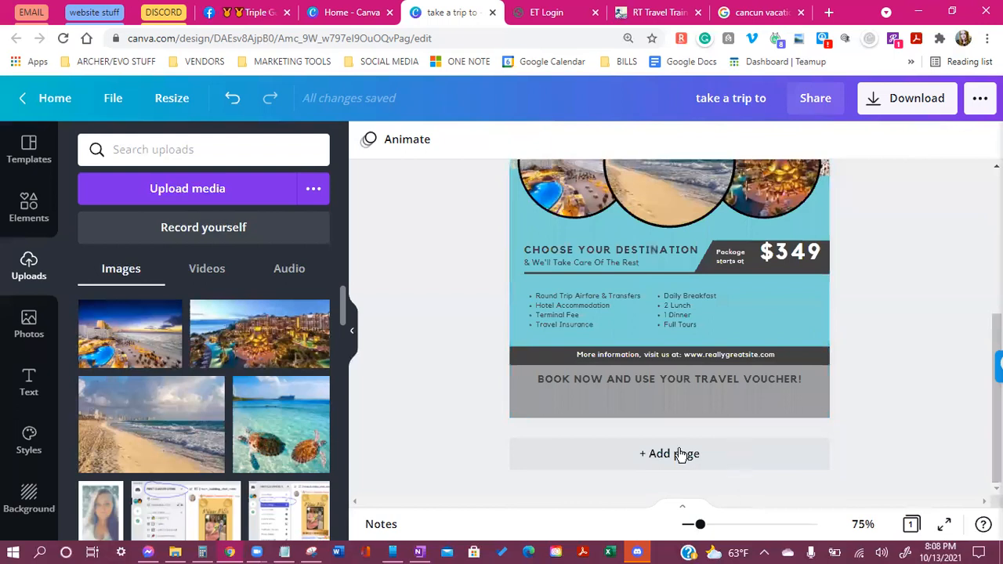
scroll(679, 455, up, 1)
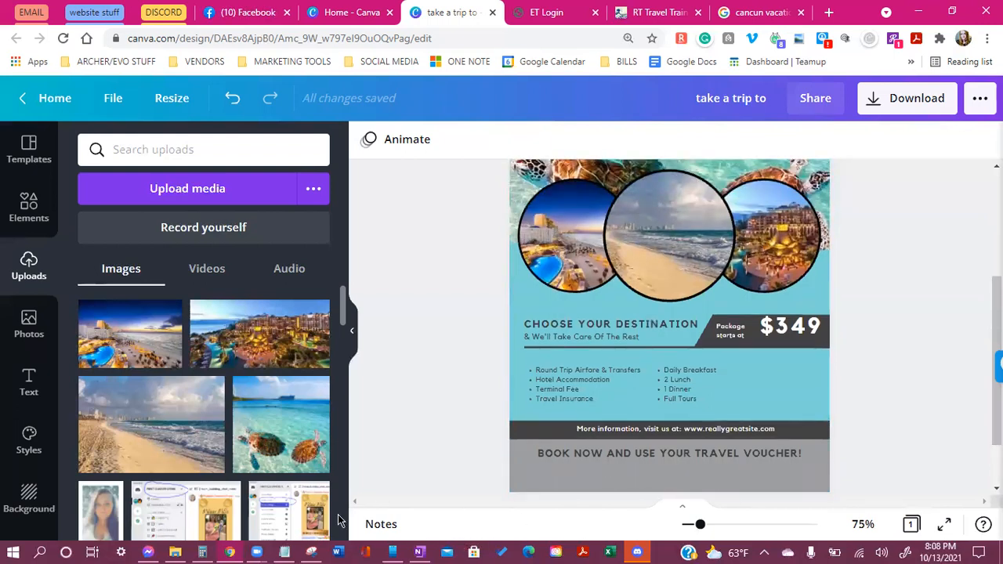
click(747, 331)
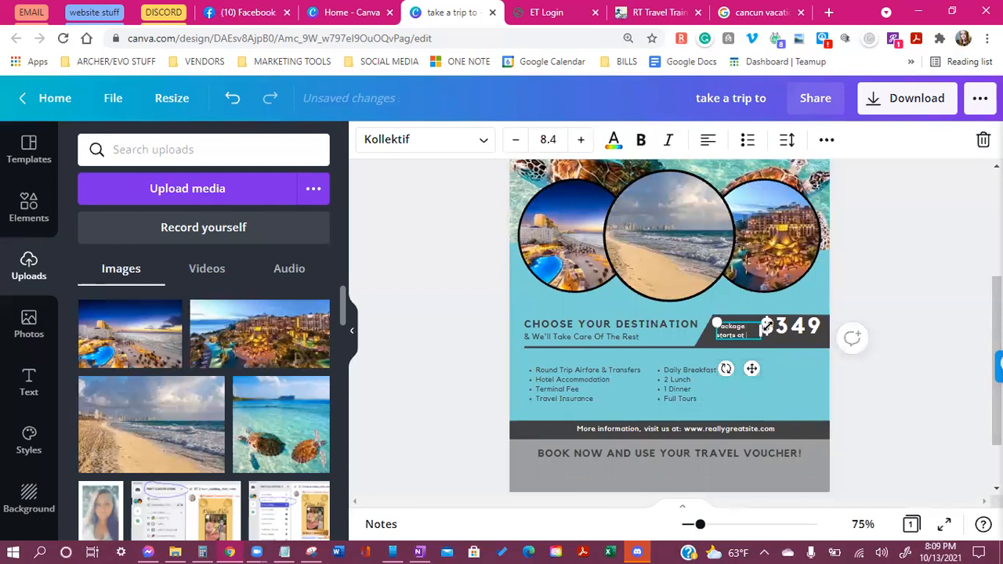
Nudge the Package starts at label and widen the dark $349 banner to the left
drag(751, 369, 746, 374)
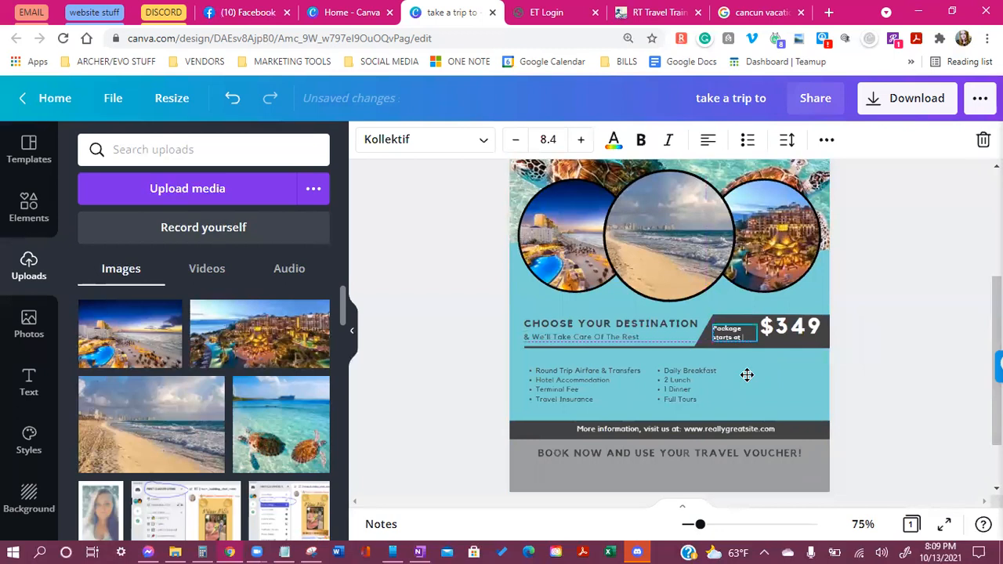
click(789, 380)
click(727, 338)
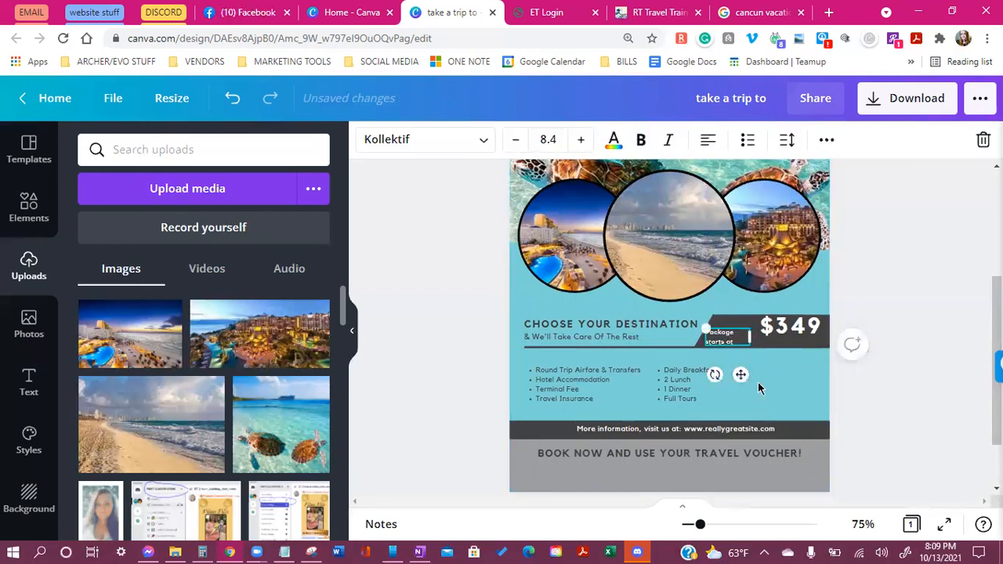
drag(742, 373, 744, 374)
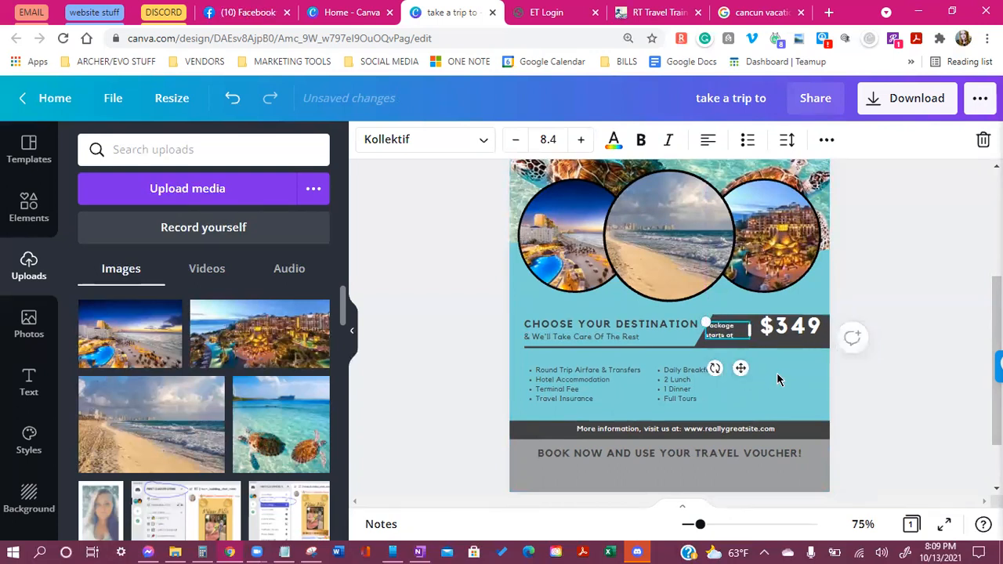
click(793, 349)
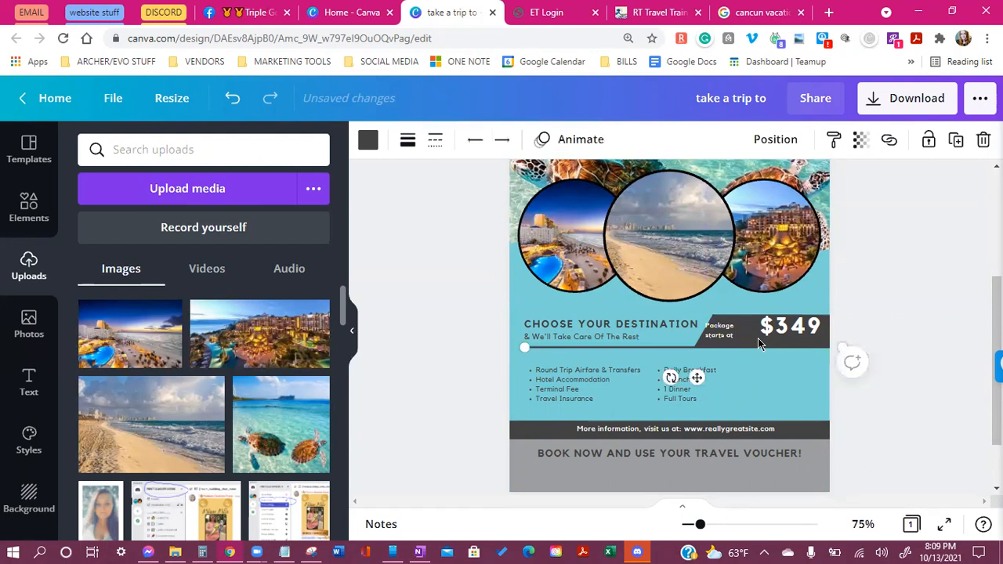
click(758, 338)
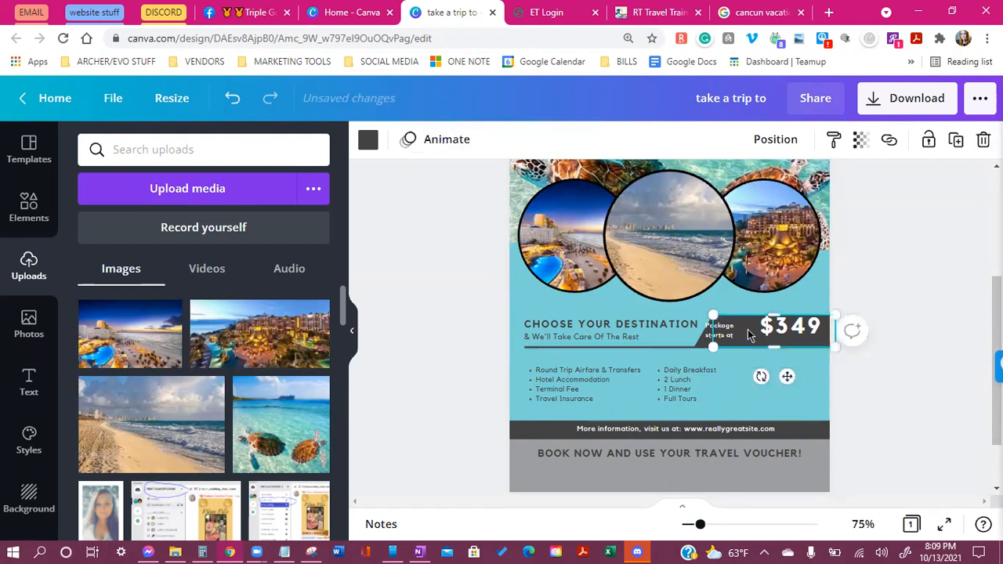
click(701, 343)
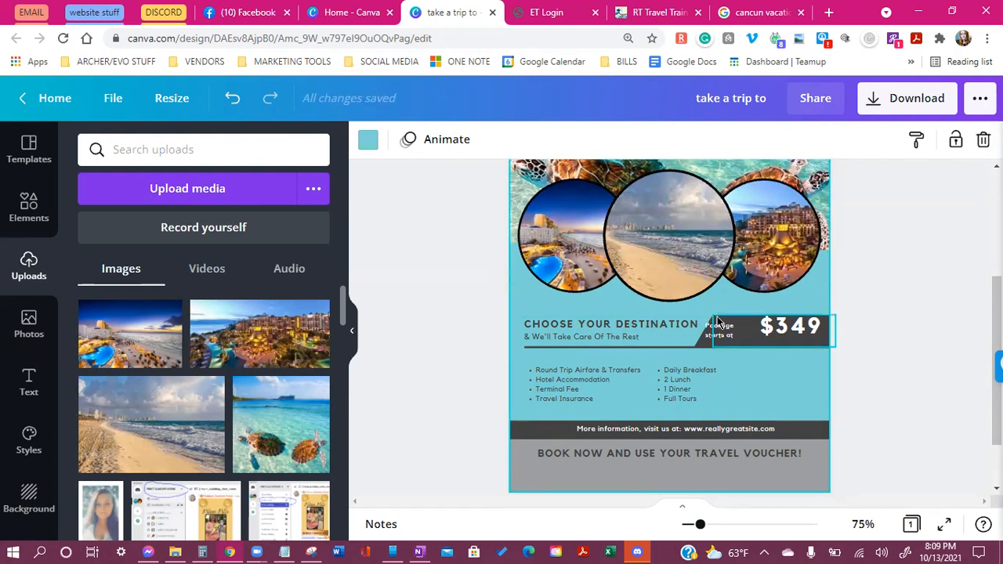
click(696, 321)
drag(688, 326, 678, 327)
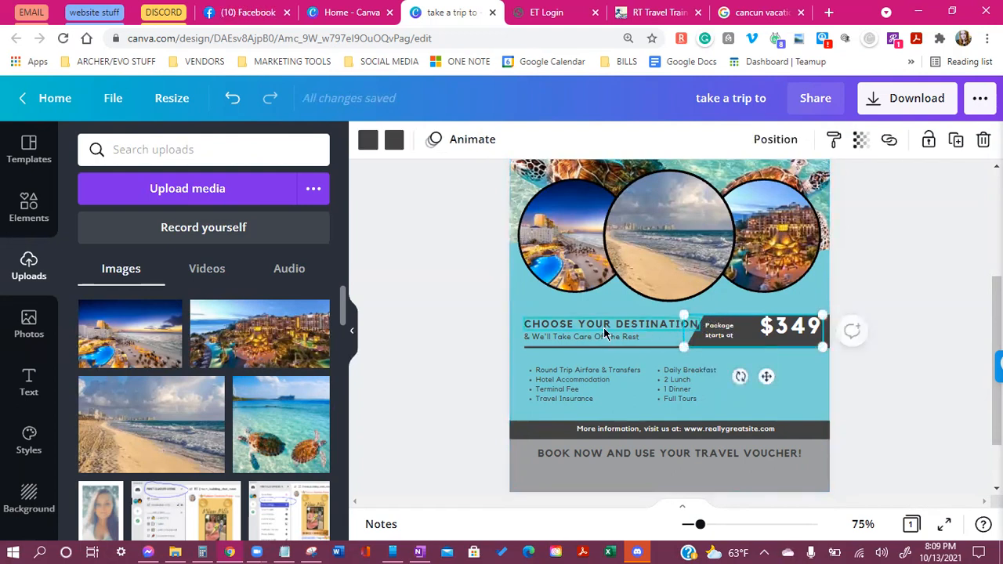
Shift the CHOOSE YOUR DESTINATION headline left and lengthen the underline's left end
click(604, 326)
drag(603, 326, 598, 326)
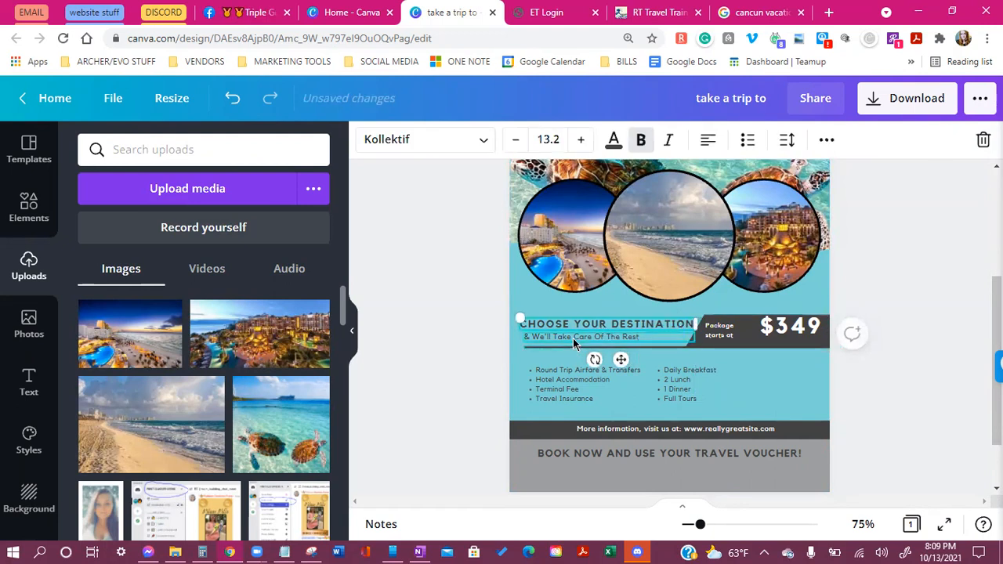
click(574, 343)
click(551, 349)
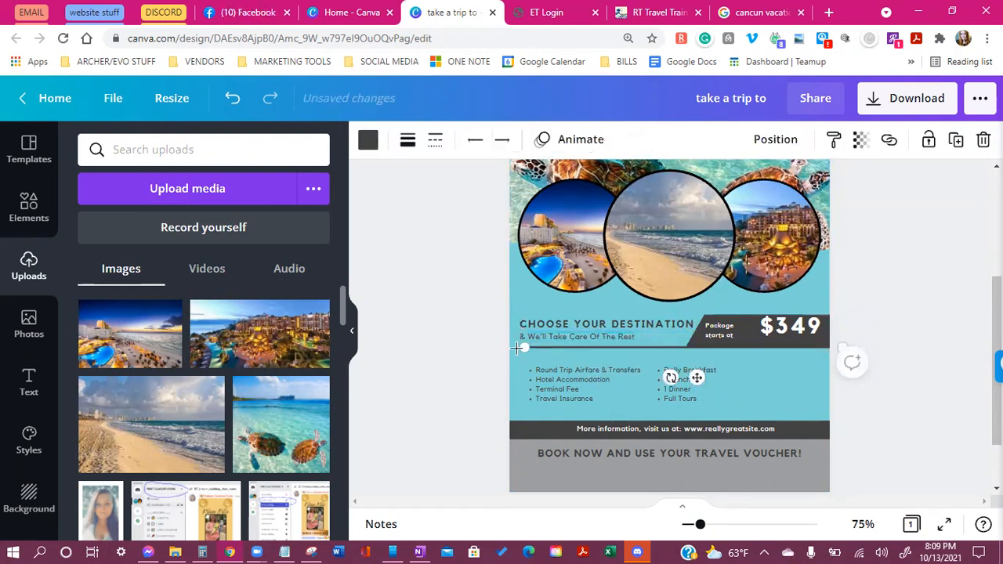
drag(517, 349, 513, 349)
click(743, 362)
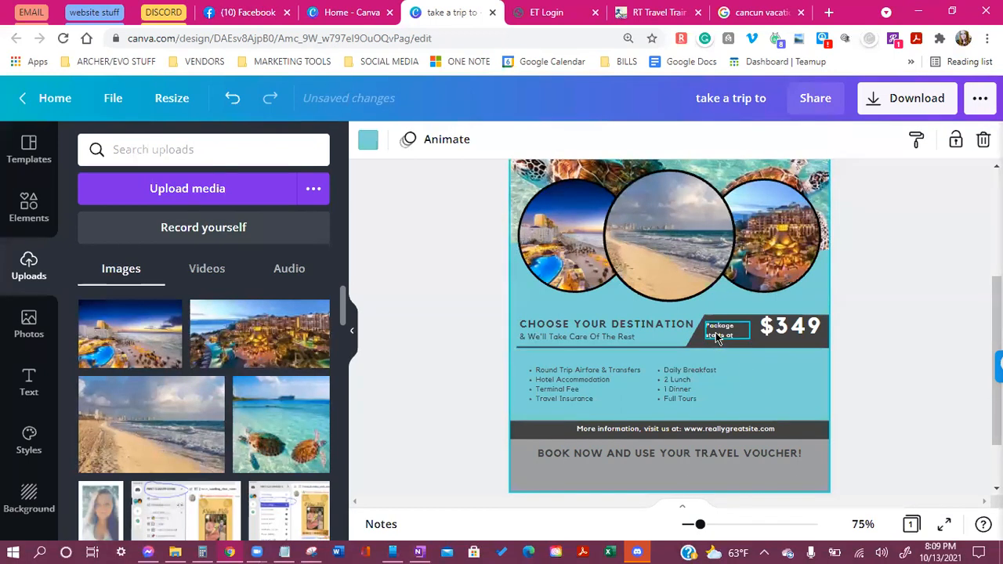
Enlarge the Package starts at text to 9.4 and shift it slightly left
click(717, 336)
click(581, 138)
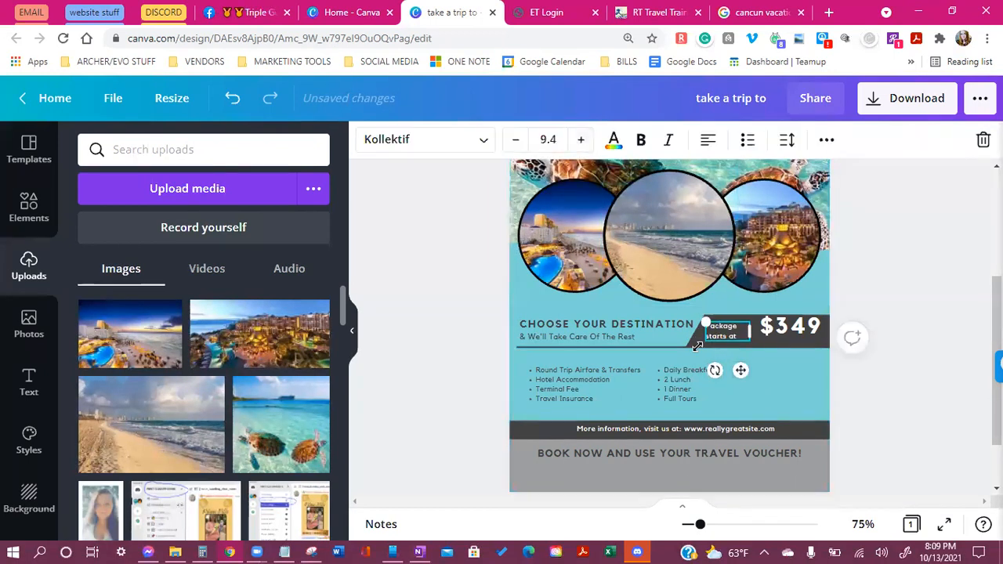
click(773, 384)
drag(734, 336, 730, 336)
click(766, 396)
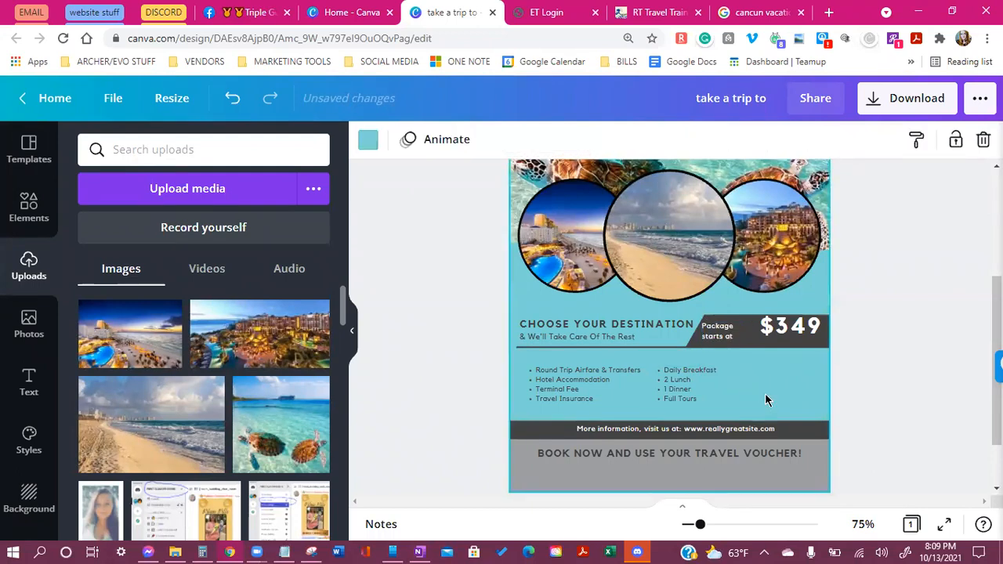
Replace the $349 price with 2,003.50, widen its box and shrink the text to 23.8
double_click(786, 323)
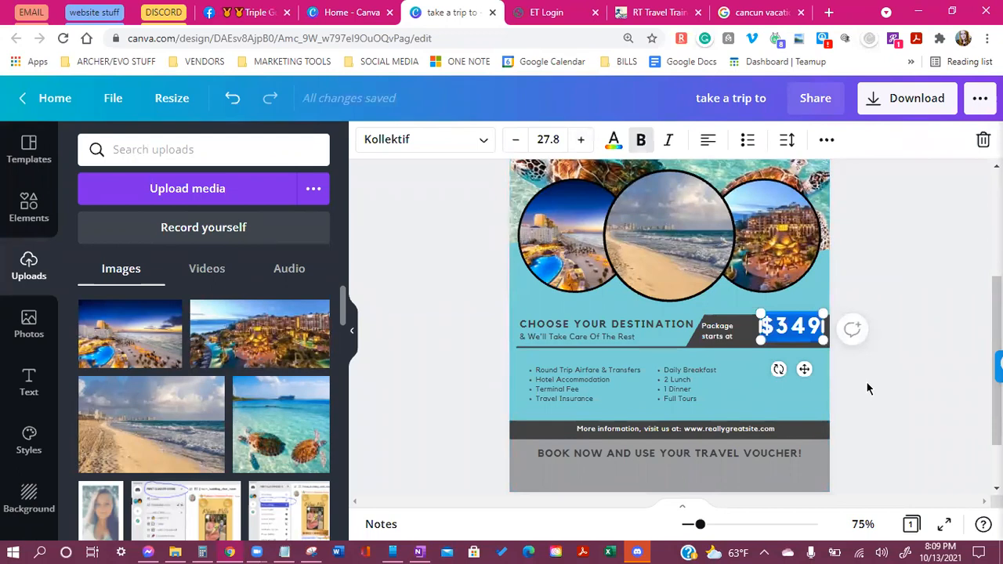
key(BackSpace)
text(2,)
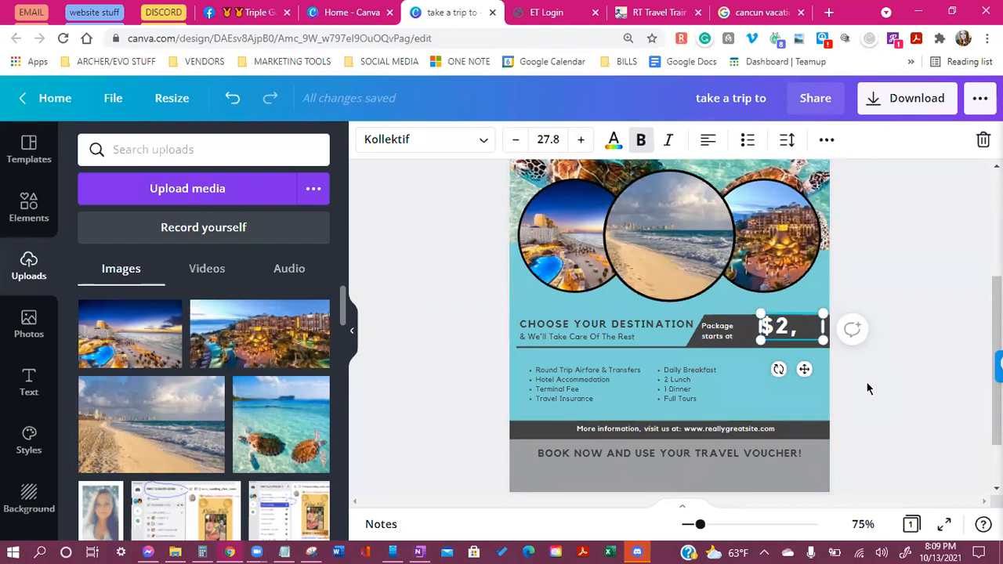
text(003)
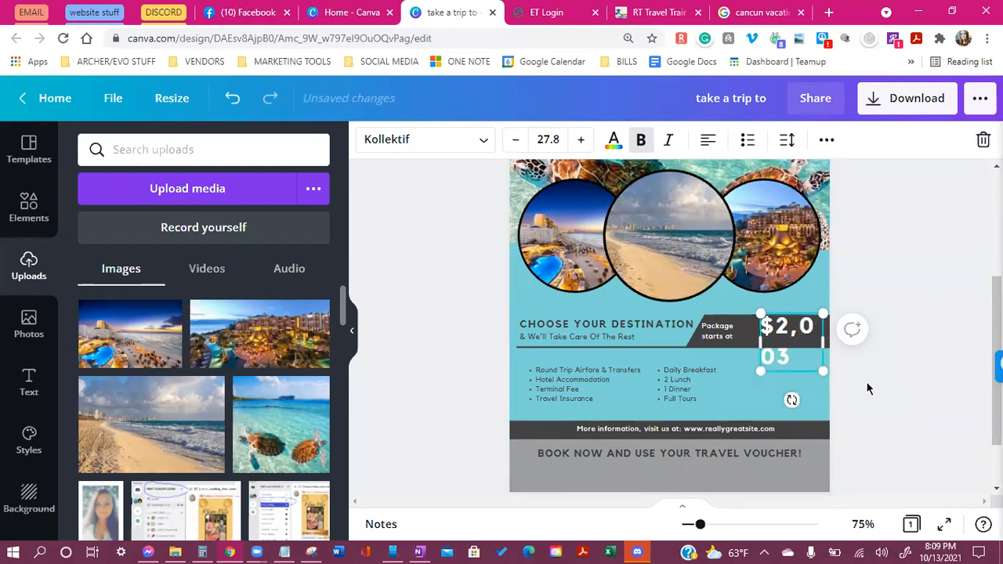
text(.50)
drag(765, 362, 689, 367)
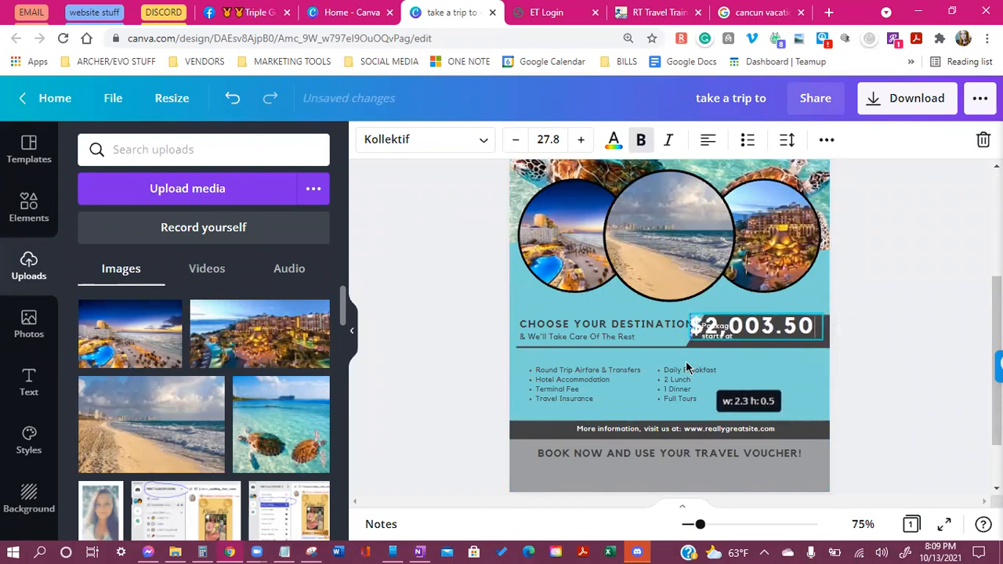
click(515, 139)
click(515, 140)
click(515, 140)
click(515, 140)
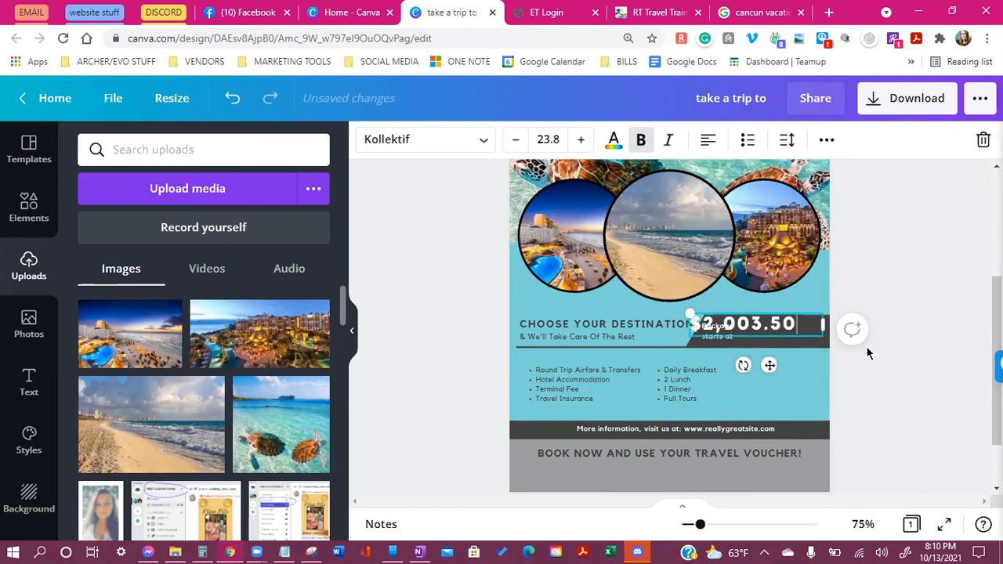
Reduce the price text to 19.8 and fit it on one line at the banner's right end
drag(823, 324, 792, 350)
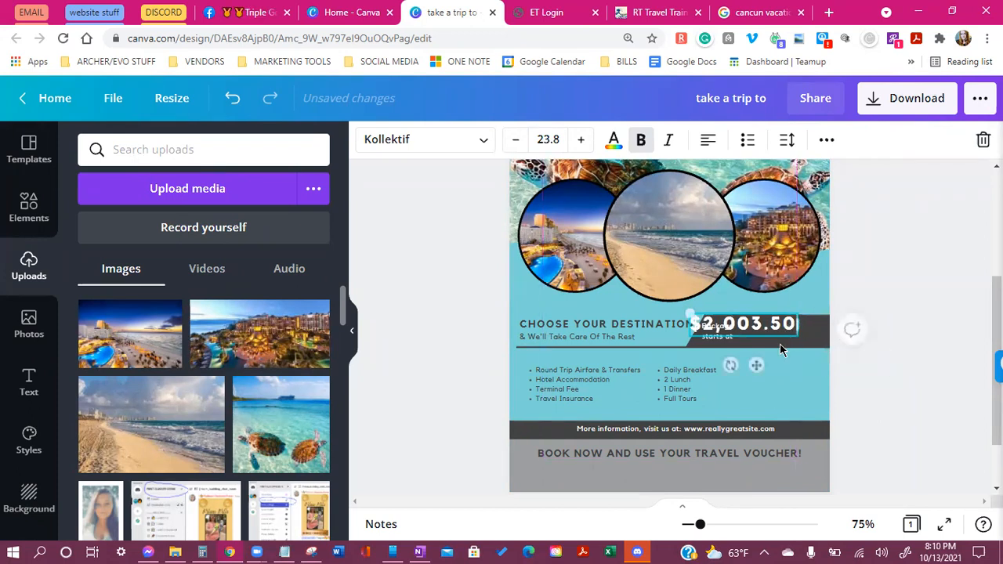
click(522, 144)
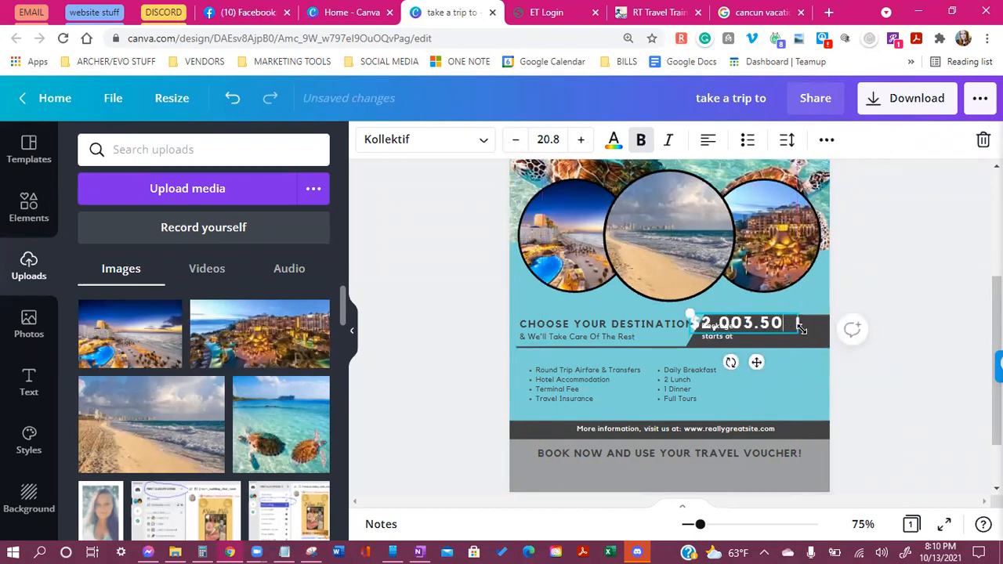
mouse_move(801, 325)
mouse_down()
mouse_move(784, 328)
mouse_move(798, 328)
mouse_up()
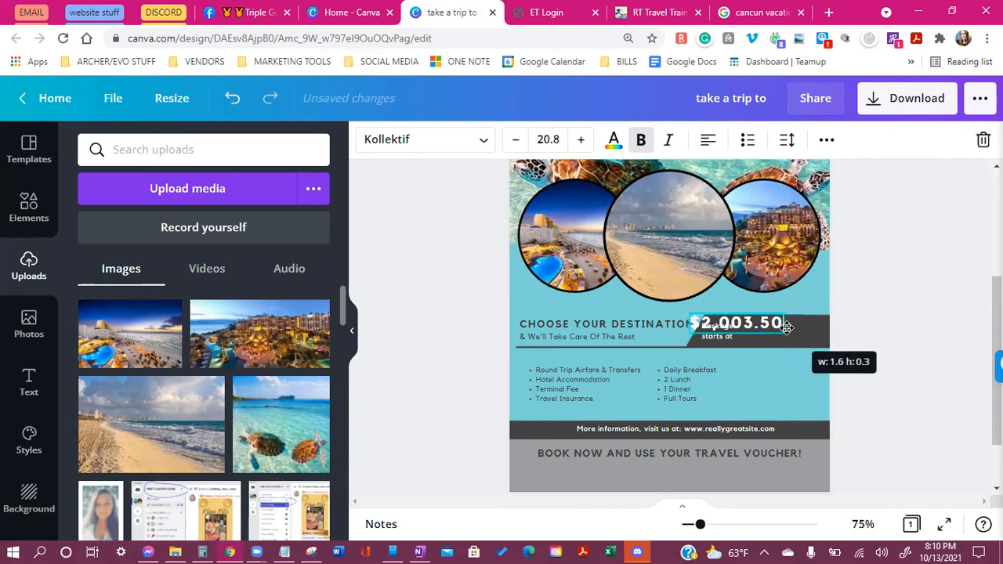
drag(754, 363, 796, 372)
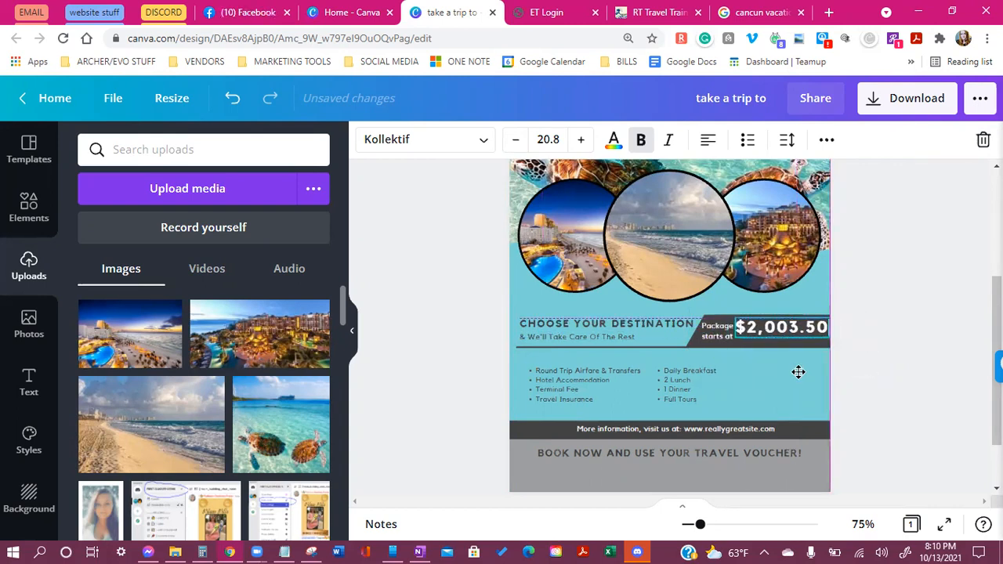
click(516, 140)
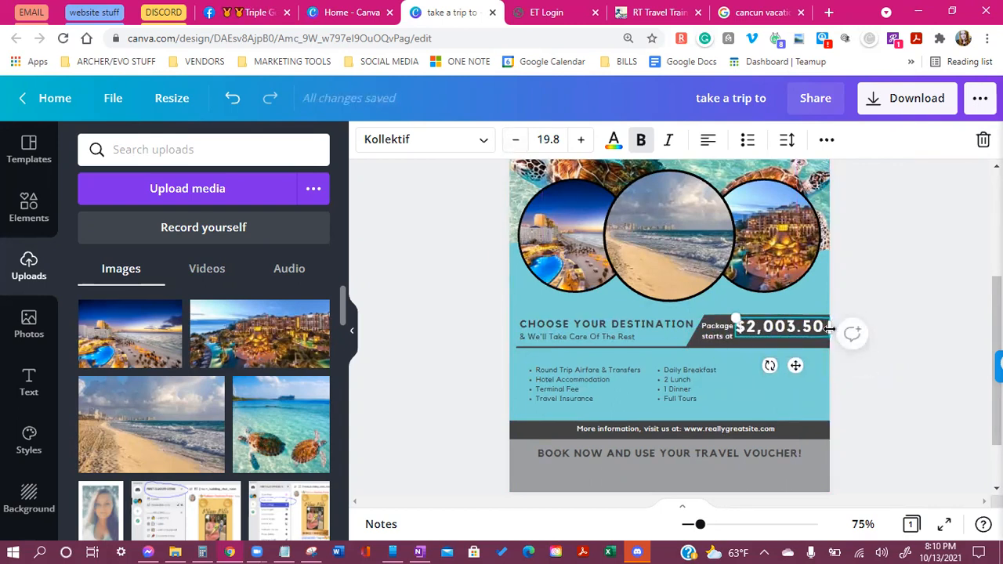
drag(828, 327, 827, 330)
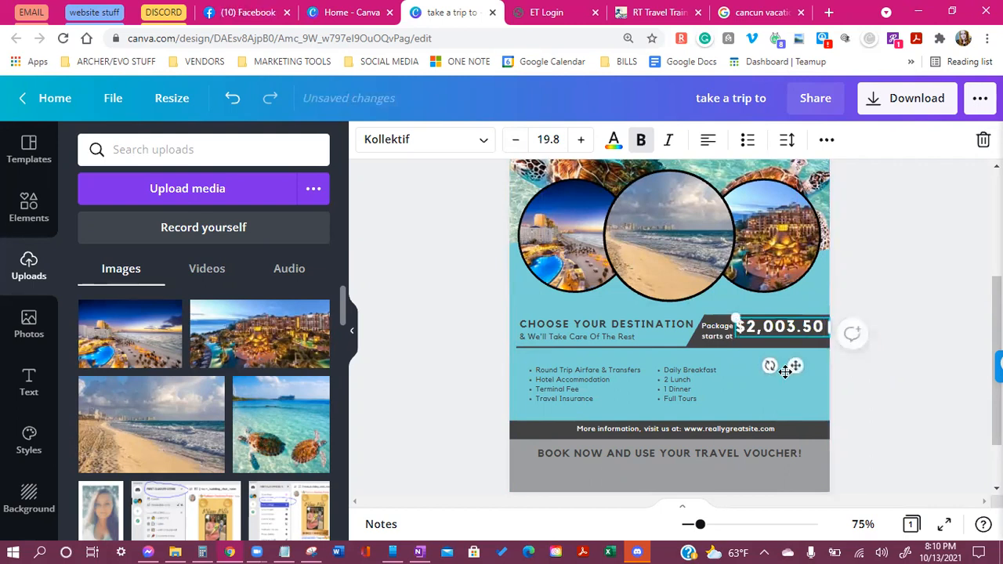
drag(795, 371, 794, 378)
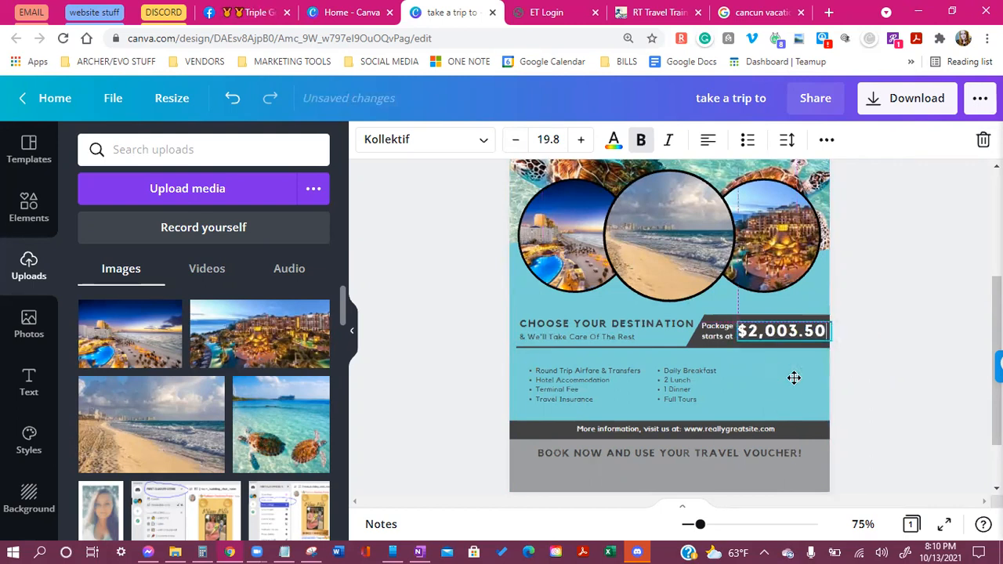
click(835, 384)
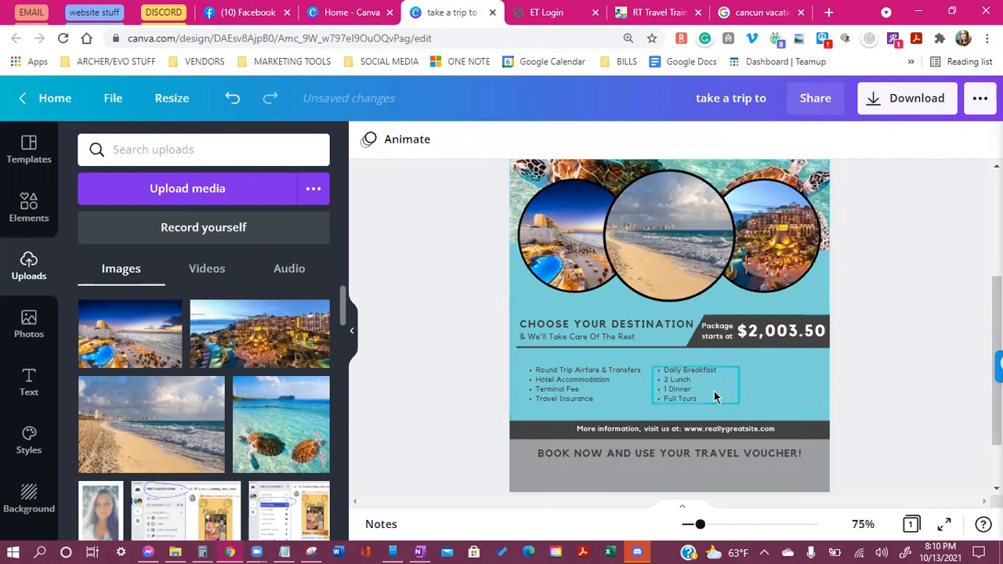
scroll(714, 396, down, 1)
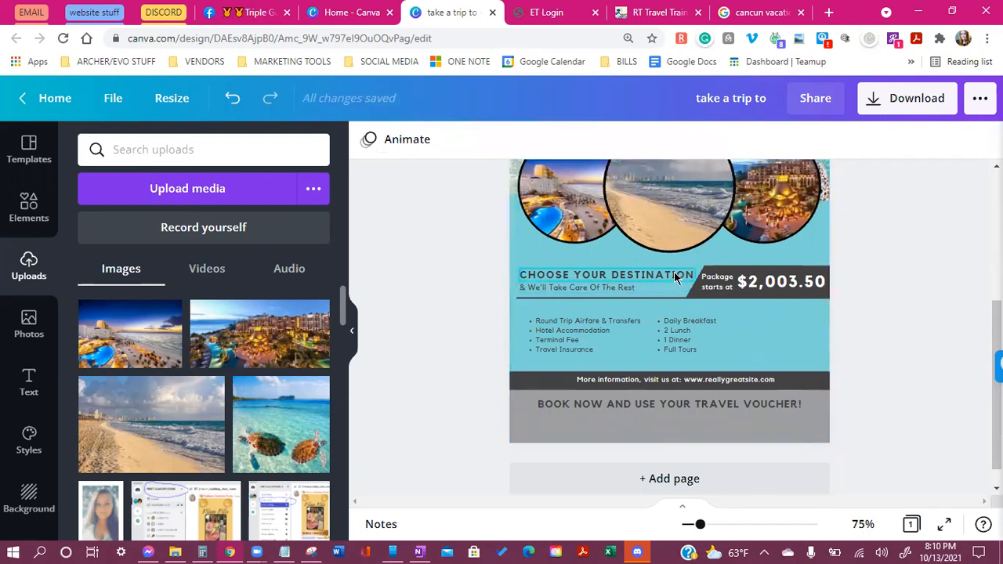
scroll(924, 366, up, 2)
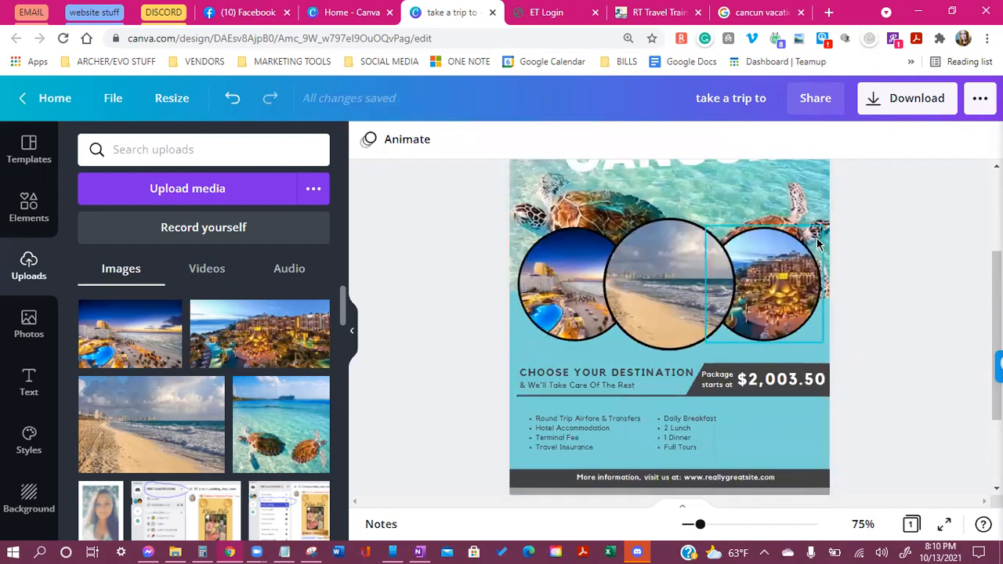
scroll(831, 235, down, 2)
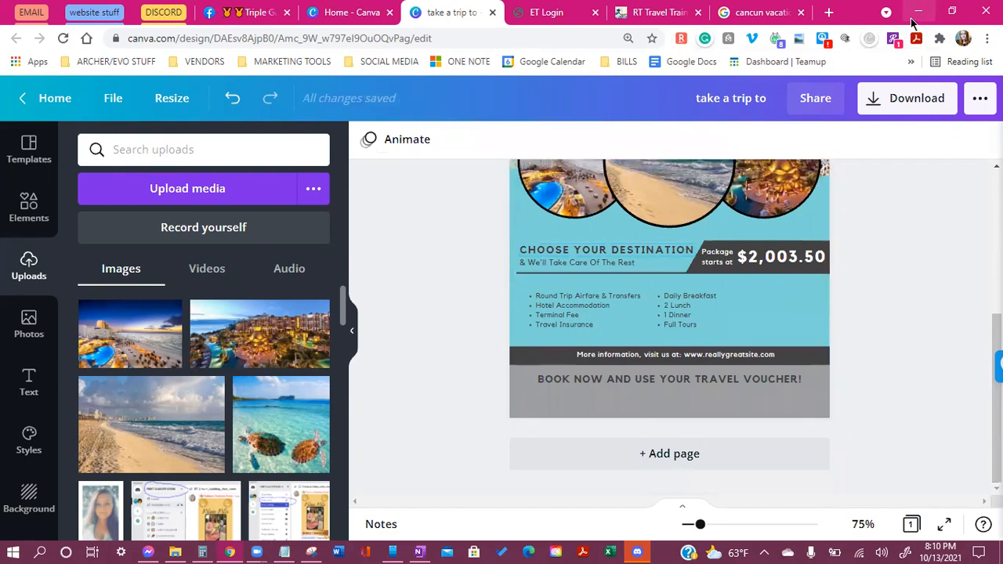
Replace the first bullet of the left inclusions list with Roundtrip Flight
click(596, 322)
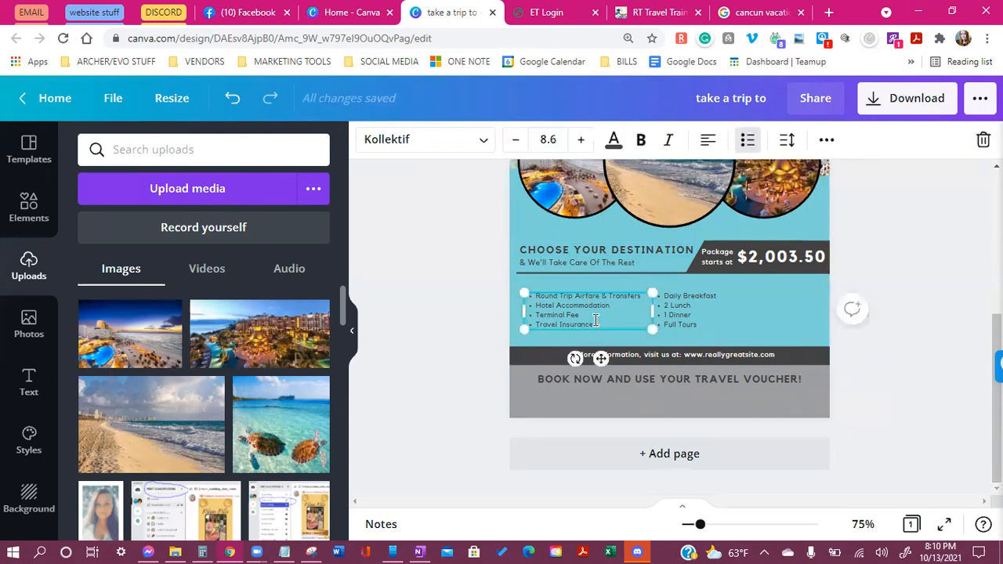
click(596, 321)
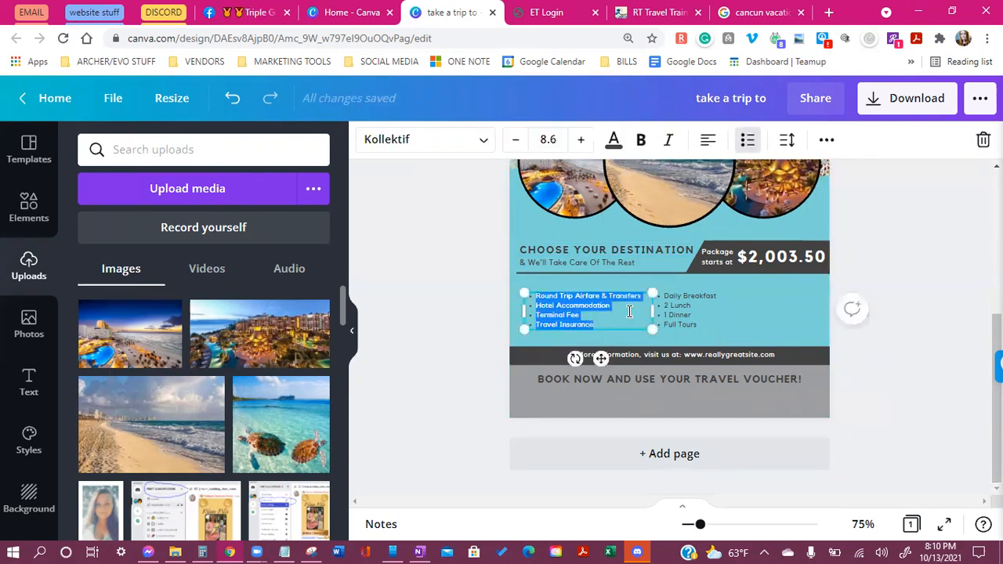
triple_click(629, 309)
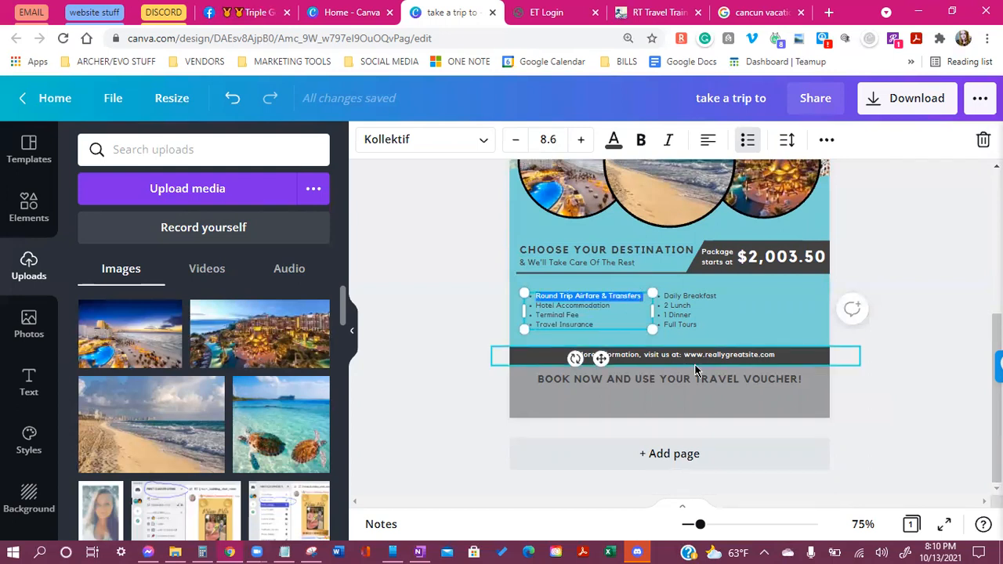
key(BackSpace)
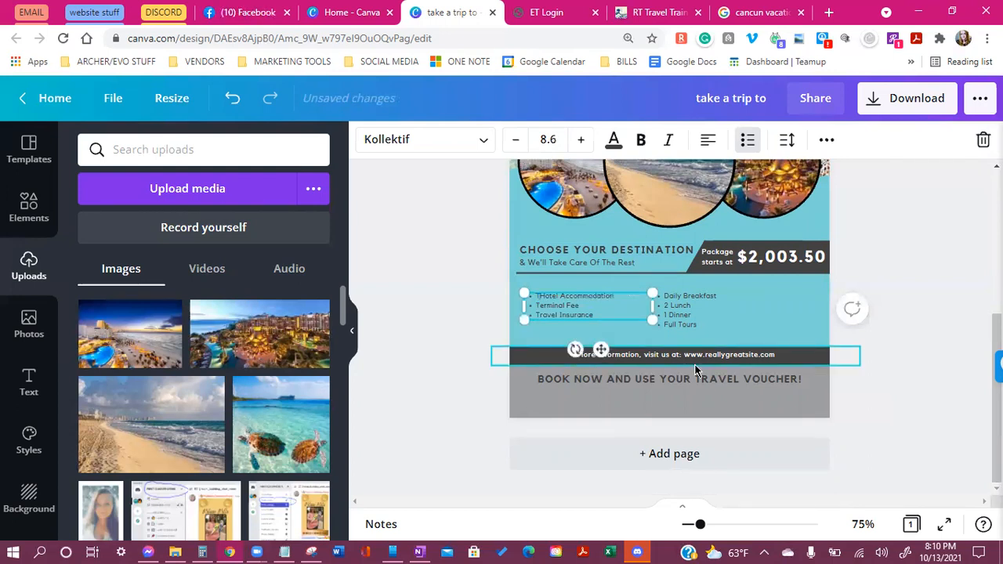
scroll(700, 365, up, 1)
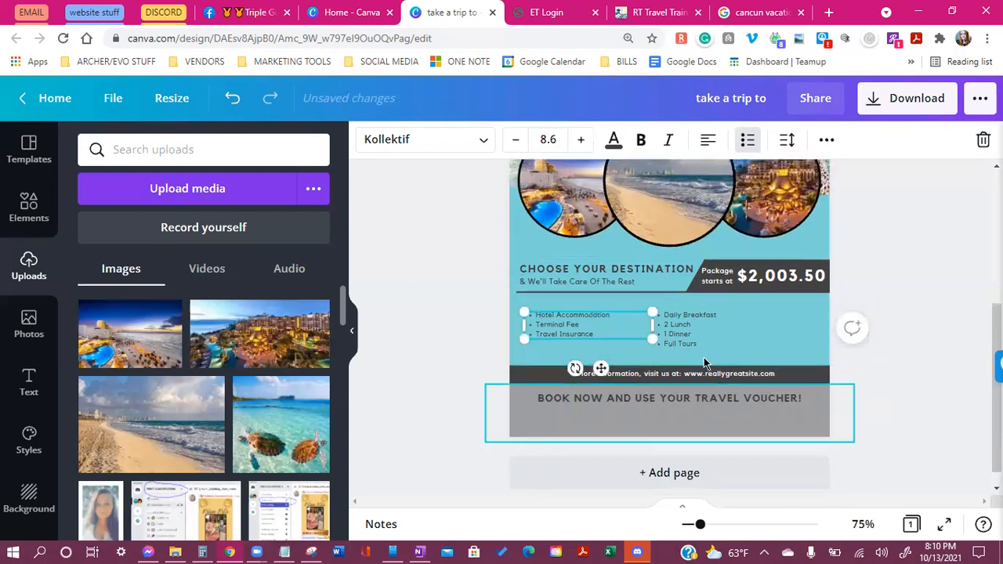
key(BackSpace)
key(BackSpace)
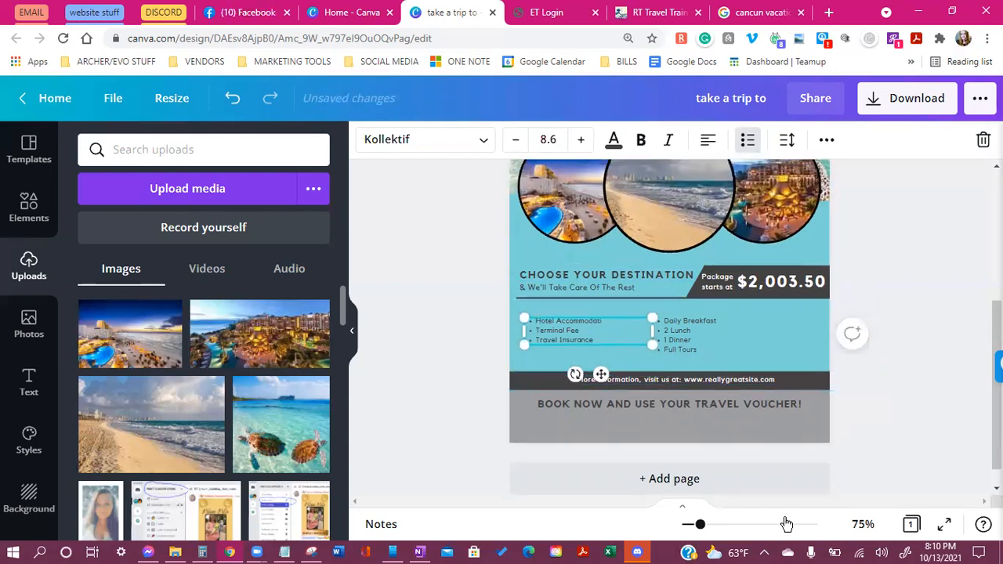
key(BackSpace)
key(BackSpace)
key(BackSpace)
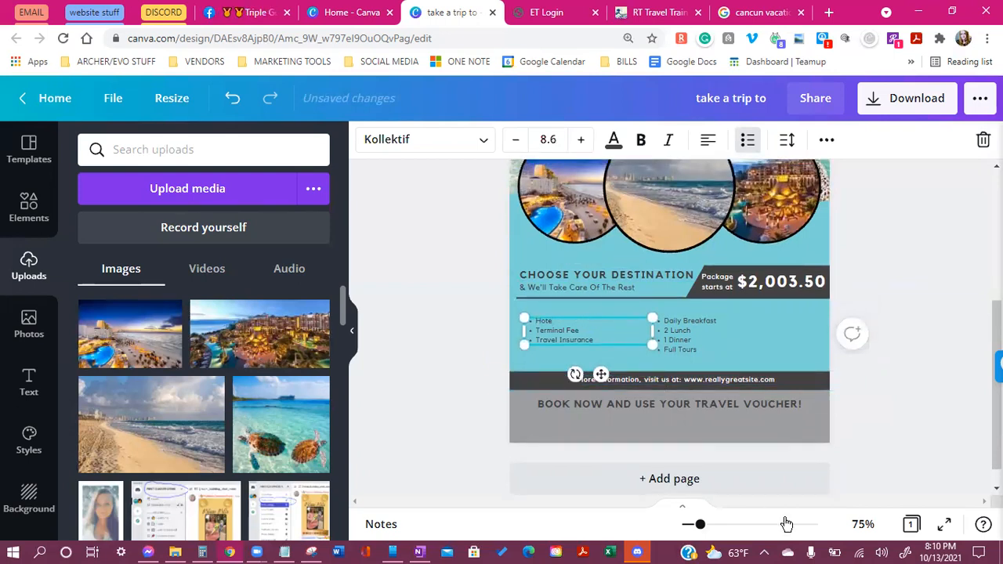
key(BackSpace)
key(BackSpace)
text(Roundtrip Flight)
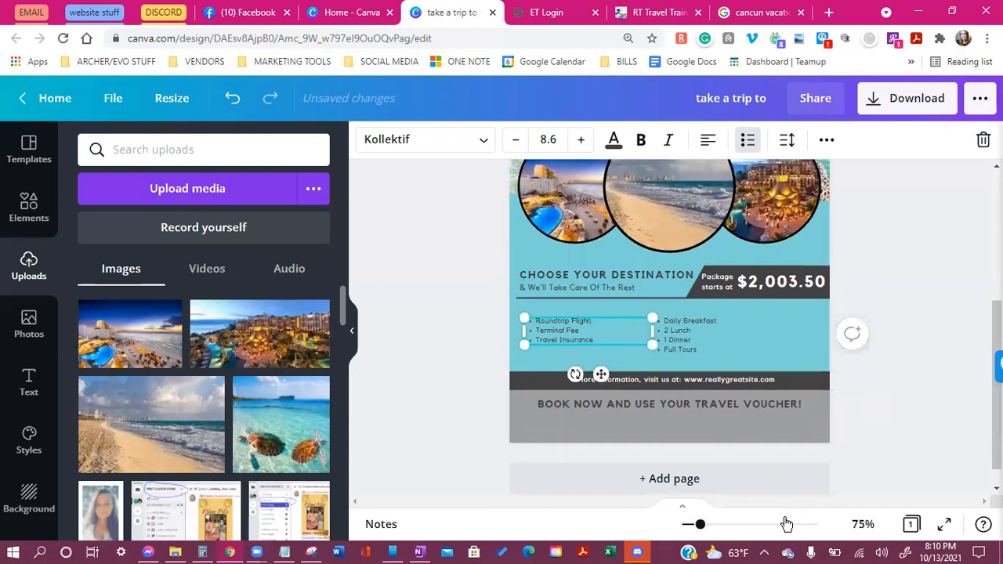
Replace the Terminal Fee bullet with All Inclusive Resort
click(586, 330)
key(BackSpace)
key(BackSpace)
key(BackSpace)
key(BackSpace)
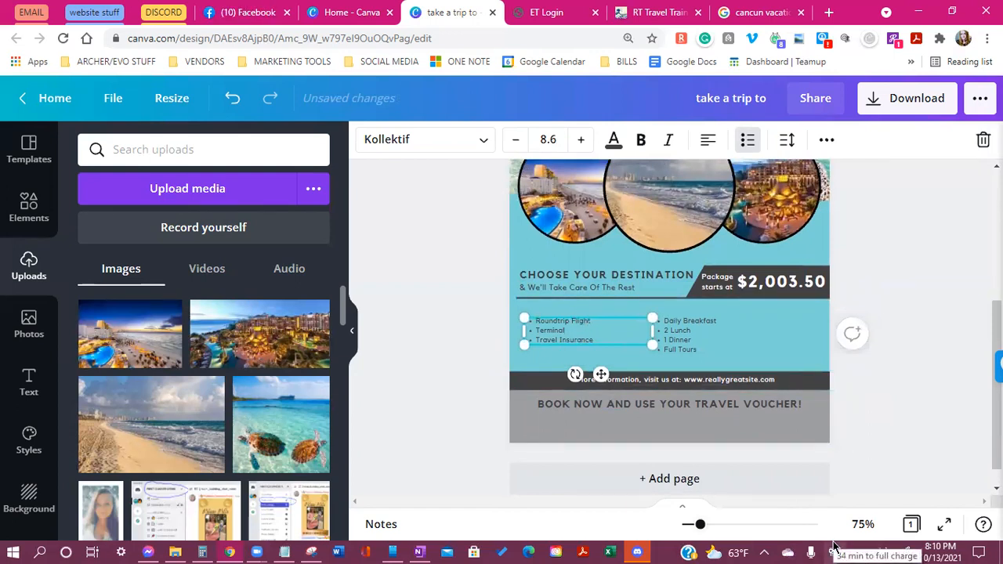
key(BackSpace)
key(BackSpace)
key(BackSpace)
key(BackSpace)
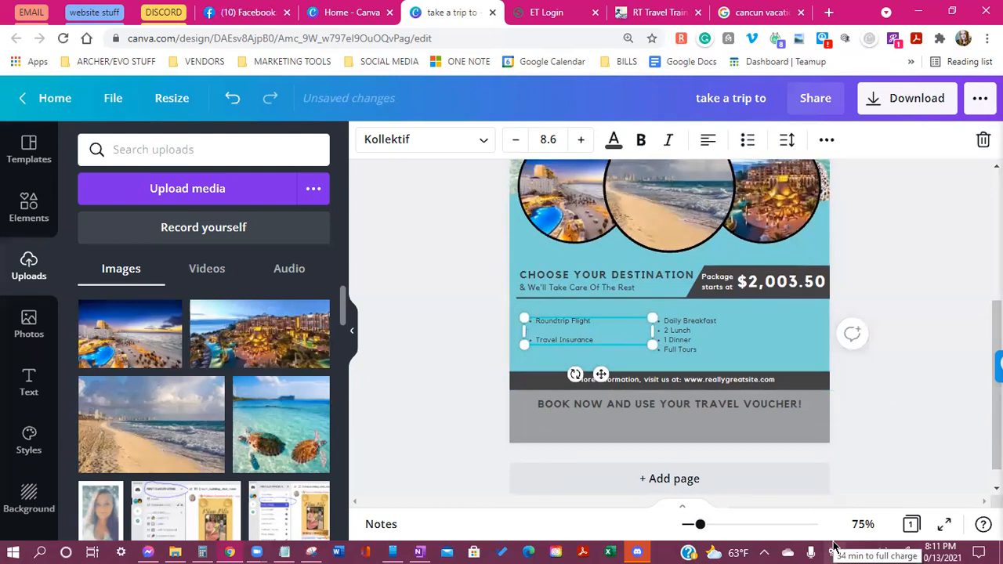
key(BackSpace)
key(Return)
text(5)
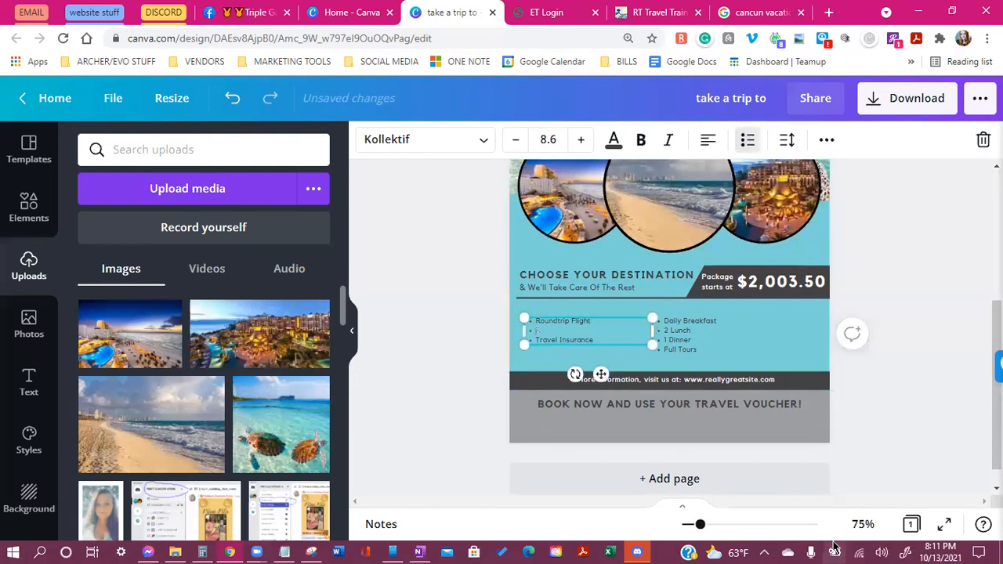
text(ll)
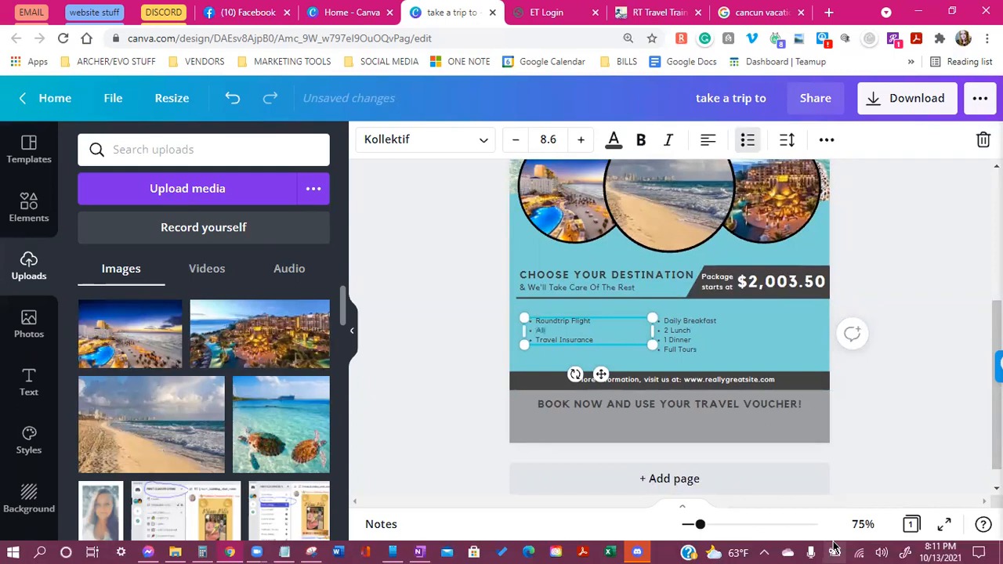
text( Inclusive Resort)
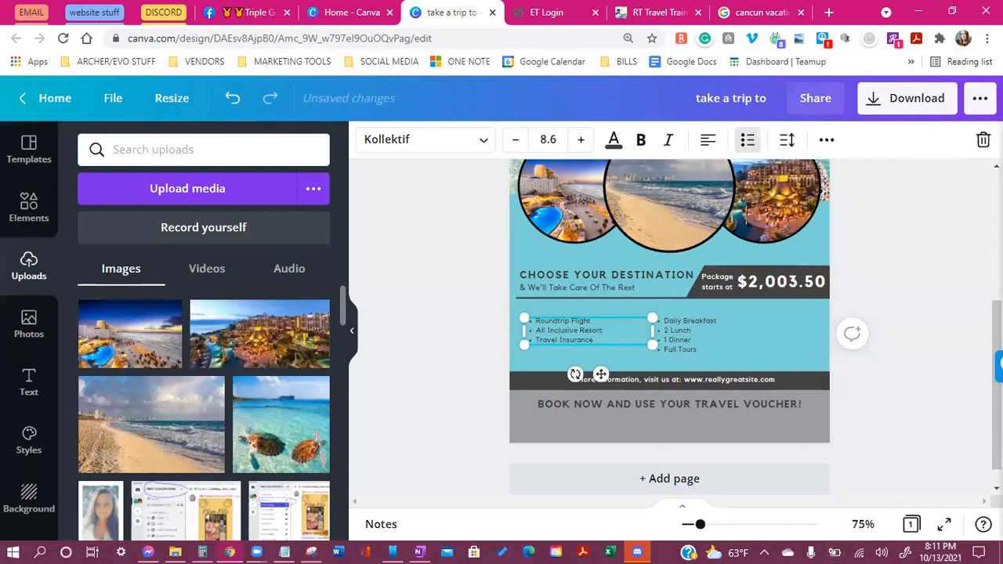
Fix the Travel Insurance bullet and add Free Parking and Free WIFI bullets below it
click(625, 342)
key(BackSpace)
key(BackSpace)
key(BackSpace)
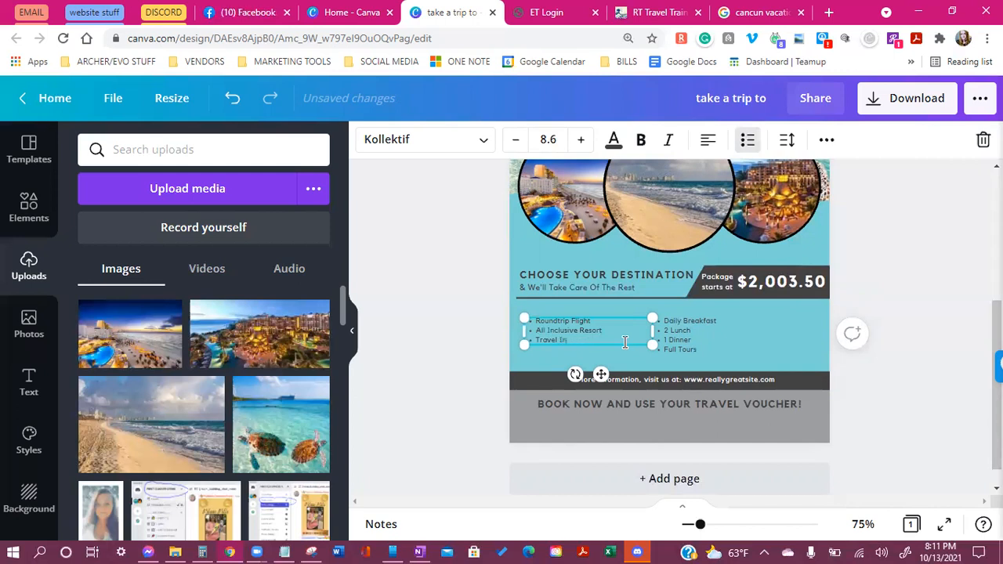
text(nc)
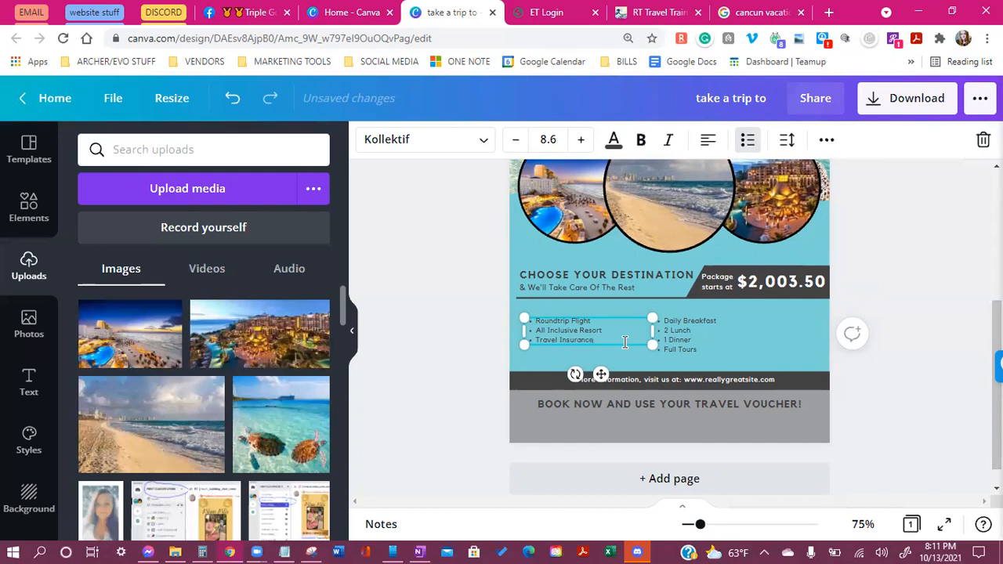
text(e)
key(Return)
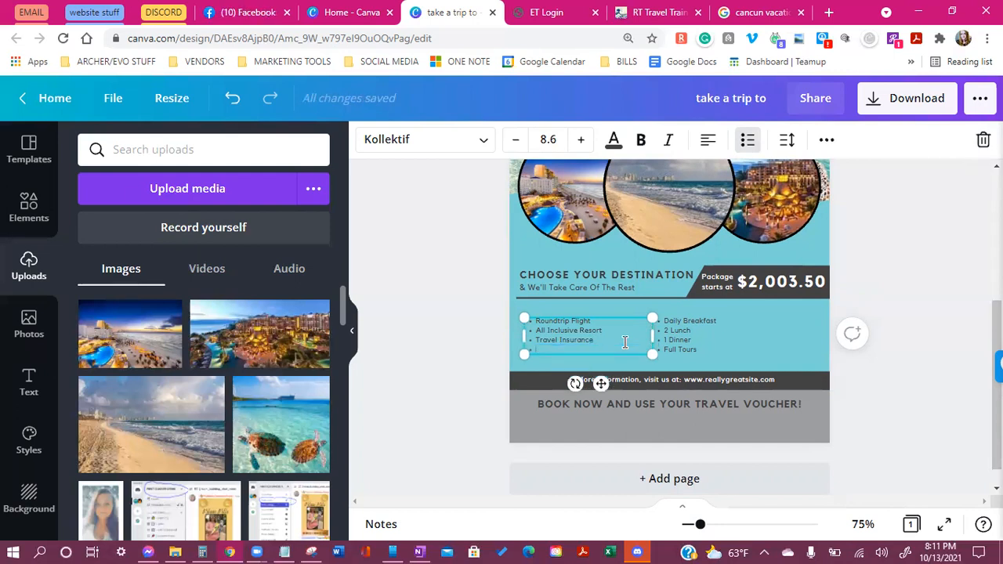
text(Free Parking)
key(Return)
text(Free)
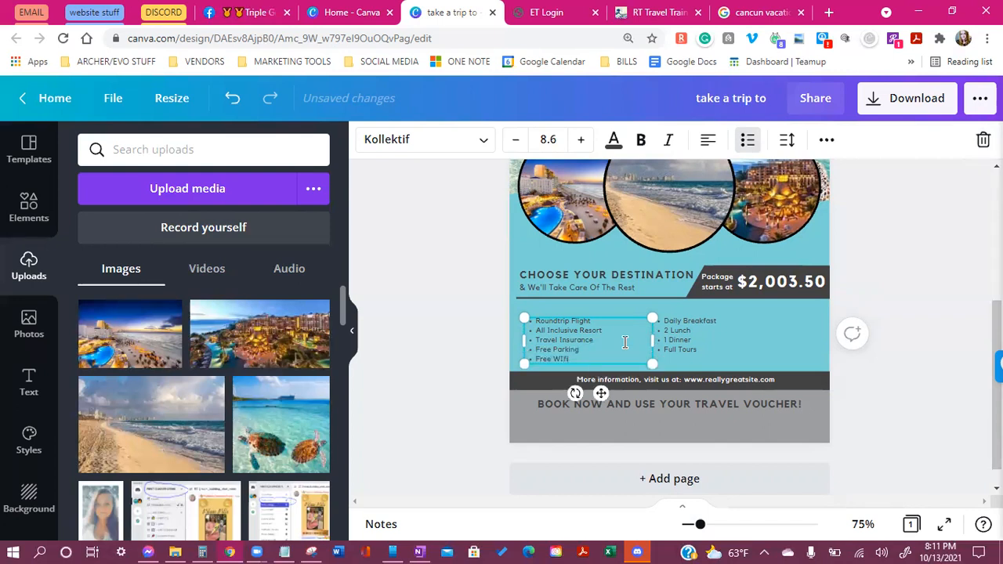
text( WiF)
click(694, 326)
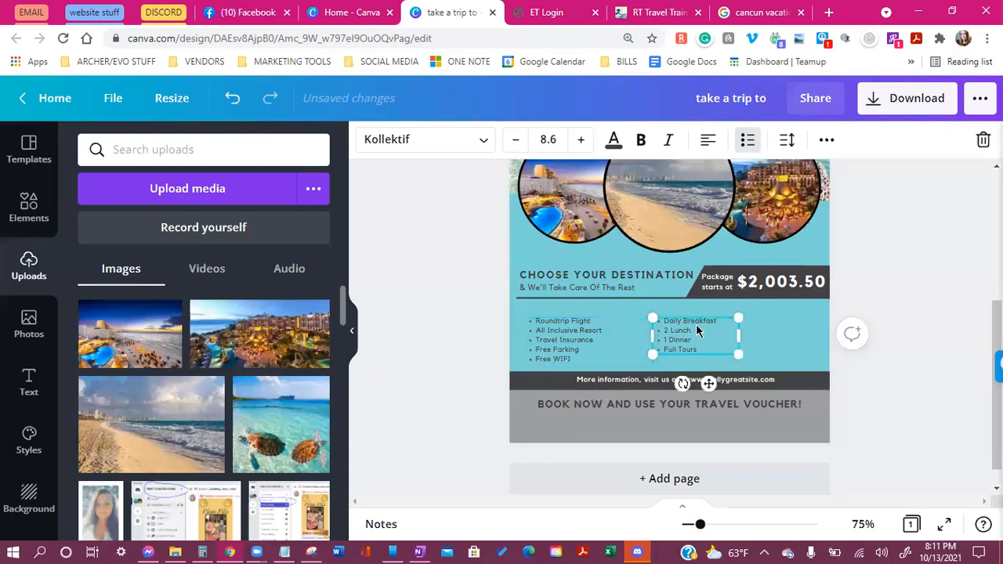
Retype the right list as Daily Breakfast, In room massage available, Rental Car, widening its box
double_click(704, 338)
click(703, 332)
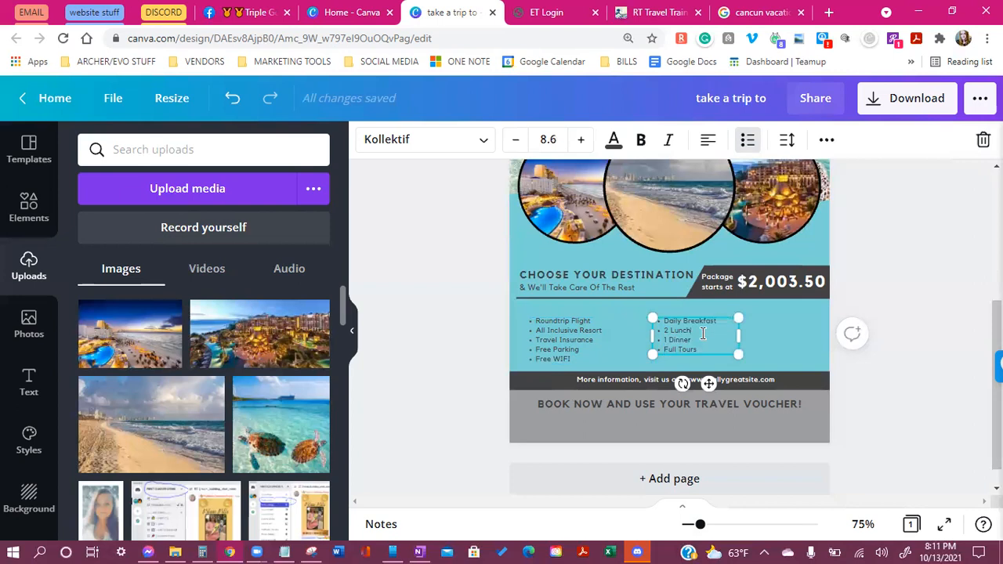
key(BackSpace)
key(BackSpace)
key(BackSpace)
key(BackSpace)
key(BackSpace)
key(BackSpace)
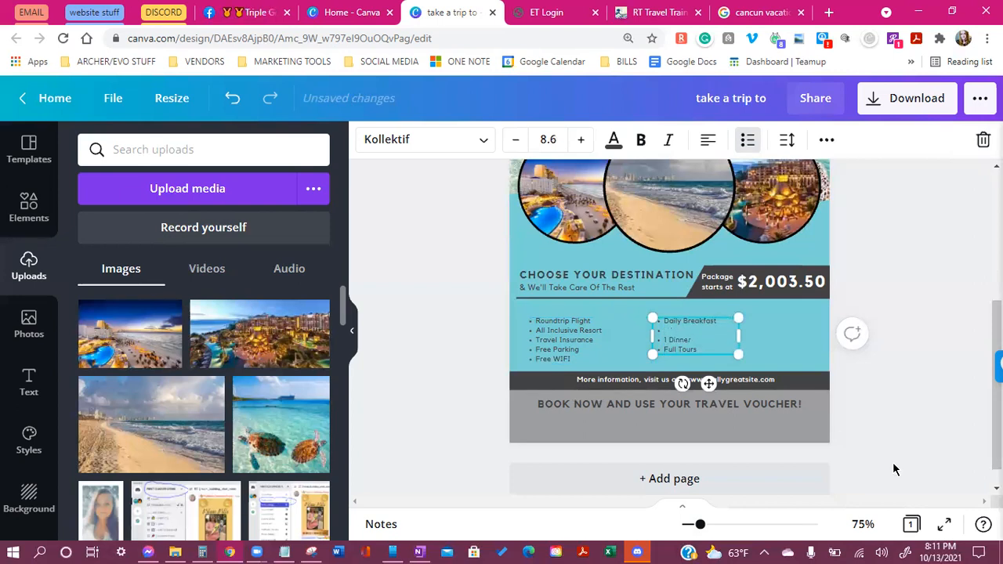
text(1 L)
text( r)
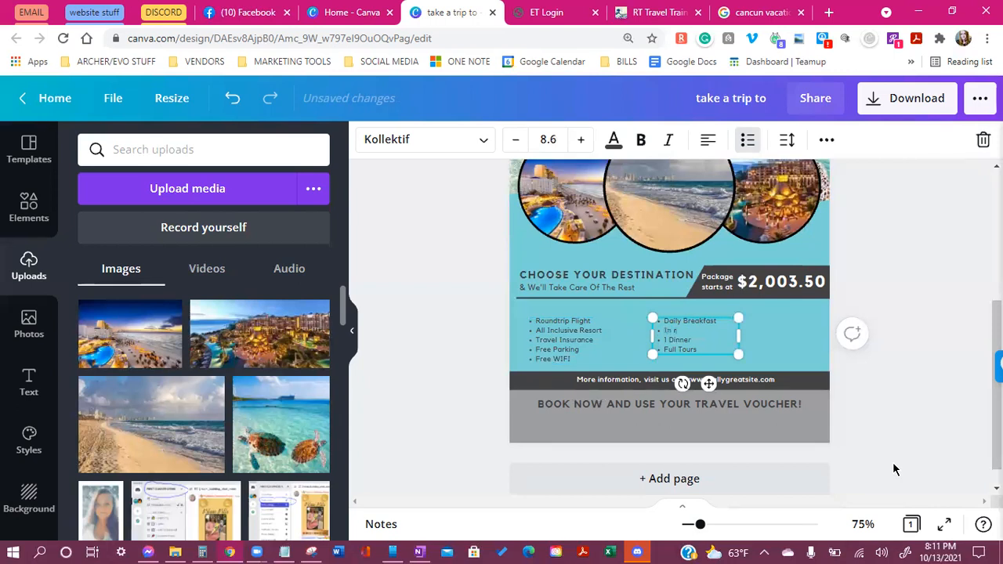
text(oom massage available)
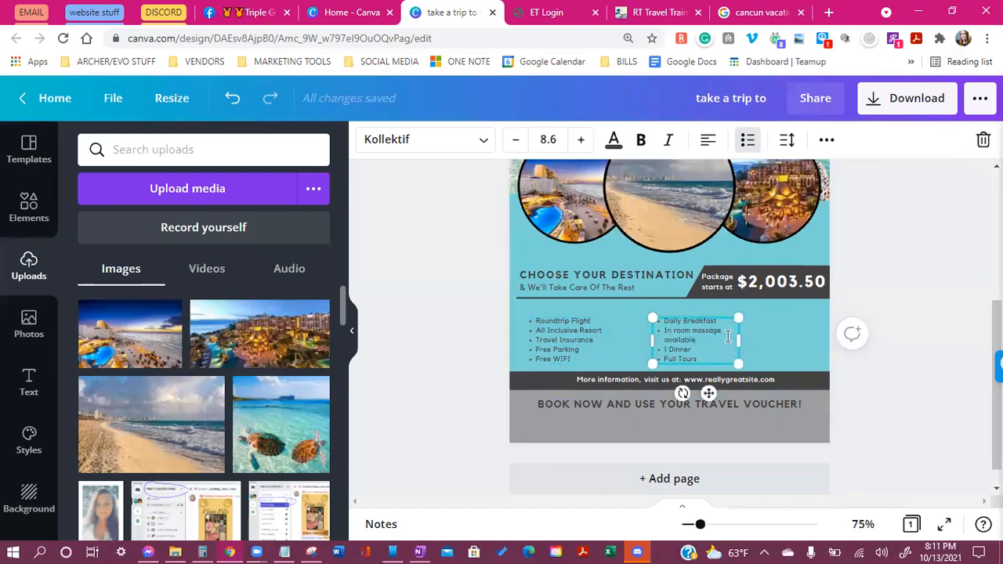
drag(738, 341, 763, 336)
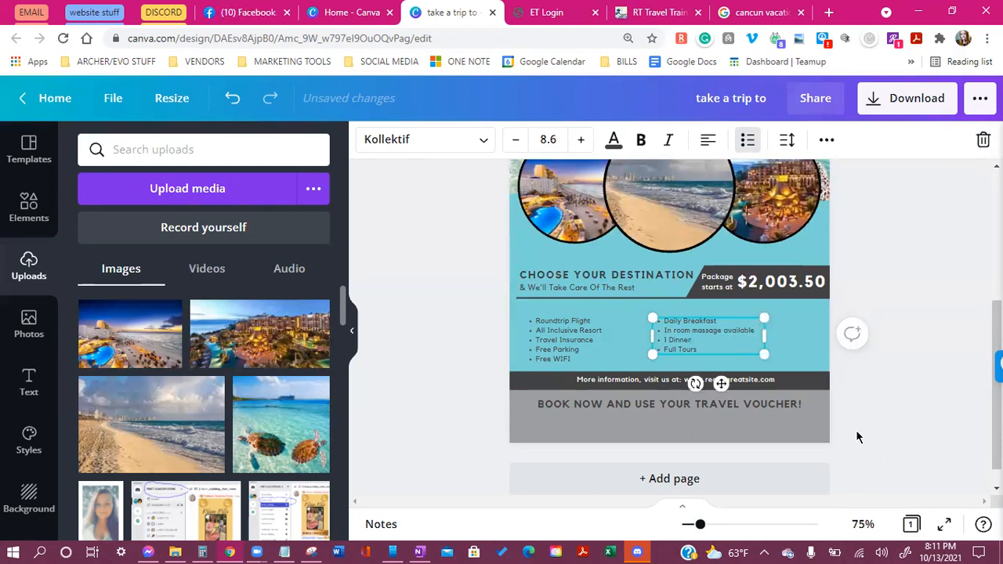
key(BackSpace)
key(BackSpace)
key(BackSpace)
text(Rental Car)
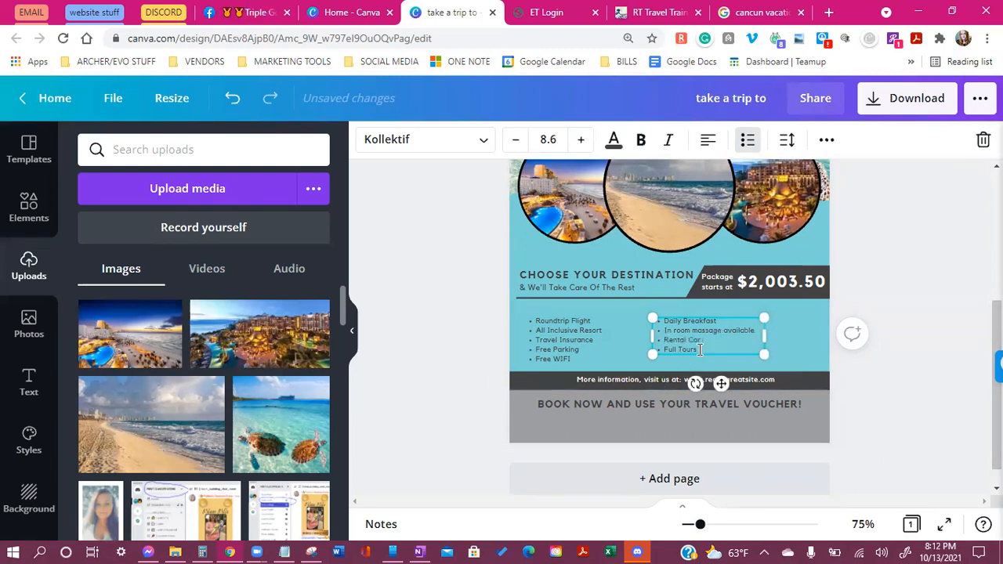
key(BackSpace)
key(BackSpace)
key(BackSpace)
key(BackSpace)
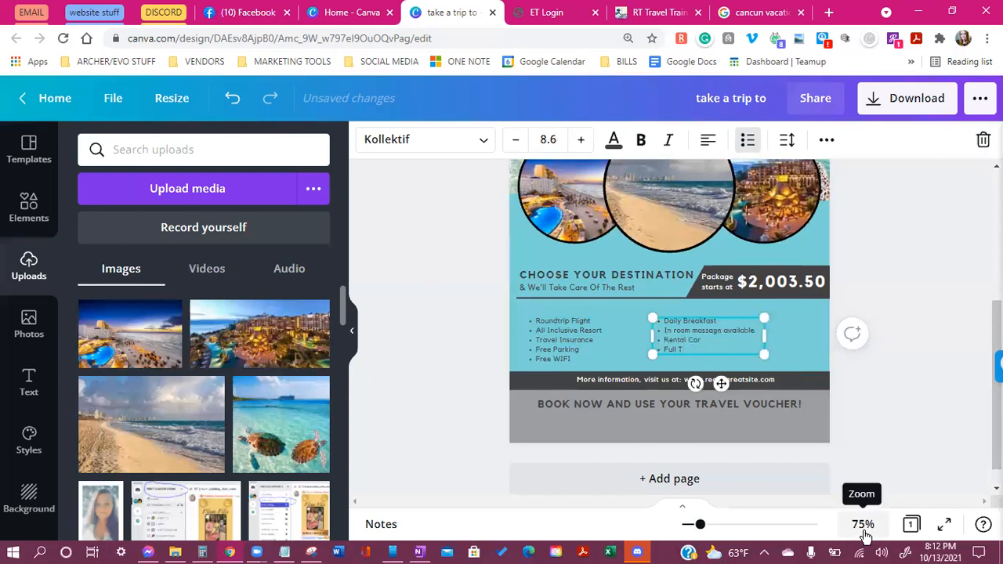
key(BackSpace)
key(BackSpace)
key(BackSpace)
key(BackSpace)
key(BackSpace)
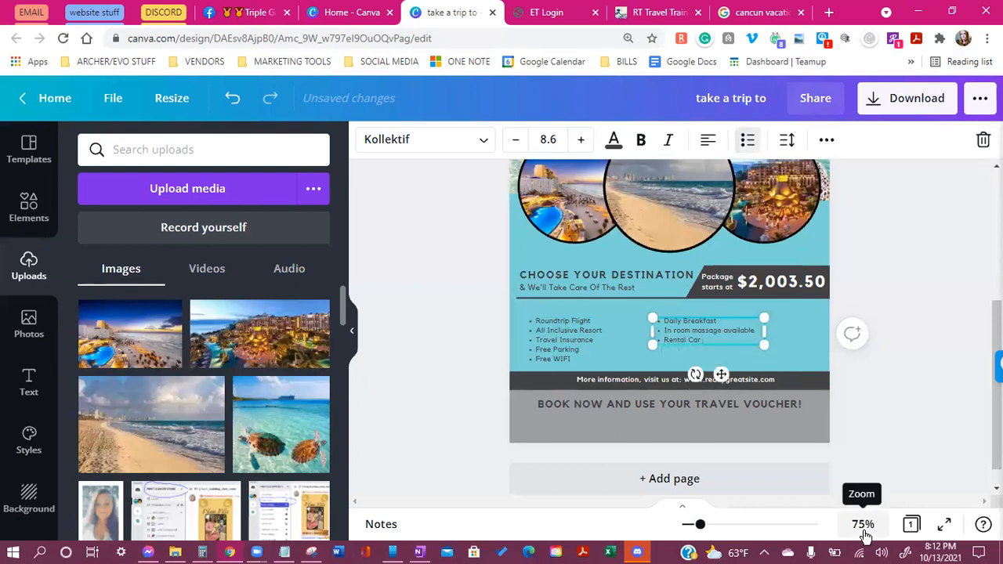
Move the right list so it lines up with the left list
mouse_move(721, 377)
mouse_down()
mouse_move(722, 390)
mouse_move(708, 374)
mouse_up()
click(896, 377)
click(734, 342)
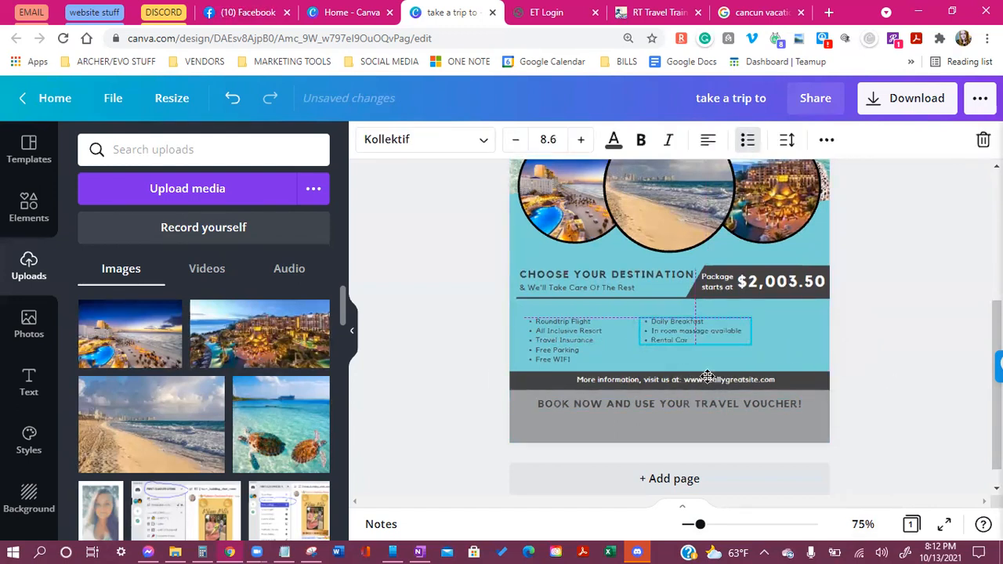
click(932, 421)
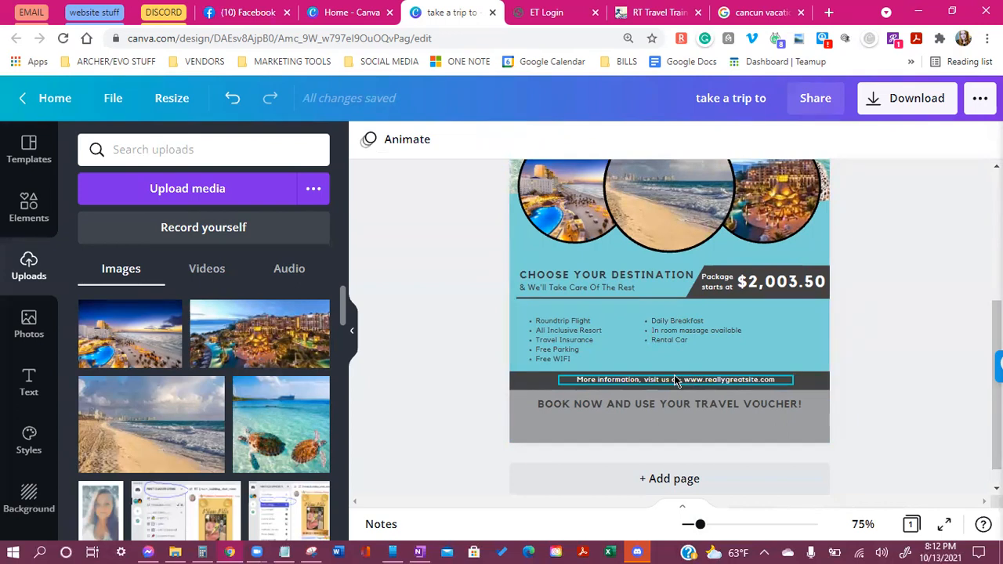
Delete the website line and replace the voucher slogan with TRAVEL AGENCY above the agency name
click(781, 382)
click(779, 377)
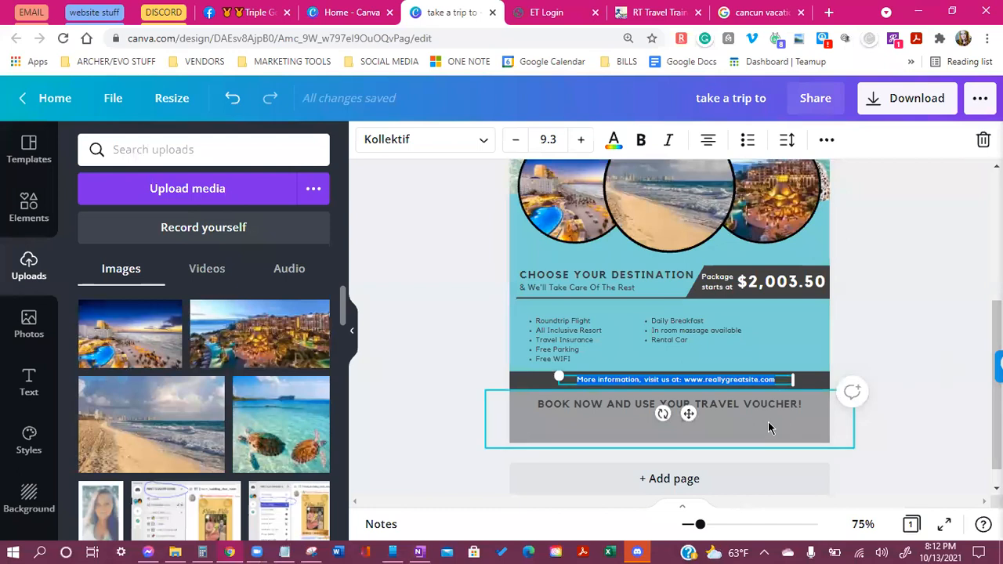
key(BackSpace)
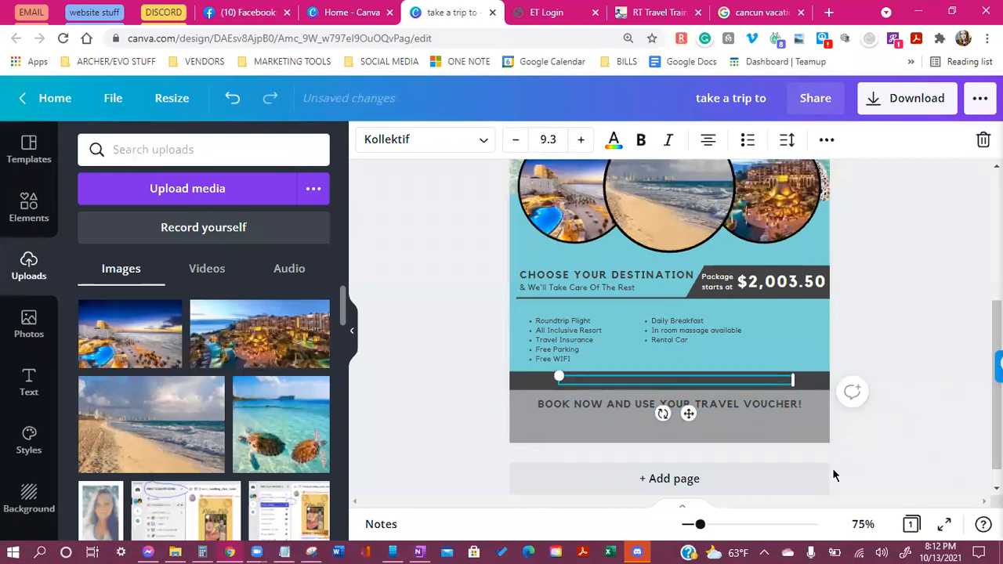
triple_click(718, 406)
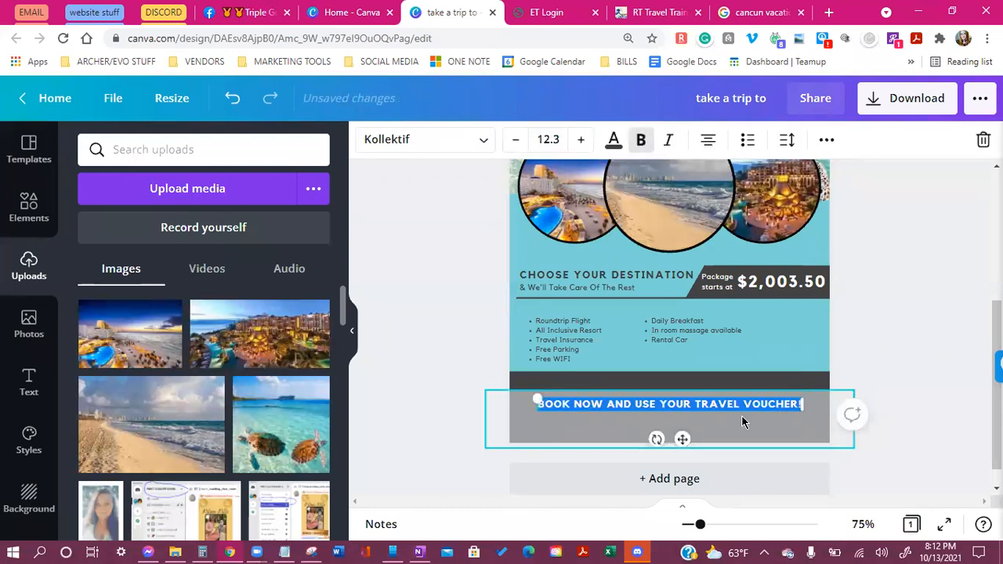
key(BackSpace)
text(TRA)
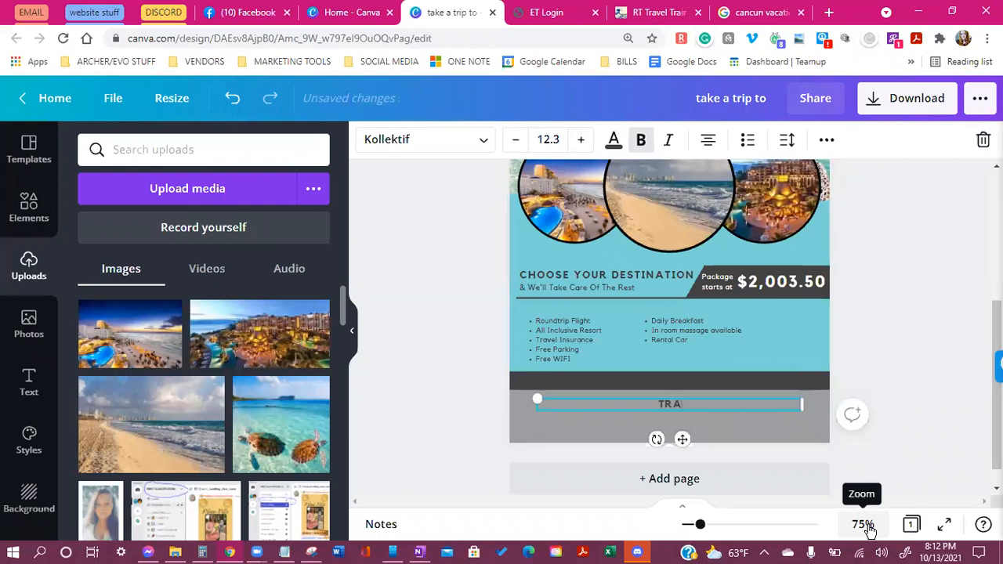
text(VEL AGENCY)
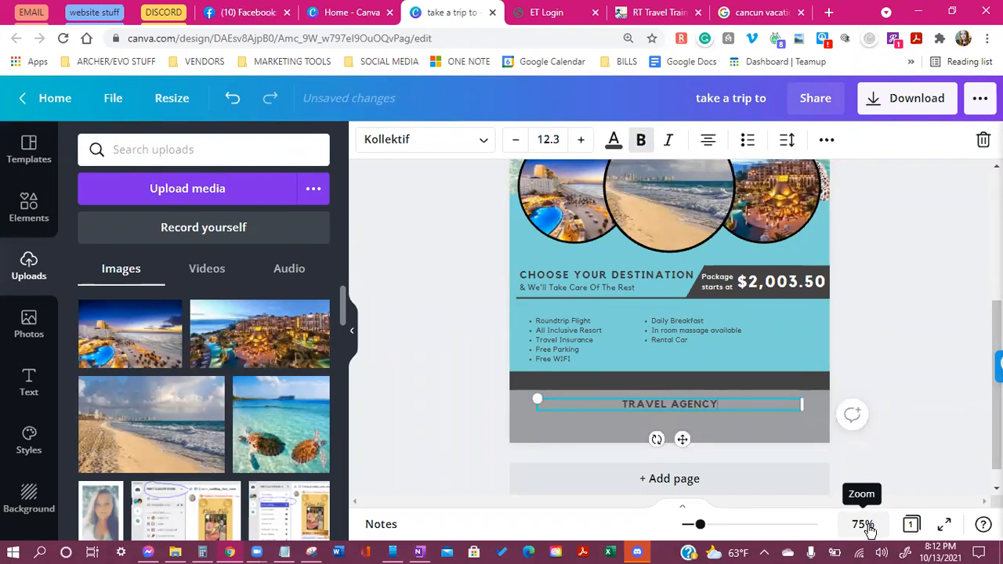
key(Return)
text(DESTINEE)
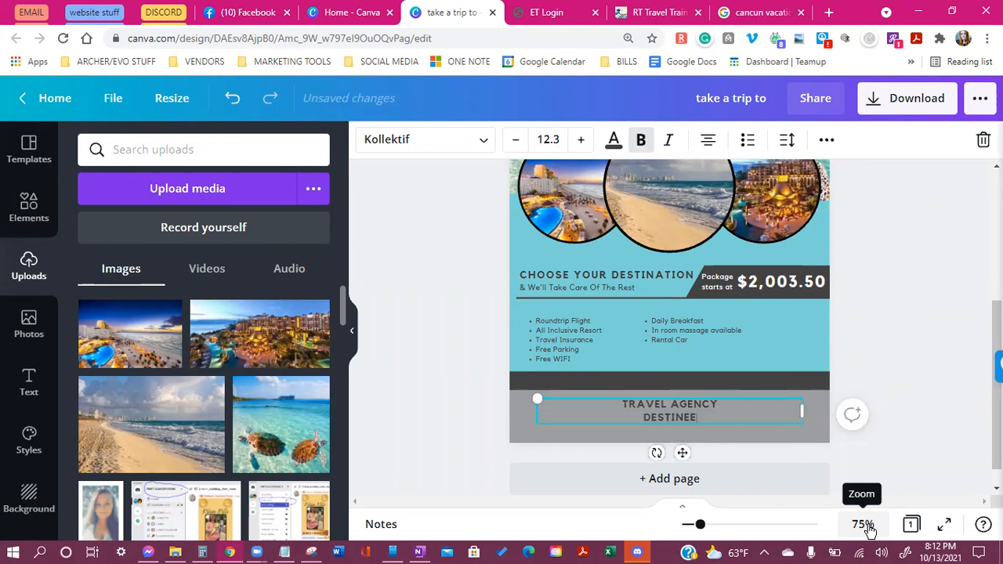
text( TRAVEL)
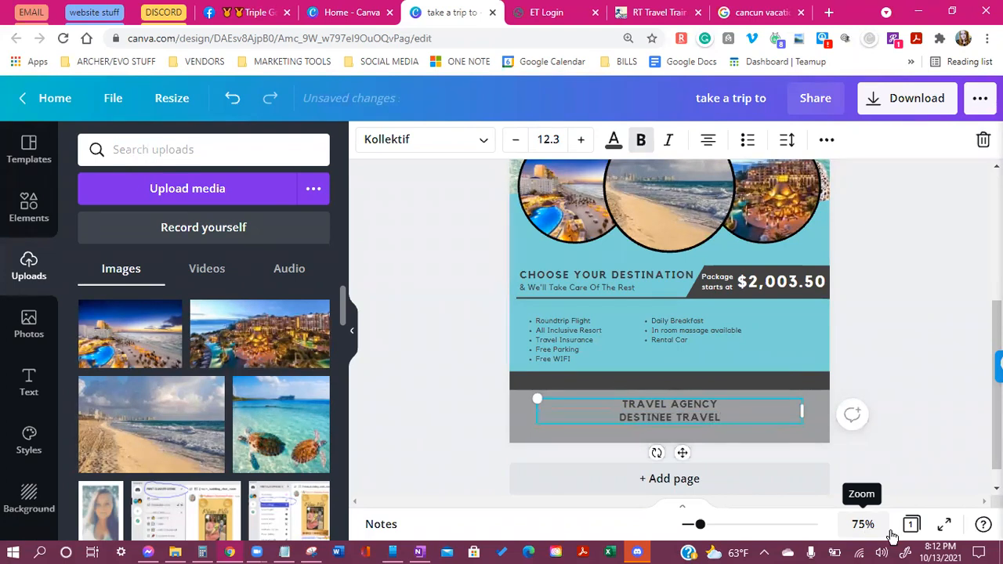
key(Return)
text(DESTINE)
key(BackSpace)
key(BackSpace)
key(BackSpace)
key(BackSpace)
key(BackSpace)
key(BackSpace)
key(BackSpace)
key(BackSpace)
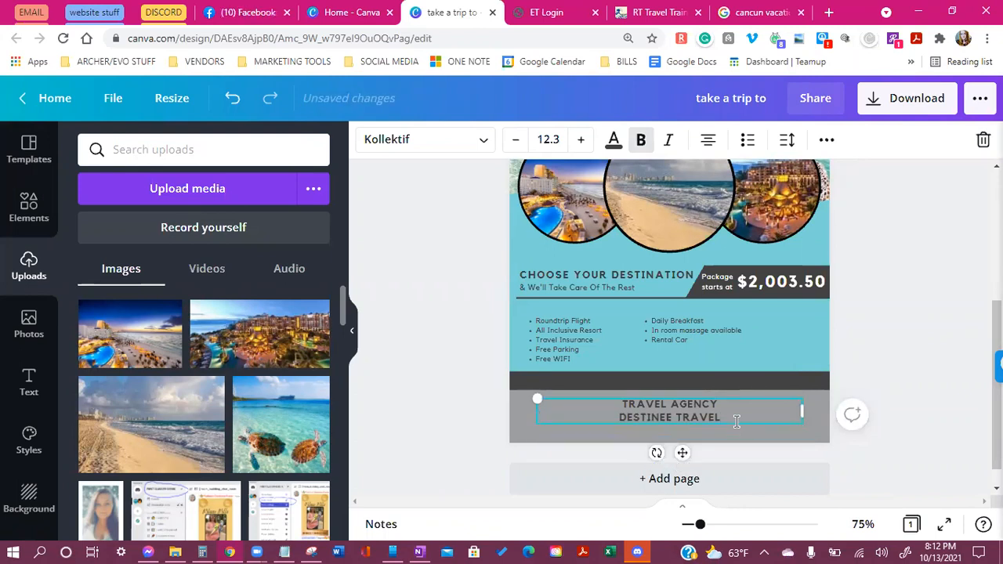
Nudge the agency text slightly within the grey footer band
click(749, 446)
drag(685, 414, 690, 414)
click(689, 415)
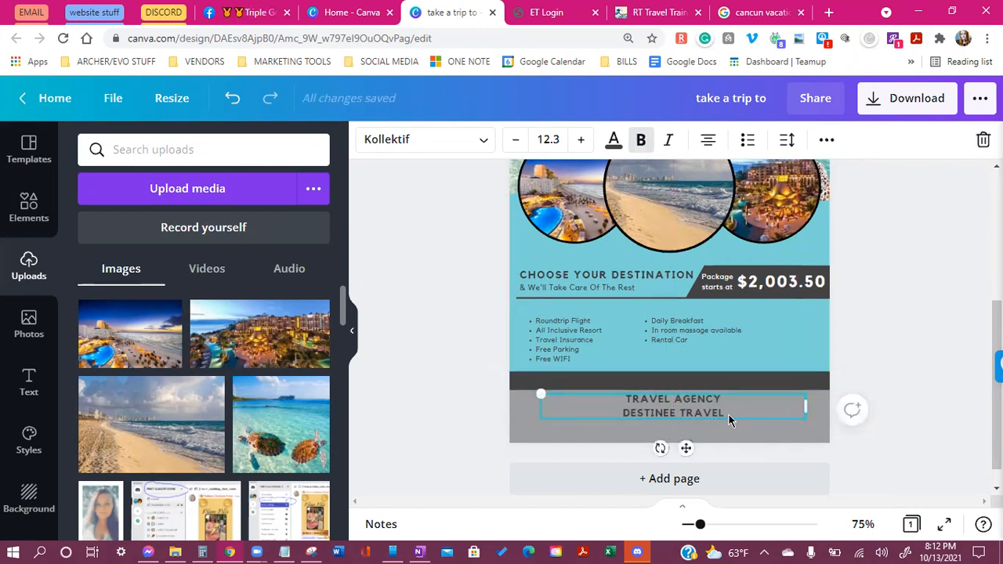
double_click(729, 414)
click(730, 439)
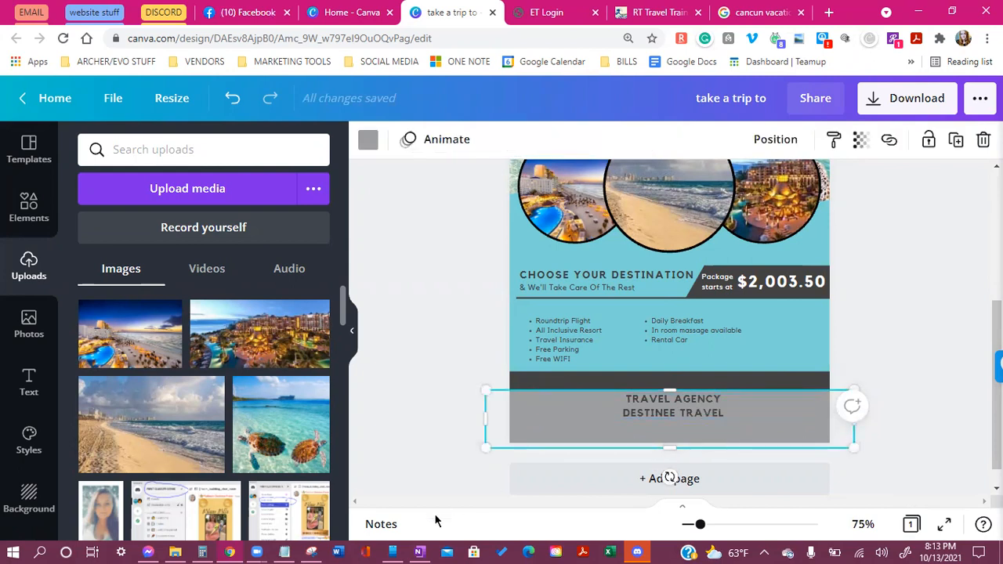
click(892, 423)
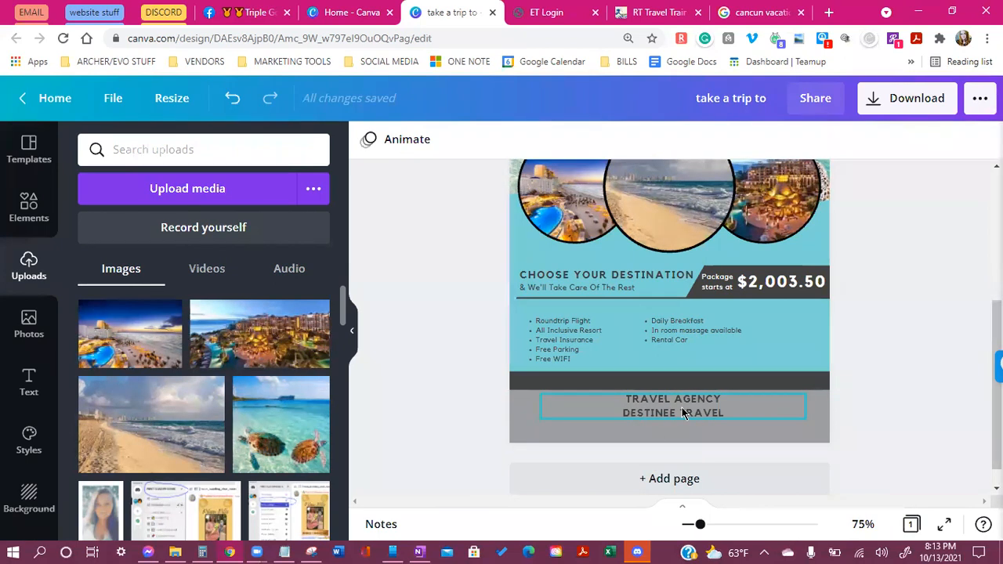
click(658, 406)
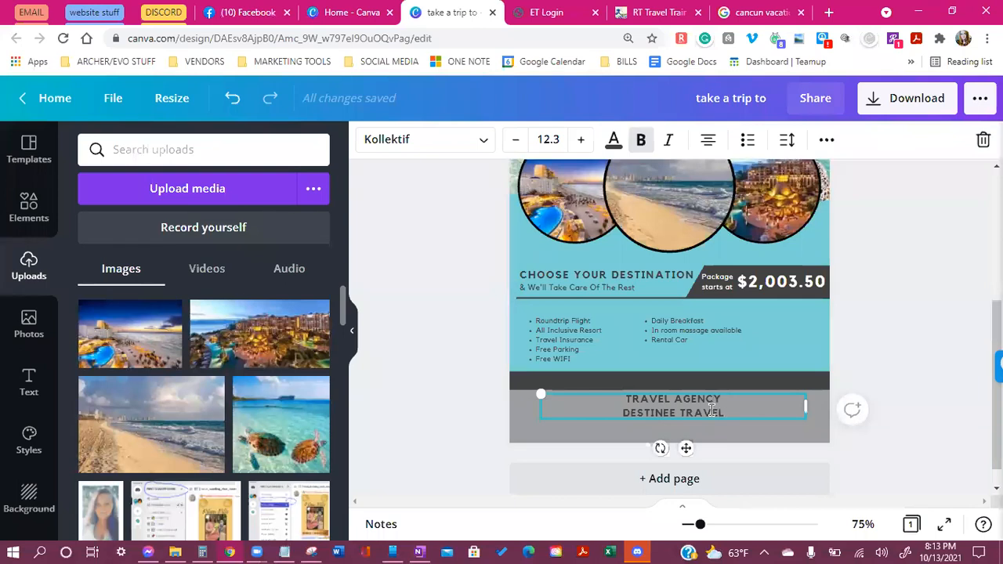
Reduce the agency text's line spacing to 1.15
double_click(718, 402)
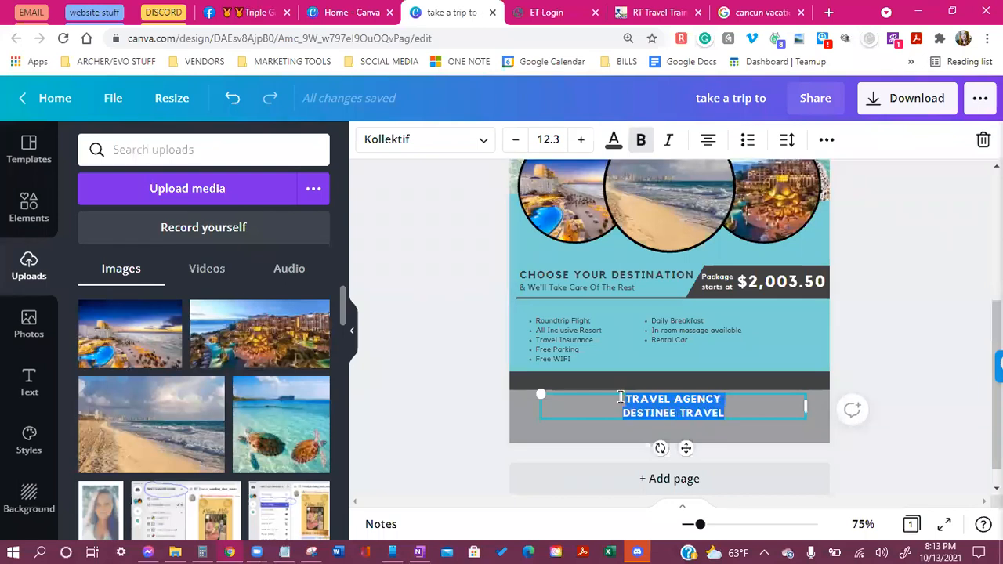
click(788, 140)
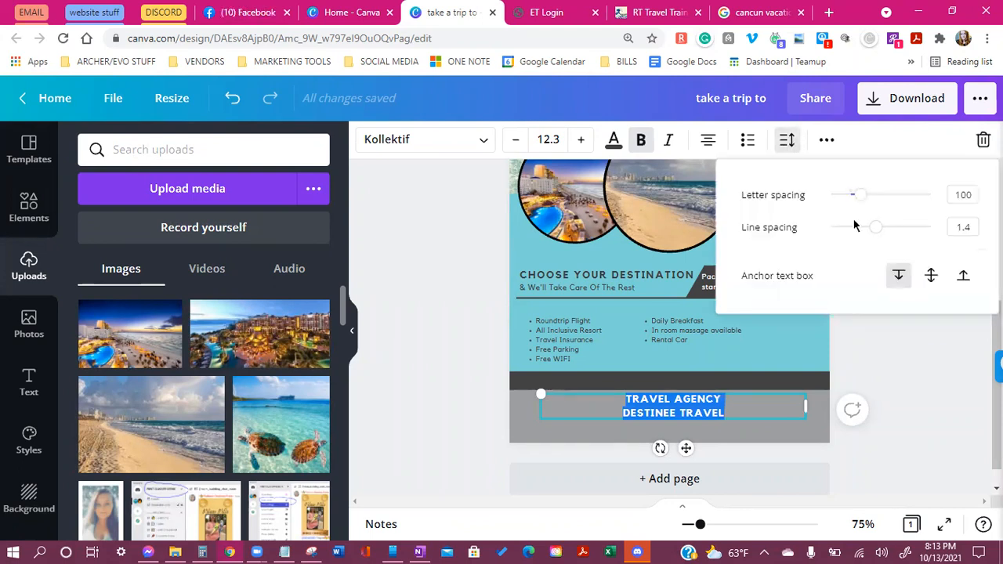
drag(880, 230, 854, 234)
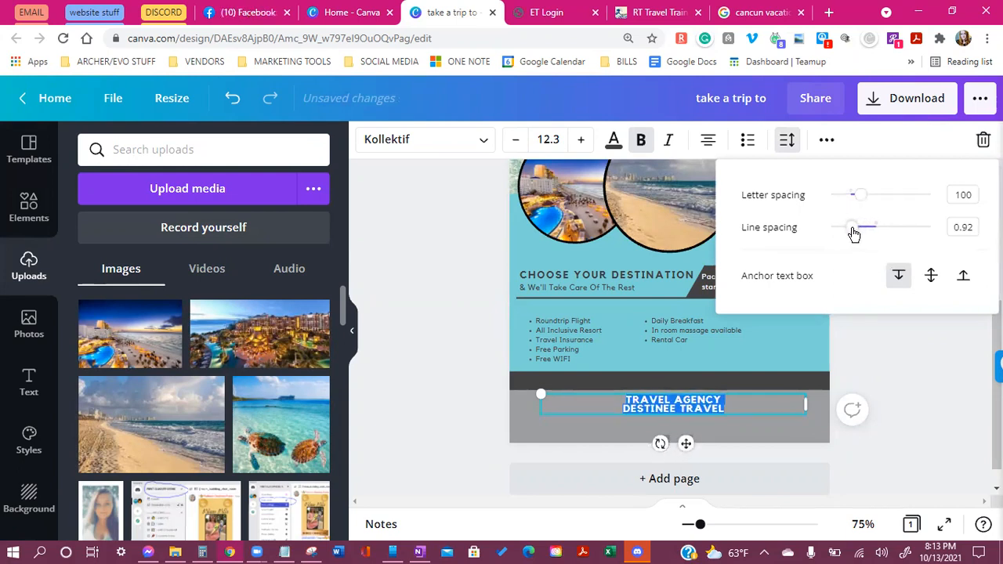
click(913, 365)
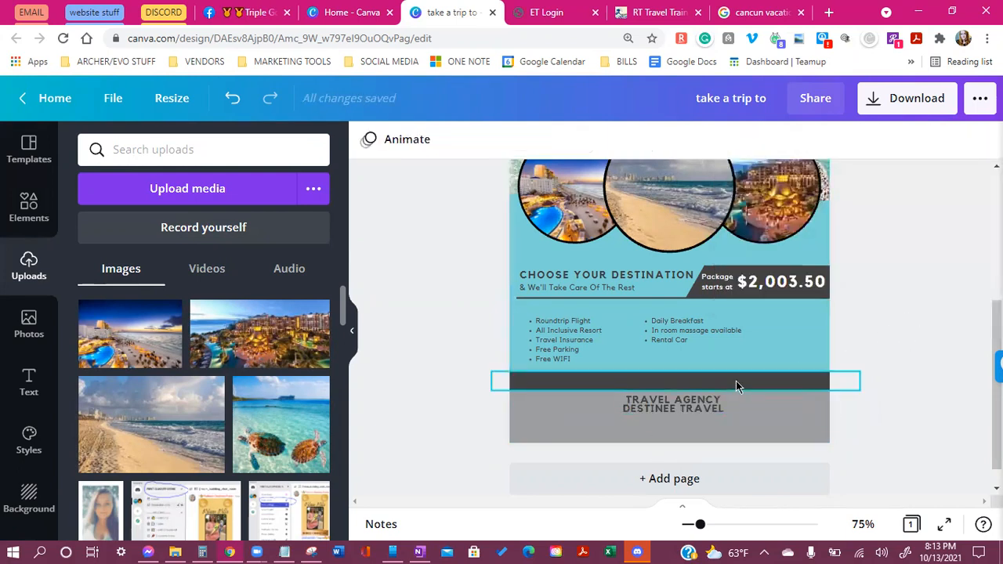
click(691, 411)
click(787, 141)
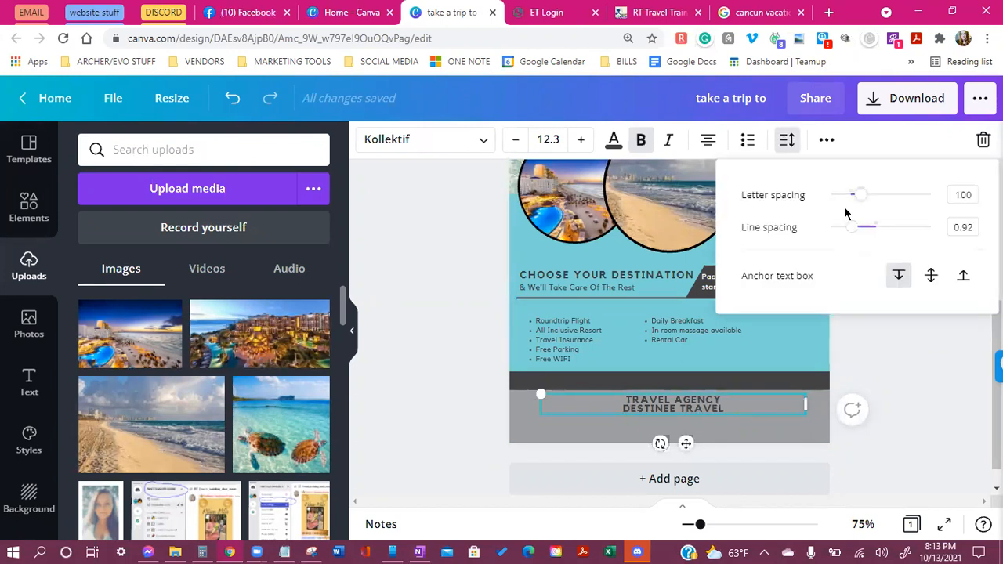
drag(853, 232, 867, 227)
Shift the agency text to sit higher in the footer
click(905, 416)
drag(682, 409, 691, 417)
click(899, 430)
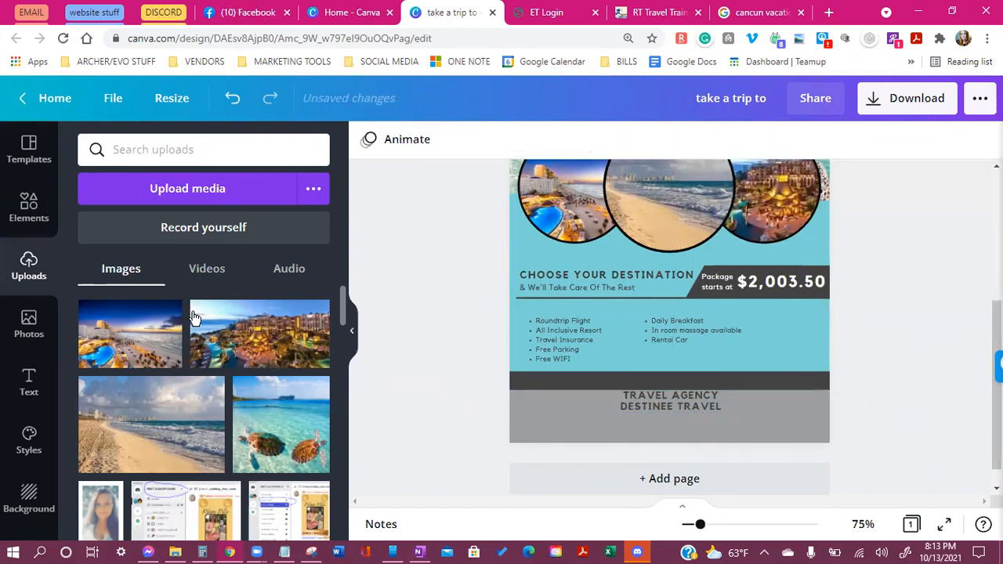
Add a subheading containing the contact's name, phone number and e-mail
click(29, 382)
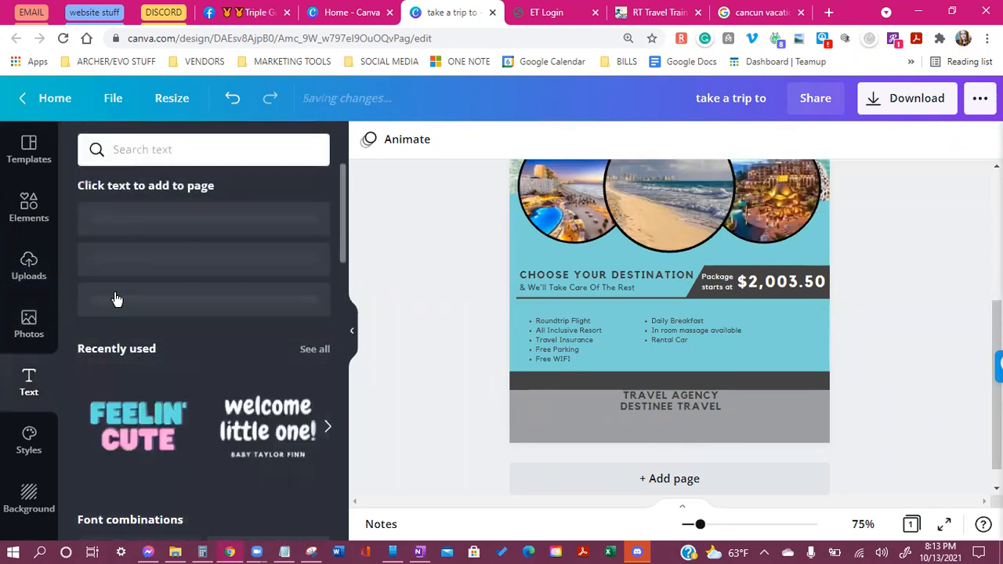
click(122, 277)
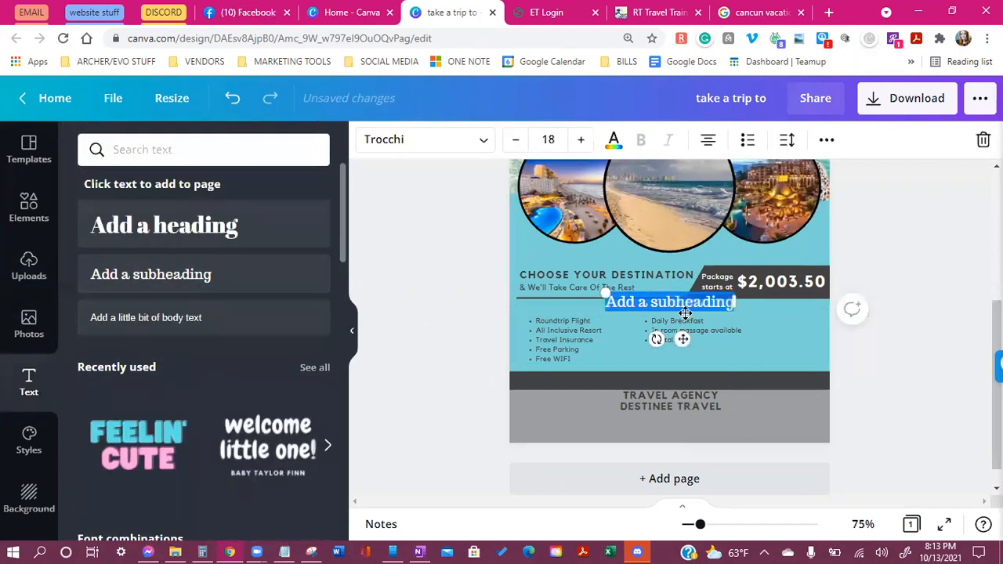
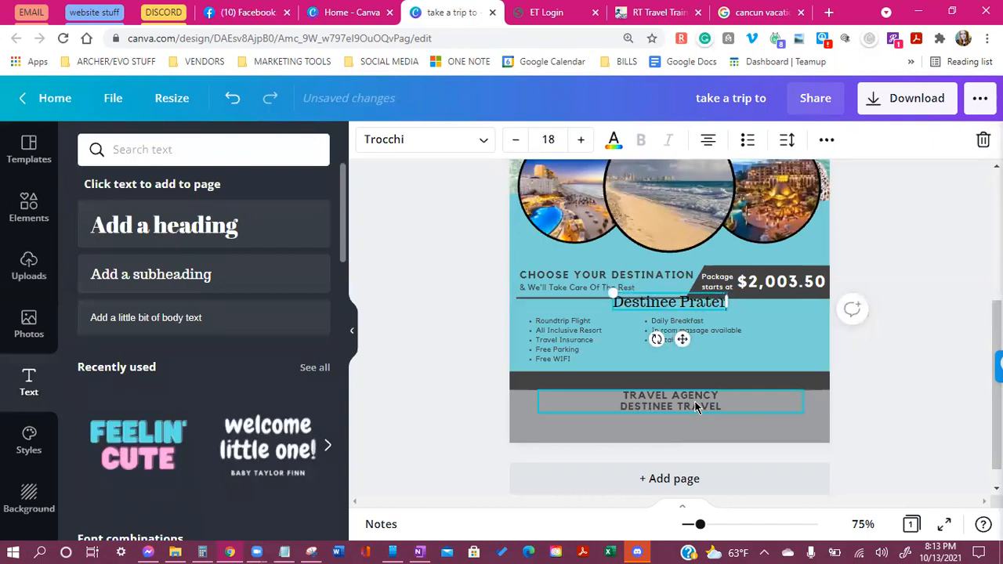
key(Return)
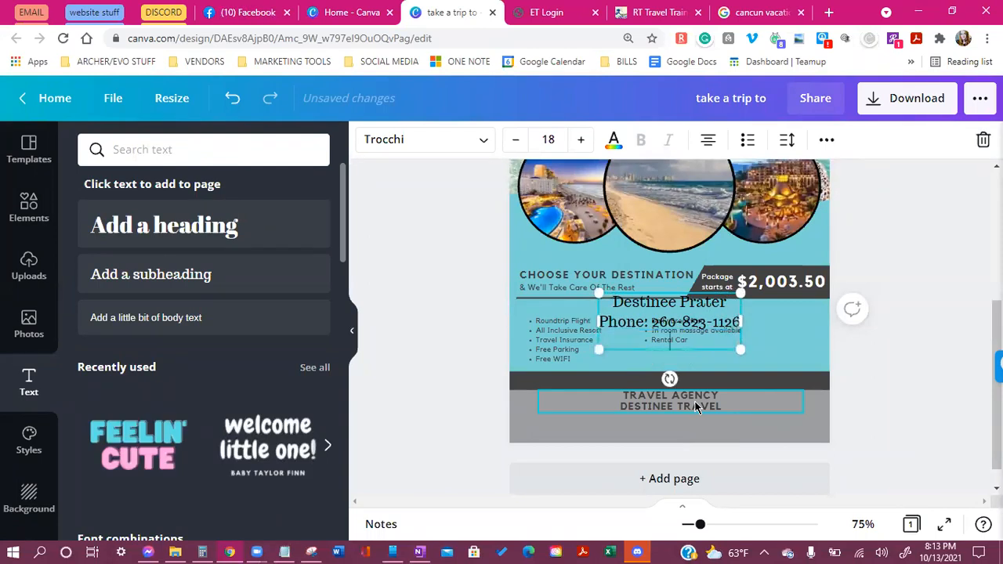
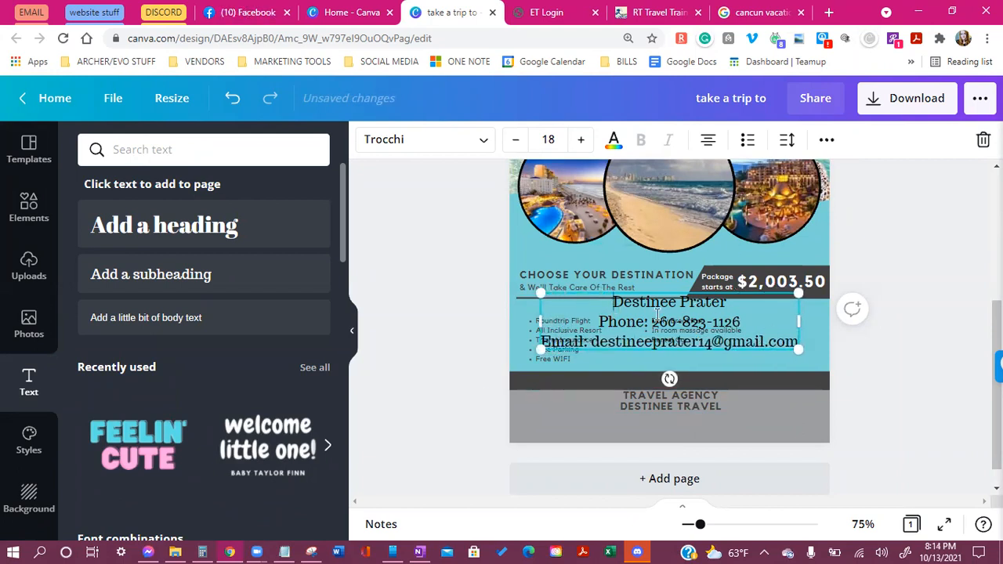
Set the contact text to Agrandir Tight at about size 12.8
drag(610, 301, 807, 336)
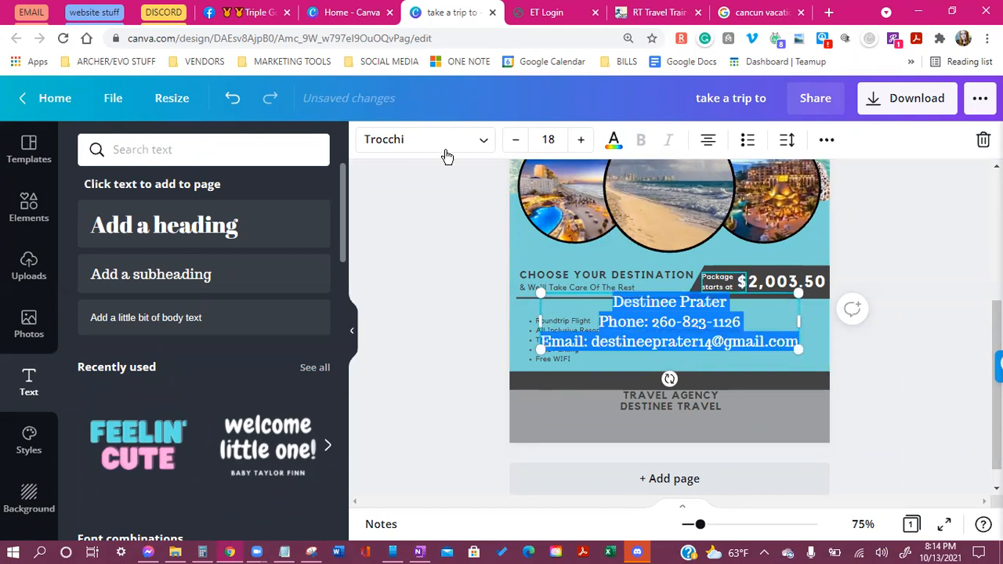
click(414, 146)
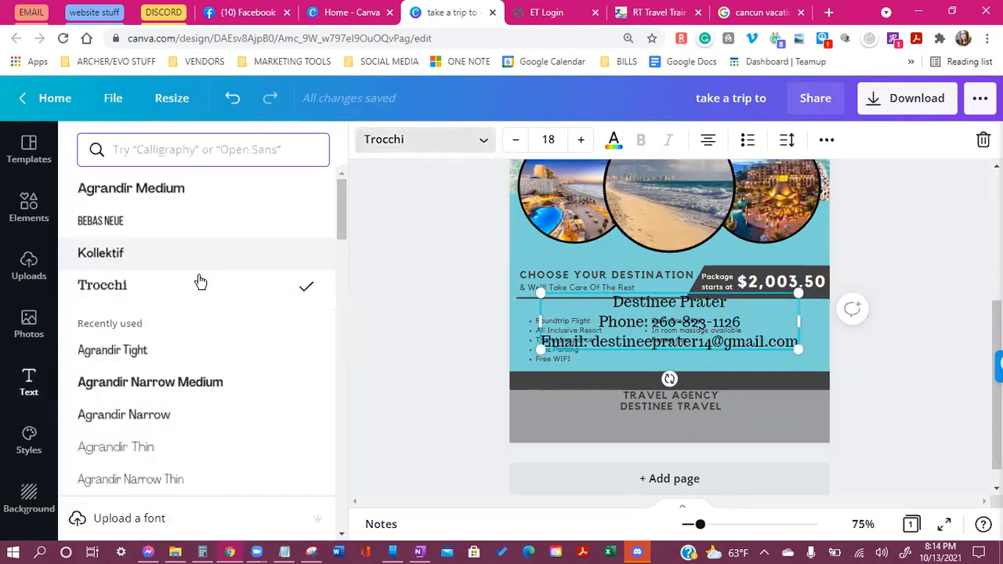
scroll(200, 282, down, 2)
click(201, 233)
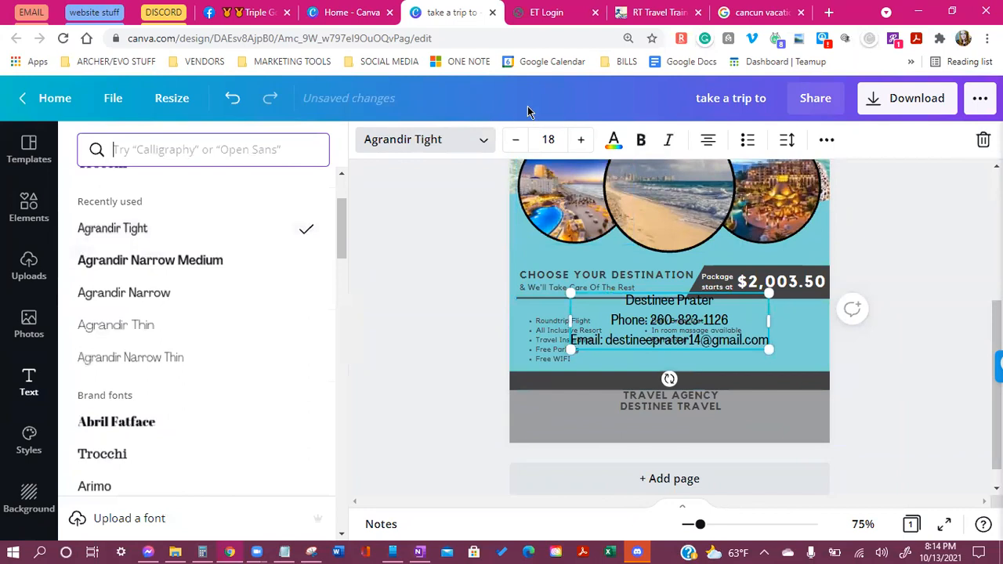
click(672, 319)
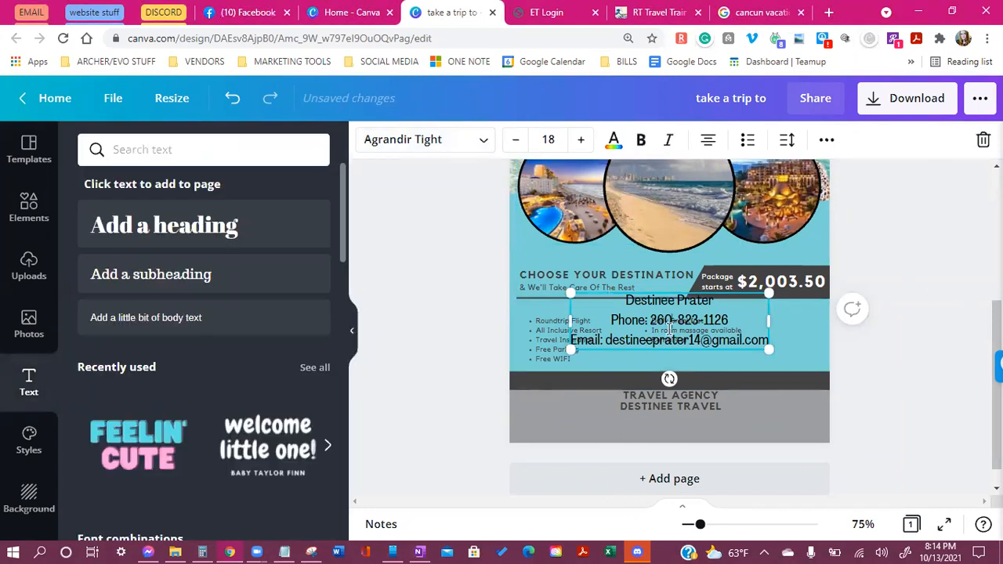
drag(571, 349, 628, 333)
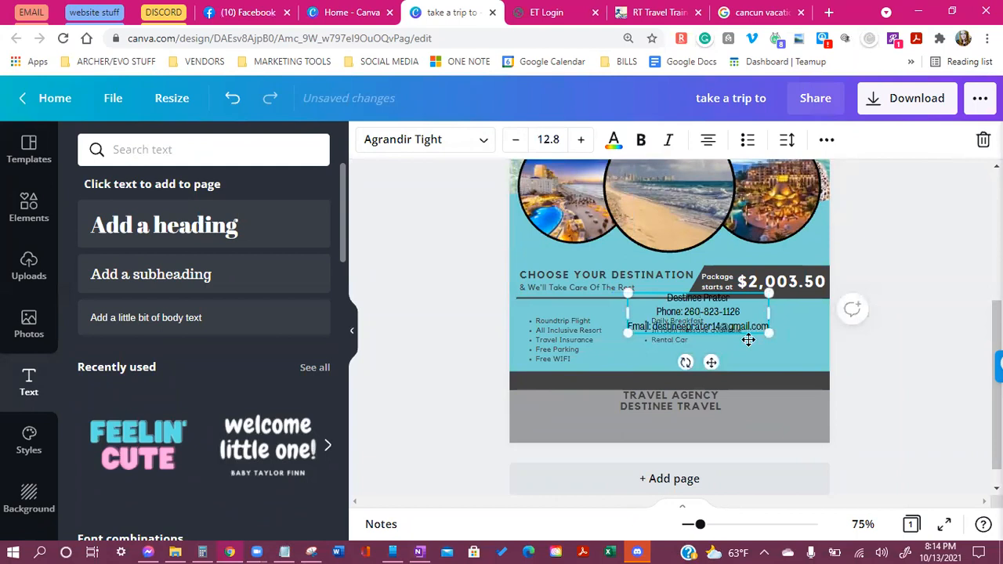
Left-align all three contact lines and move the block to the footer's bottom-left
click(708, 140)
drag(672, 298, 765, 326)
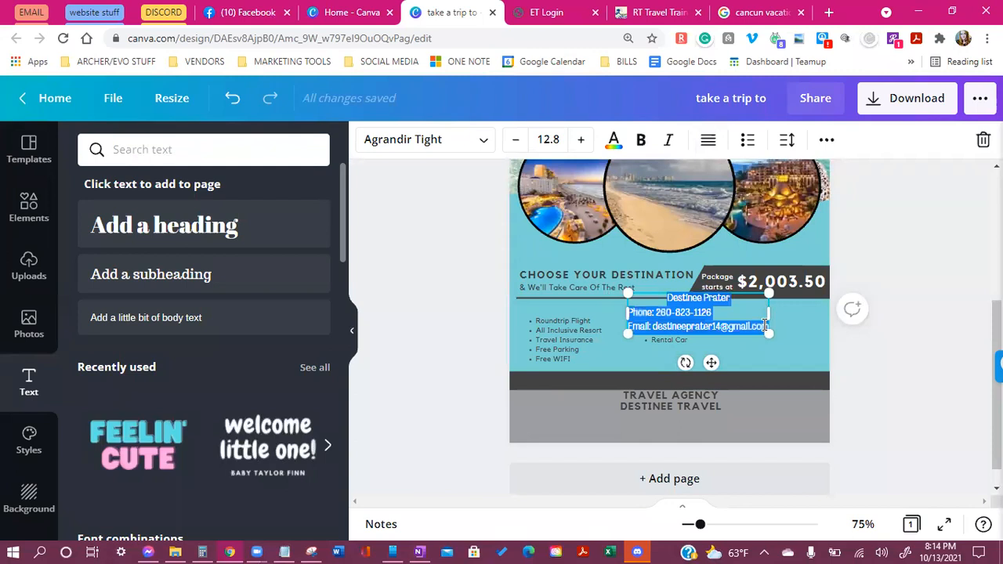
click(707, 139)
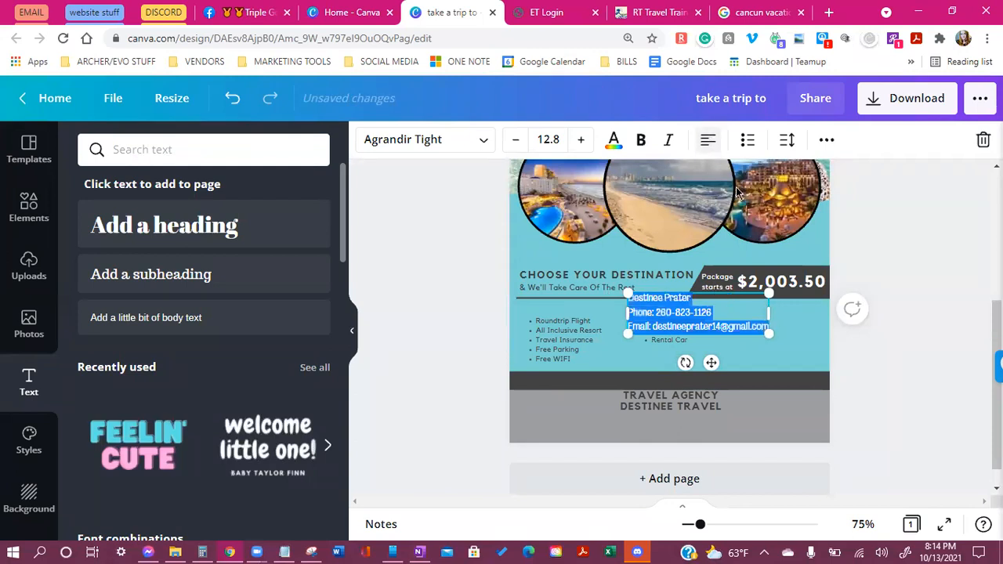
click(886, 364)
drag(662, 300, 552, 407)
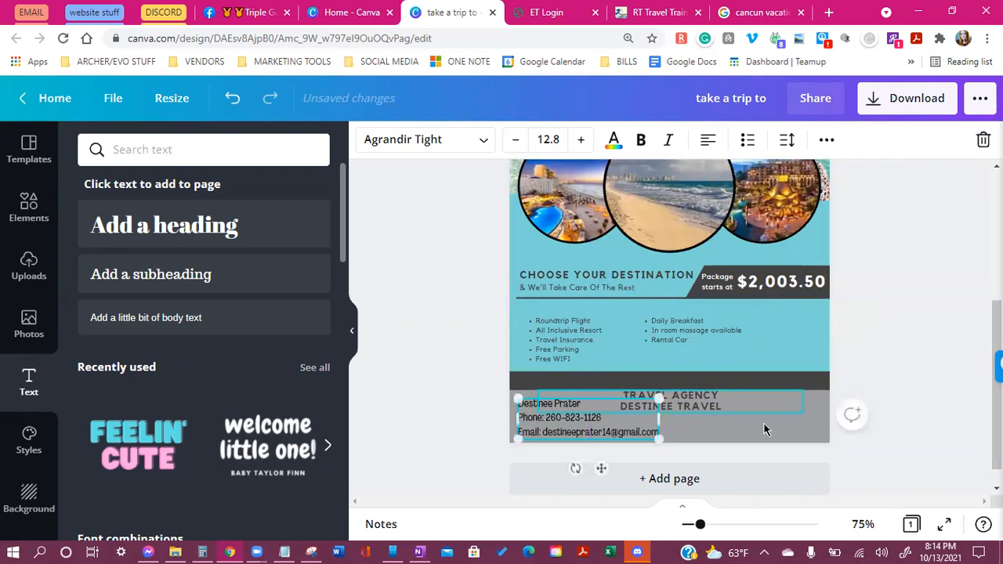
Move the contact block to the right of the agency text
click(913, 388)
scroll(907, 316, down, 1)
drag(528, 395, 571, 373)
click(641, 378)
Enlarge the TRAVEL AGENCY text to 14.6 and place it on the footer's left
drag(735, 376, 592, 375)
drag(567, 421, 600, 423)
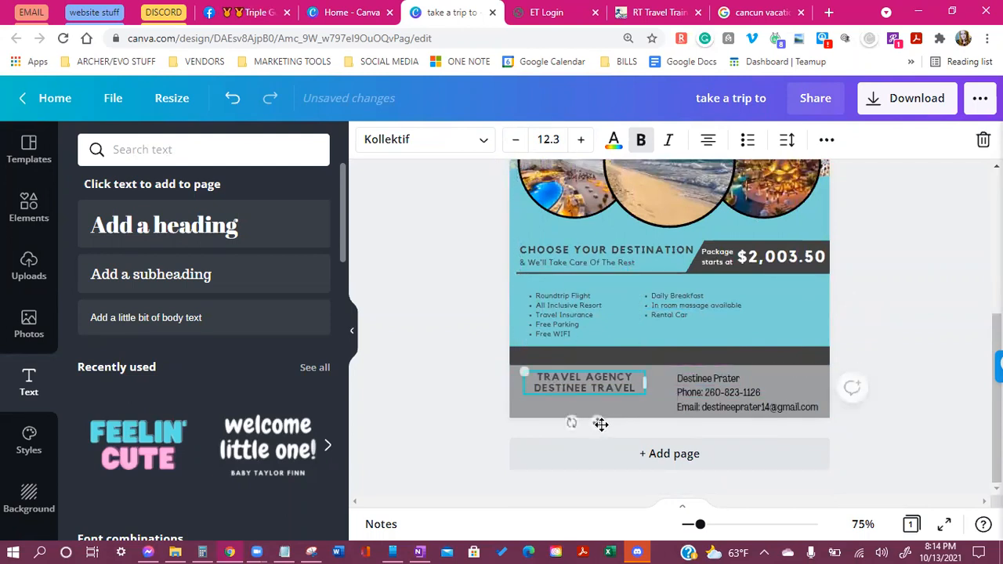
drag(525, 371, 502, 393)
drag(585, 421, 602, 428)
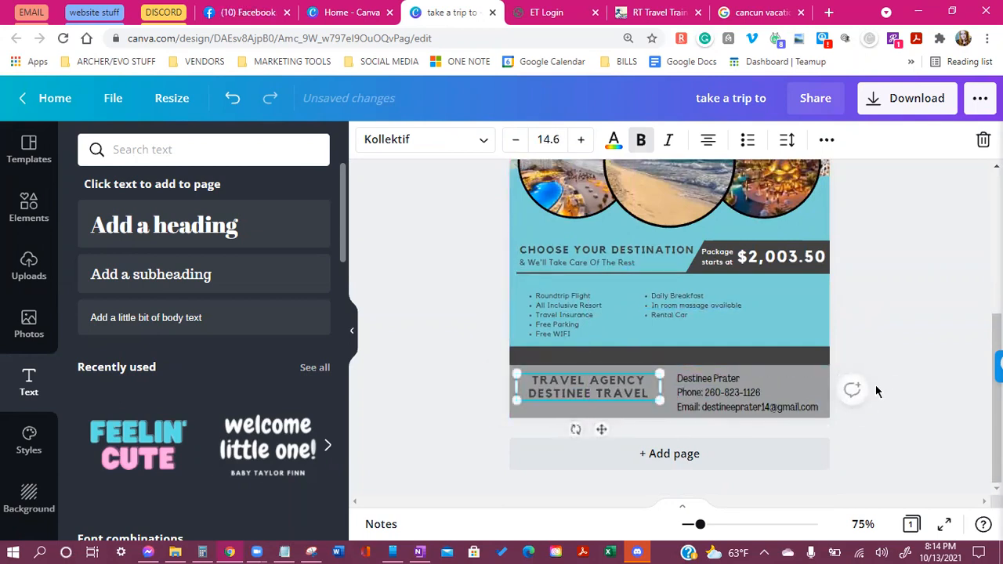
click(885, 378)
scroll(819, 427, up, 1)
scroll(864, 372, up, 1)
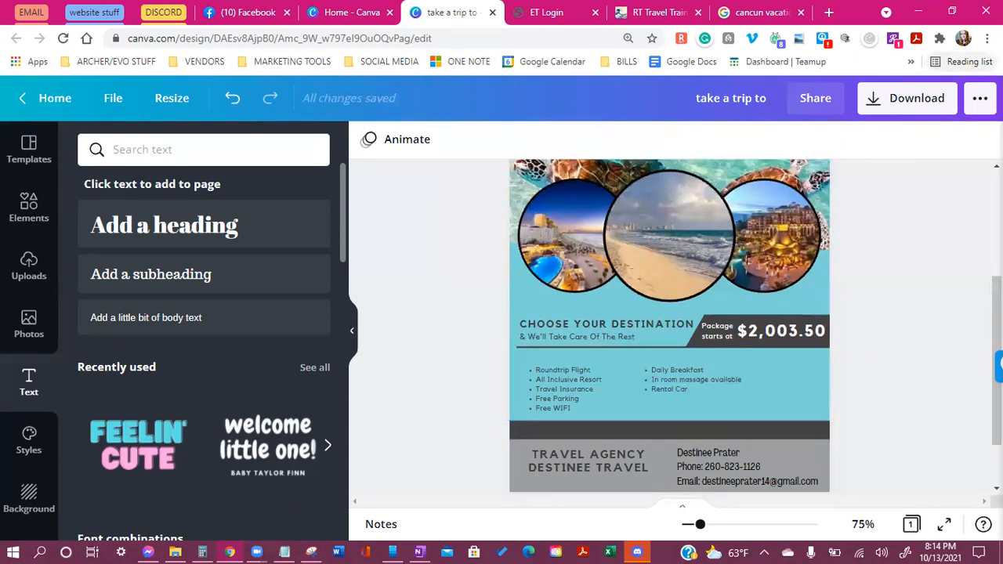
click(987, 38)
click(889, 177)
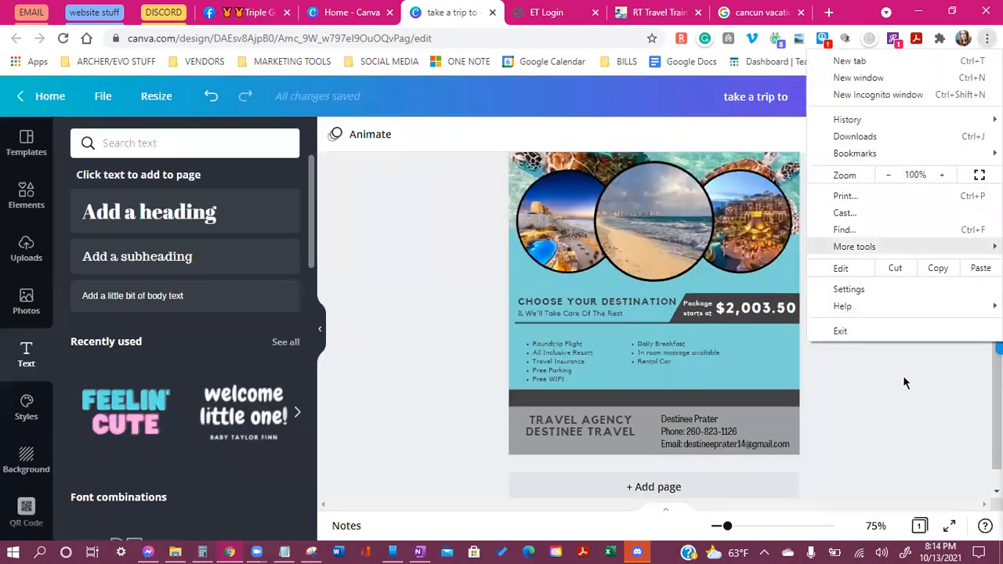
click(903, 375)
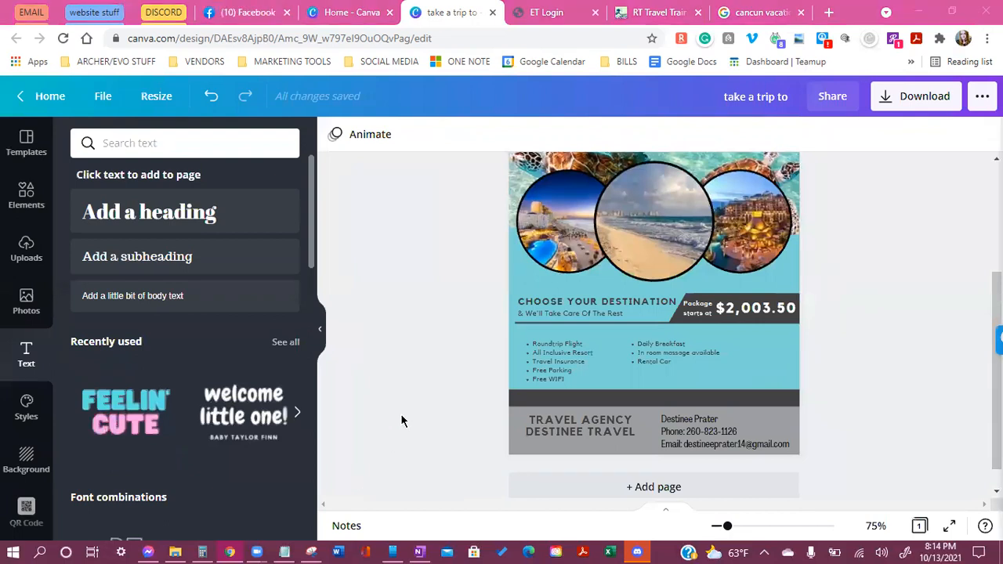
scroll(878, 329, up, 3)
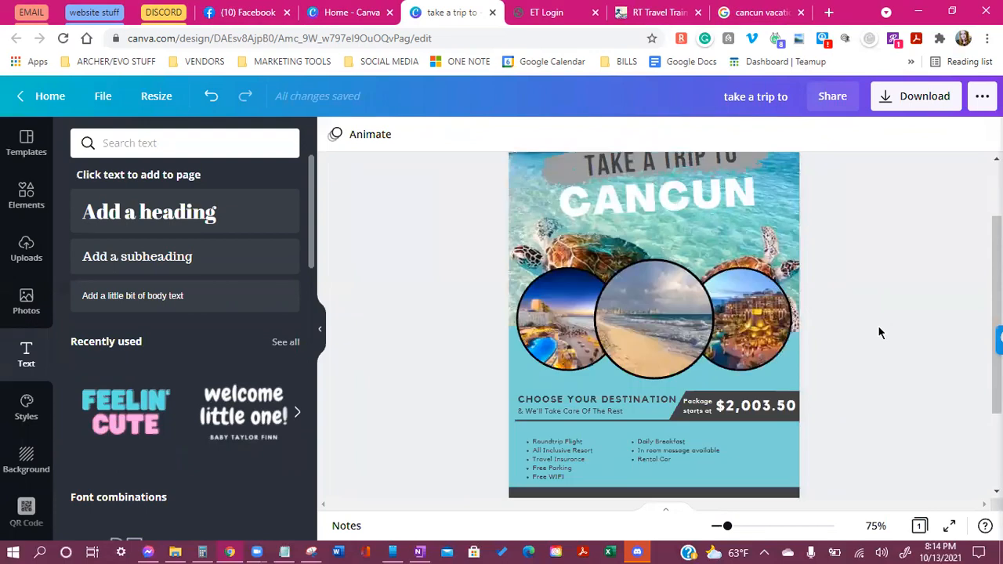
scroll(888, 323, up, 2)
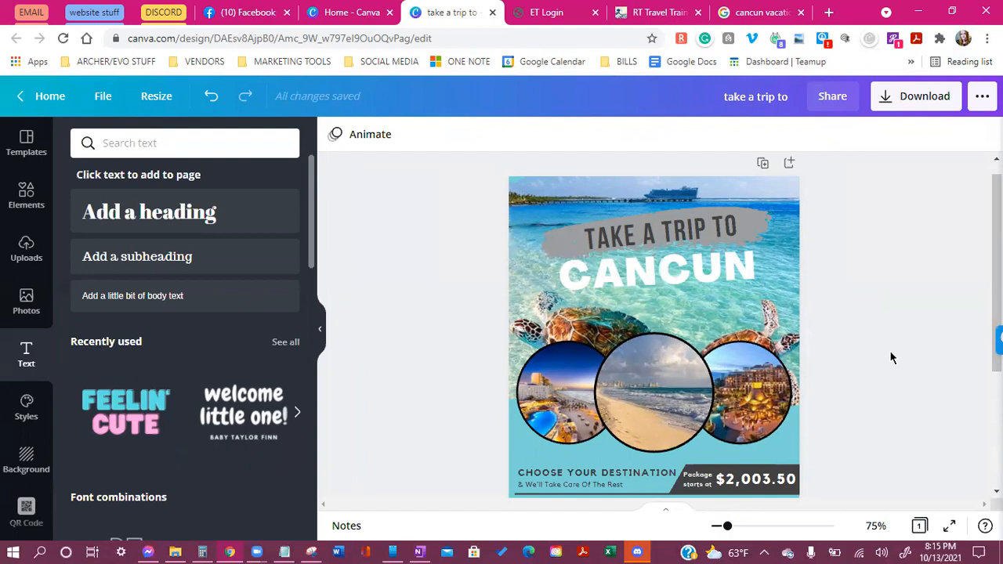
Browse through the Templates gallery
click(26, 144)
scroll(167, 333, down, 5)
scroll(167, 333, down, 3)
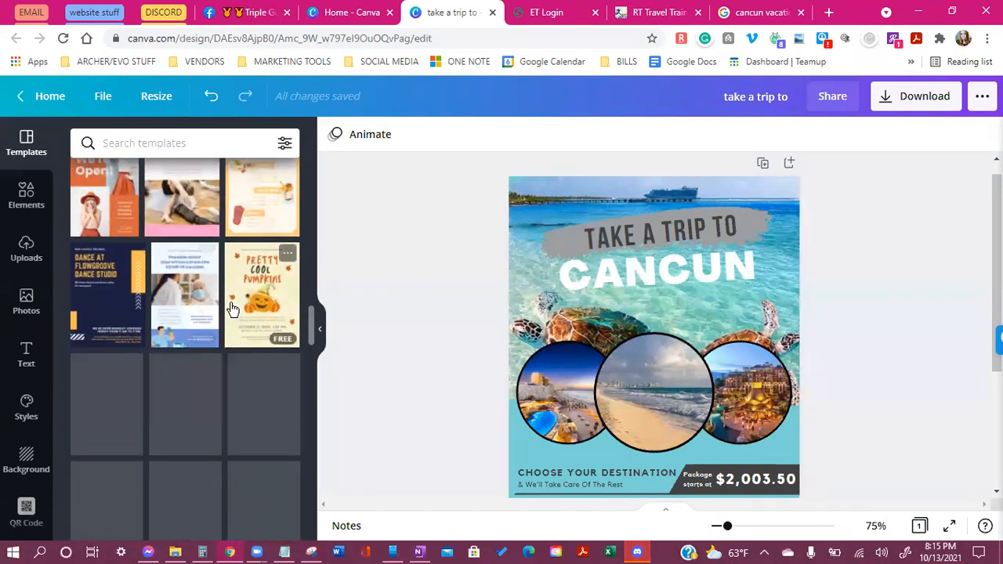
scroll(233, 308, down, 8)
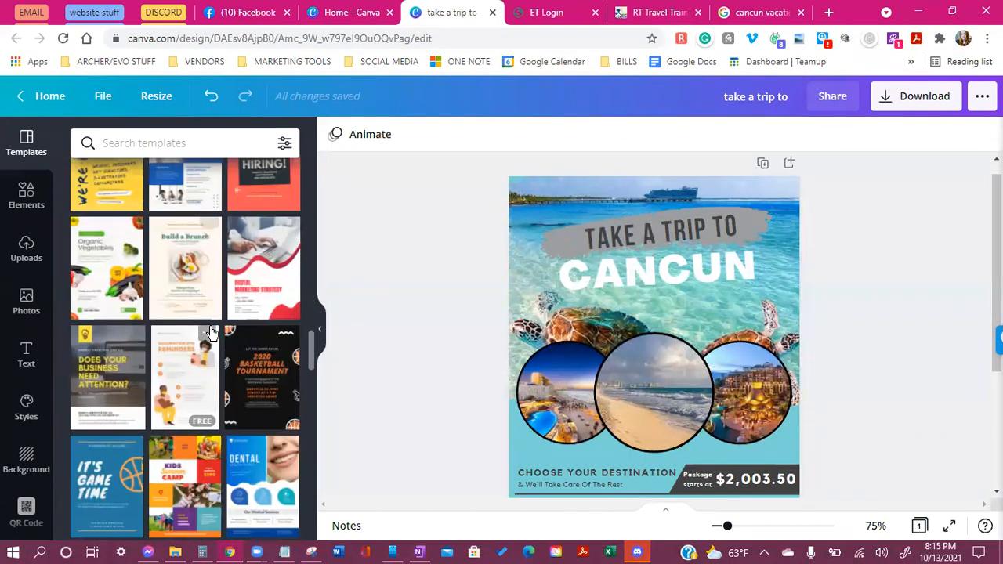
scroll(211, 332, down, 3)
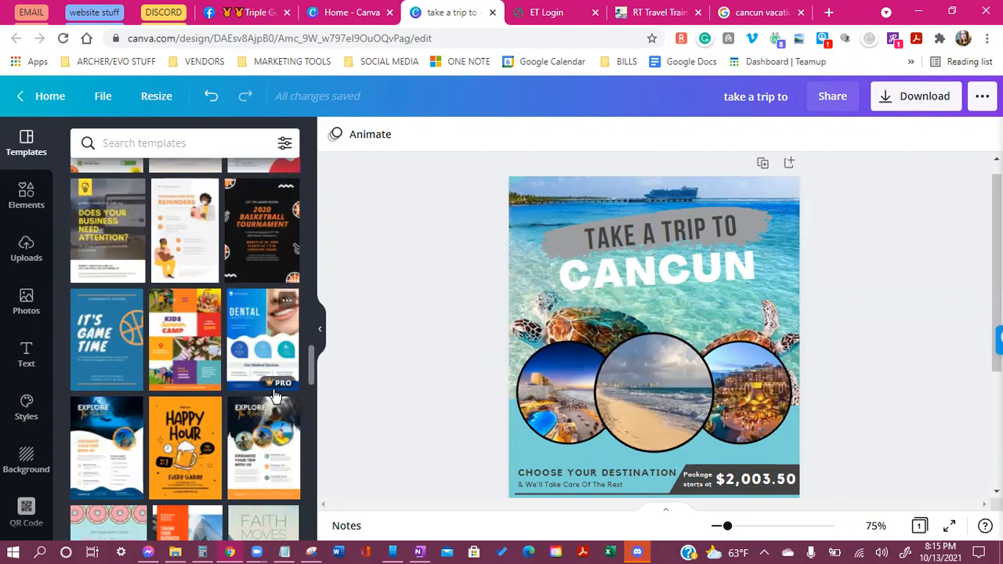
scroll(317, 396, down, 2)
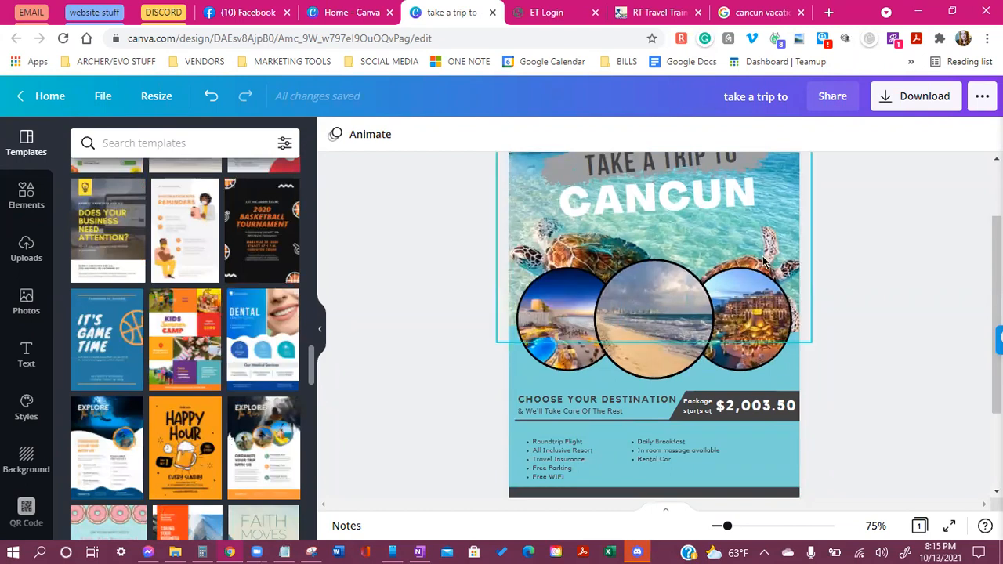
scroll(789, 372, down, 3)
scroll(800, 362, down, 1)
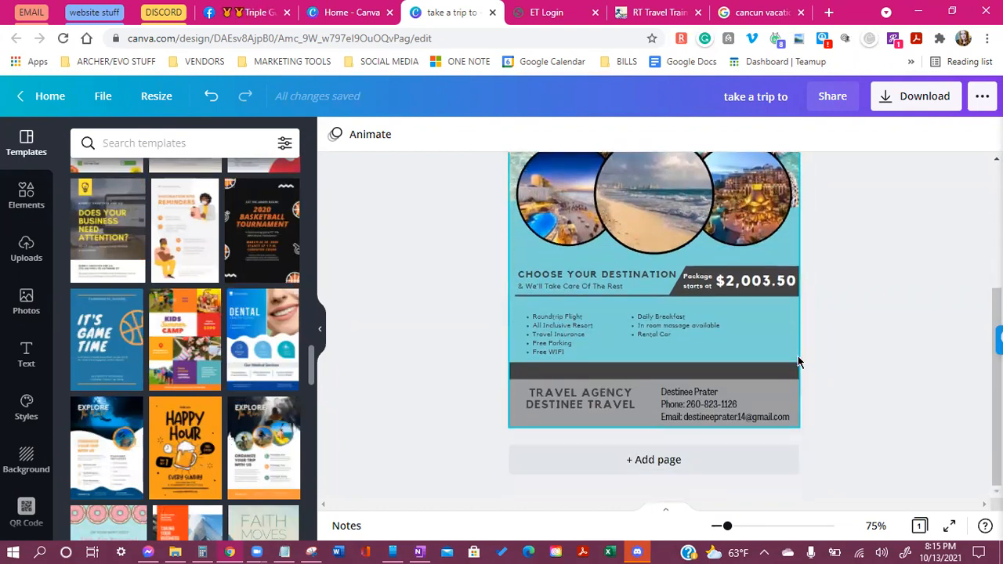
Review the whole flyer, then bring up Download settings (PNG, 1294 × 2000 px)
scroll(799, 362, up, 3)
scroll(689, 455, up, 3)
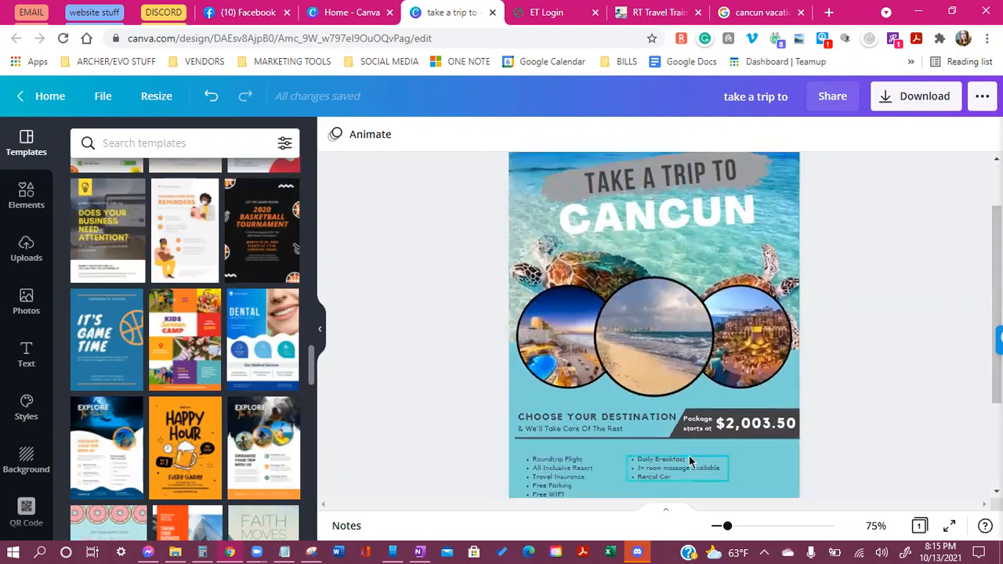
scroll(894, 356, down, 2)
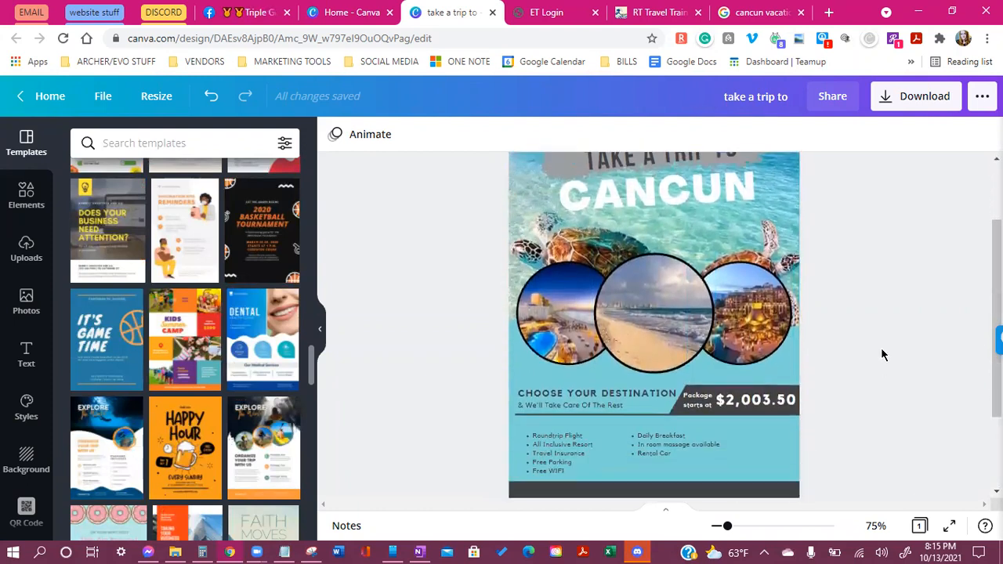
scroll(945, 289, down, 2)
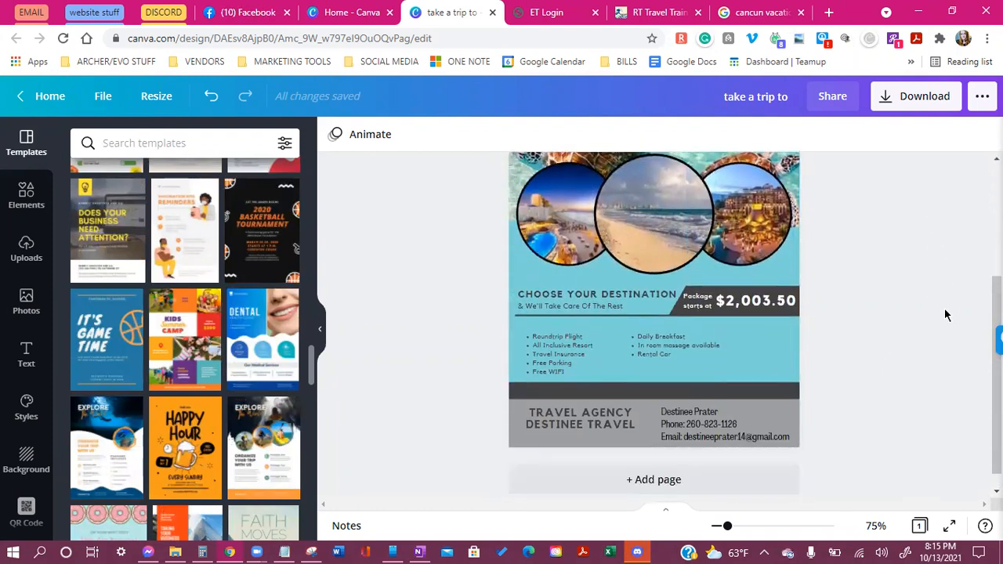
scroll(745, 306, up, 3)
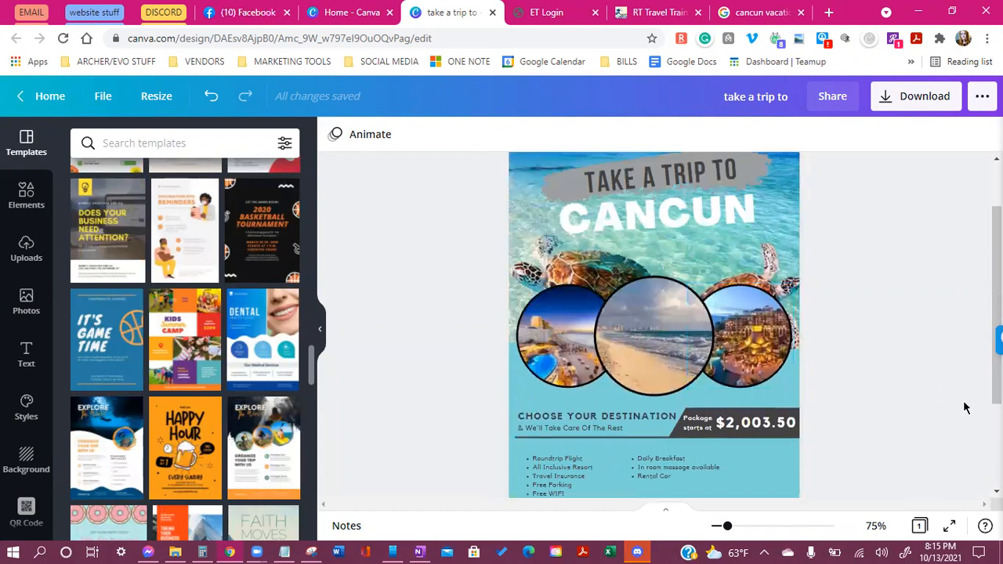
scroll(730, 408, down, 2)
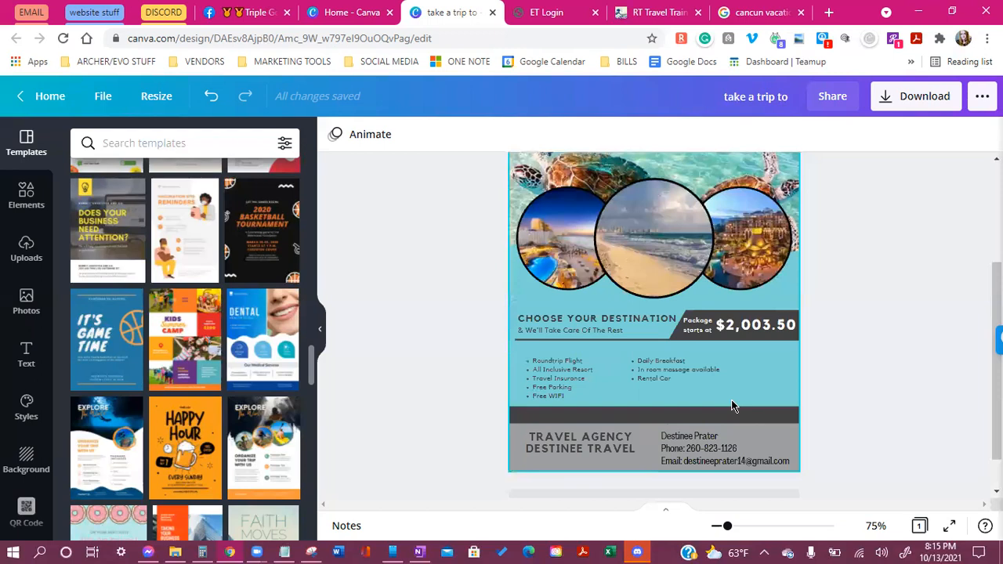
scroll(731, 406, up, 2)
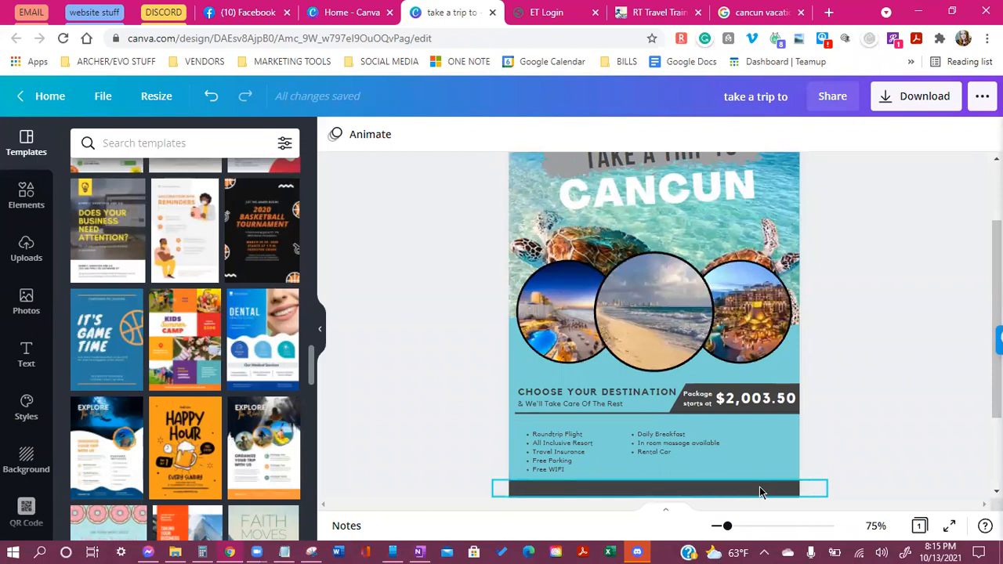
scroll(765, 472, down, 1)
scroll(770, 466, up, 1)
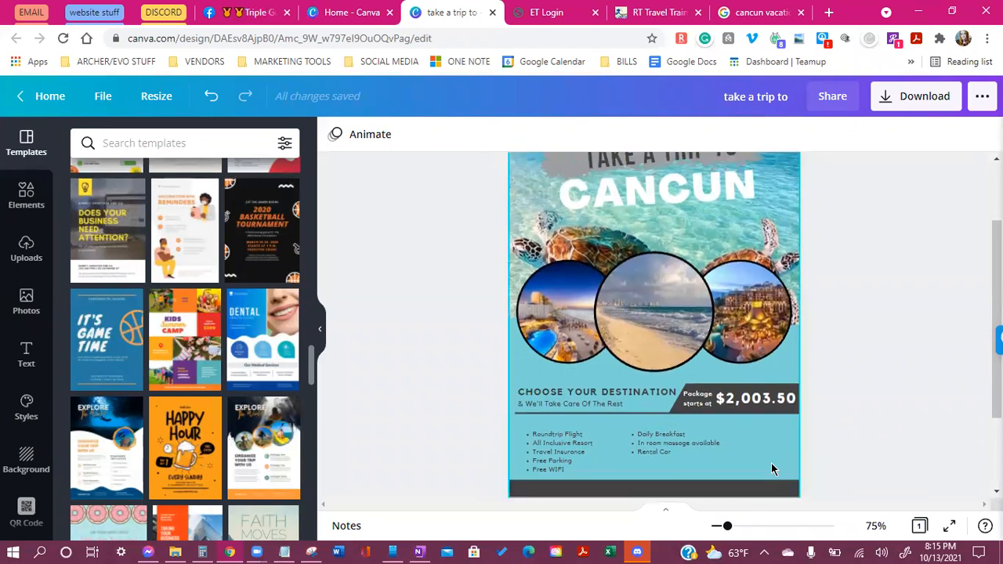
scroll(384, 272, down, 1)
scroll(380, 272, up, 1)
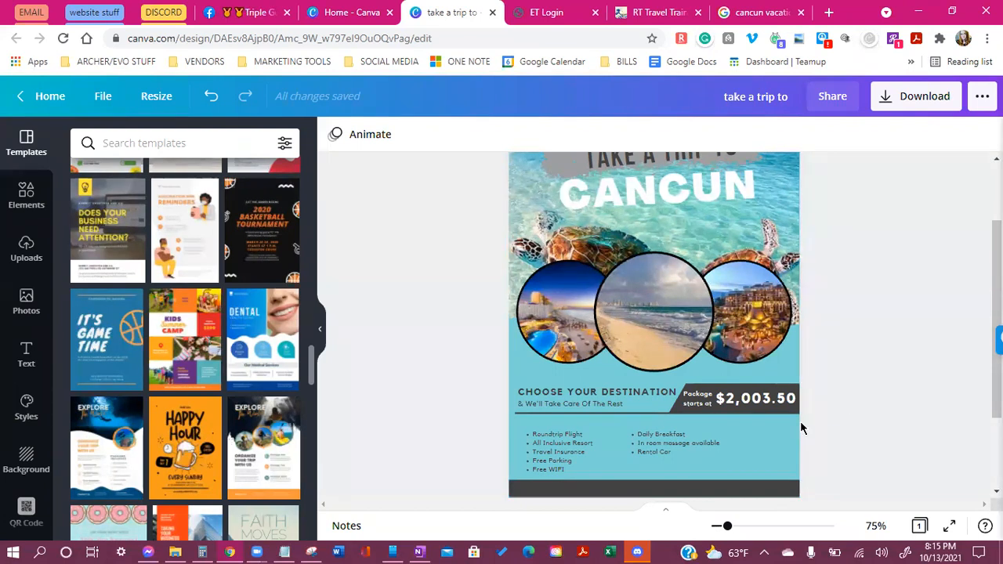
click(920, 104)
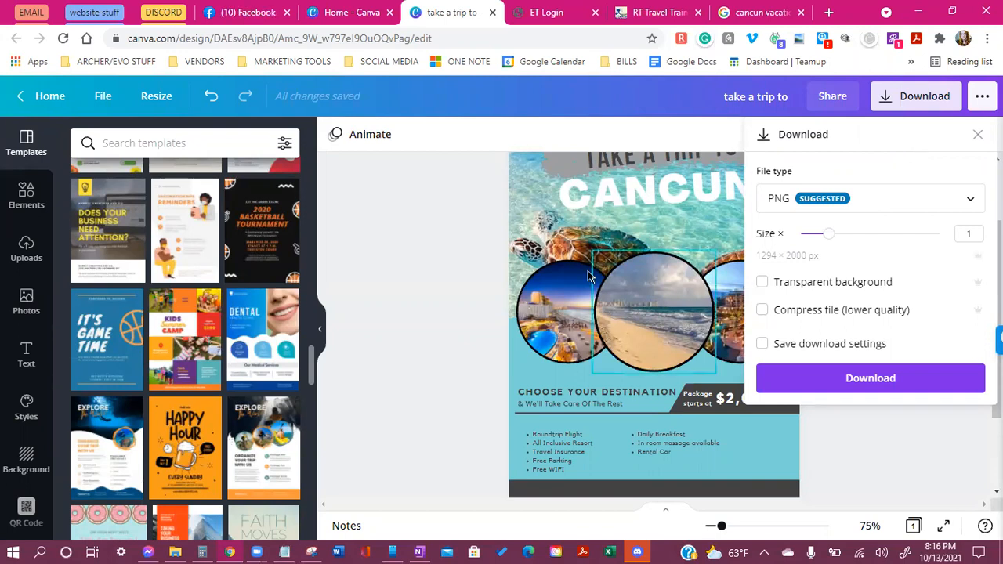
Reopen the download settings, review the file type options, keep PNG, and close the panel
click(401, 296)
scroll(525, 296, up, 2)
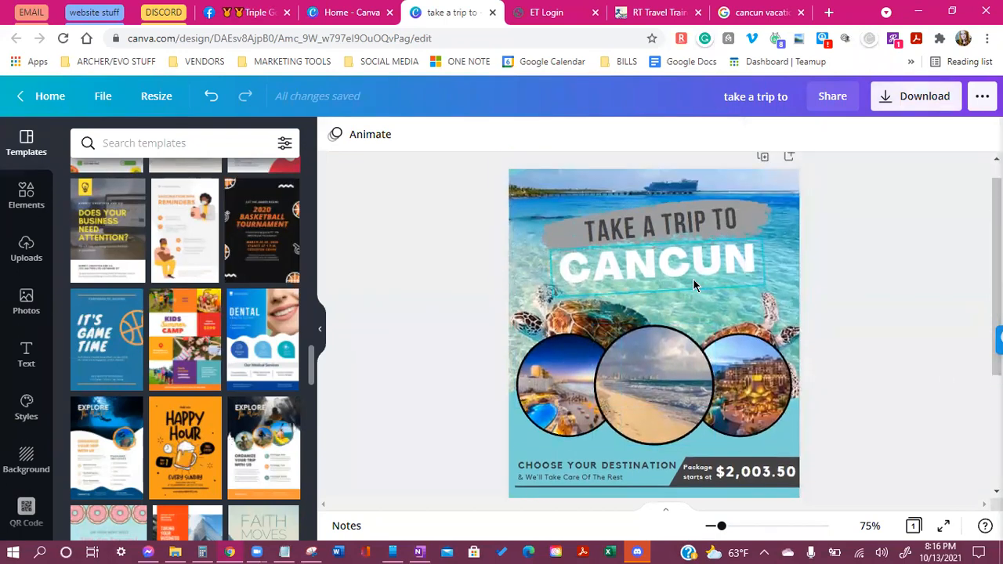
scroll(694, 286, down, 3)
scroll(547, 293, up, 3)
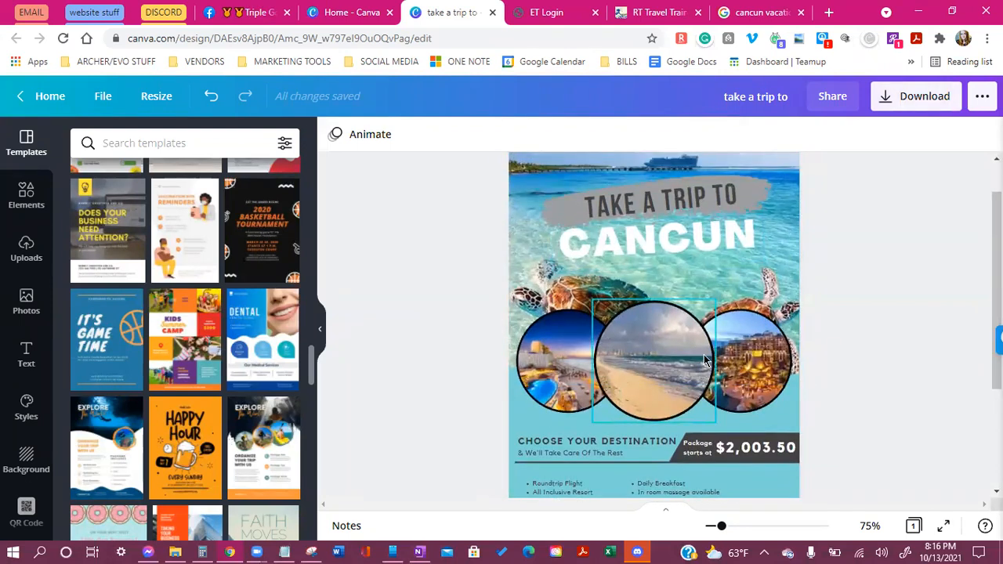
scroll(847, 253, up, 1)
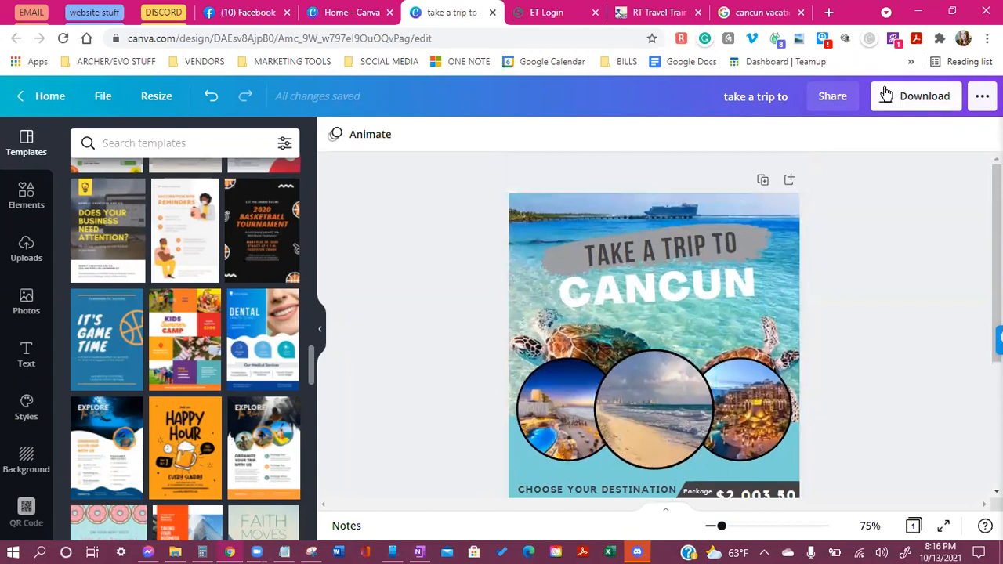
click(891, 96)
click(925, 208)
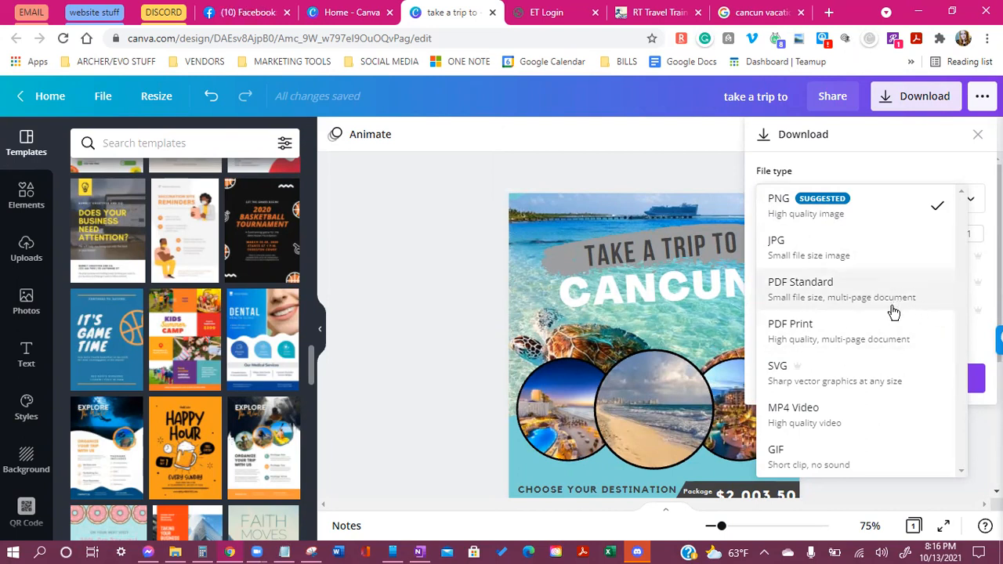
click(432, 374)
click(875, 456)
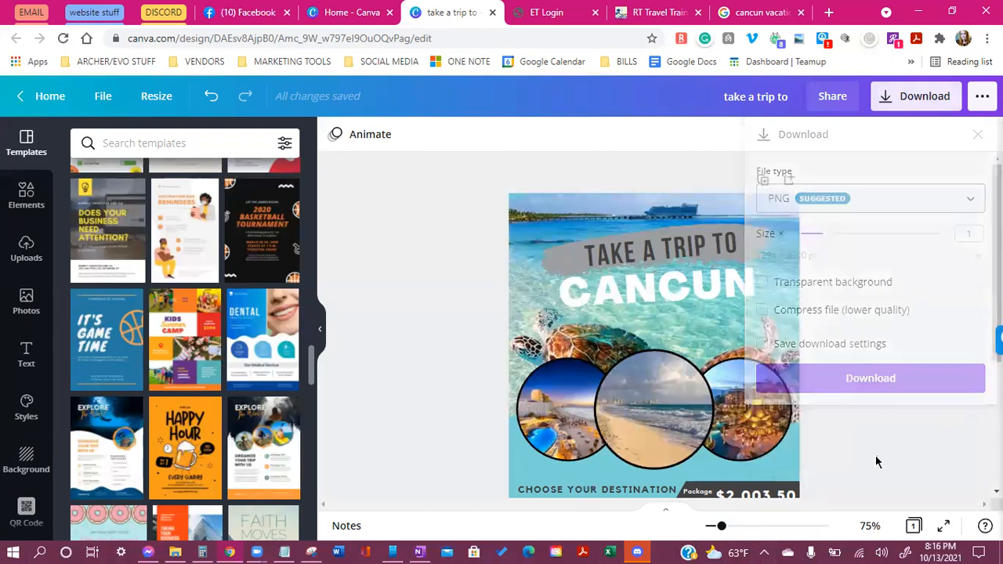
Zoom out to about 45% so the whole flyer, down to the contact footer, is visible
drag(721, 526, 714, 526)
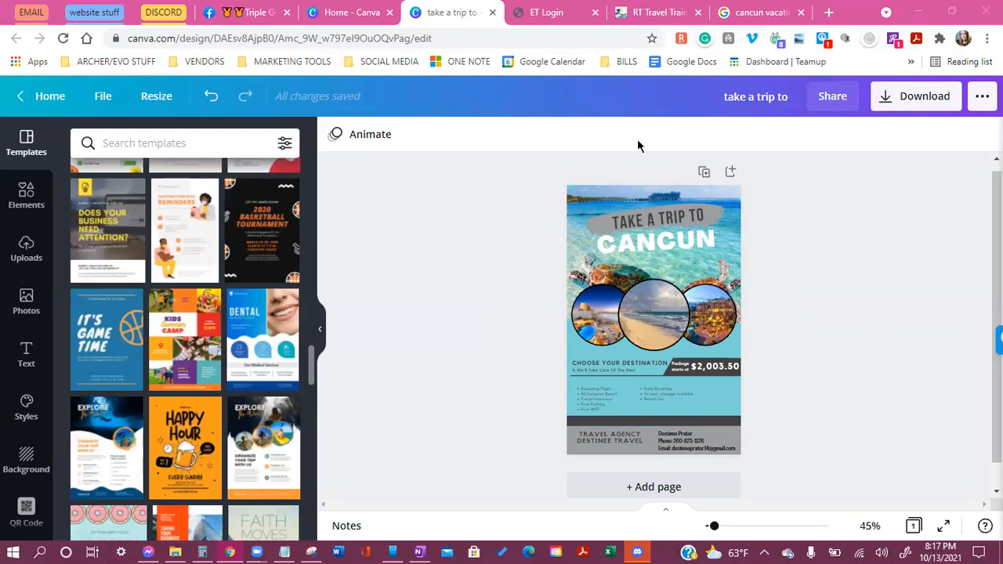
scroll(156, 378, up, 3)
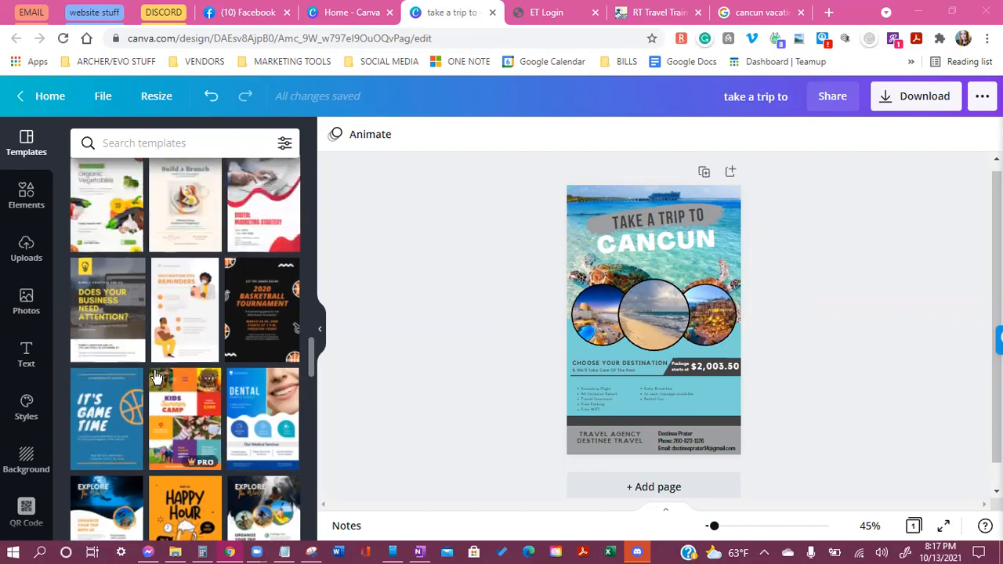
scroll(156, 378, up, 3)
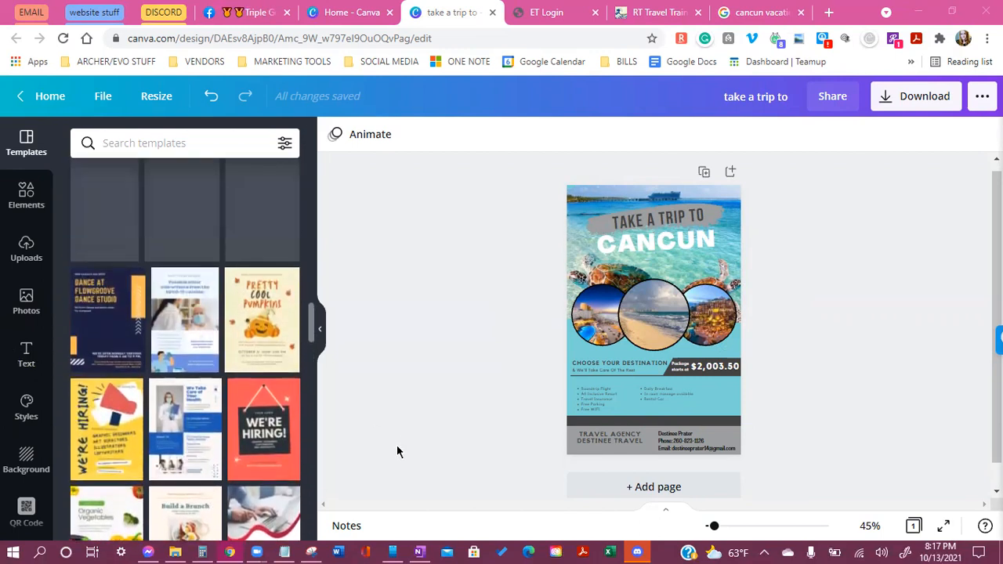
scroll(135, 454, up, 3)
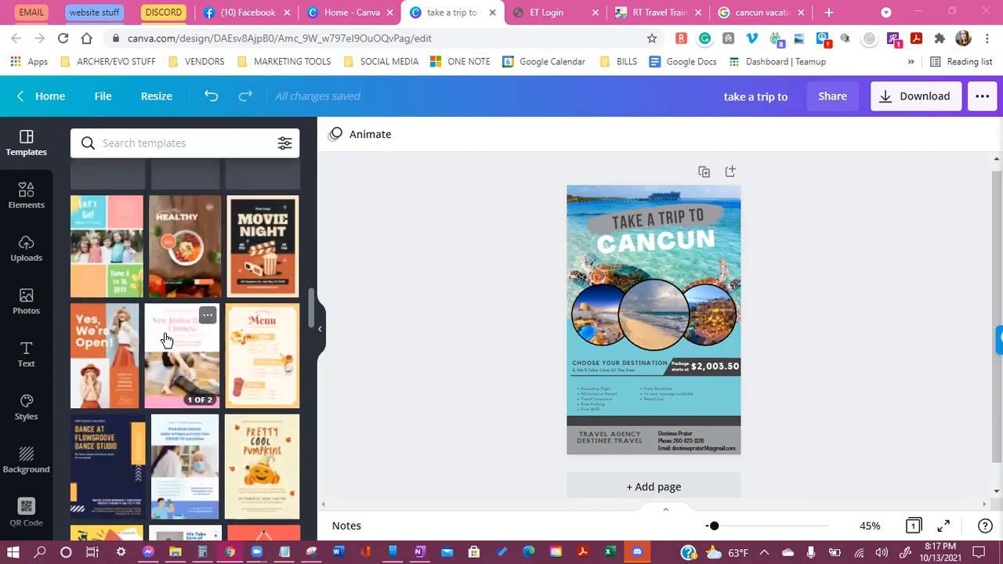
scroll(91, 321, up, 2)
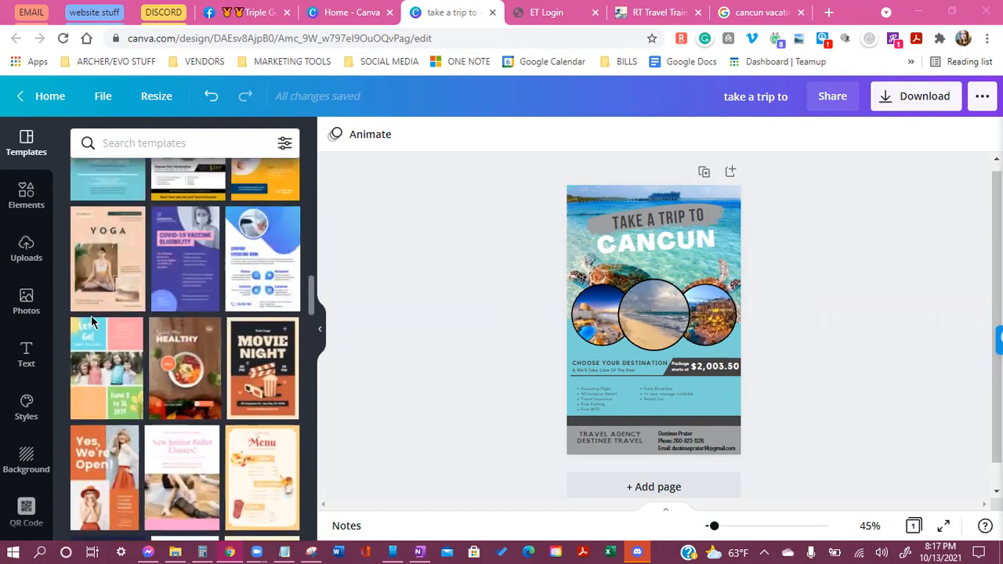
scroll(99, 290, up, 2)
scroll(109, 282, up, 4)
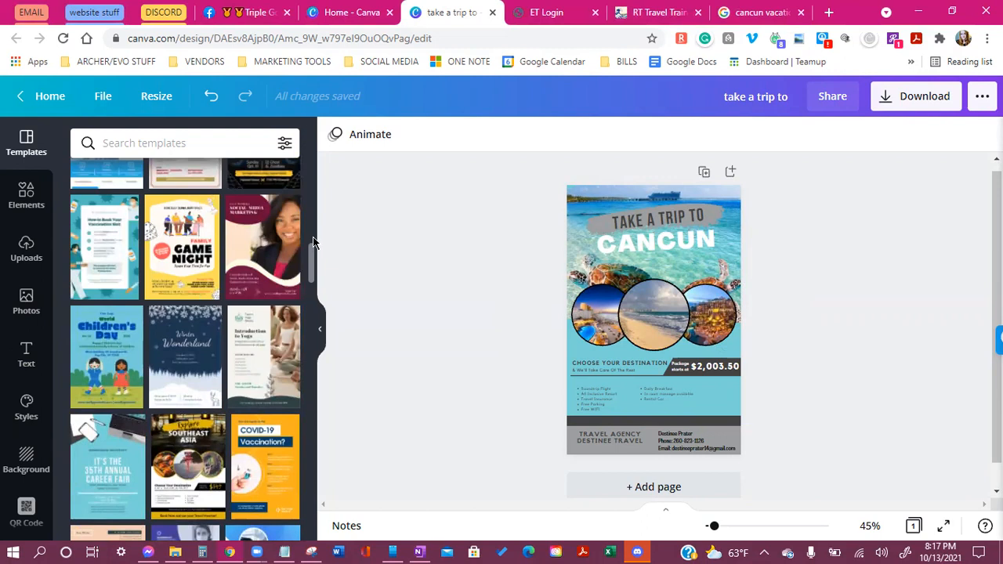
drag(311, 255, 311, 232)
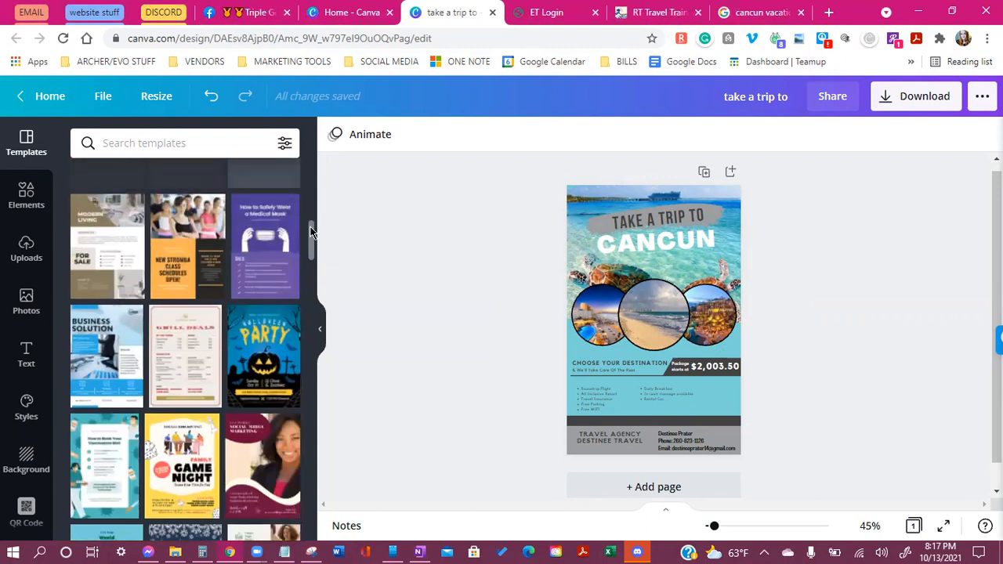
click(258, 350)
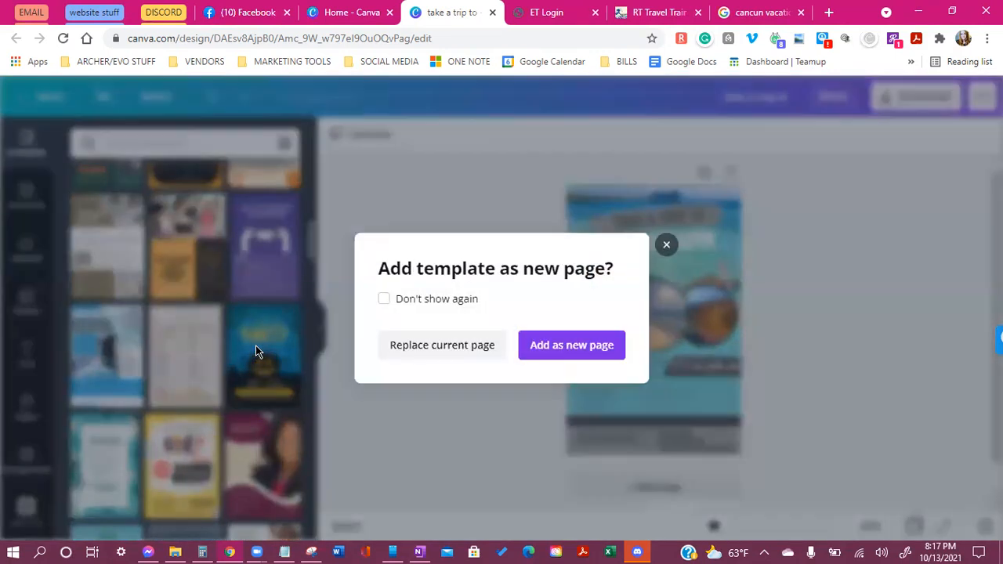
click(666, 247)
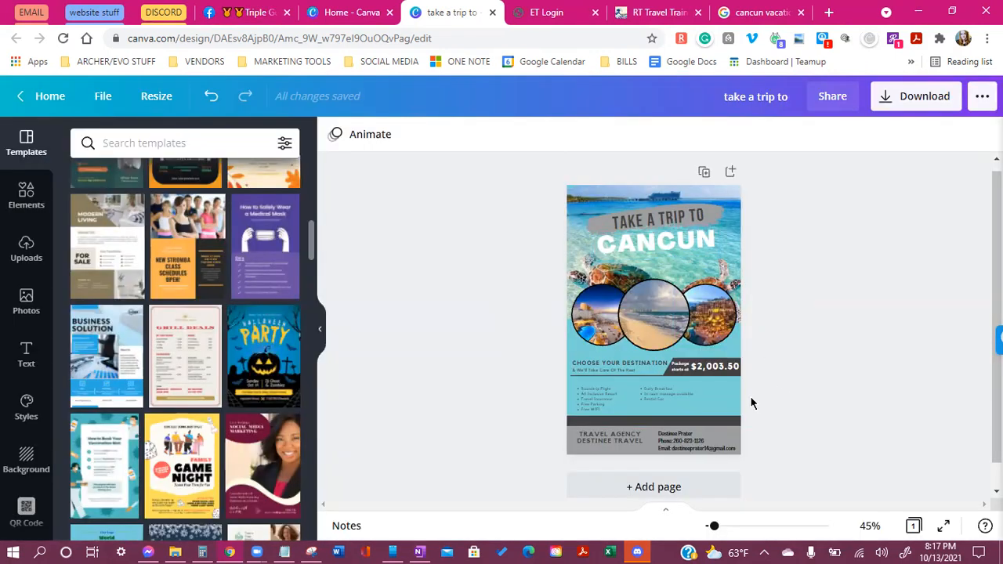